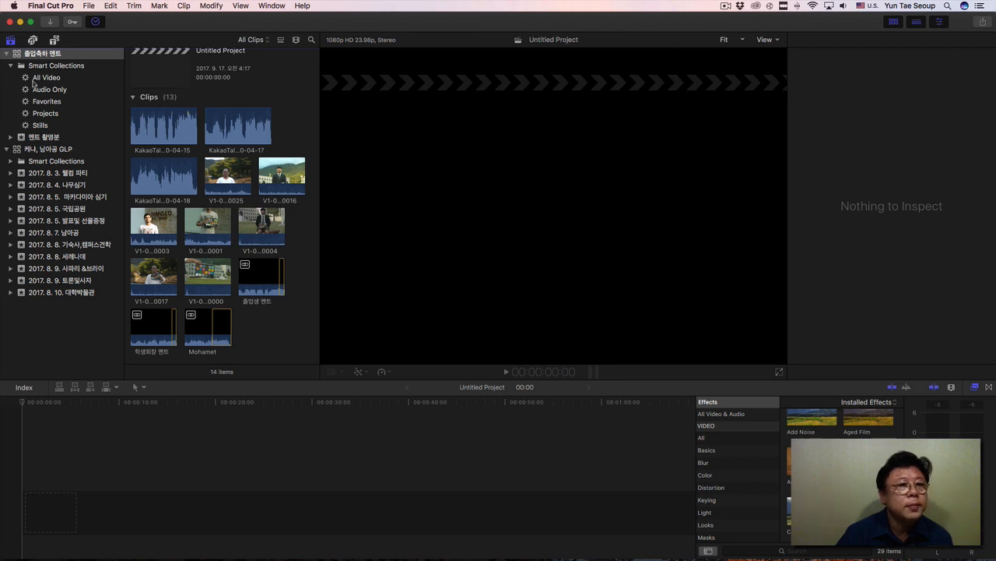
# Open the project "케냐,남아공 자막+CC" from the Projects smart collection of the "케냐, 남아공 GLP" library.
pyautogui.click(39, 150)
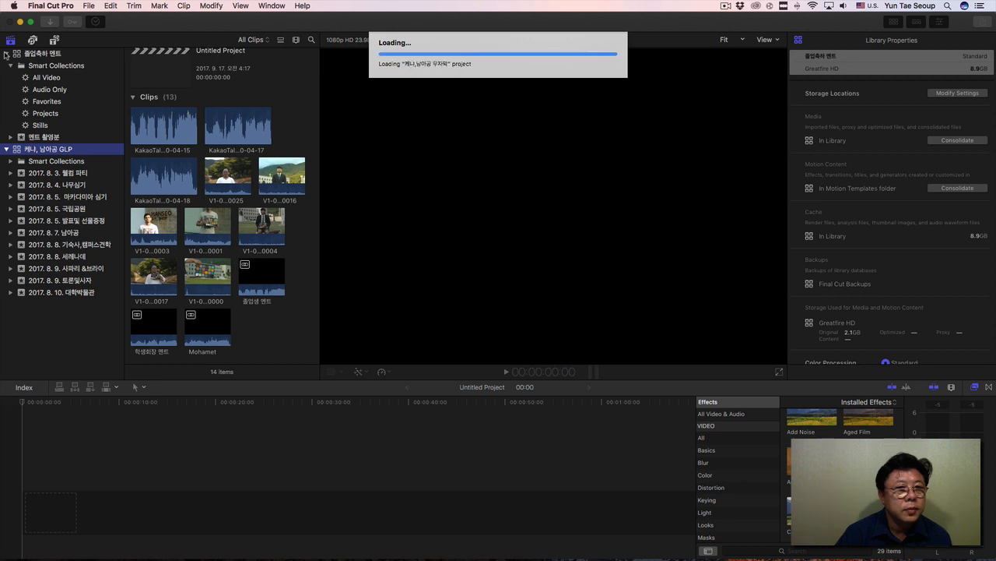
pyautogui.click(7, 54)
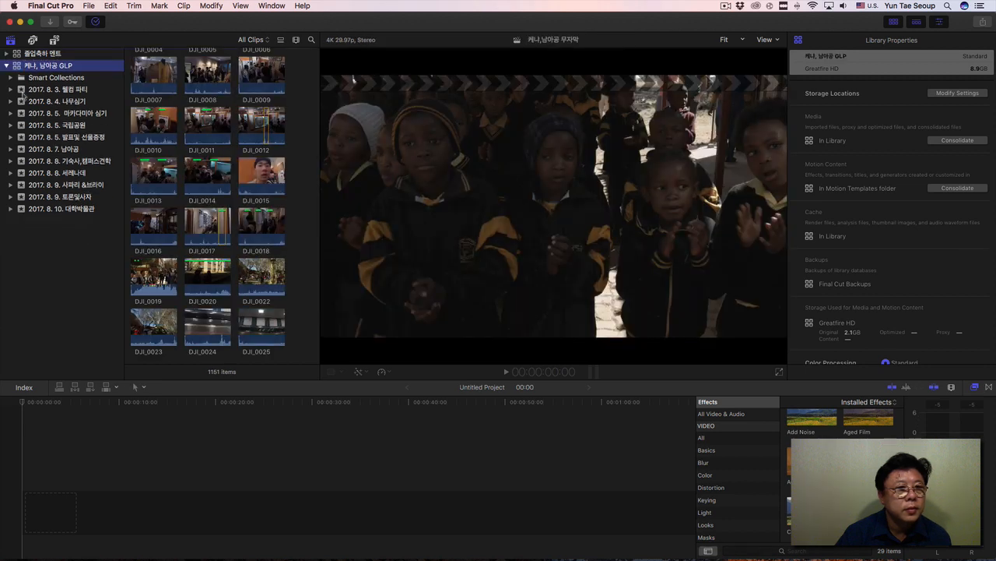
pyautogui.click(45, 79)
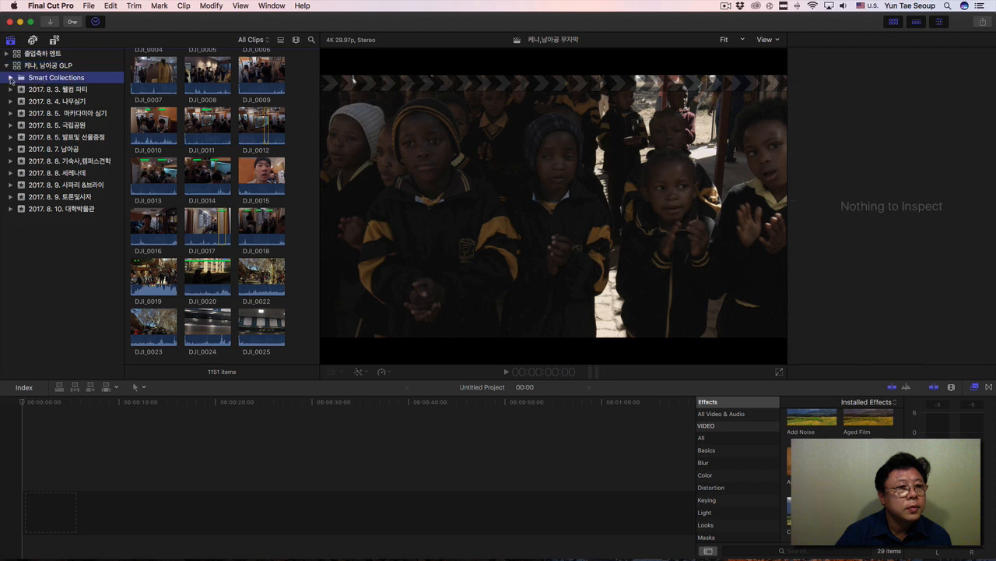
pyautogui.click(10, 78)
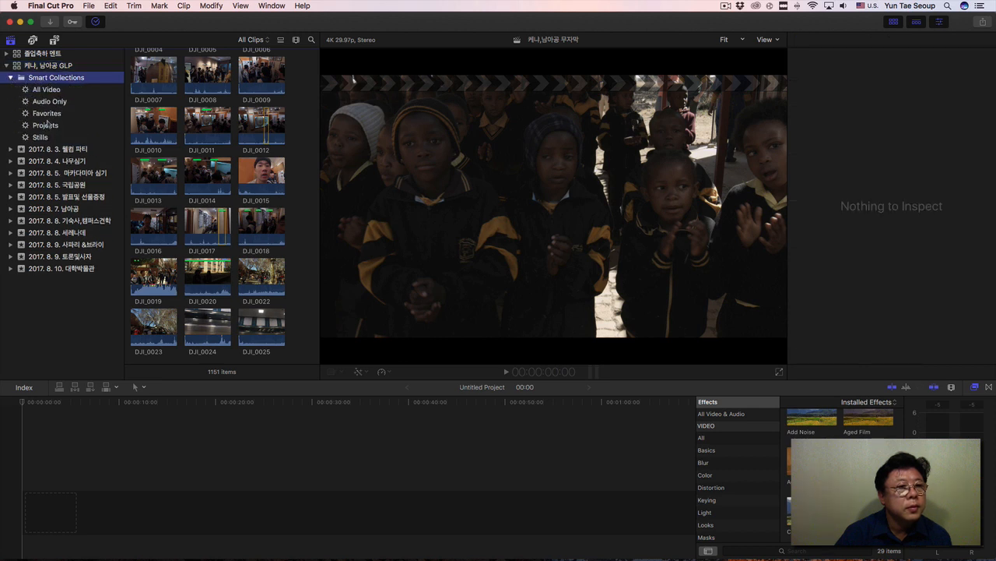
pyautogui.click(47, 126)
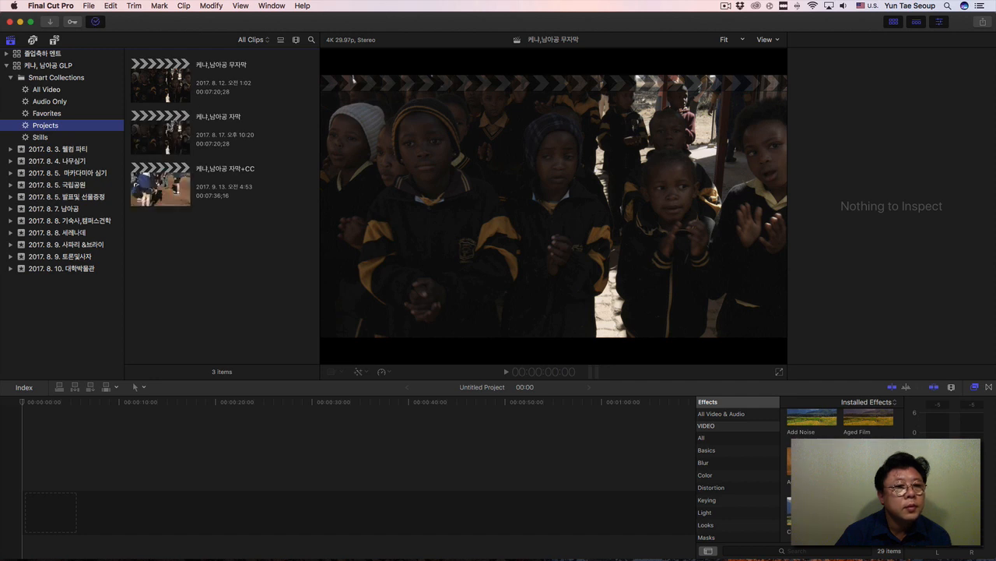
pyautogui.doubleClick(172, 175)
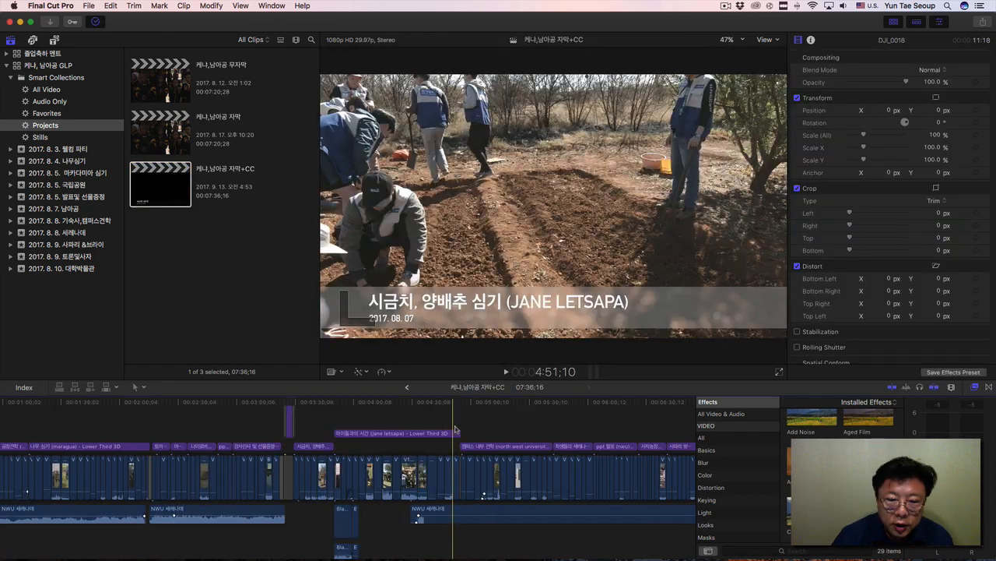
# Look over the project's timeline, examining its titles, video clips and audio tracks, and enlarge the opening section.
pyautogui.hscroll(-5, 416, 519)
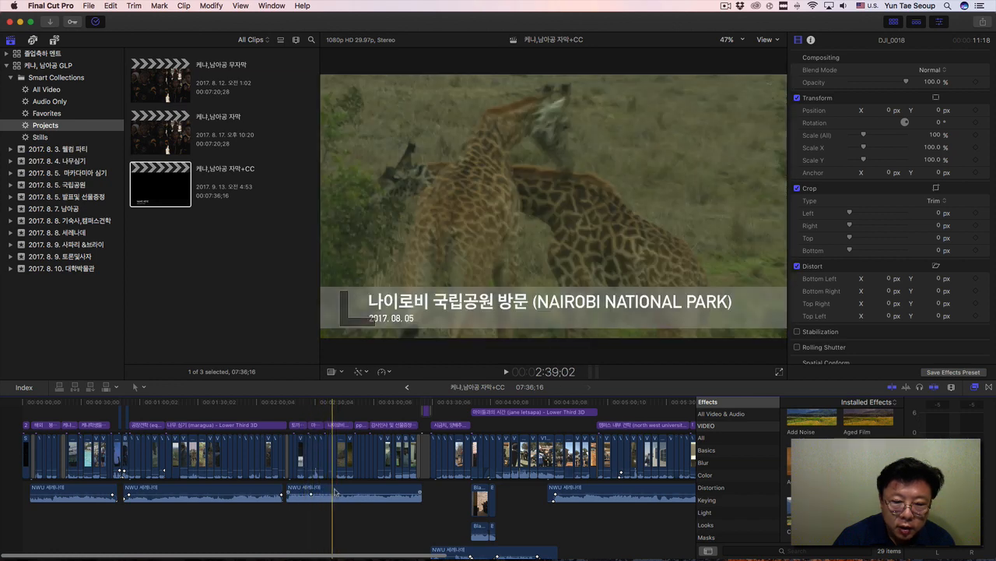
pyautogui.scroll(-3, 411, 520)
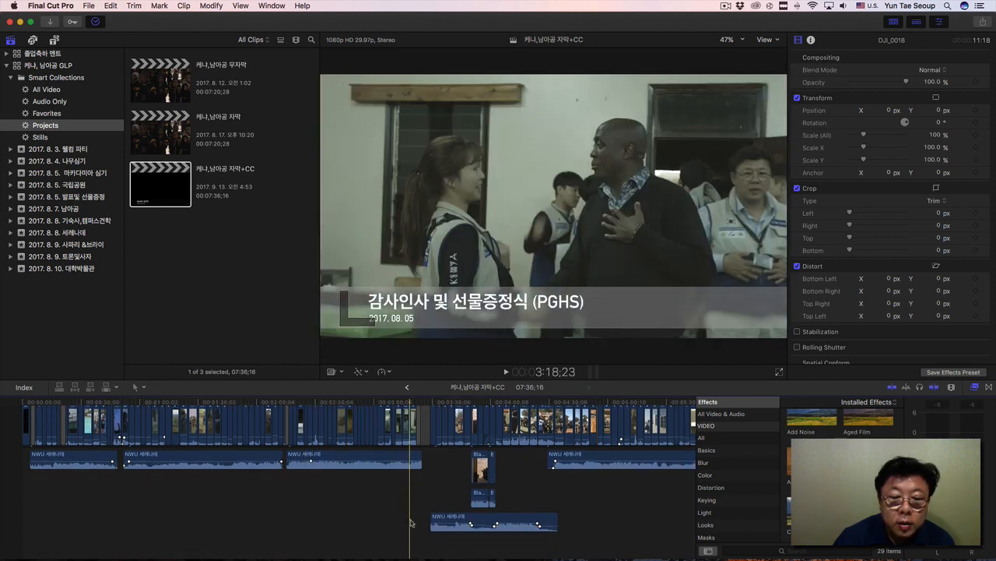
pyautogui.scroll(3, 411, 520)
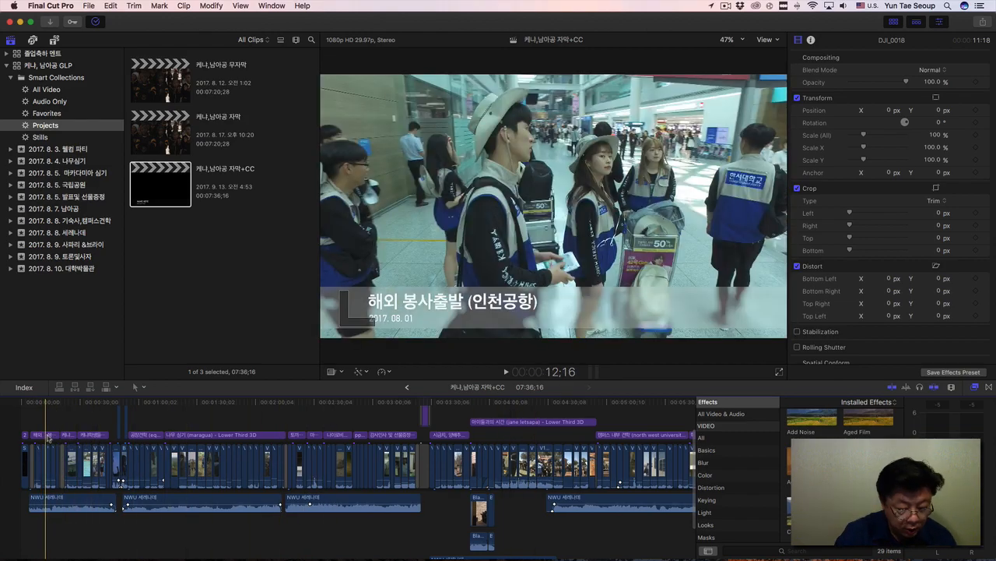
pyautogui.press('super+equal')
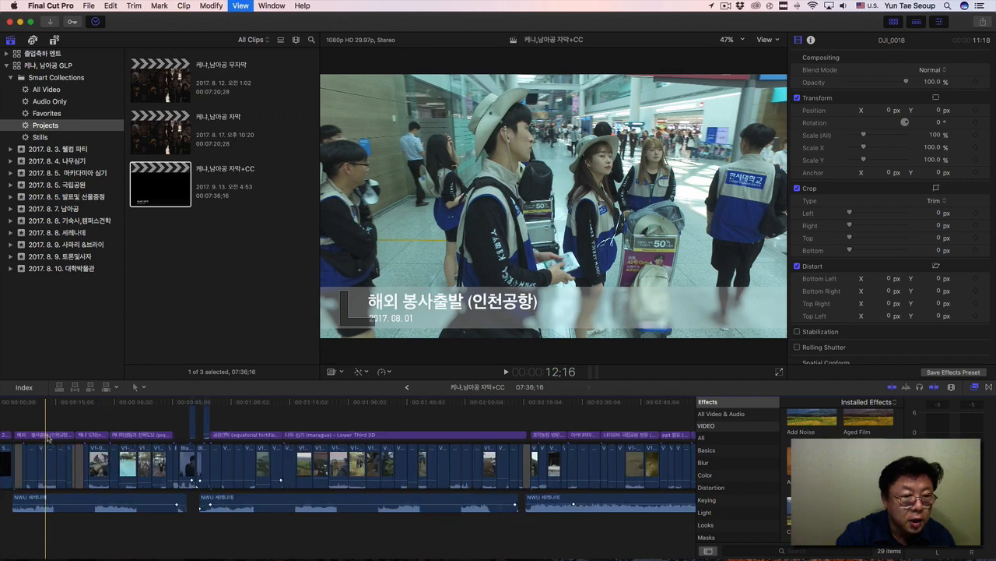
pyautogui.press('super+equal')
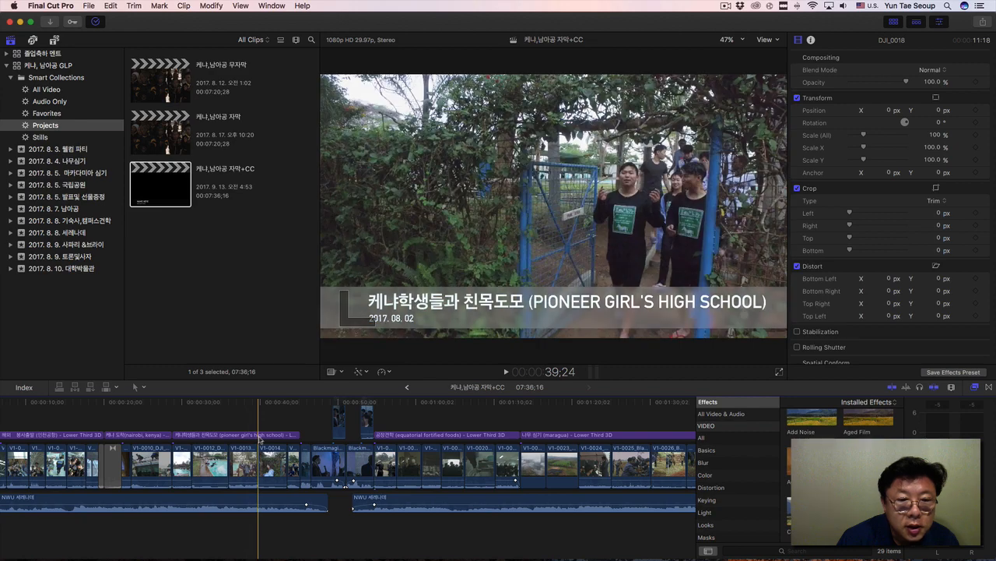
# Inspect the "케냐학생들과 친목도모" Lower Third 3D title at several points across its duration.
pyautogui.click(239, 402)
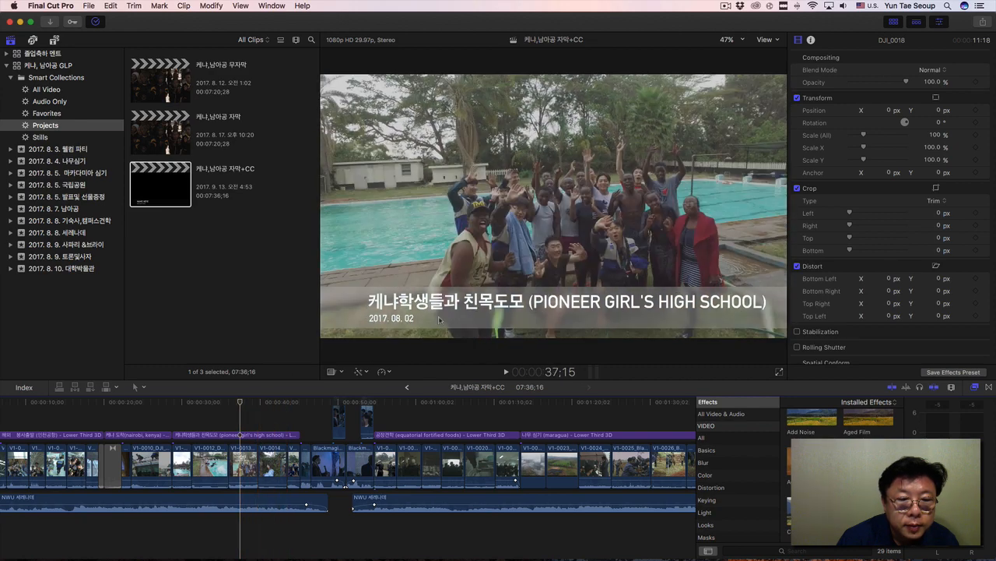
pyautogui.click(350, 304)
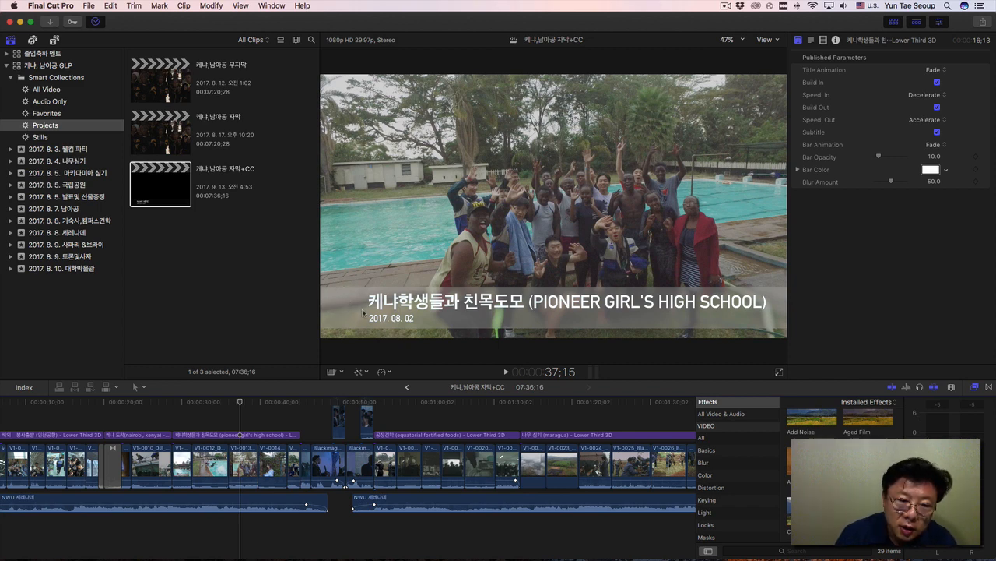
pyautogui.click(372, 307)
pyautogui.click(381, 321)
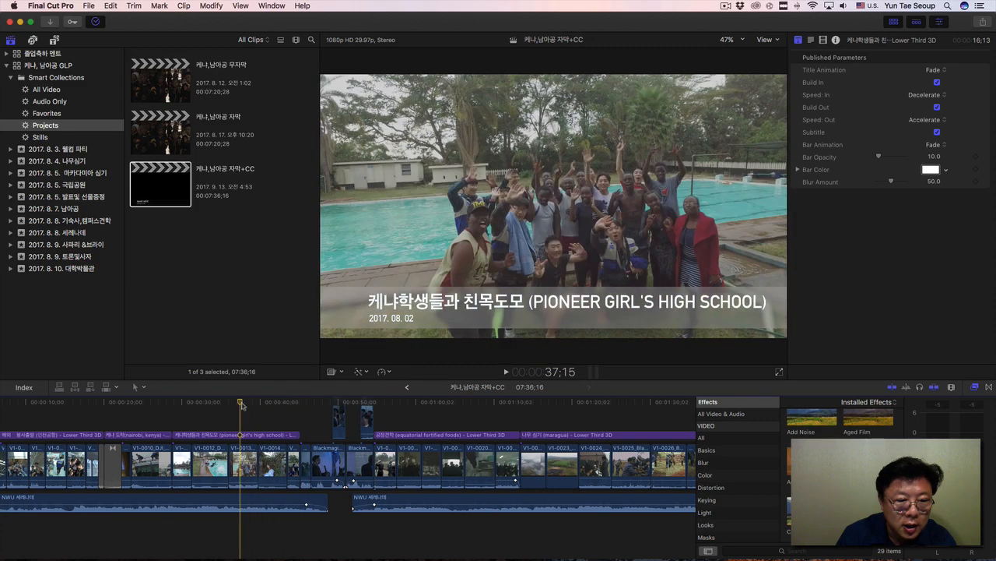
pyautogui.click(288, 403)
pyautogui.moveTo(288, 406); pyautogui.dragTo(195, 418)
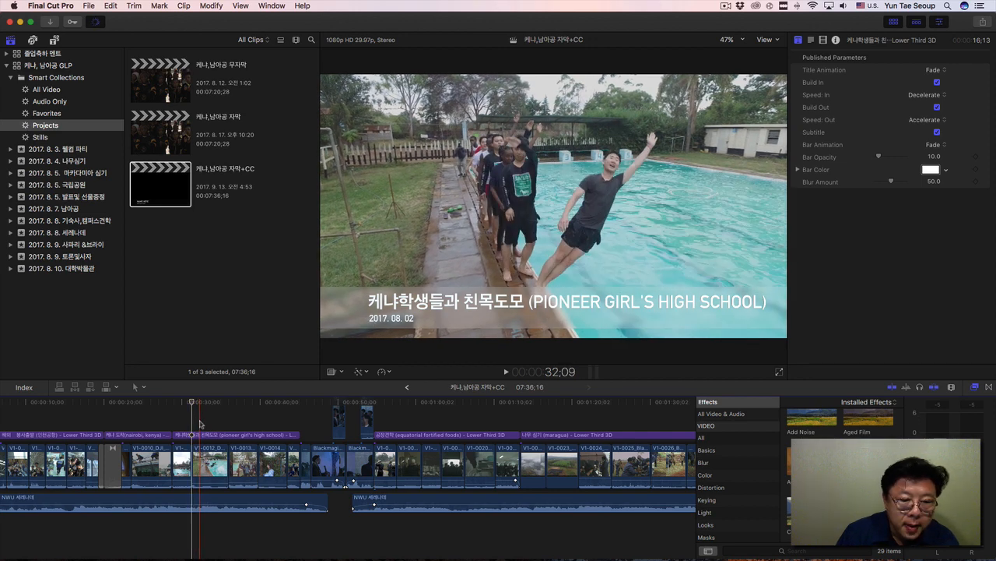
pyautogui.scroll(-1, 200, 423)
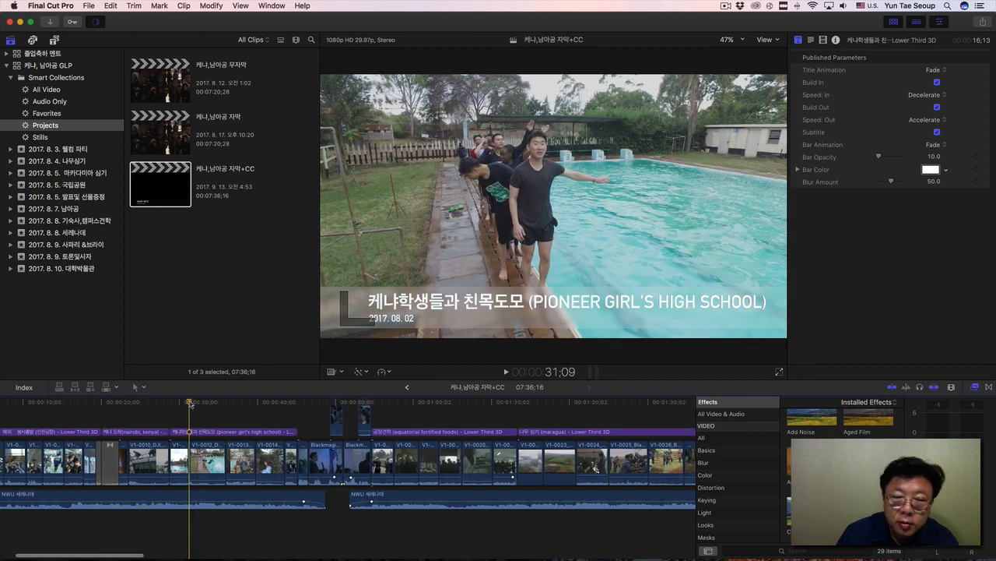
# Adjust the system output volume to about half.
pyautogui.hotkey('ctrl', 'Up')
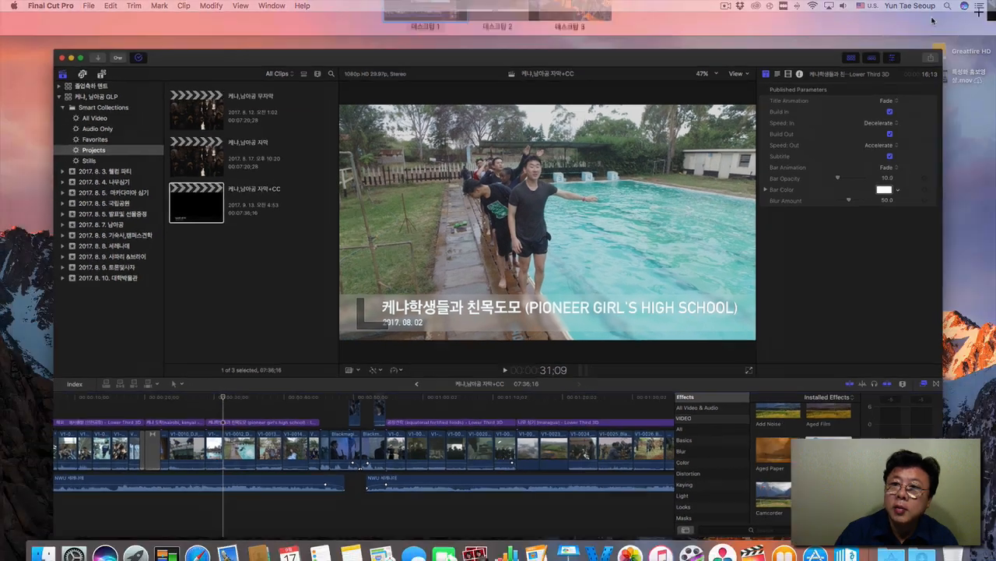
pyautogui.click(673, 129)
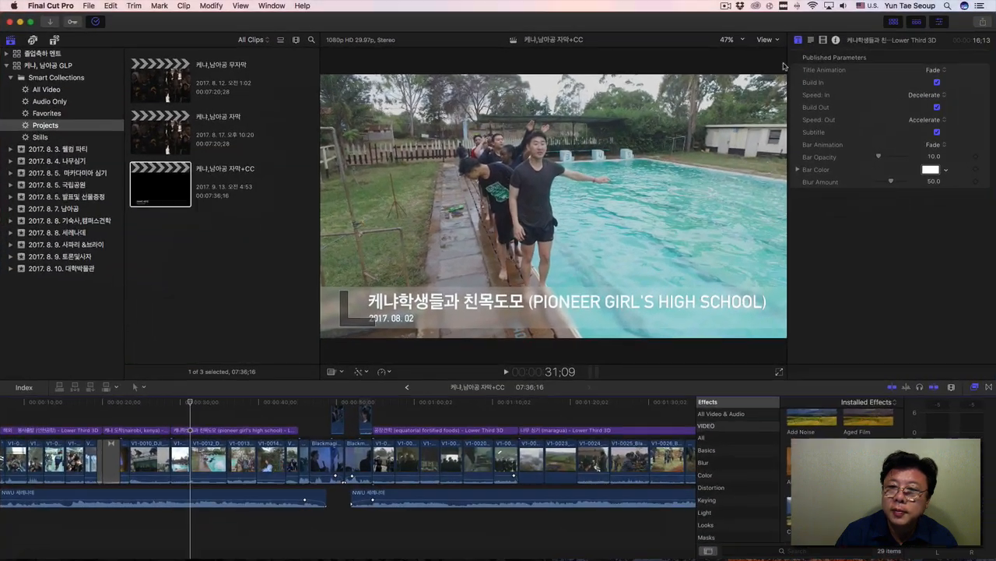
pyautogui.click(844, 6)
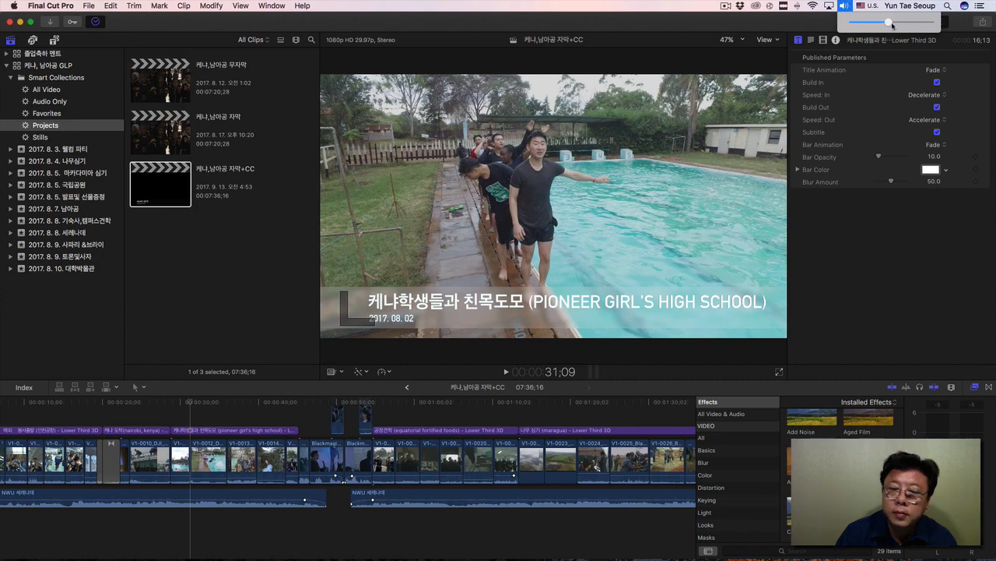
pyautogui.click(892, 24)
# Play the project from its beginning through the tree planting section (Maragua).
pyautogui.hscroll(-5, 201, 451)
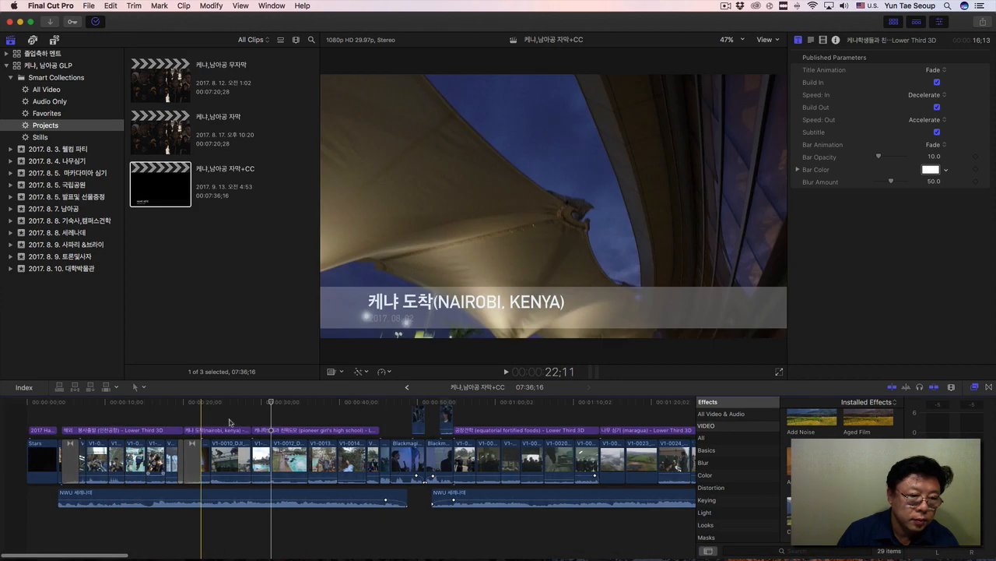
pyautogui.moveTo(271, 402); pyautogui.dragTo(2, 411)
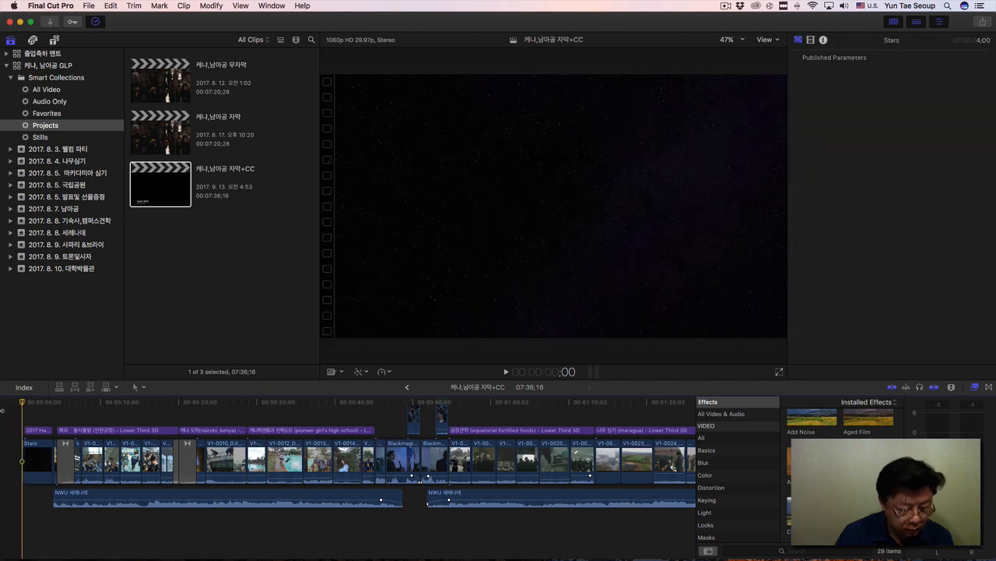
pyautogui.press('space')
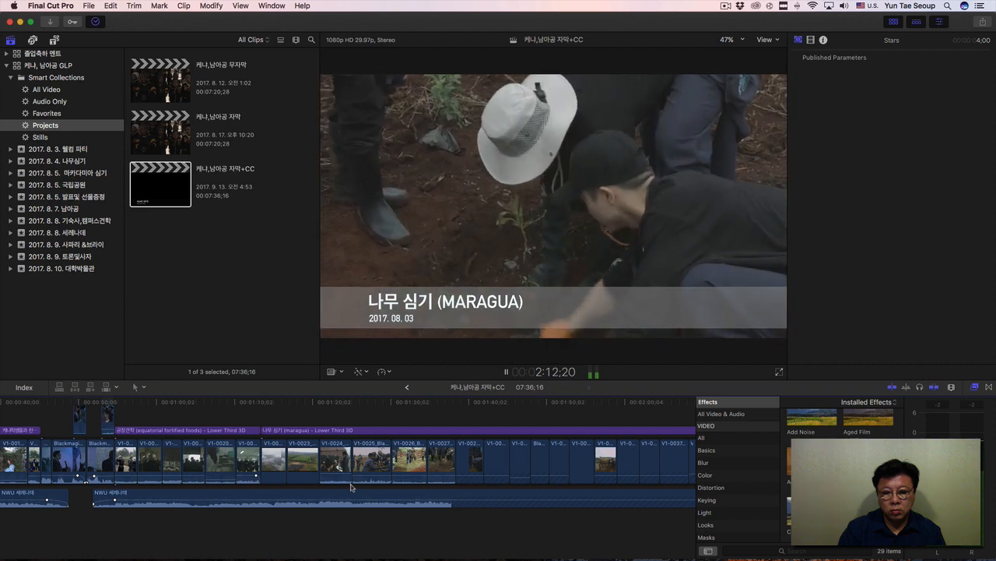
pyautogui.press('space')
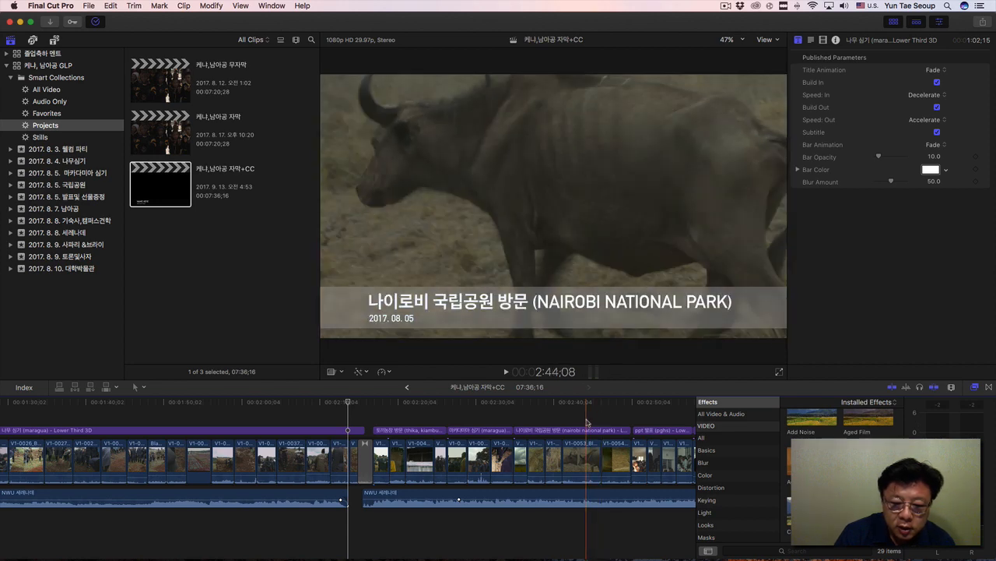
# Shorten the "대학 역사관 견학 (nwu)" title near the project's end to a duration of 7:25 and play that section.
pyautogui.hscroll(15, 586, 422)
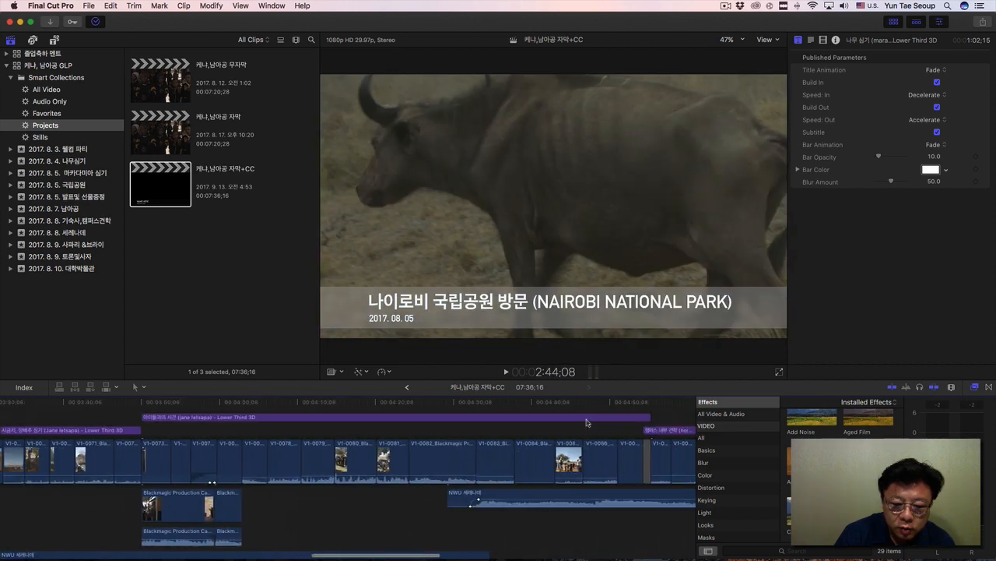
pyautogui.hscroll(15, 586, 422)
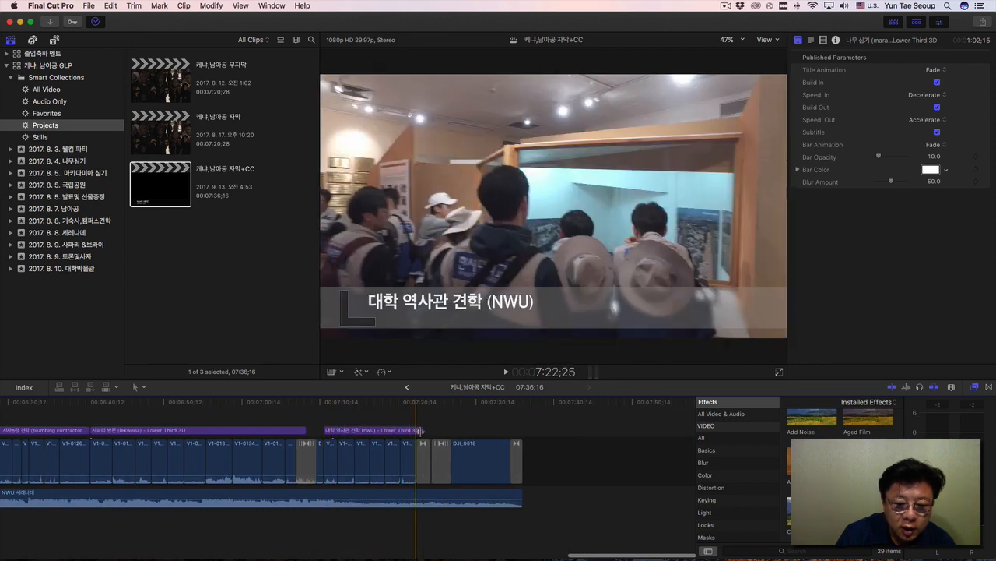
pyautogui.moveTo(422, 430); pyautogui.dragTo(383, 431)
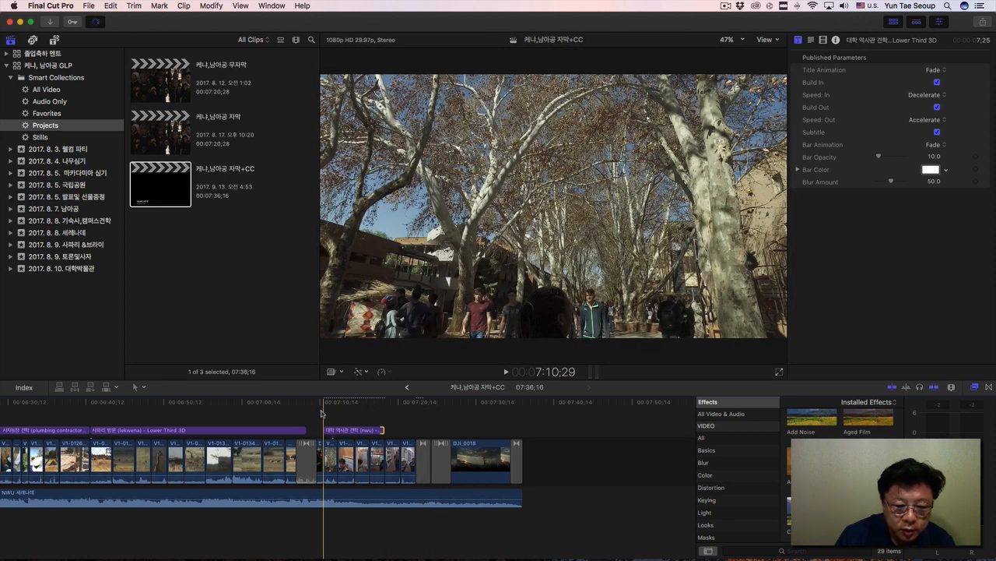
pyautogui.press('space')
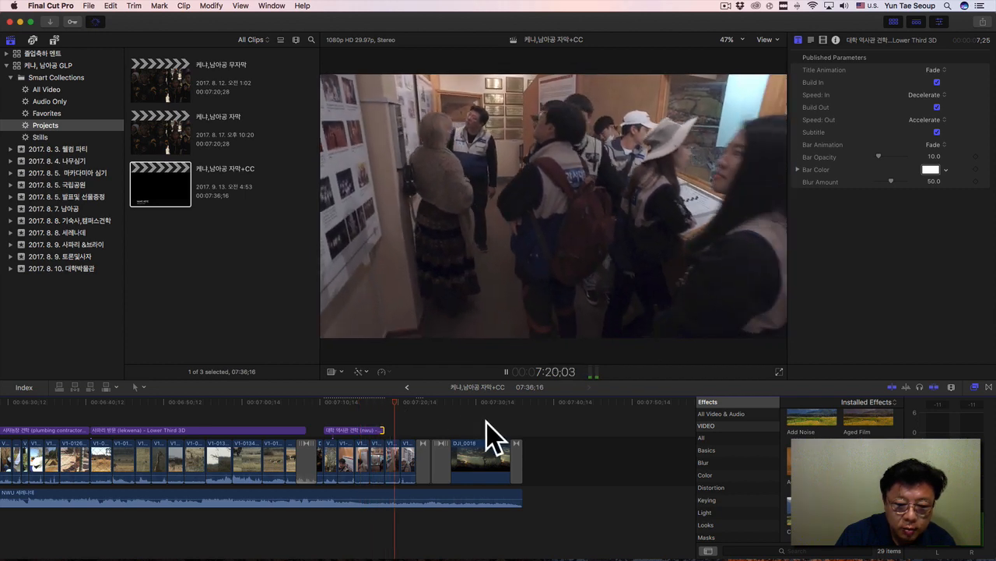
pyautogui.press('space')
# Extend the "대학 역사관 견학 (nwu)" title to a duration of 12:24 and play on into the closing sunset clip.
pyautogui.moveTo(382, 430); pyautogui.dragTo(421, 430)
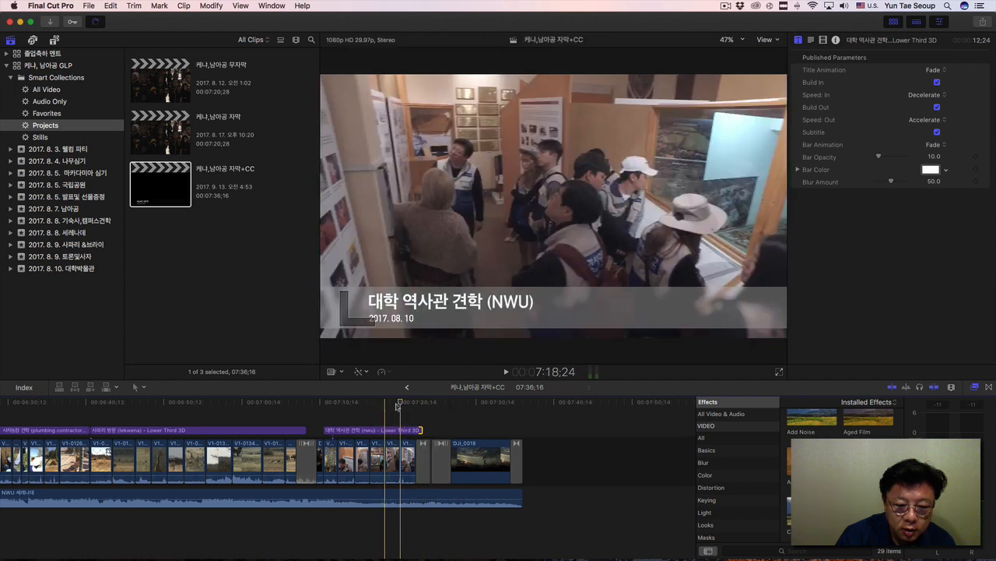
pyautogui.press('space')
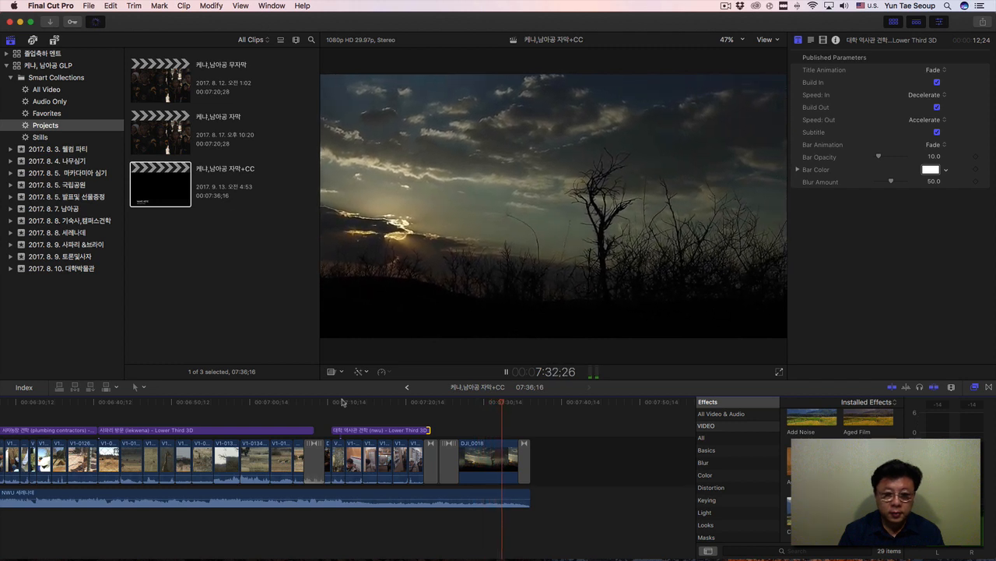
pyautogui.press('space')
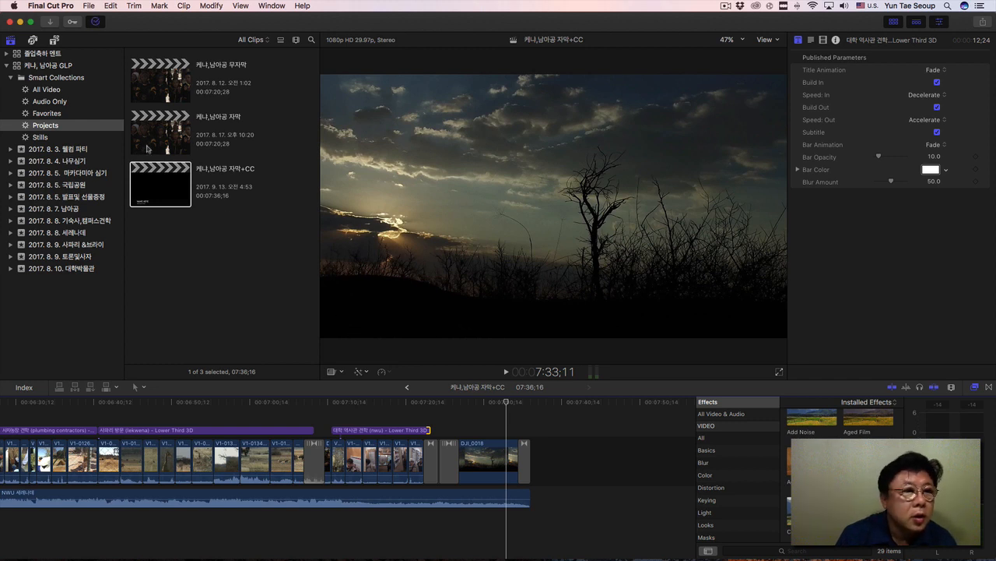
# Show the library browser, the photos and audio browser, and the titles and generators browser in turn.
pyautogui.click(10, 40)
pyautogui.click(10, 41)
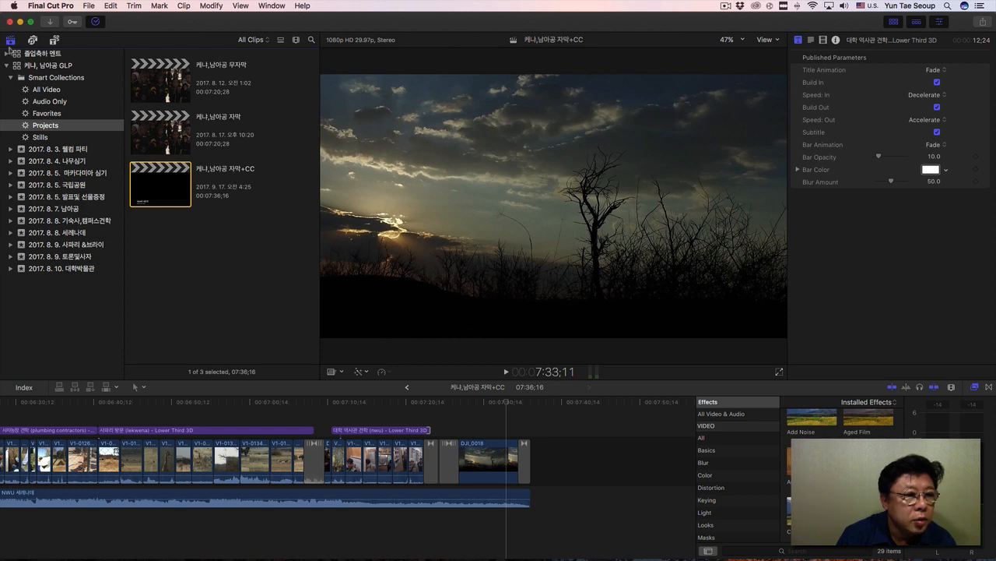
pyautogui.click(33, 40)
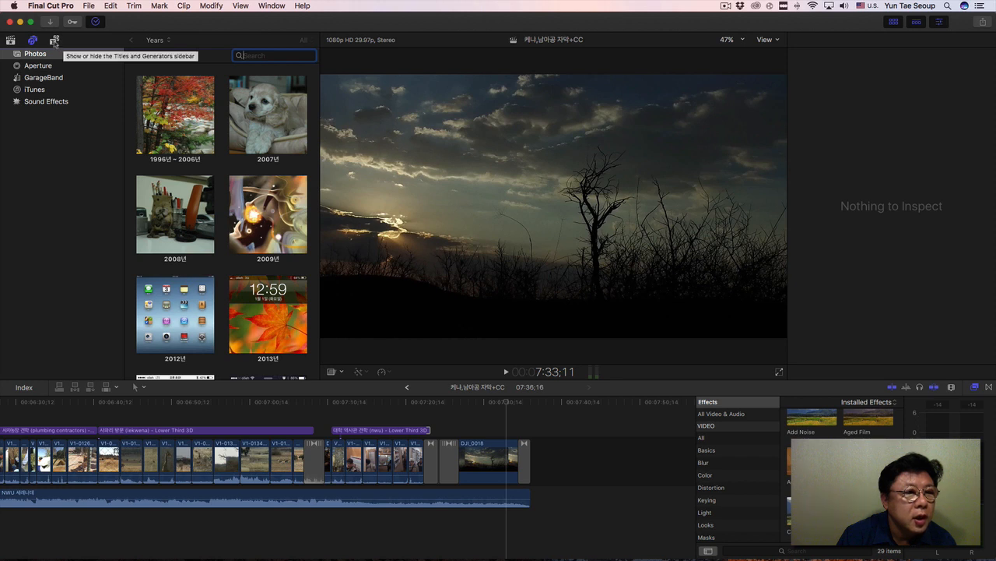
pyautogui.click(54, 40)
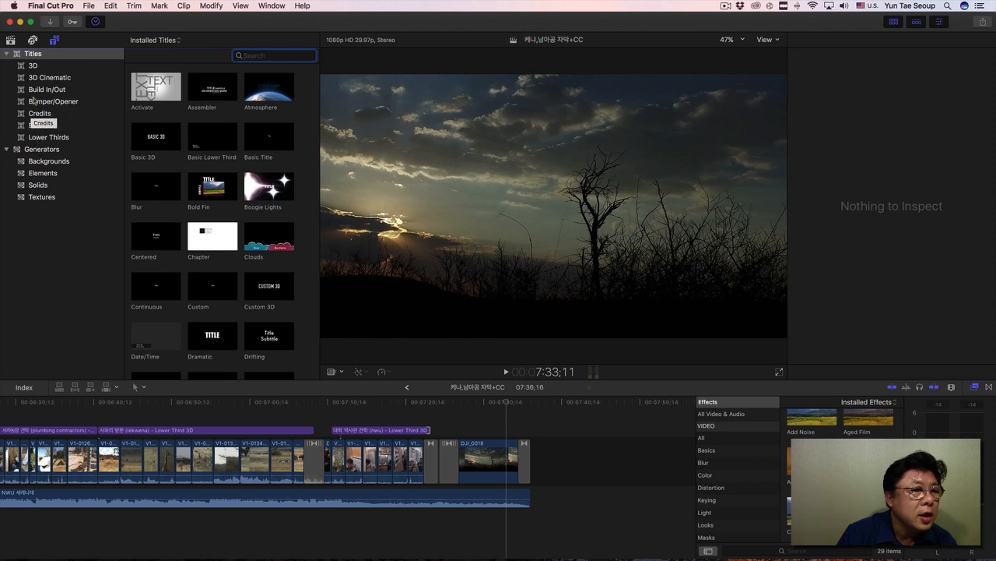
# Look through the title categories 3D, 3D Cinematic, Build In/Out, Bumper/Opener, Credits, Elements and Lower Thirds.
pyautogui.click(39, 67)
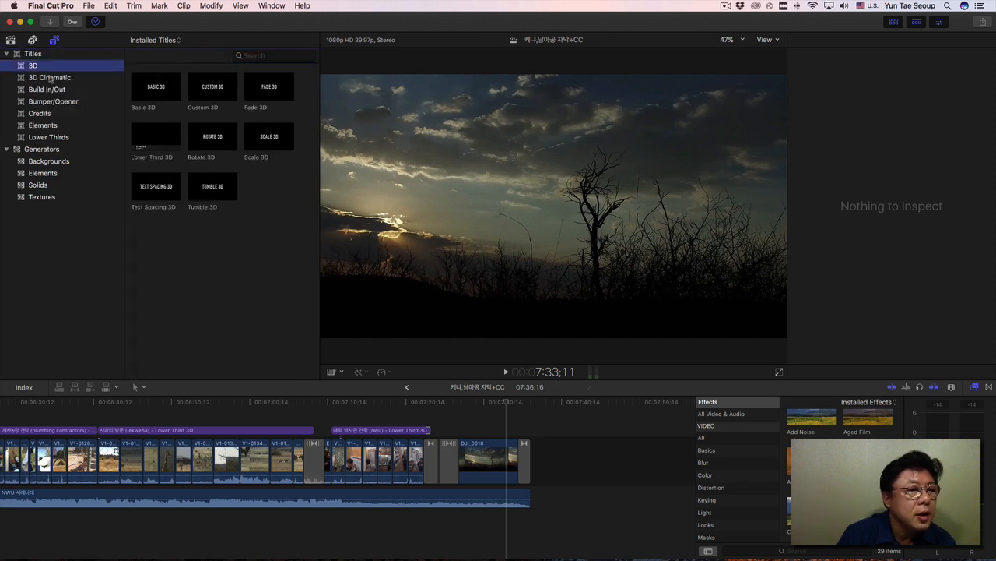
pyautogui.click(54, 78)
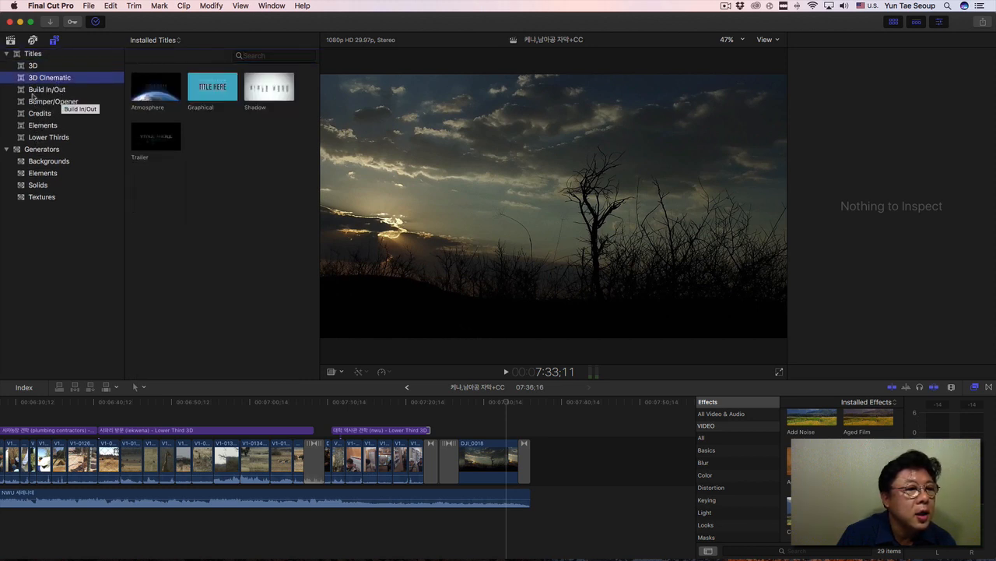
pyautogui.click(32, 91)
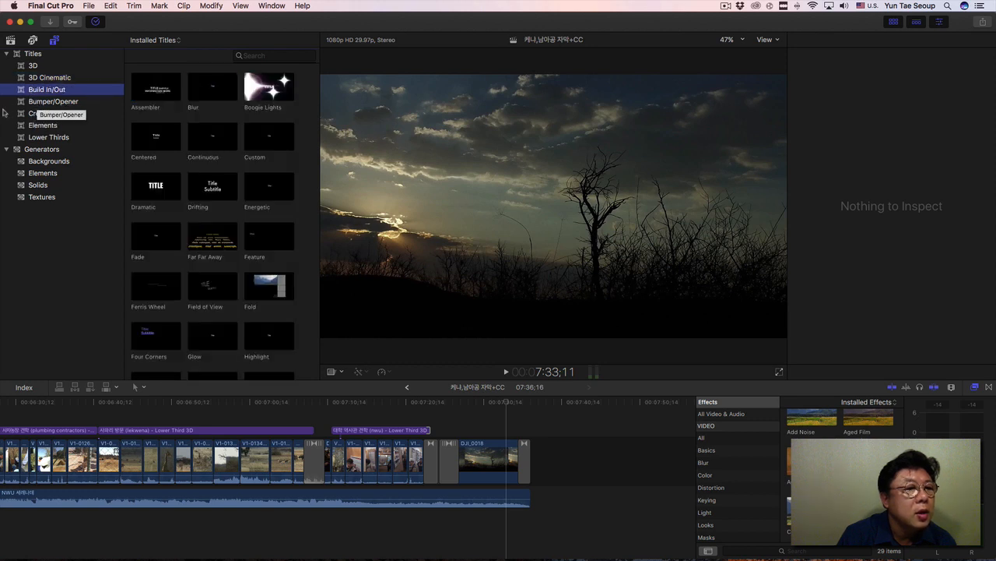
pyautogui.click(31, 103)
pyautogui.click(31, 114)
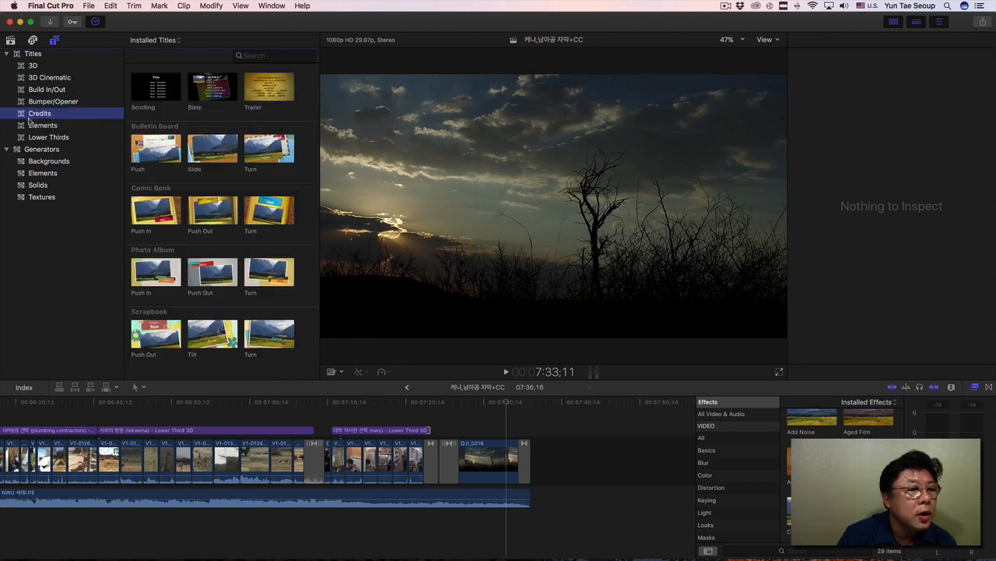
pyautogui.click(39, 127)
pyautogui.click(47, 139)
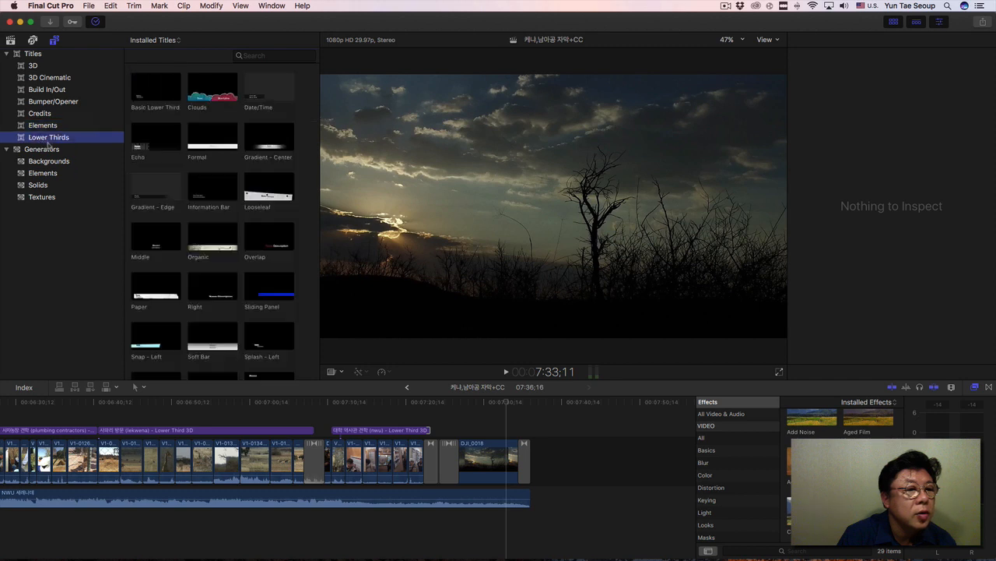
# Add a Basic 3D title from the 3D category above the closing sunset clip DJI_0018.
pyautogui.click(34, 67)
pyautogui.click(152, 91)
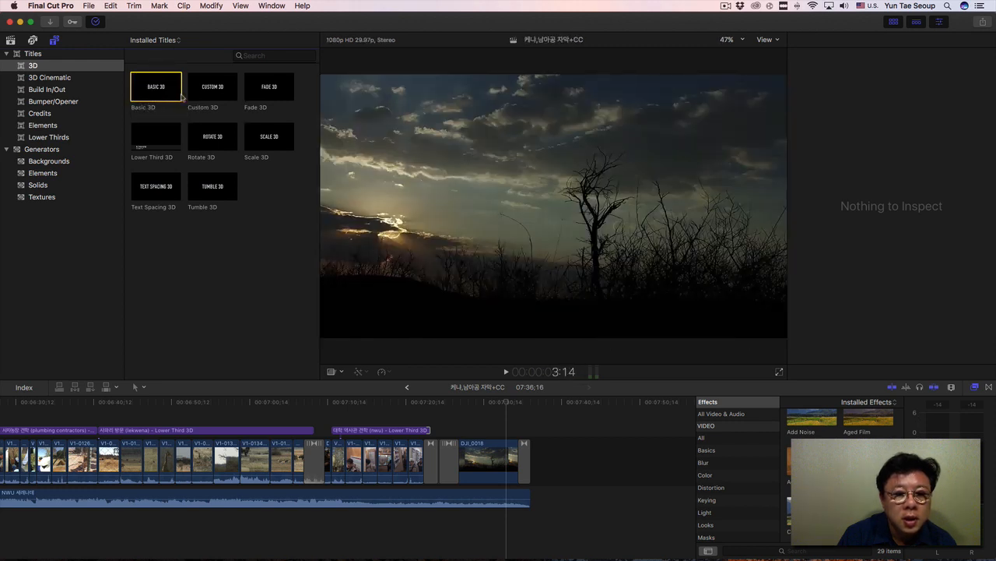
pyautogui.moveTo(144, 94); pyautogui.dragTo(509, 430)
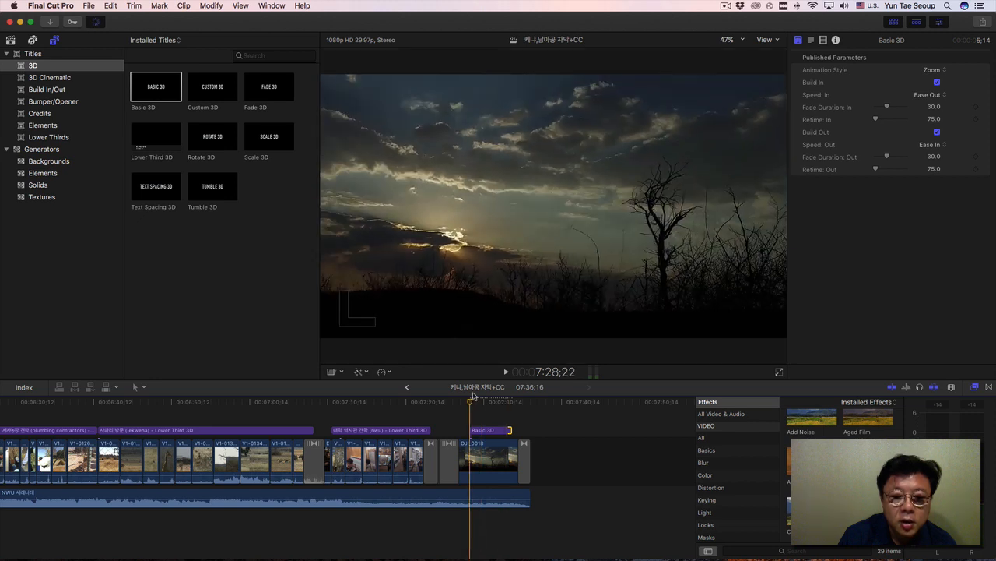
# Replace the Basic 3D title's text with "Hanseo" in the viewer.
pyautogui.click(480, 405)
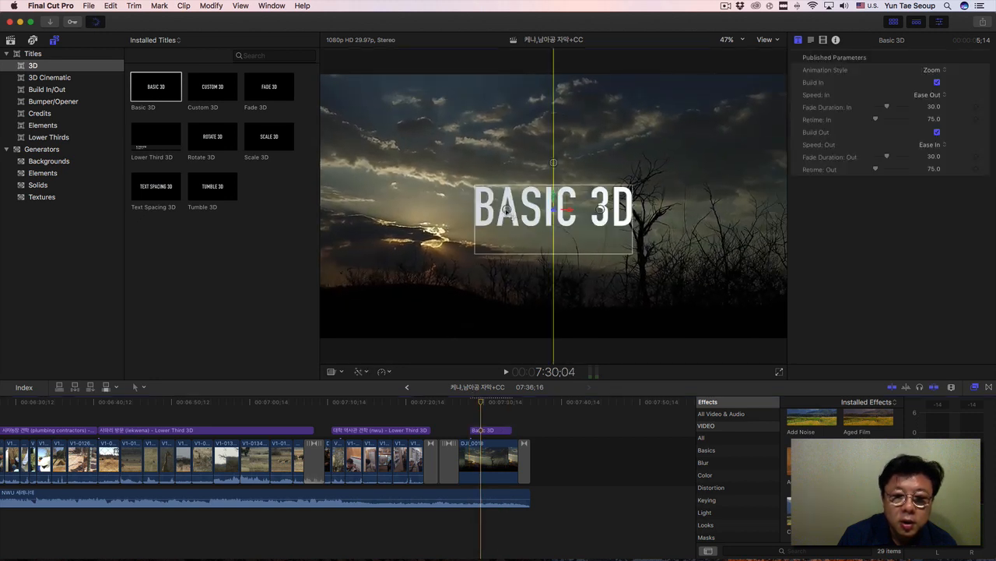
pyautogui.doubleClick(522, 219)
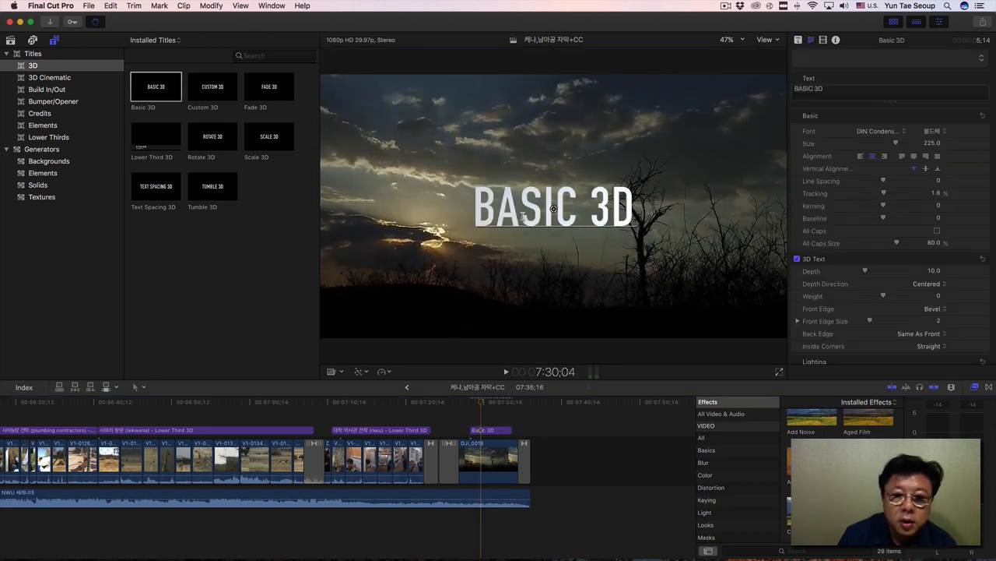
pyautogui.click(524, 217)
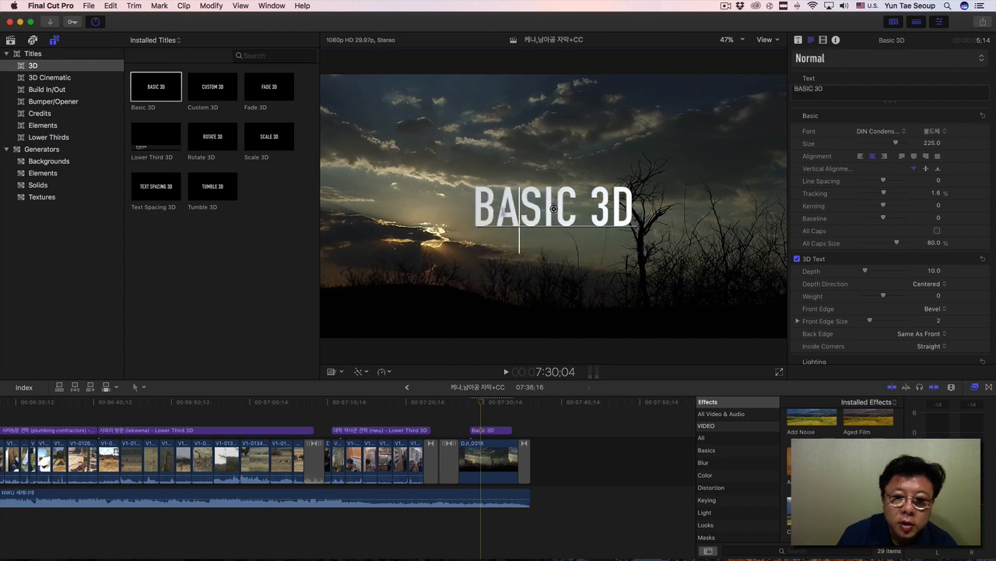
pyautogui.press('Left')
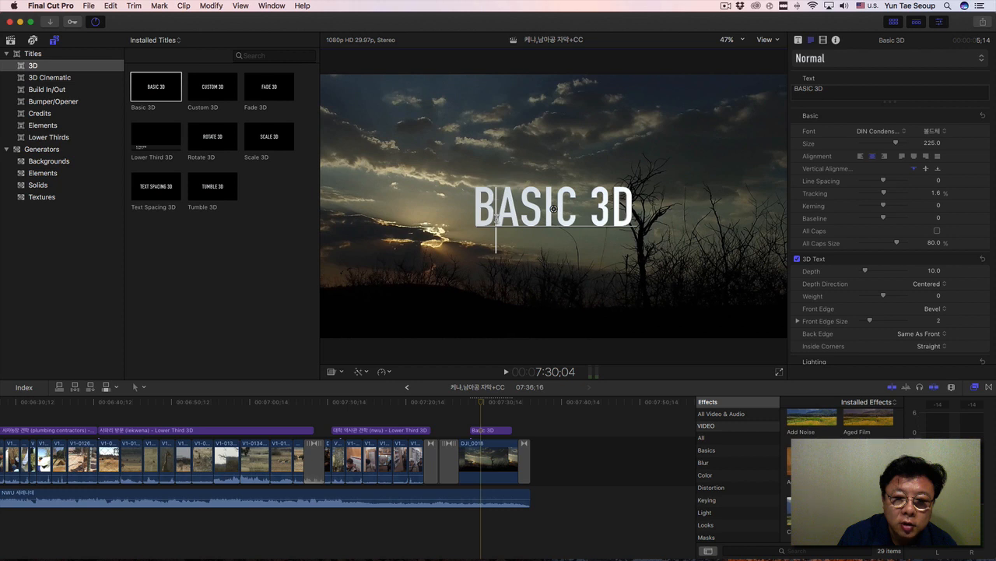
pyautogui.doubleClick(496, 217)
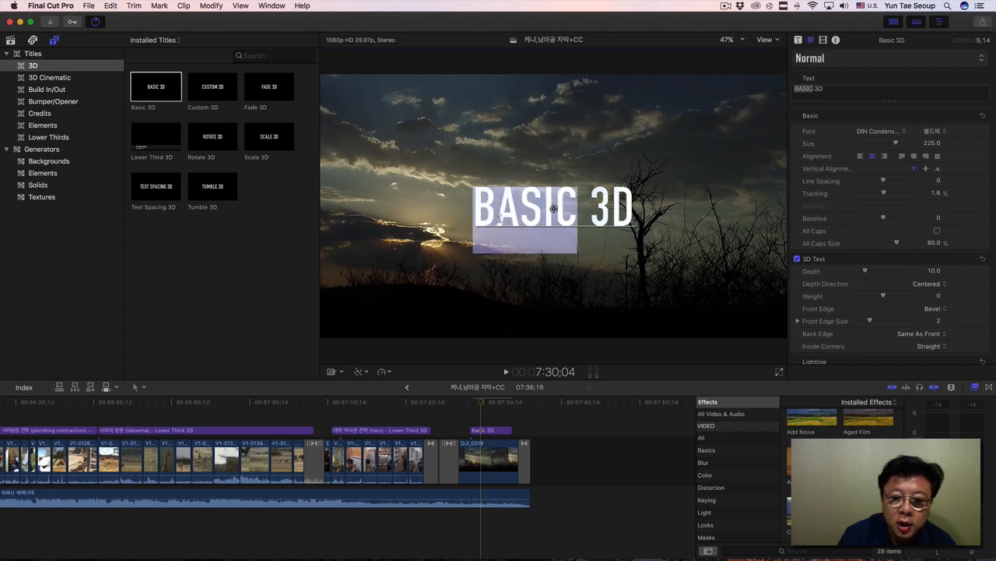
pyautogui.tripleClick(499, 216)
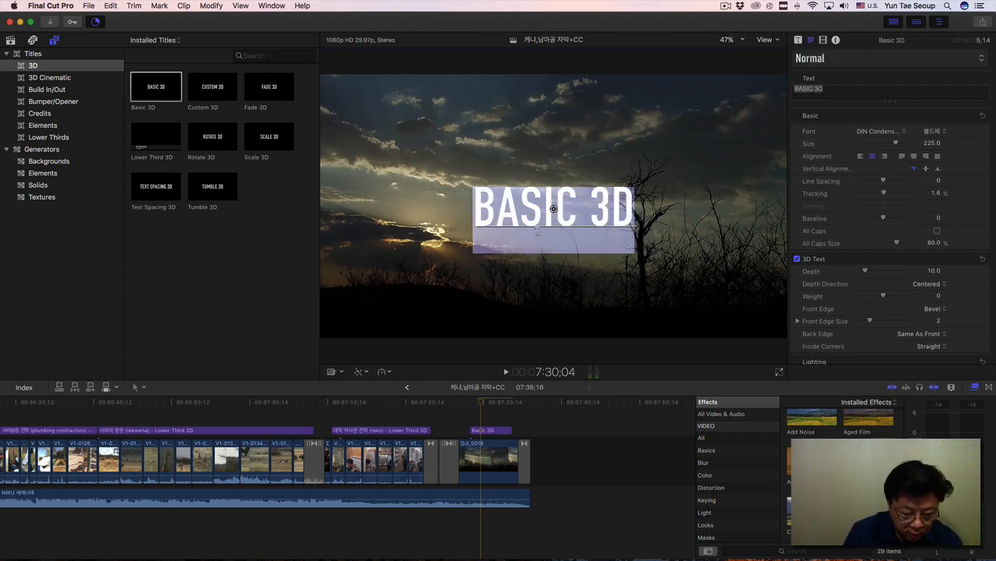
pyautogui.press('BackSpace')
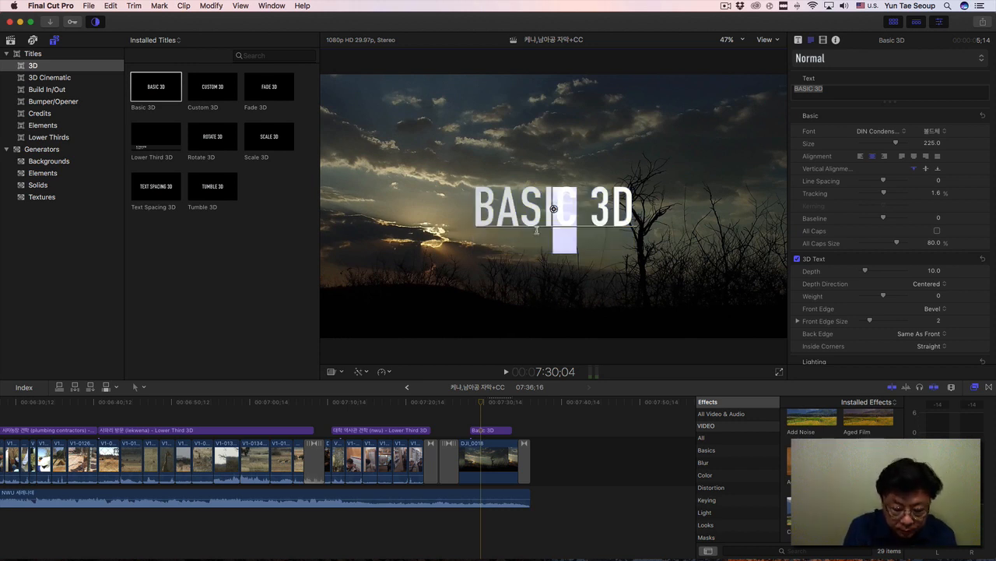
pyautogui.write('H')
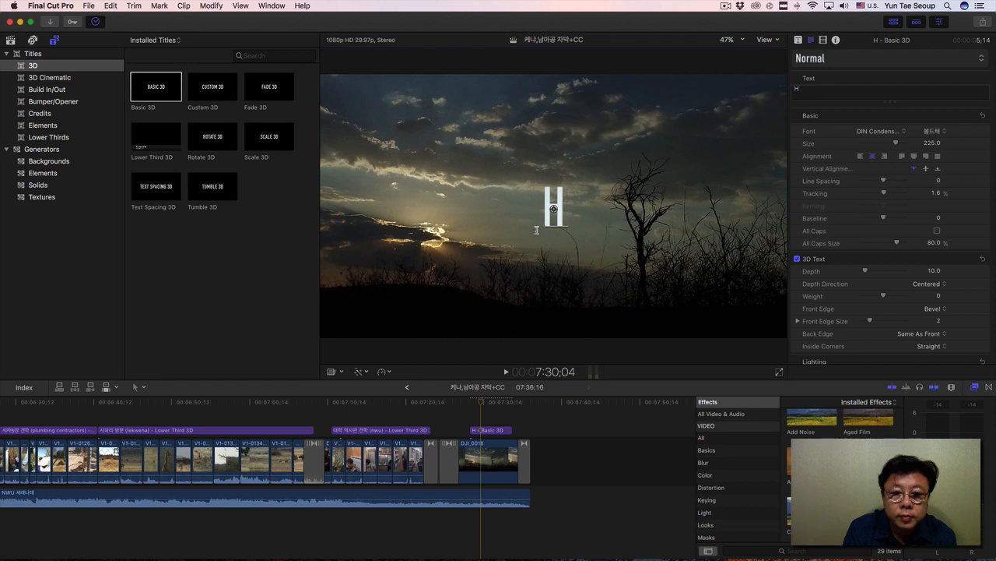
pyautogui.write('anseo')
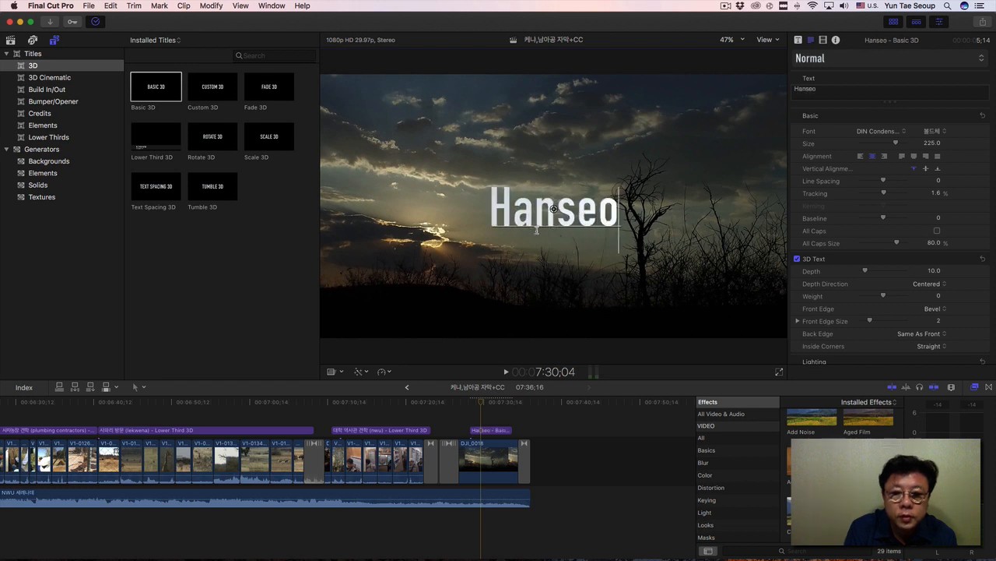
# Change the Basic 3D title's wording to all capitals, "HANSEO".
pyautogui.press('BackSpace')
pyautogui.press('BackSpace')
pyautogui.press('BackSpace')
pyautogui.press('BackSpace')
pyautogui.press('BackSpace')
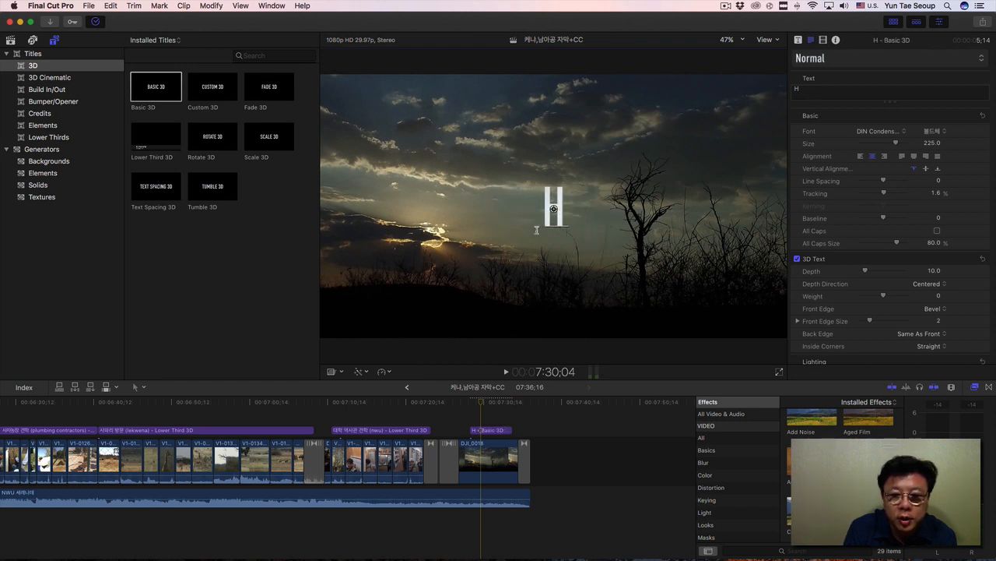
pyautogui.hotkey('ctrl', 'space')
pyautogui.write('ㅁ')
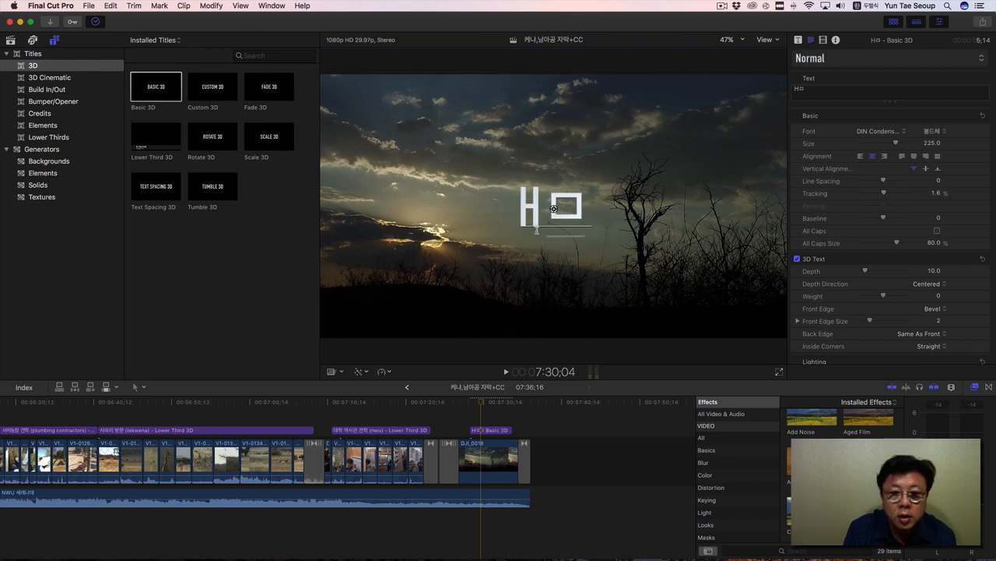
pyautogui.press('BackSpace')
pyautogui.hotkey('ctrl', 'space')
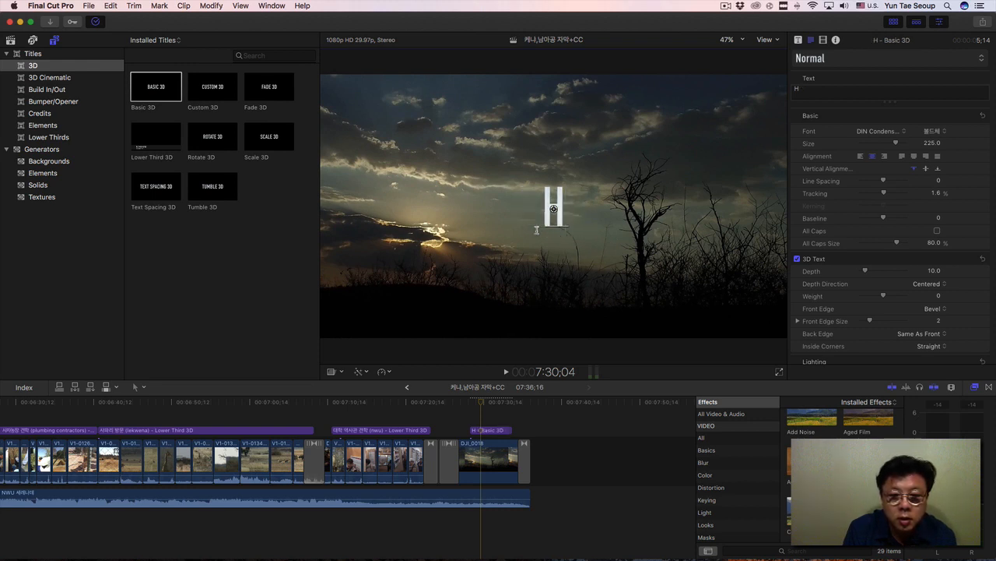
pyautogui.write('ANSEO')
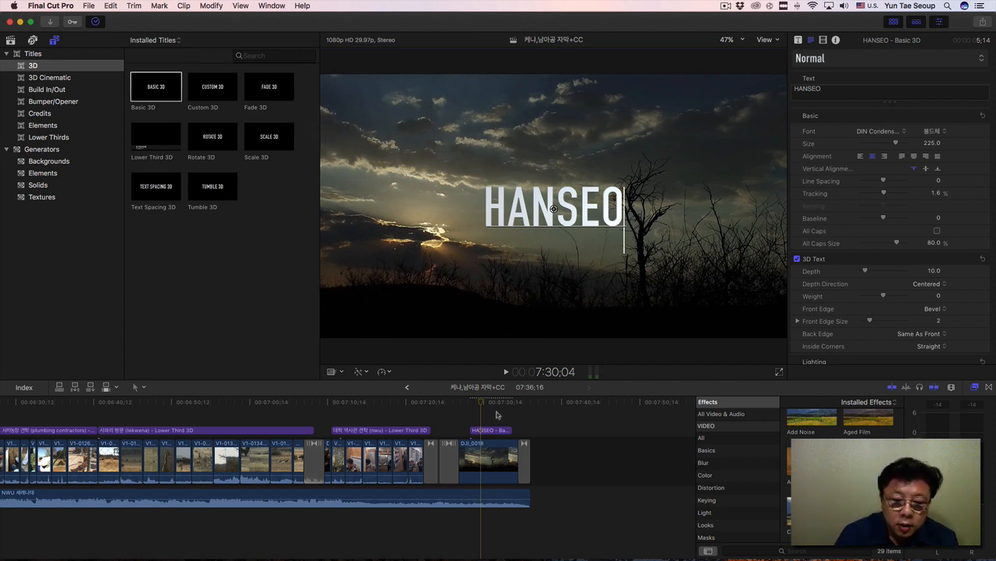
# Play the HANSEO title over the sunset clip twice from the title's start.
pyautogui.moveTo(481, 403); pyautogui.dragTo(472, 405)
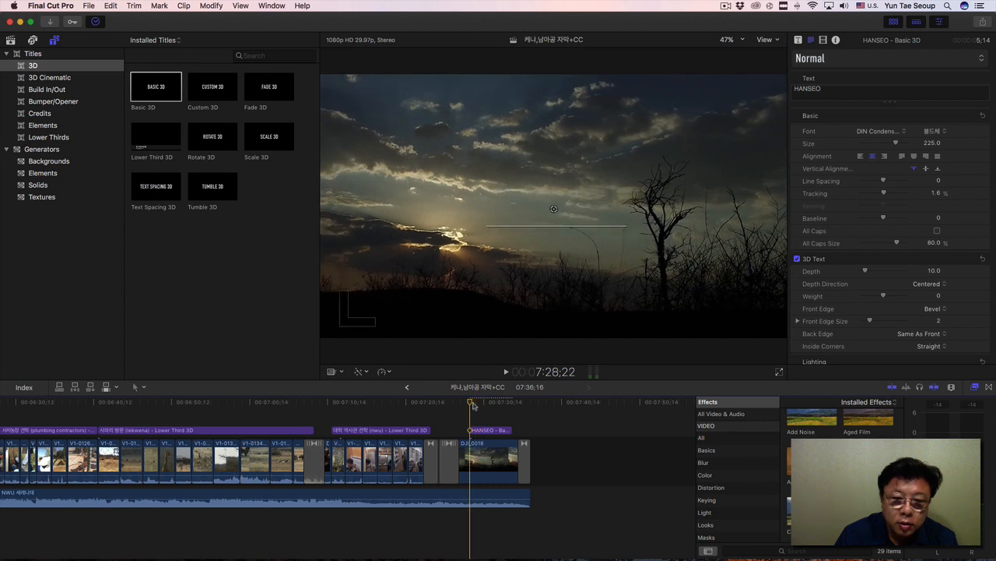
pyautogui.press('space')
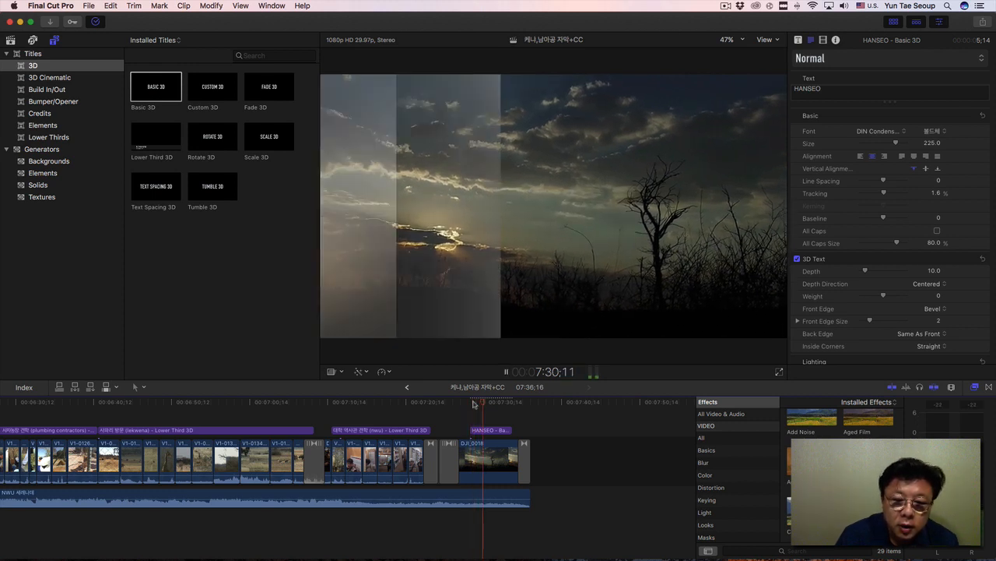
pyautogui.press('space')
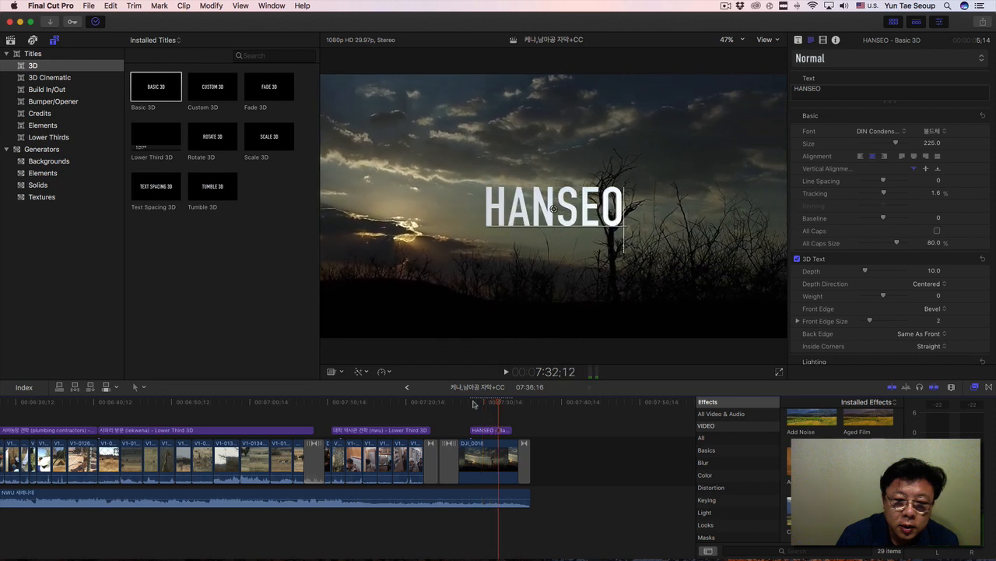
pyautogui.hscroll(-1, 493, 405)
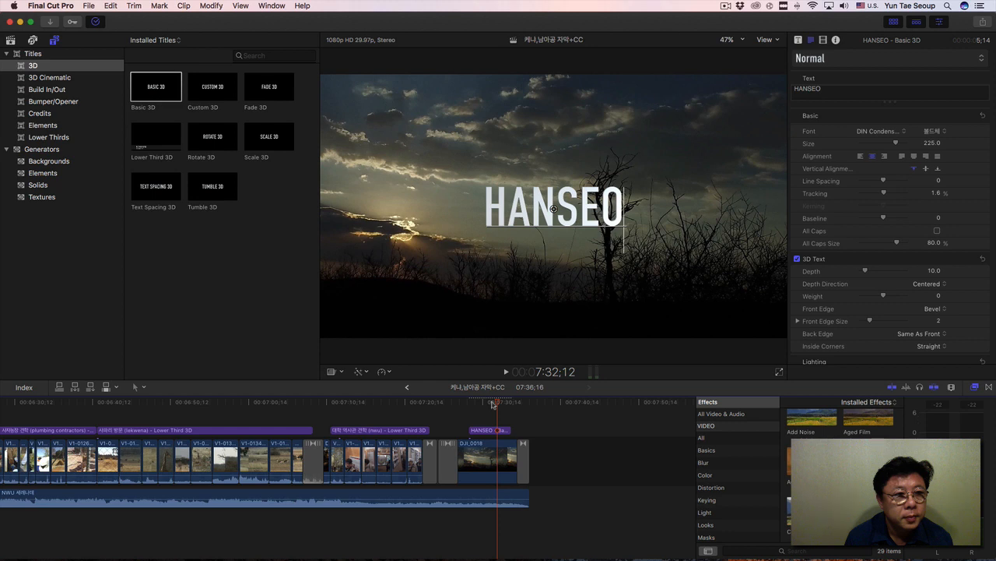
pyautogui.hscroll(-5, 492, 405)
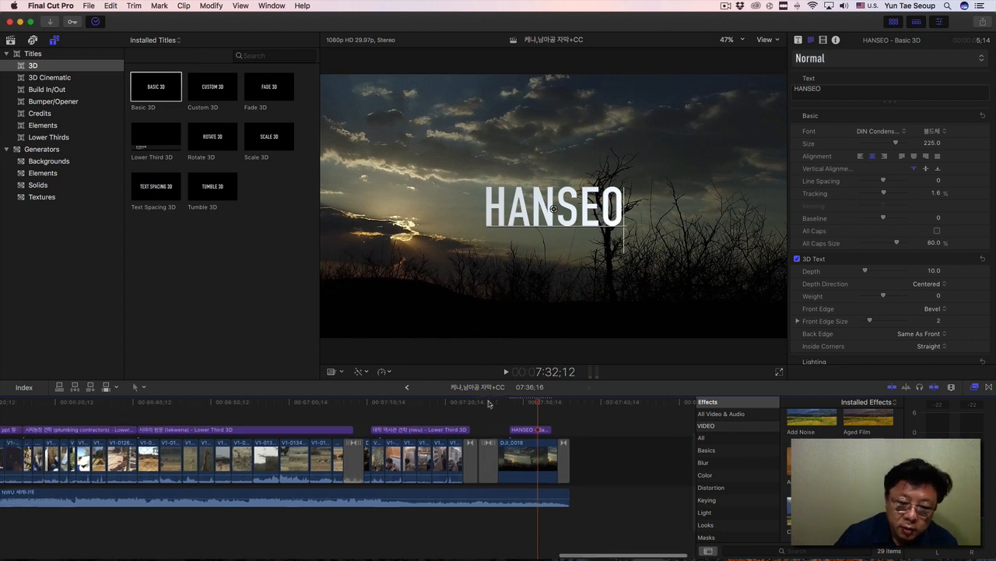
pyautogui.hscroll(4, 489, 403)
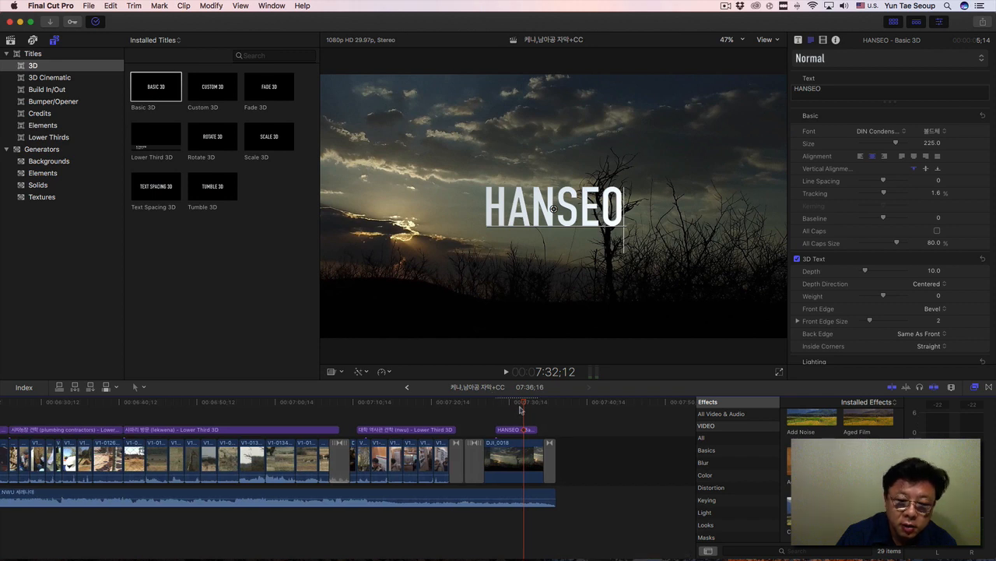
pyautogui.click(498, 404)
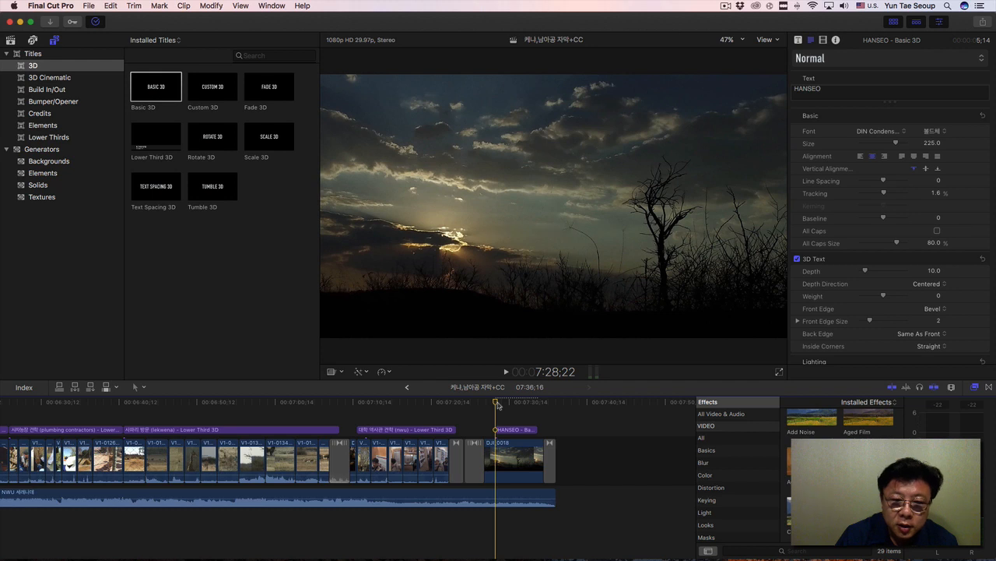
pyautogui.press('space')
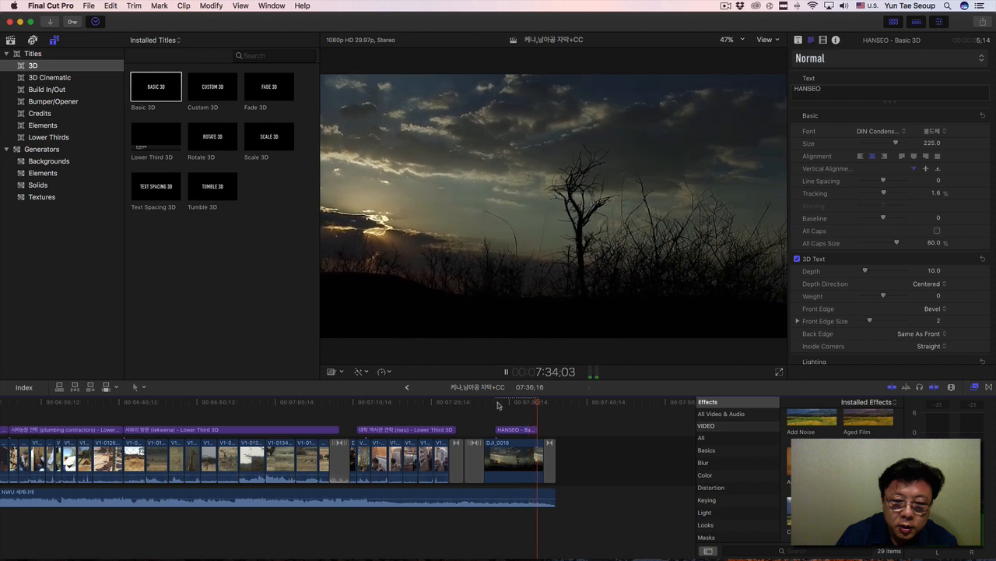
pyautogui.press('space')
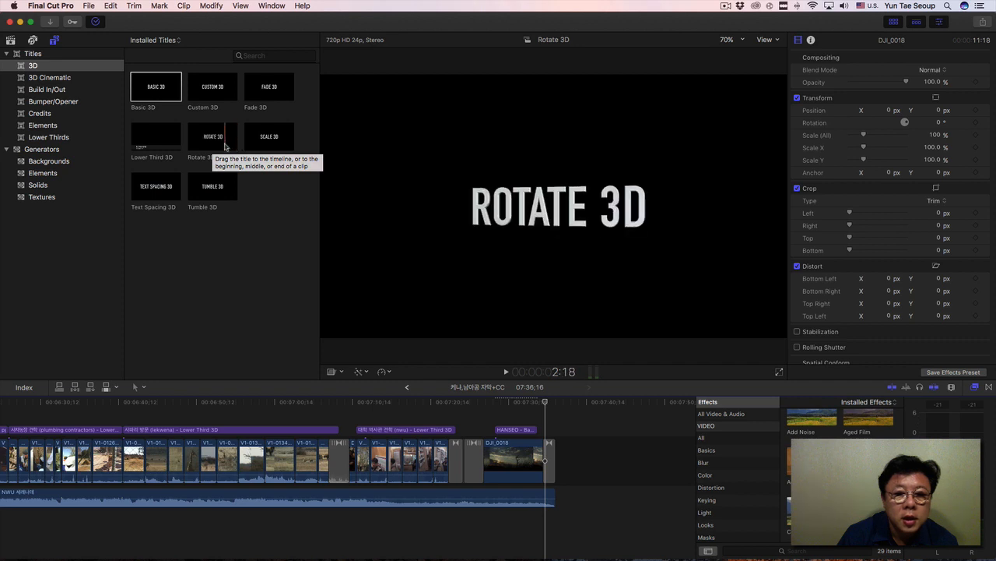
# Replace the HANSEO title above the sunset clip with a Rotate 3D title lasting 5:18.
pyautogui.moveTo(221, 146); pyautogui.dragTo(514, 430)
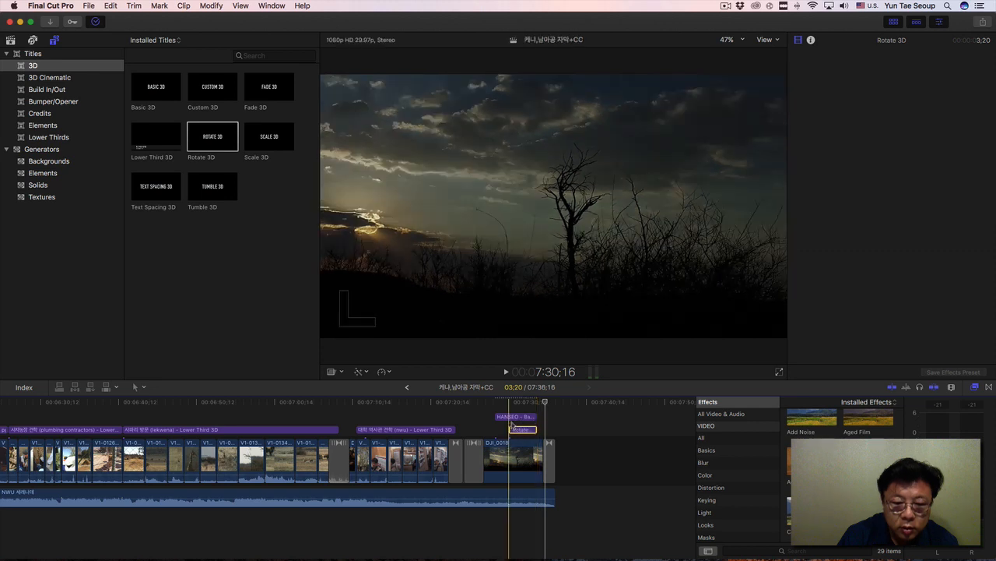
pyautogui.click(513, 420)
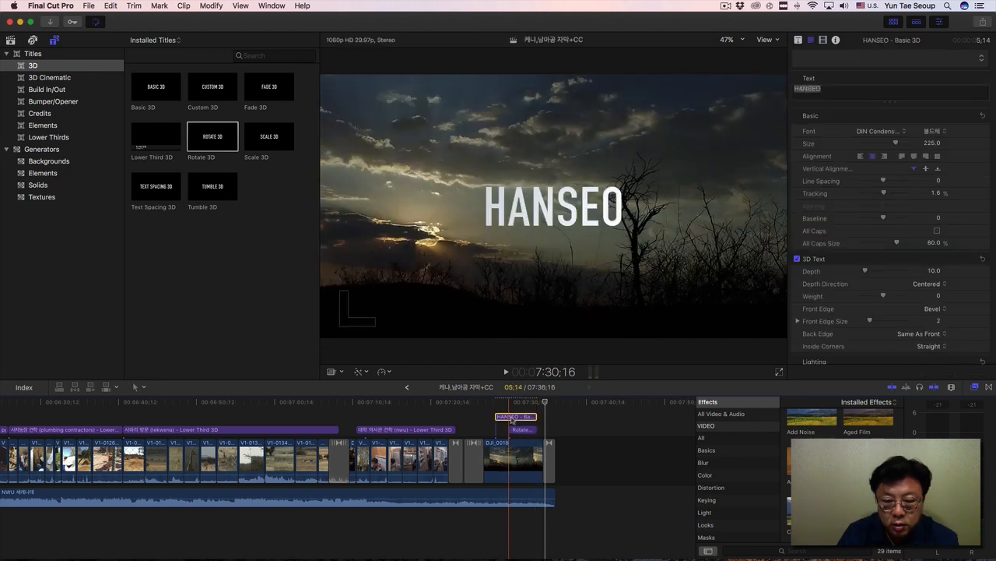
pyautogui.press('Delete')
pyautogui.moveTo(531, 431)
pyautogui.mouseDown()
pyautogui.moveTo(512, 434)
pyautogui.moveTo(533, 431)
pyautogui.mouseUp()
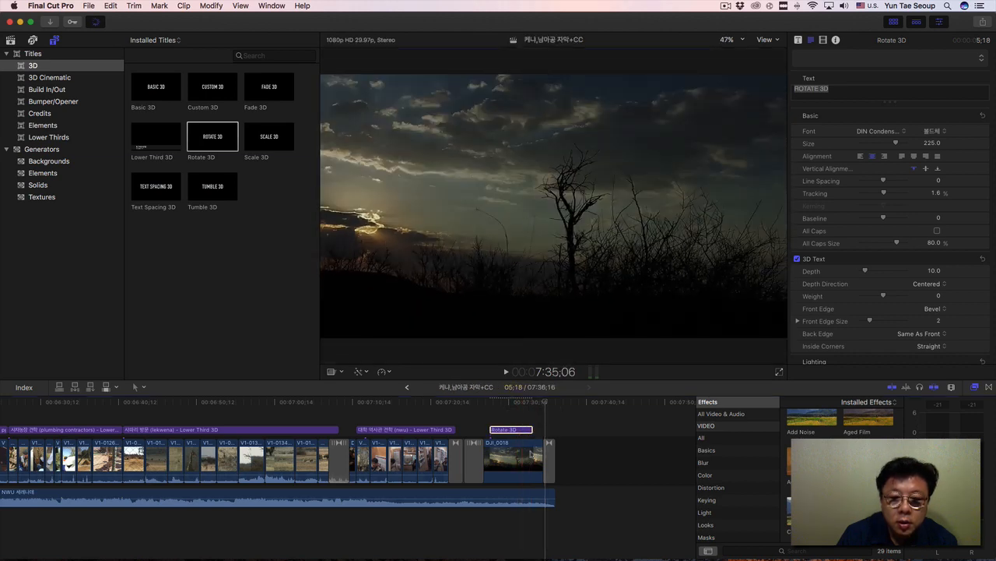
# Replace the Rotate 3D title's text with "HANSEO" in the viewer.
pyautogui.click(510, 403)
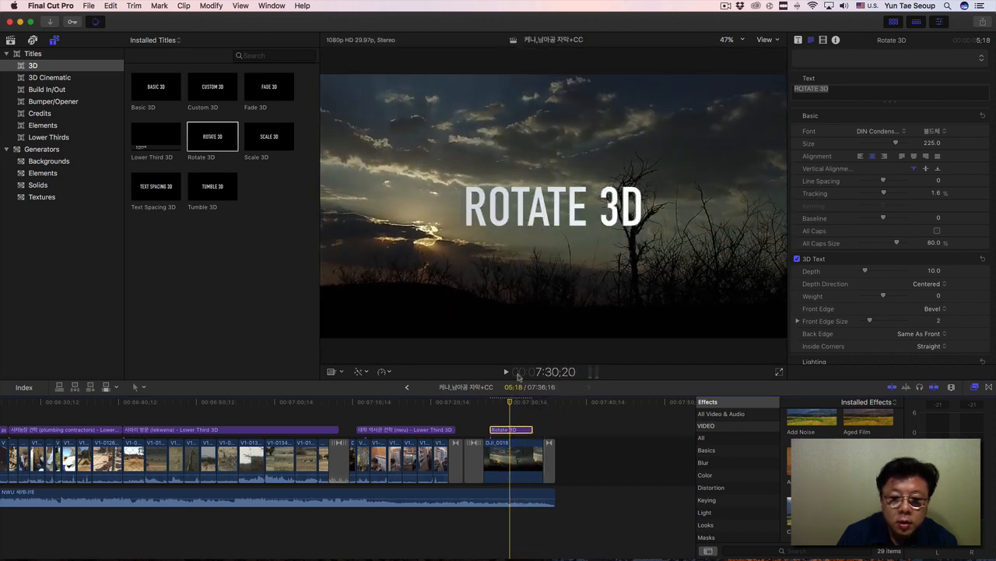
pyautogui.doubleClick(527, 223)
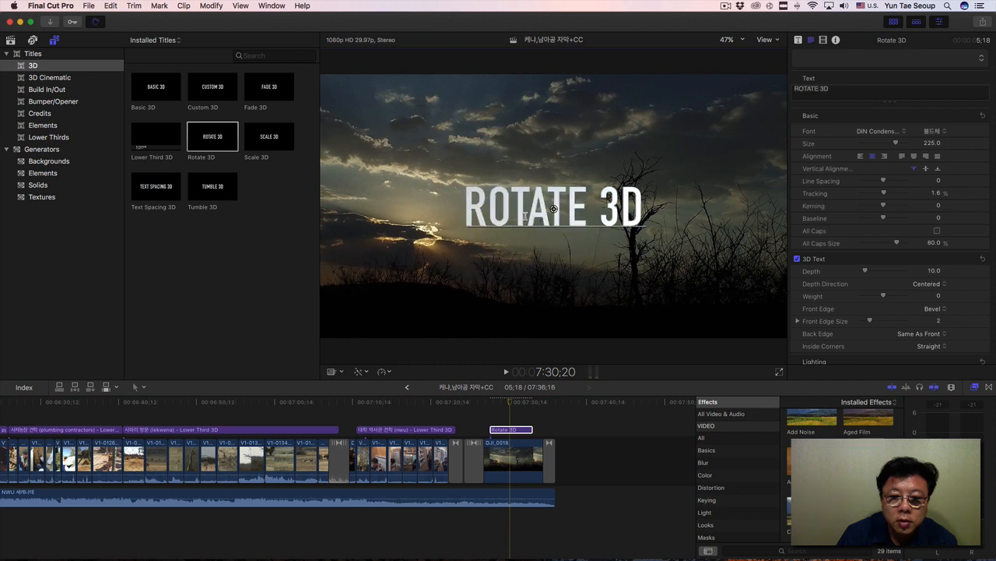
pyautogui.doubleClick(526, 218)
pyautogui.tripleClick(525, 216)
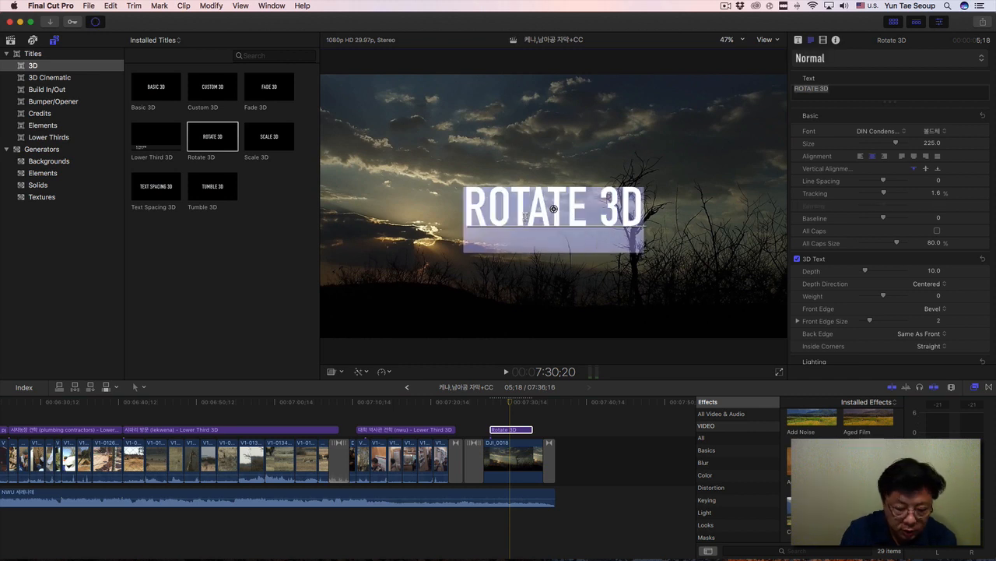
pyautogui.write('H')
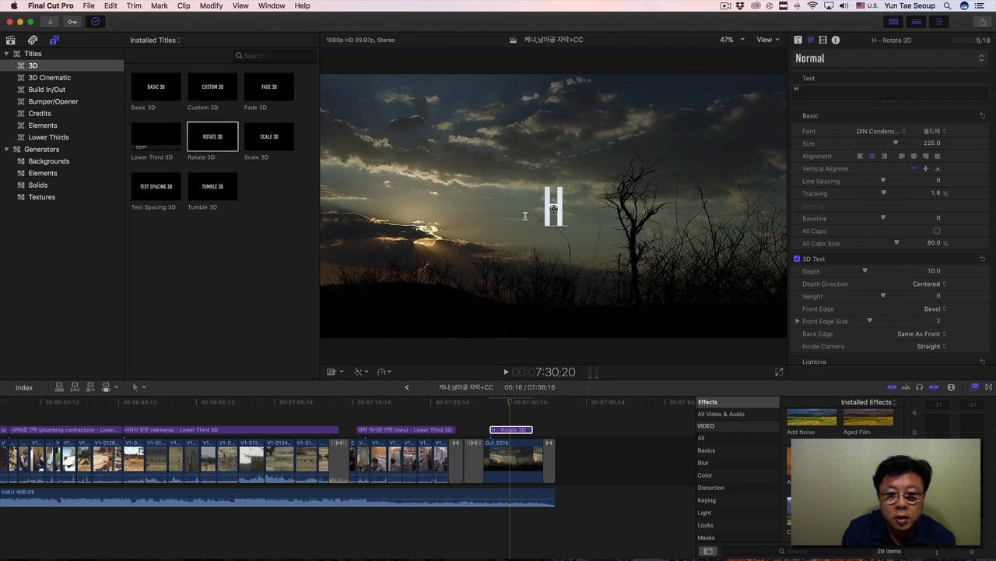
pyautogui.write('ANSE')
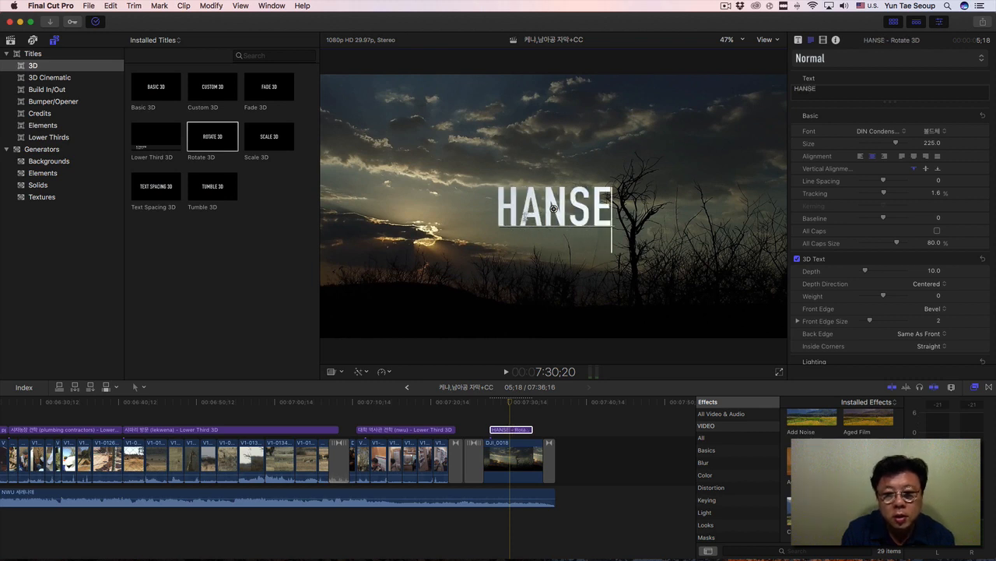
pyautogui.write('O')
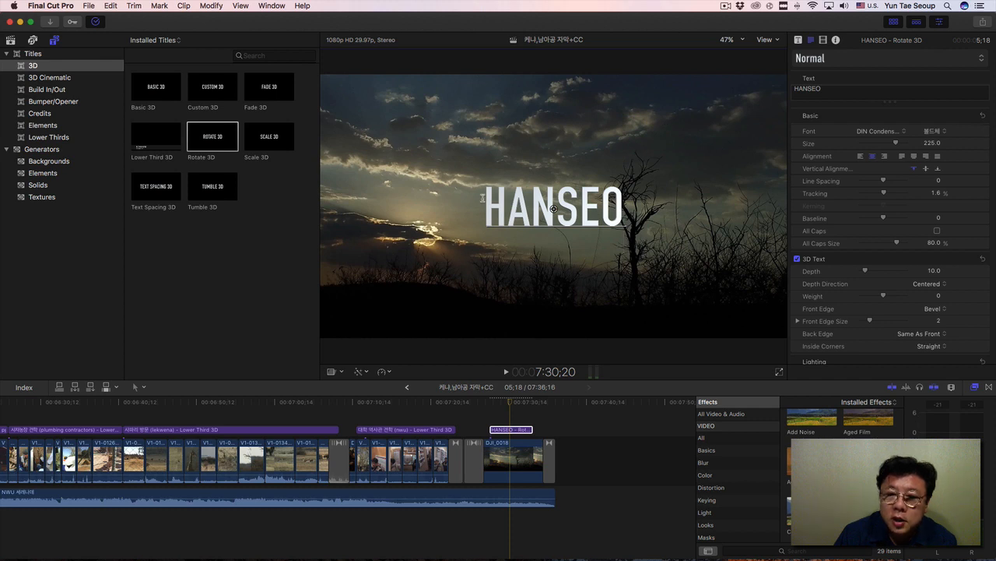
# Set the Rotate 3D HANSEO title's animation style to Roll and scrub through the title's opening.
pyautogui.moveTo(489, 205); pyautogui.dragTo(625, 211)
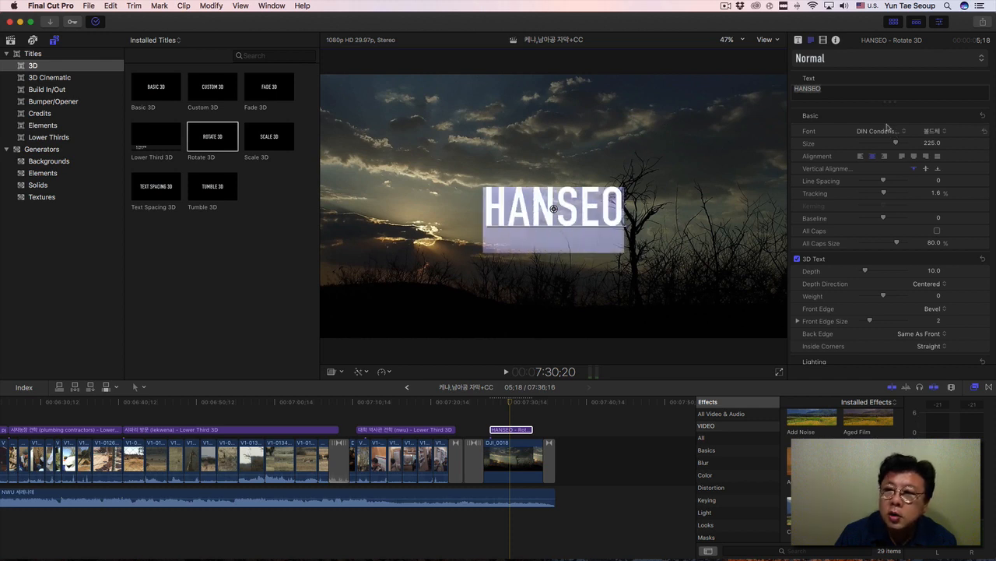
pyautogui.scroll(-1, 849, 61)
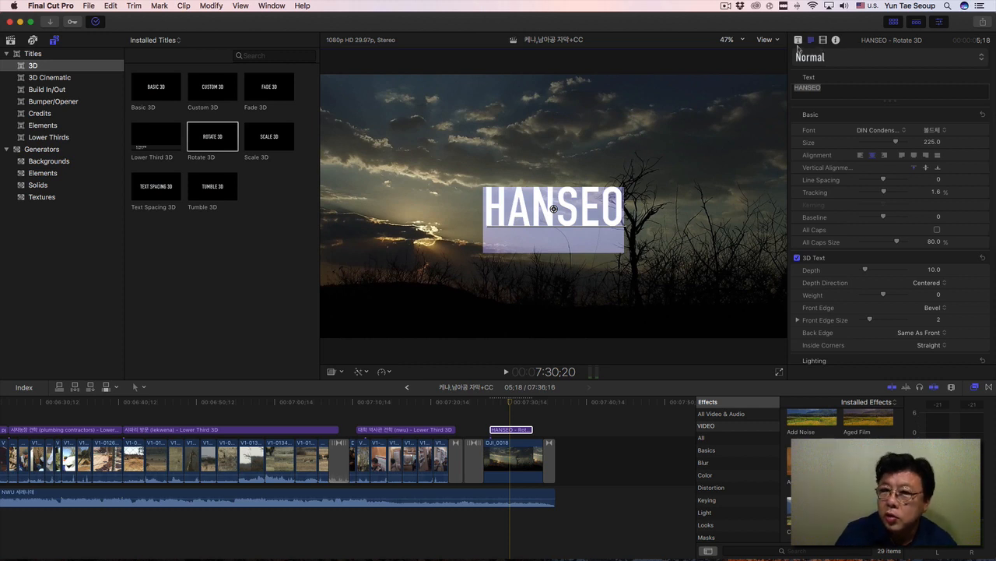
pyautogui.click(798, 41)
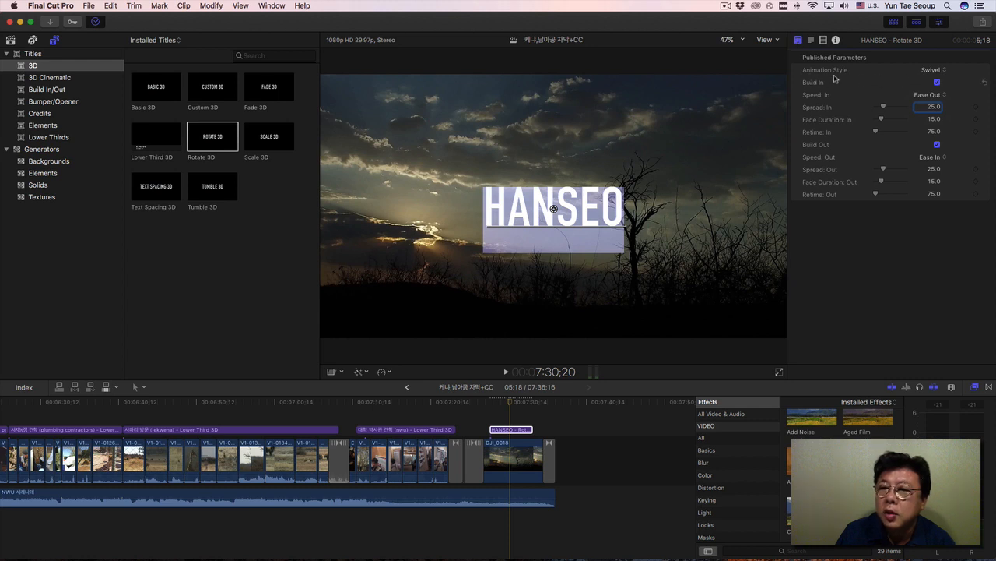
pyautogui.click(933, 71)
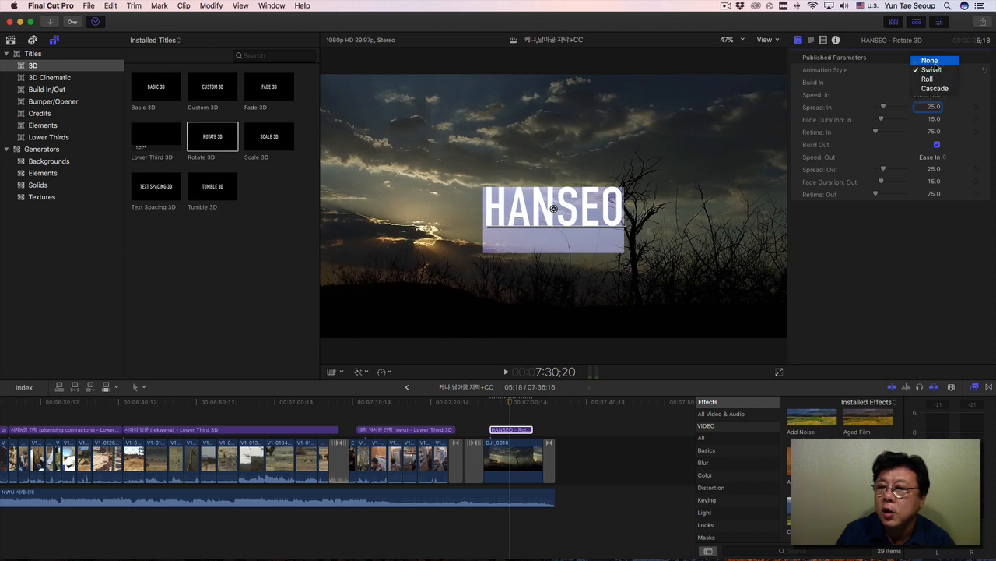
pyautogui.click(937, 80)
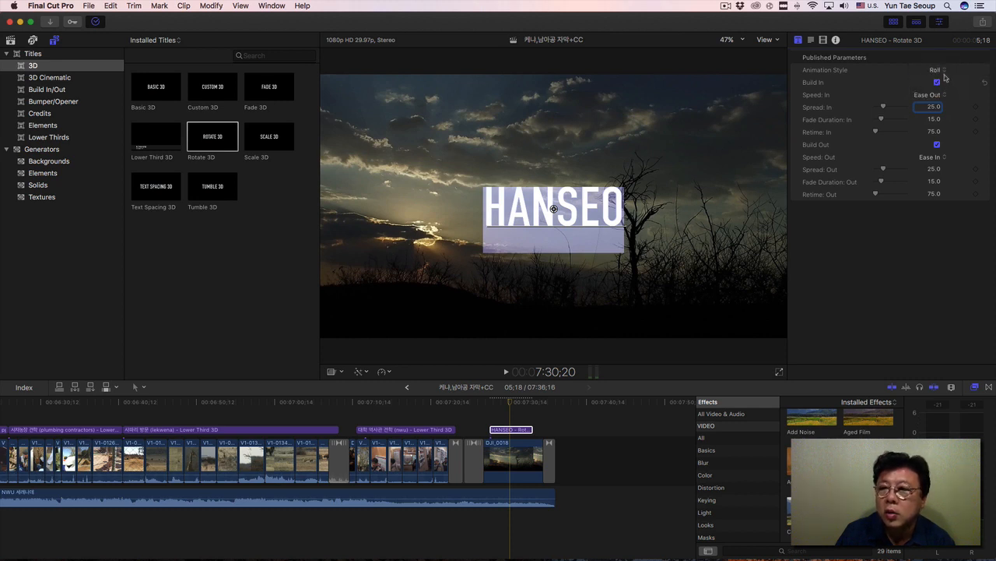
pyautogui.click(944, 70)
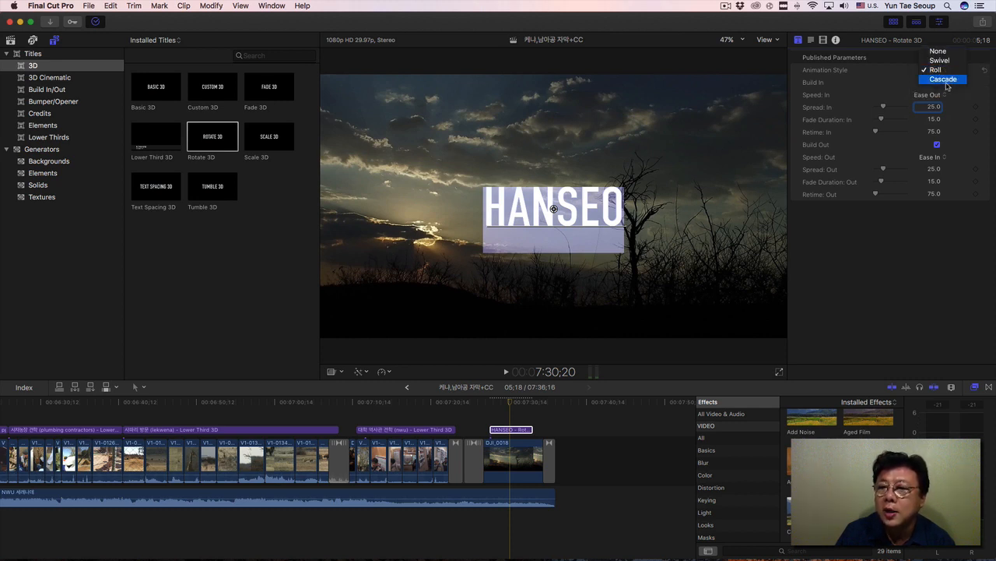
pyautogui.click(935, 69)
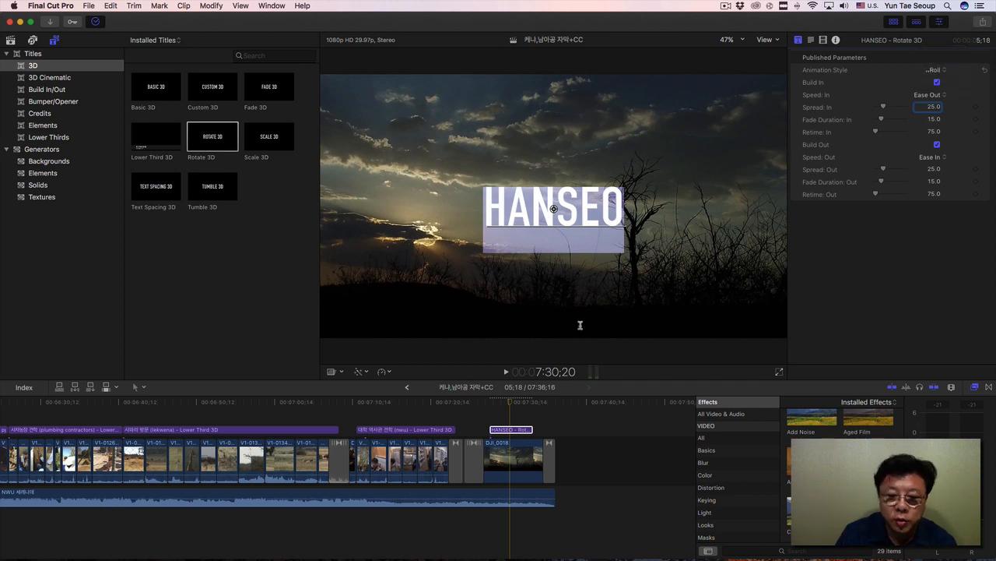
pyautogui.moveTo(494, 402)
pyautogui.mouseDown()
pyautogui.moveTo(510, 403)
pyautogui.moveTo(498, 405)
pyautogui.mouseUp()
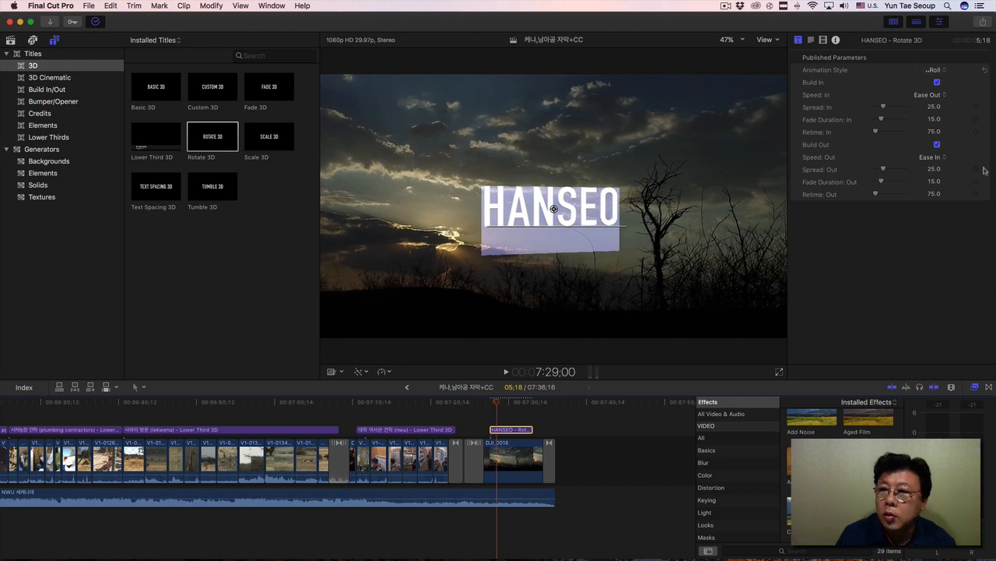
# Try the Swivel animation style on the HANSEO title and scrub across its build-in.
pyautogui.click(934, 71)
pyautogui.click(933, 79)
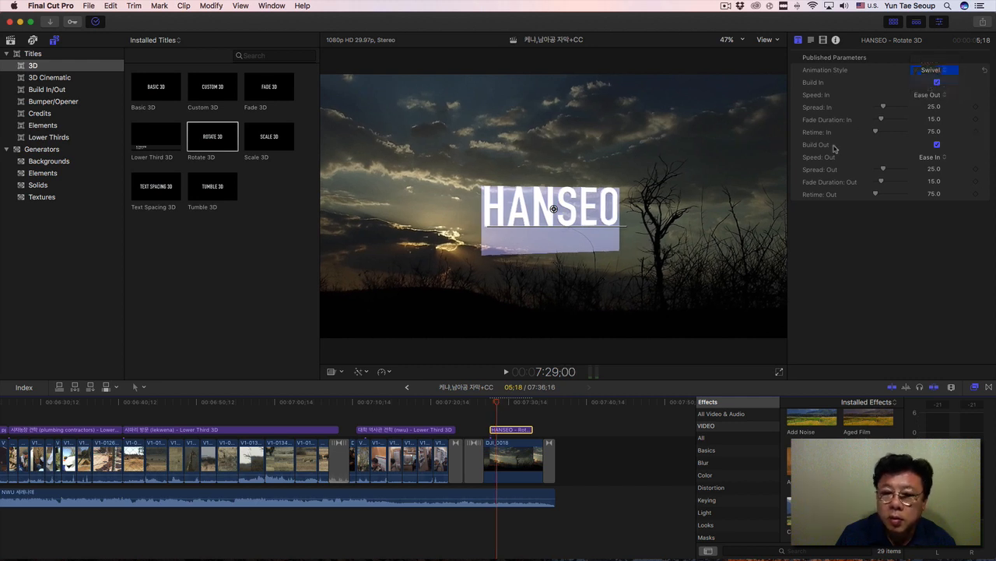
pyautogui.moveTo(496, 402); pyautogui.dragTo(505, 403)
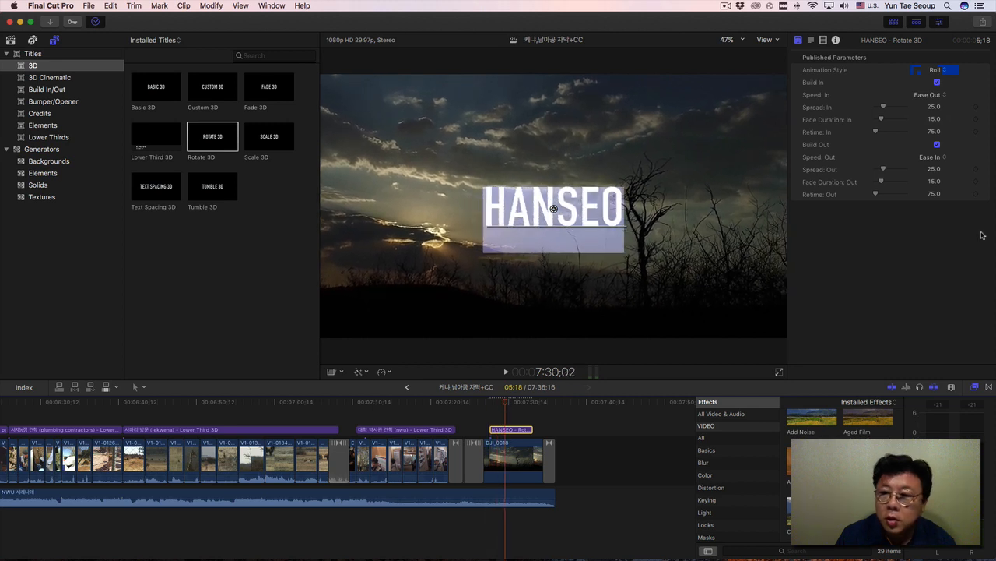
# Try the Cascade animation style on the HANSEO title and scrub from the title's start.
pyautogui.click(939, 72)
pyautogui.click(945, 79)
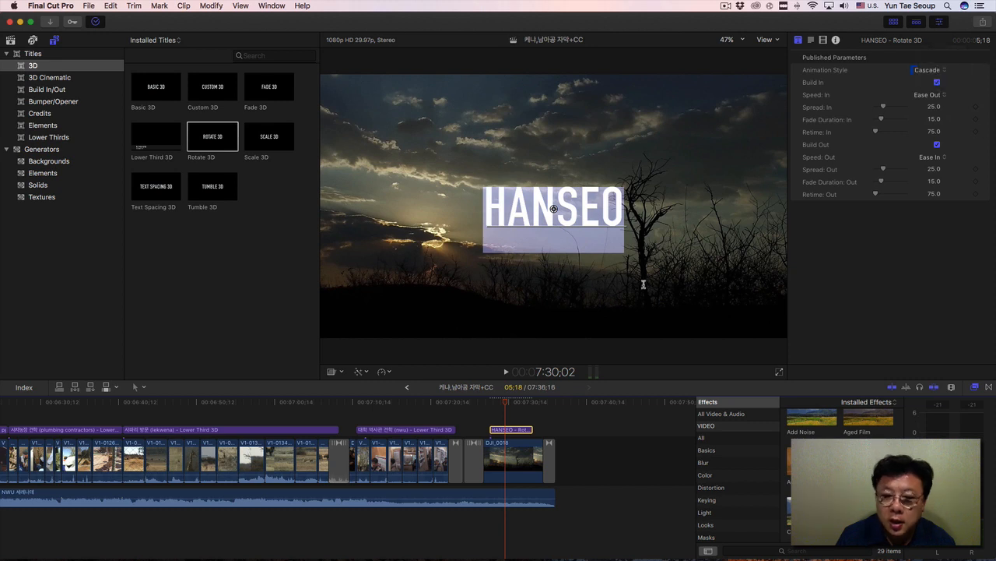
pyautogui.click(491, 402)
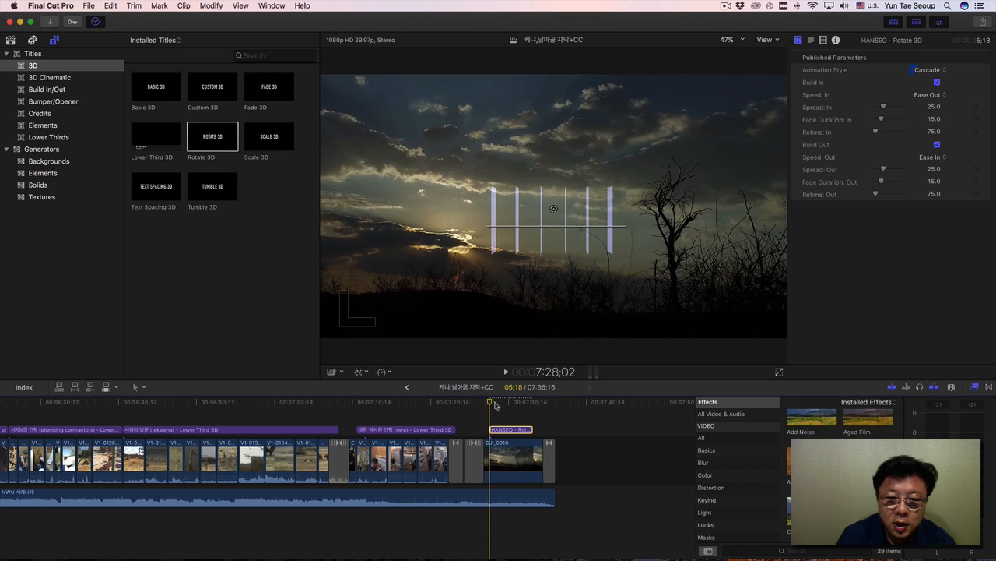
pyautogui.click(496, 402)
pyautogui.moveTo(496, 404); pyautogui.dragTo(498, 403)
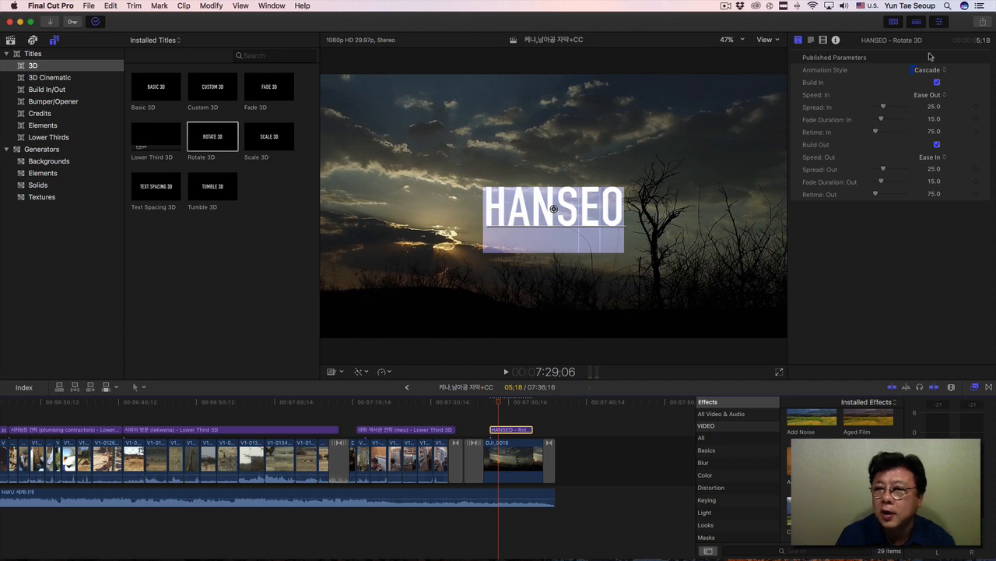
# Set the HANSEO title's animation style to Swivel and give its build-in Ease In speed with a spread of 32.28.
pyautogui.click(928, 71)
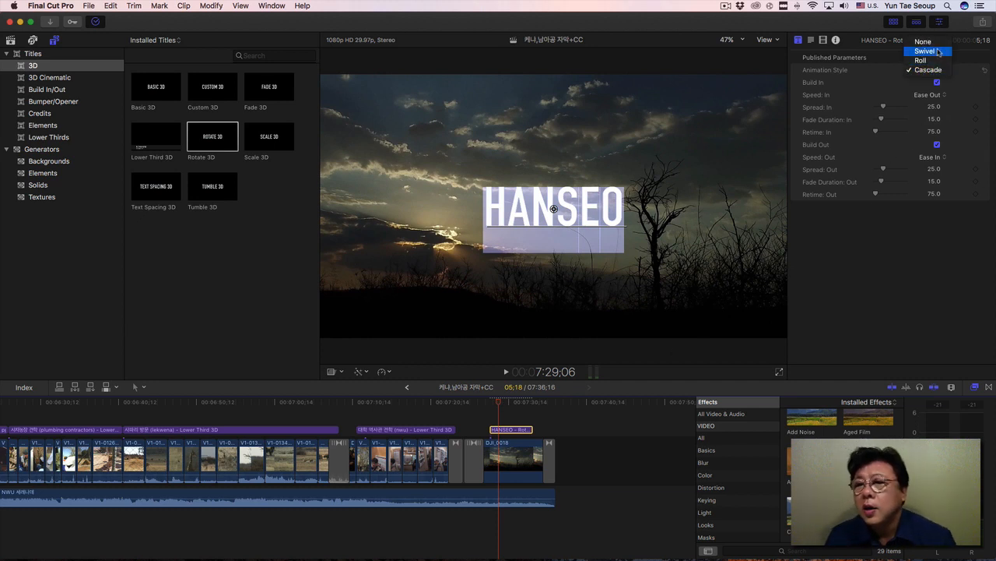
pyautogui.click(934, 52)
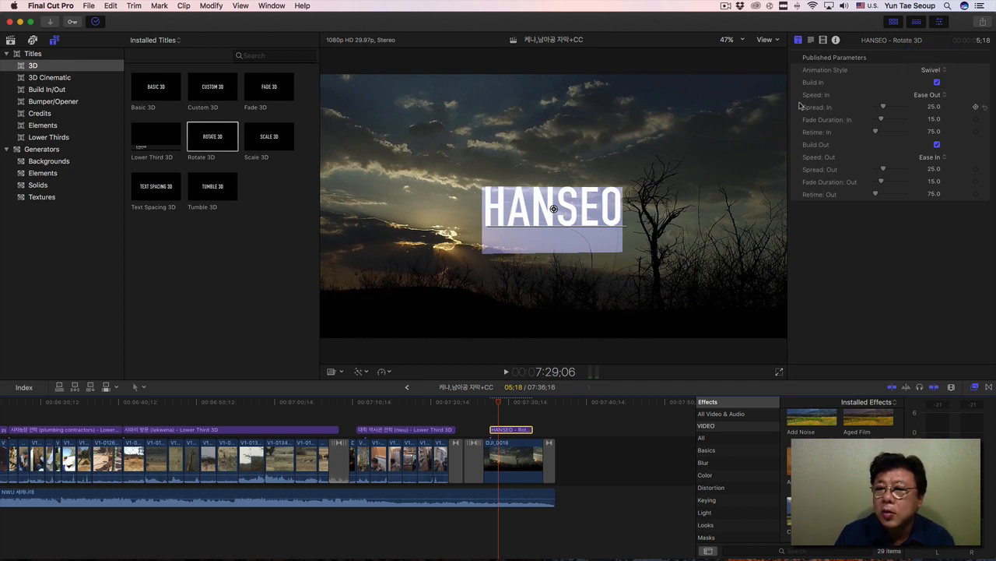
pyautogui.click(931, 96)
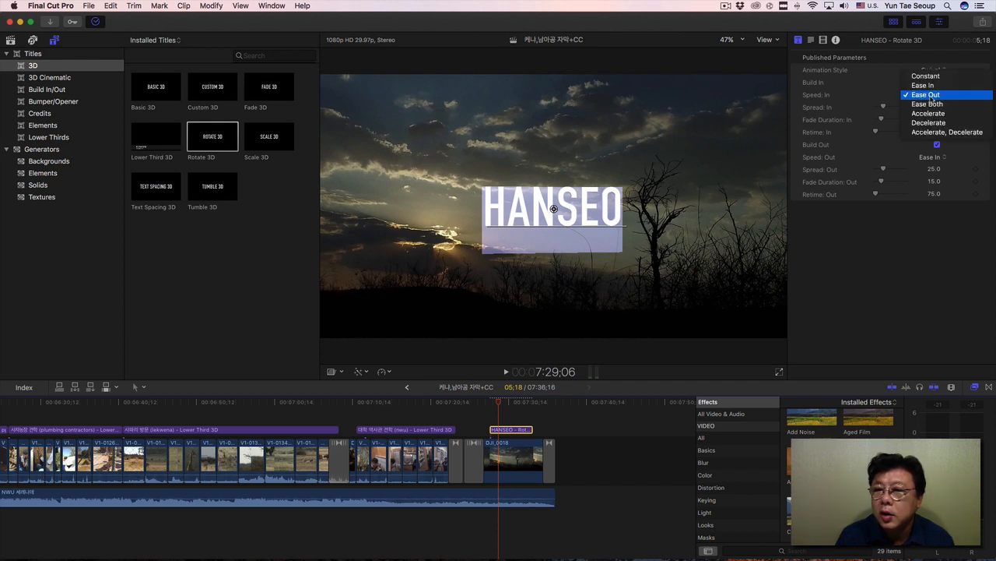
pyautogui.click(924, 85)
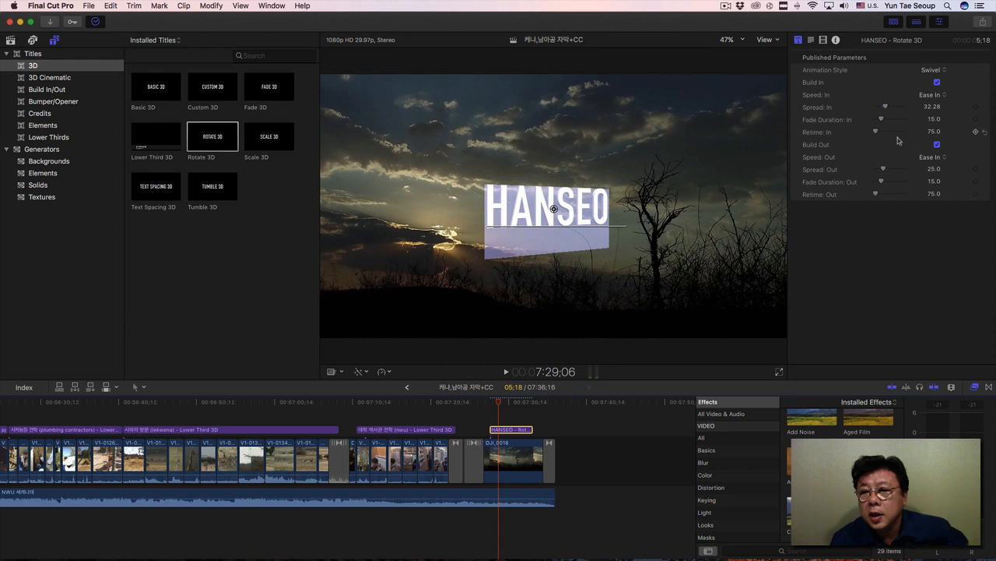
# Set the HANSEO title's build-out speed to Ease Out and play the title from its start.
pyautogui.click(939, 159)
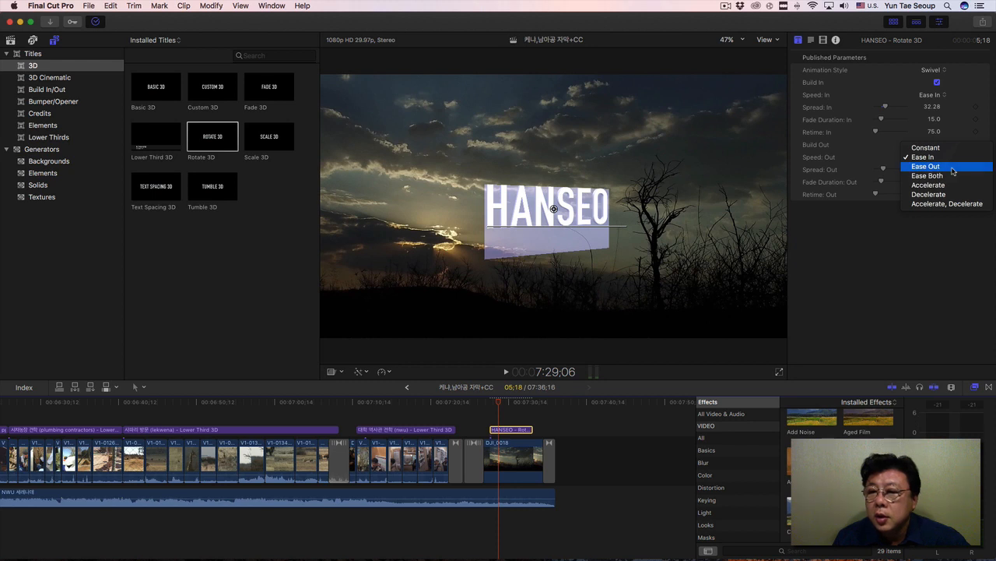
pyautogui.click(927, 166)
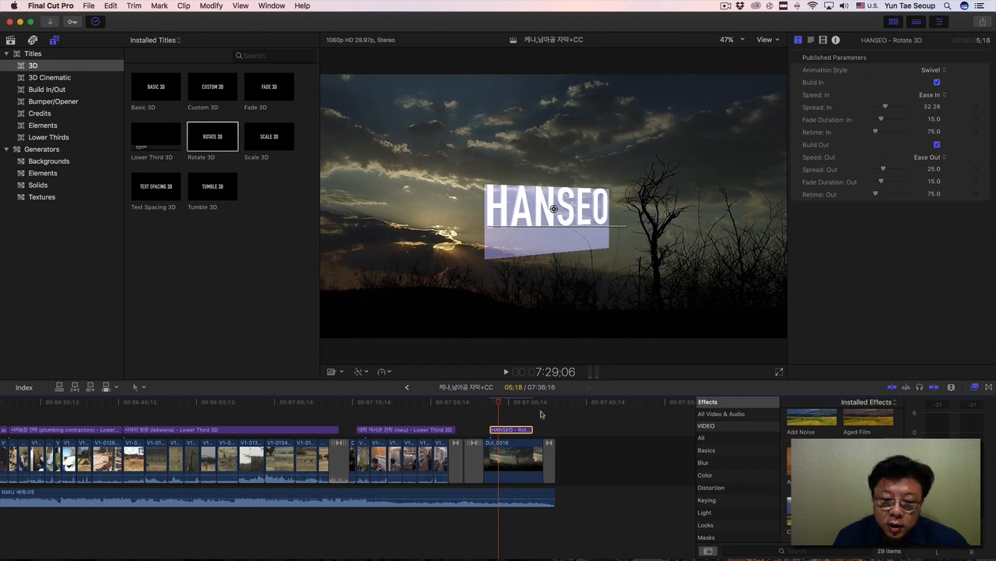
pyautogui.moveTo(500, 404); pyautogui.dragTo(494, 404)
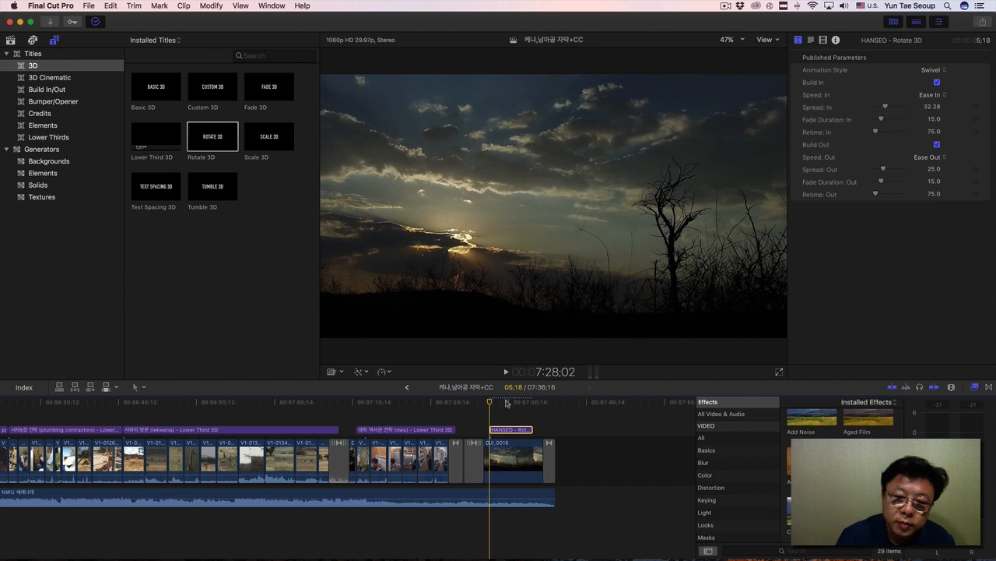
pyautogui.press('space')
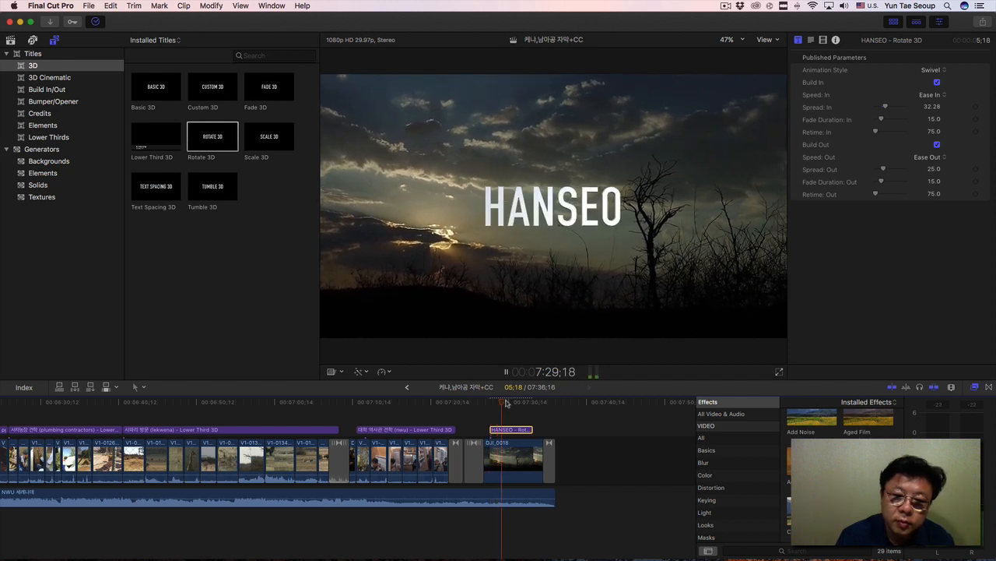
pyautogui.press('space')
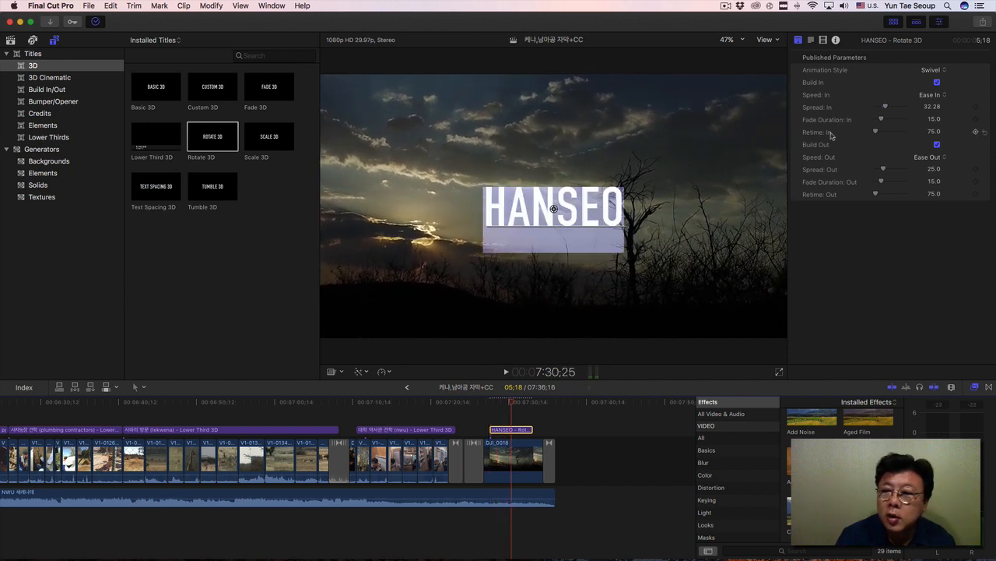
# Change the HANSEO title's font to Helvetica Neue in its text settings.
pyautogui.click(811, 41)
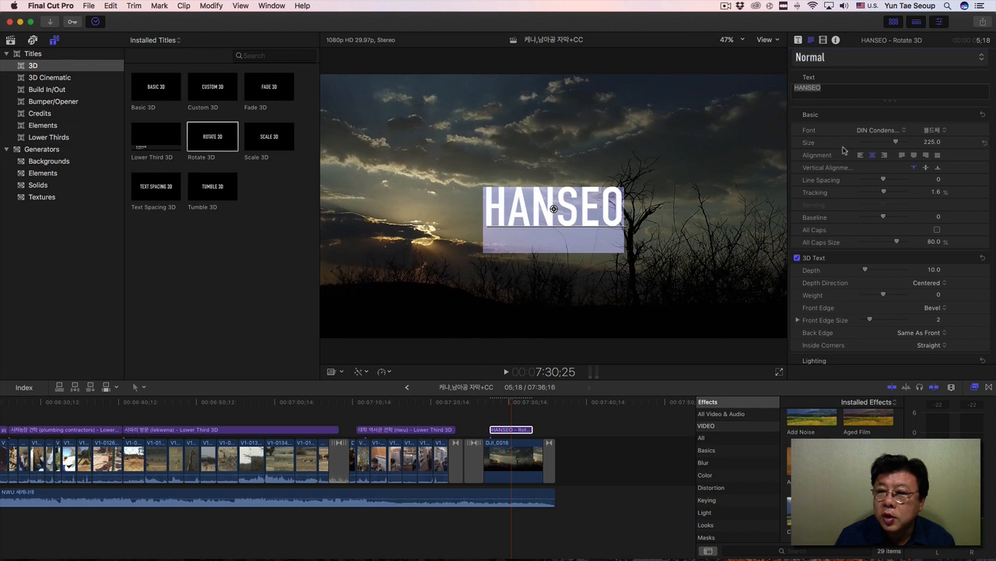
pyautogui.click(875, 130)
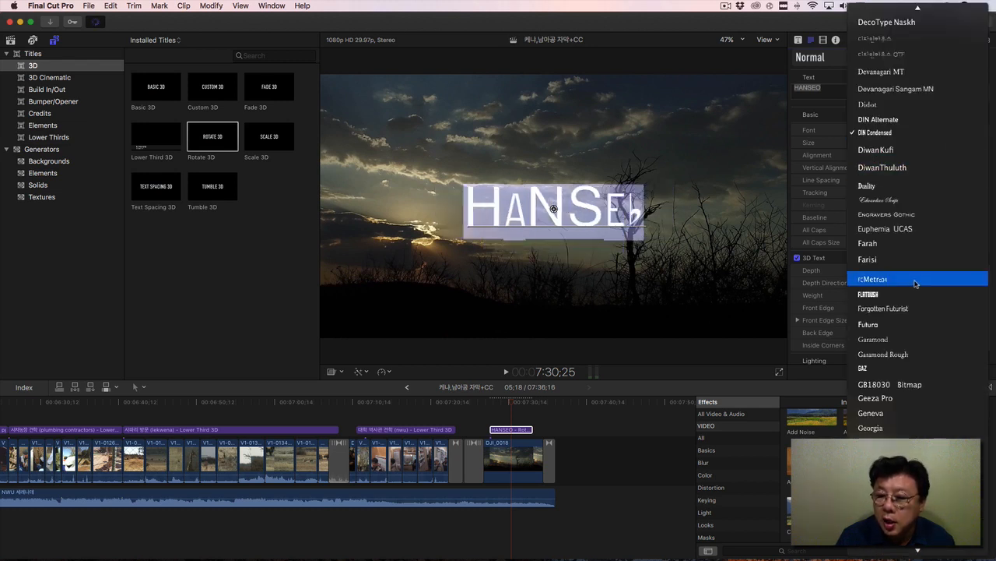
pyautogui.scroll(-3, 915, 283)
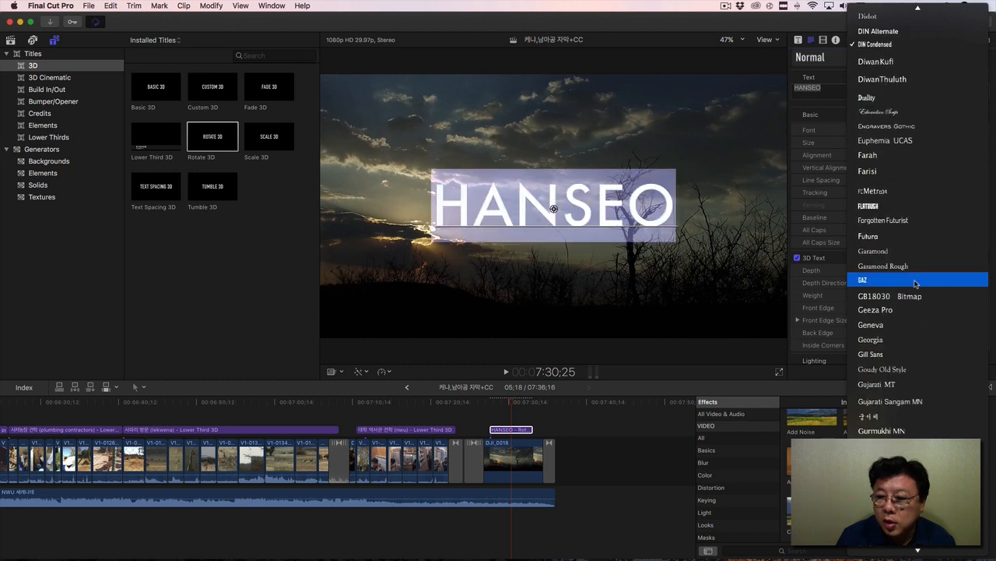
pyautogui.scroll(-5, 915, 282)
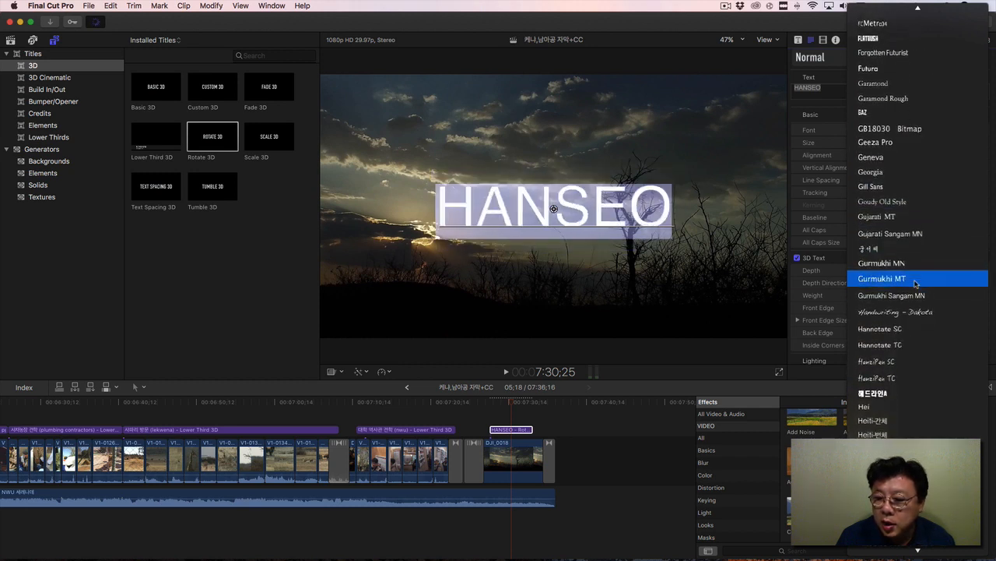
pyautogui.scroll(-3, 917, 284)
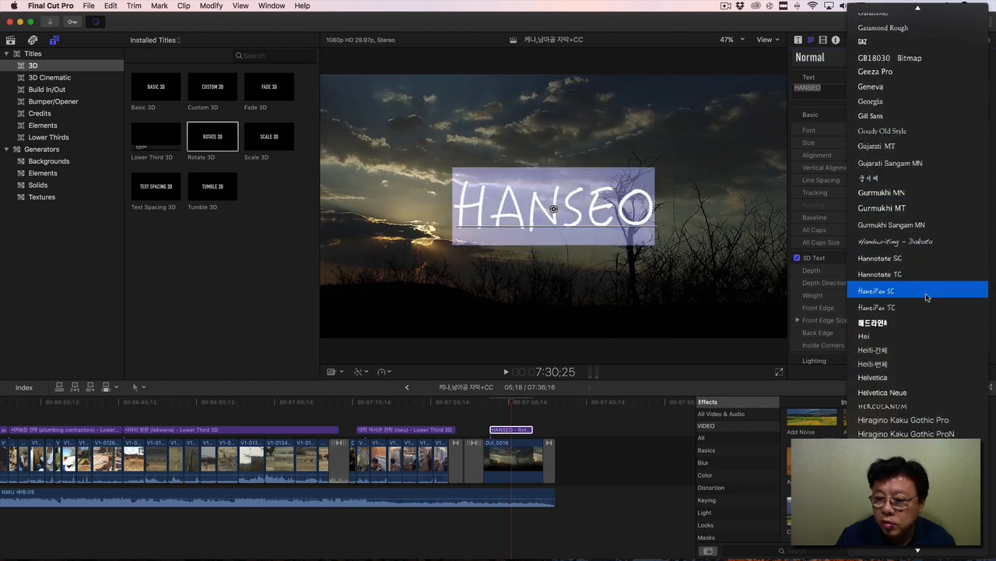
pyautogui.click(928, 391)
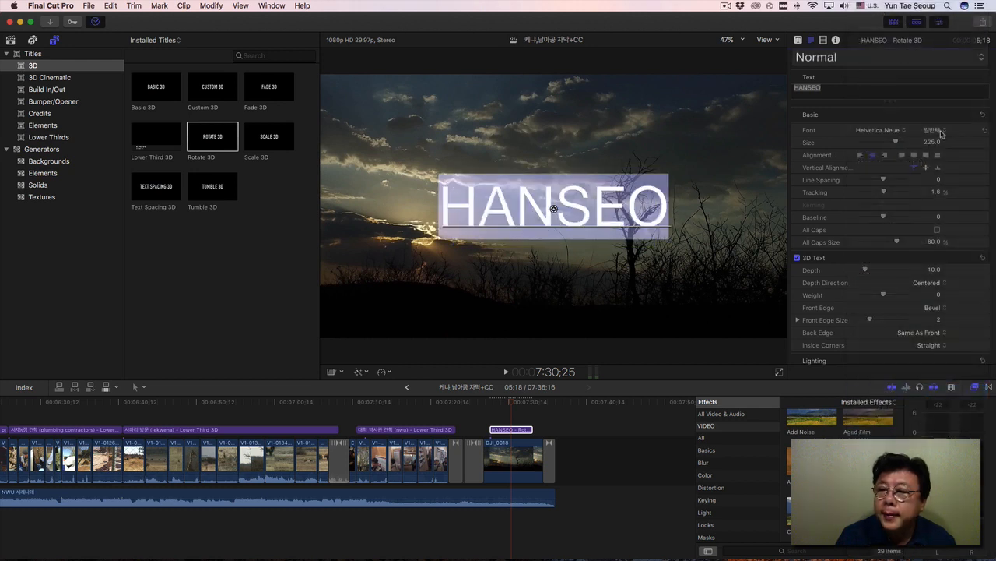
# Set the HANSEO title's typeface to 아주 가는 이탤릭체, with size 152, line spacing -2 and tracking 29.43%.
pyautogui.click(941, 132)
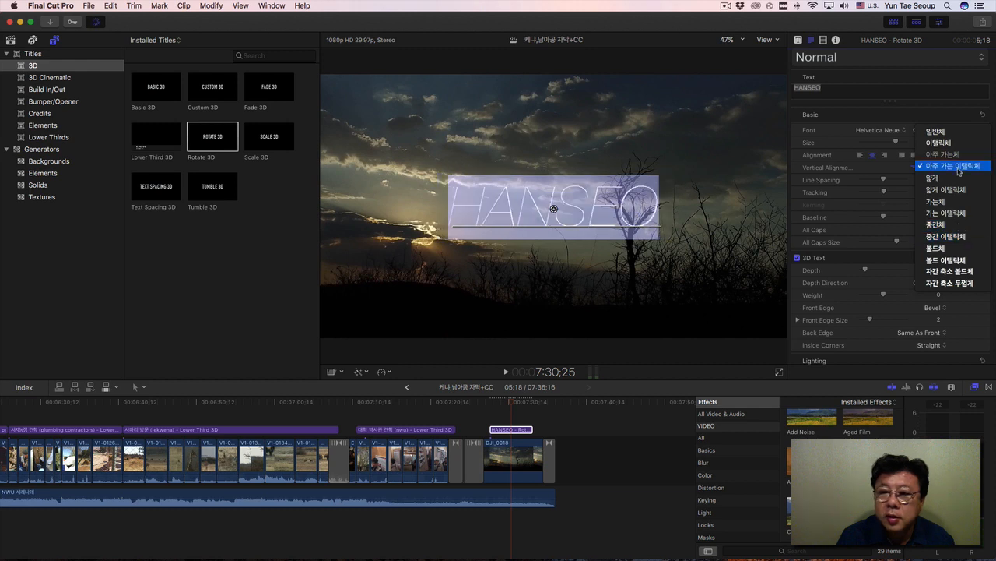
pyautogui.click(959, 166)
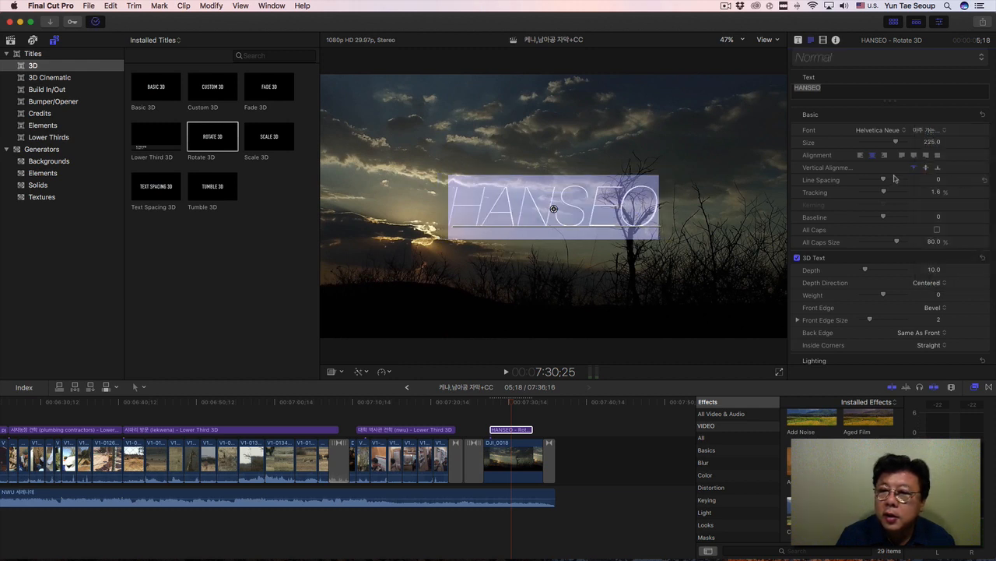
pyautogui.moveTo(896, 142); pyautogui.dragTo(890, 145)
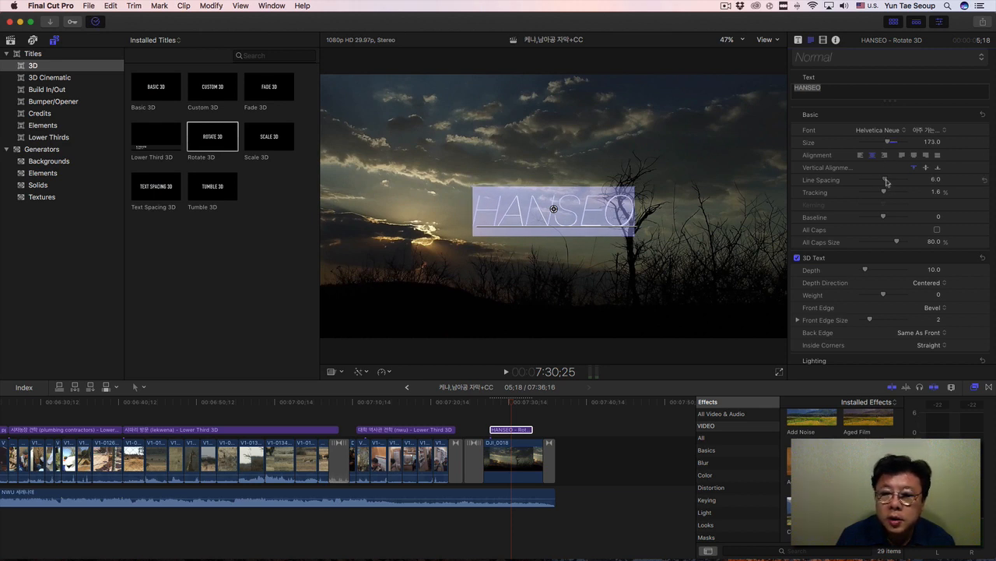
pyautogui.moveTo(884, 194); pyautogui.dragTo(892, 195)
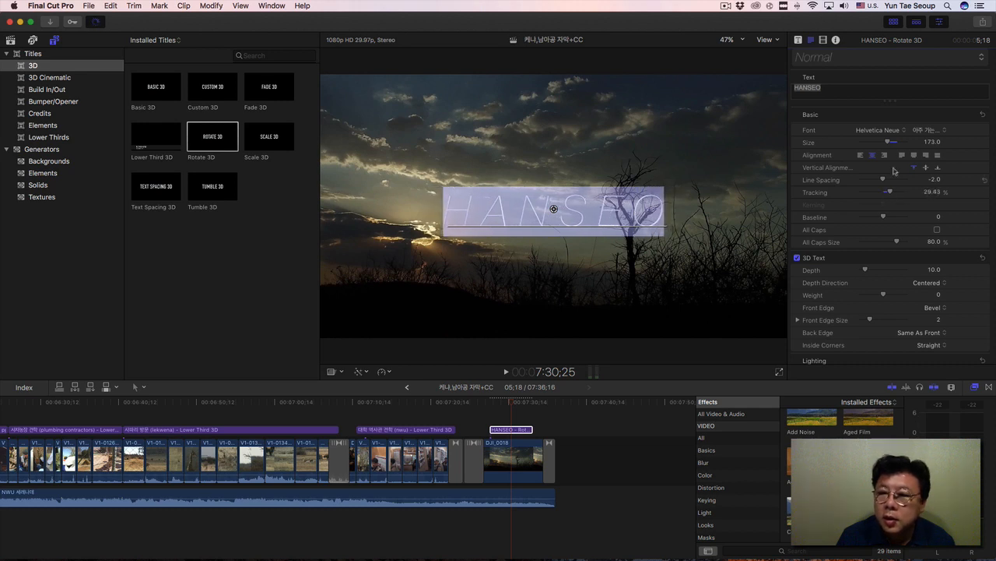
pyautogui.moveTo(888, 144); pyautogui.dragTo(884, 144)
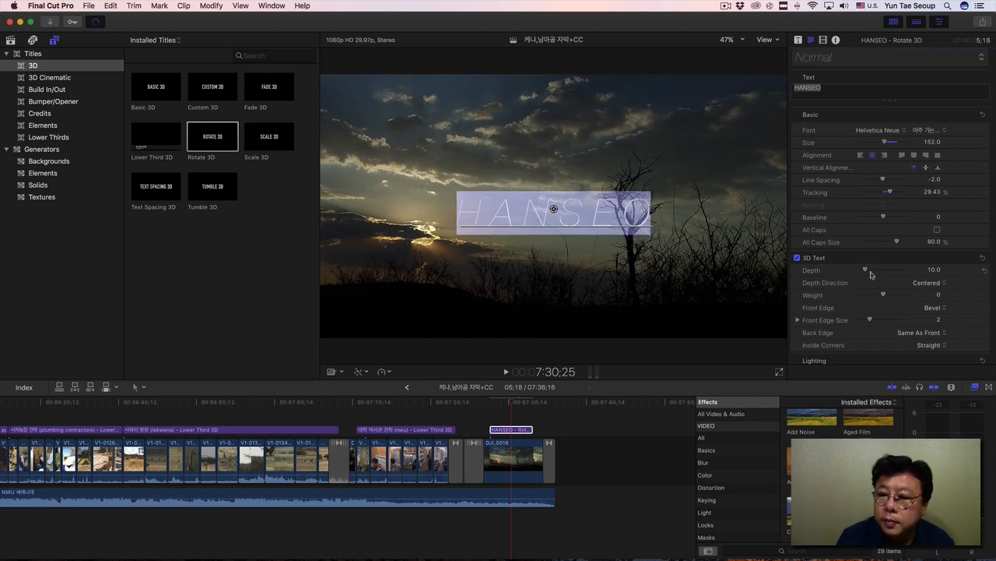
# Set the HANSEO title's 3D text depth to 49 and its weight to 0.7.
pyautogui.moveTo(873, 272)
pyautogui.mouseDown()
pyautogui.moveTo(899, 274)
pyautogui.moveTo(885, 274)
pyautogui.mouseUp()
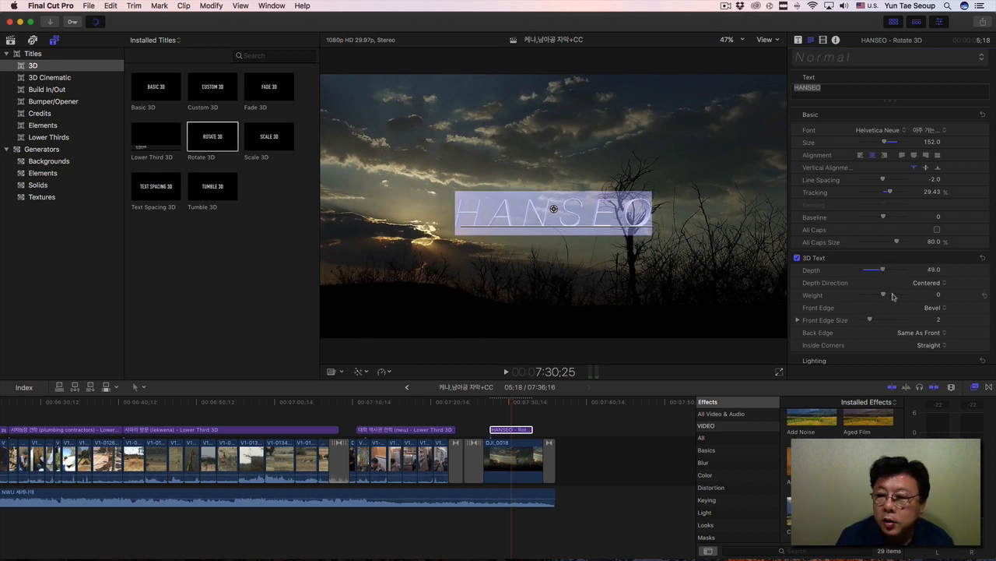
pyautogui.moveTo(886, 297); pyautogui.dragTo(886, 297)
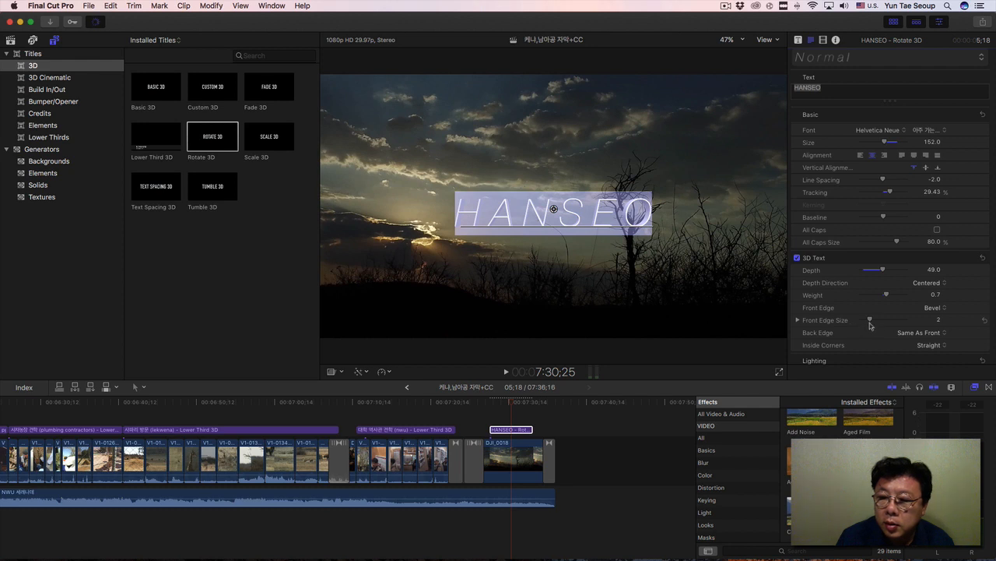
# Try the Aged Concrete material and the Polka Dot fabric material on the HANSEO title's 3D text.
pyautogui.scroll(-5, 870, 325)
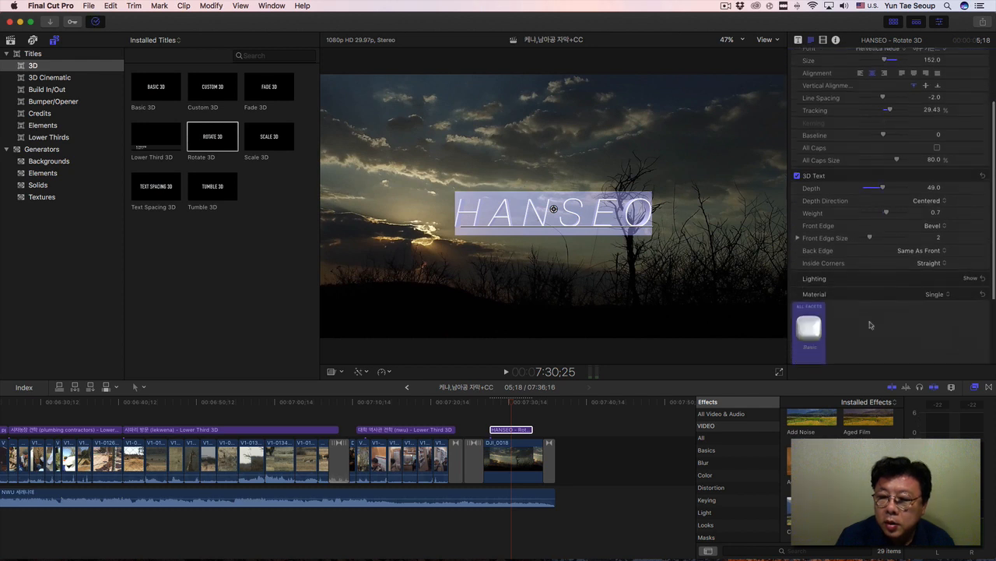
pyautogui.click(809, 319)
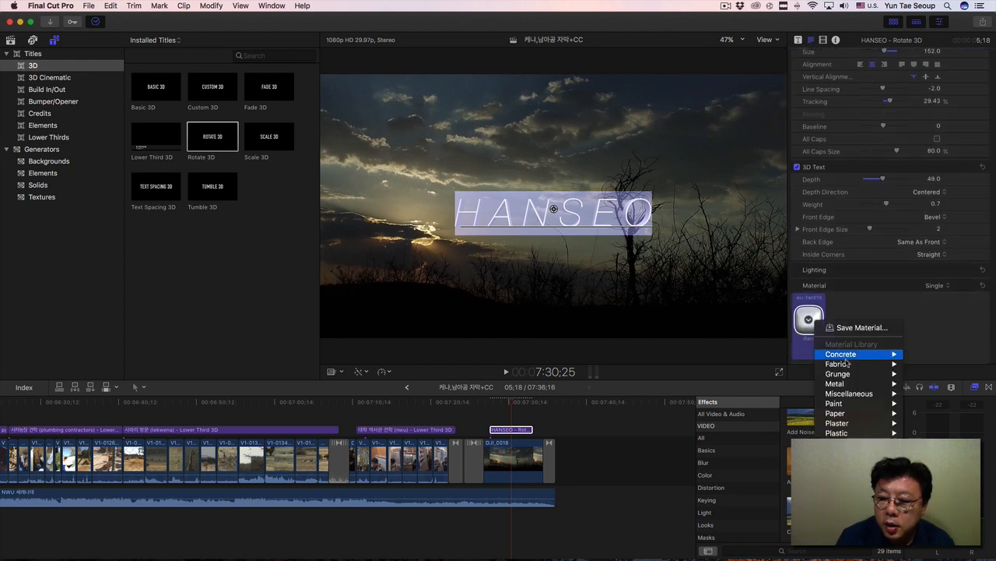
pyautogui.moveTo(857, 359)
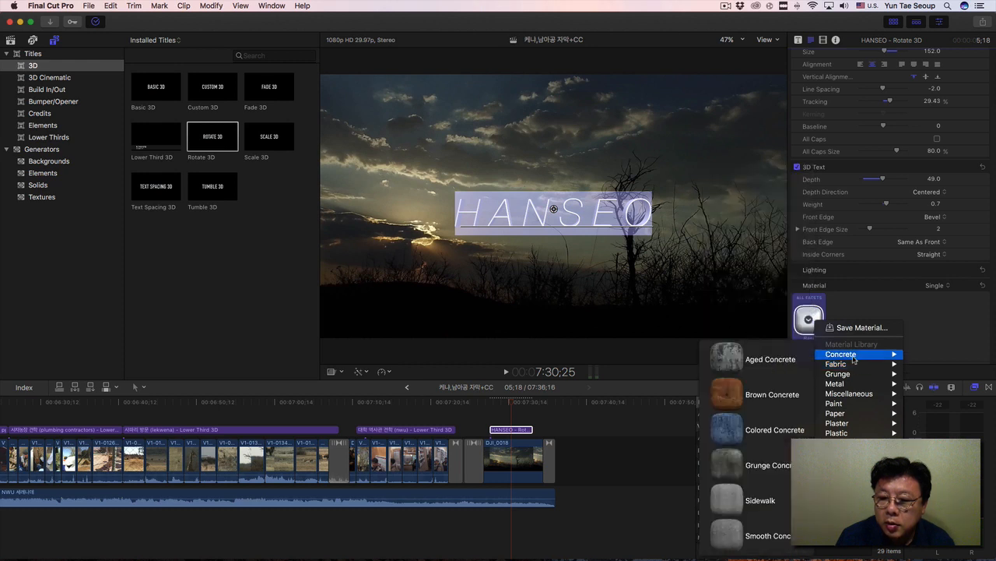
pyautogui.click(746, 358)
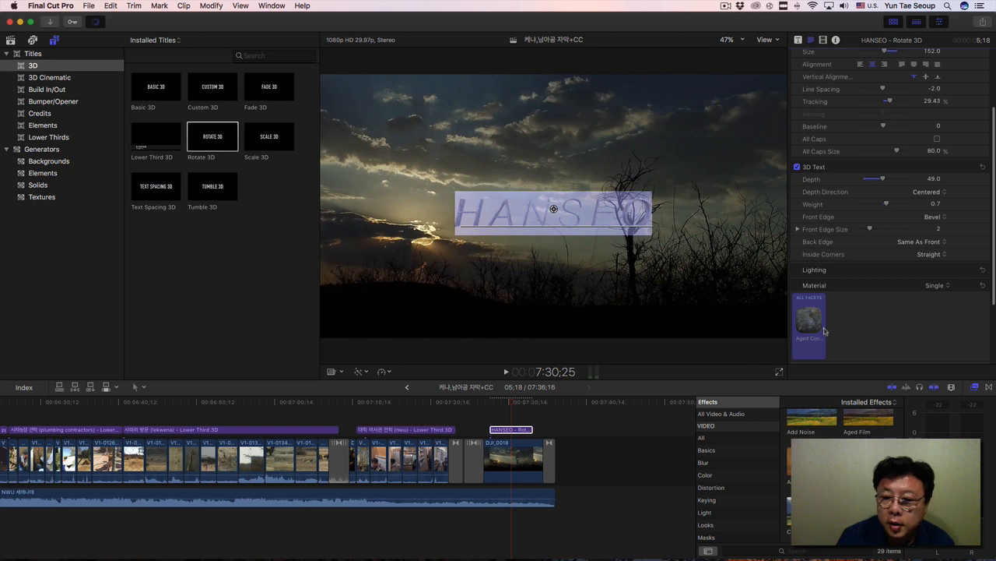
pyautogui.click(809, 321)
pyautogui.moveTo(841, 363)
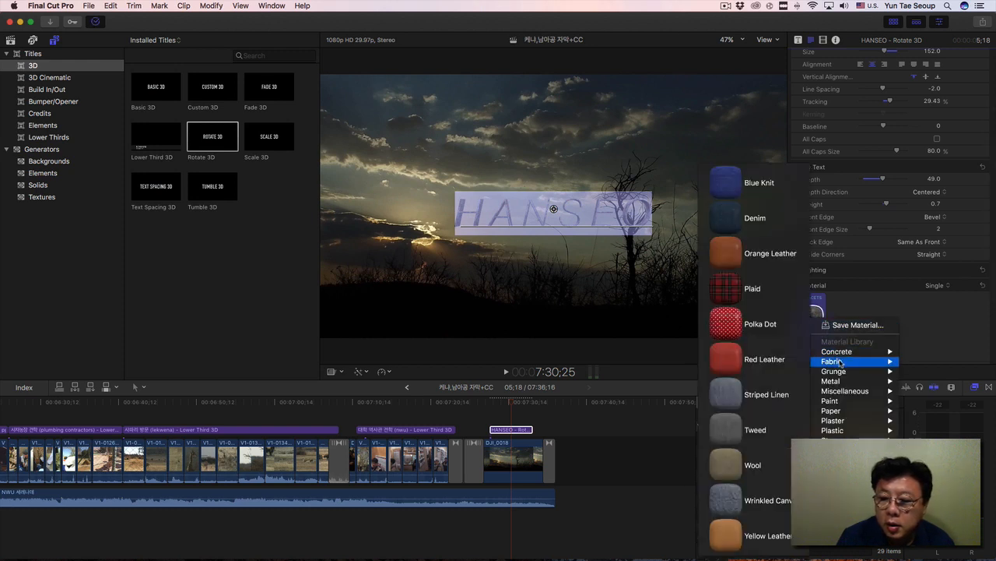
pyautogui.click(733, 326)
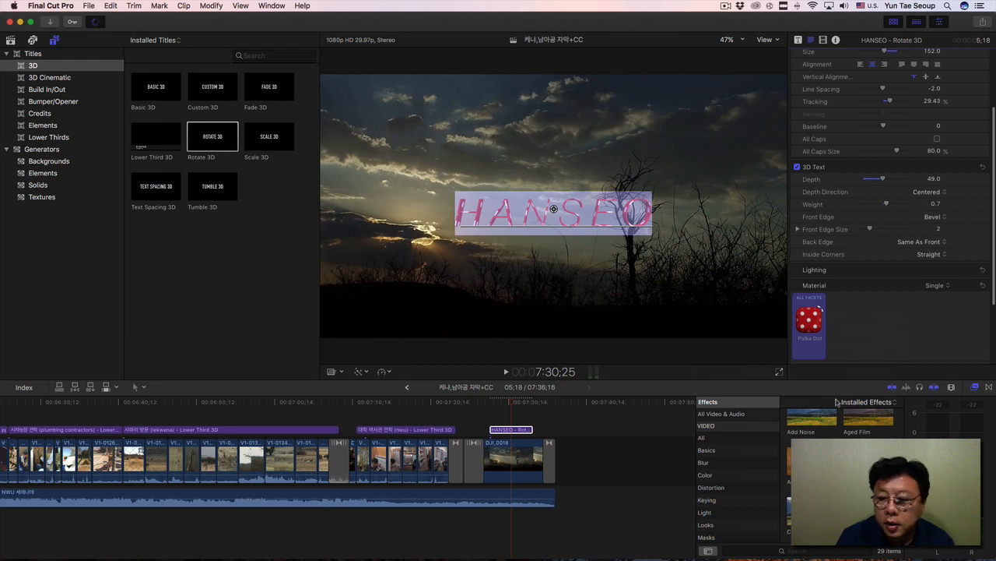
# Apply the Gold metal material to all facets of the HANSEO title's 3D text.
pyautogui.click(810, 321)
pyautogui.moveTo(838, 381)
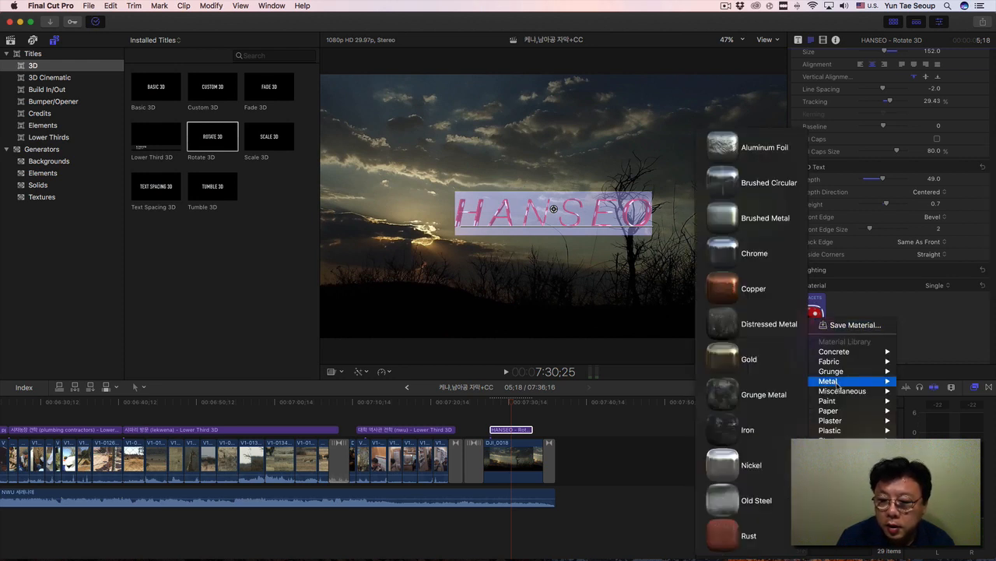
pyautogui.click(726, 362)
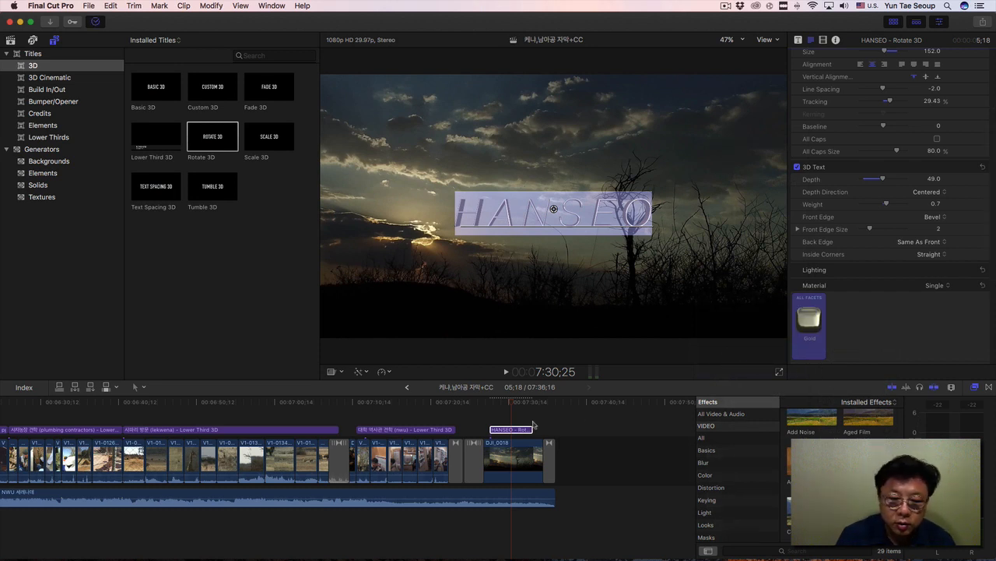
# Play the HANSEO title twice from its start to preview the 3D text with its new material.
pyautogui.click(492, 404)
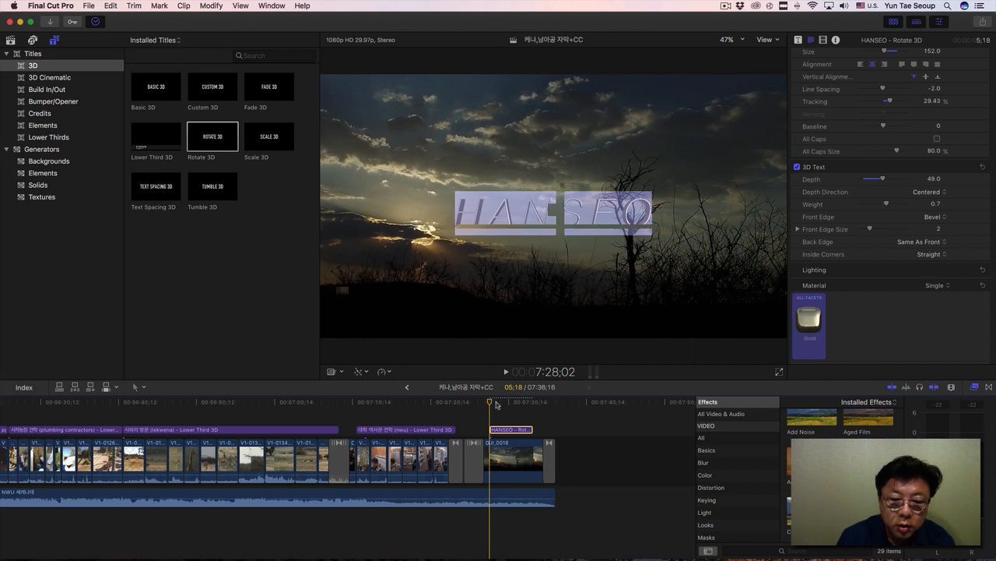
pyautogui.press('space')
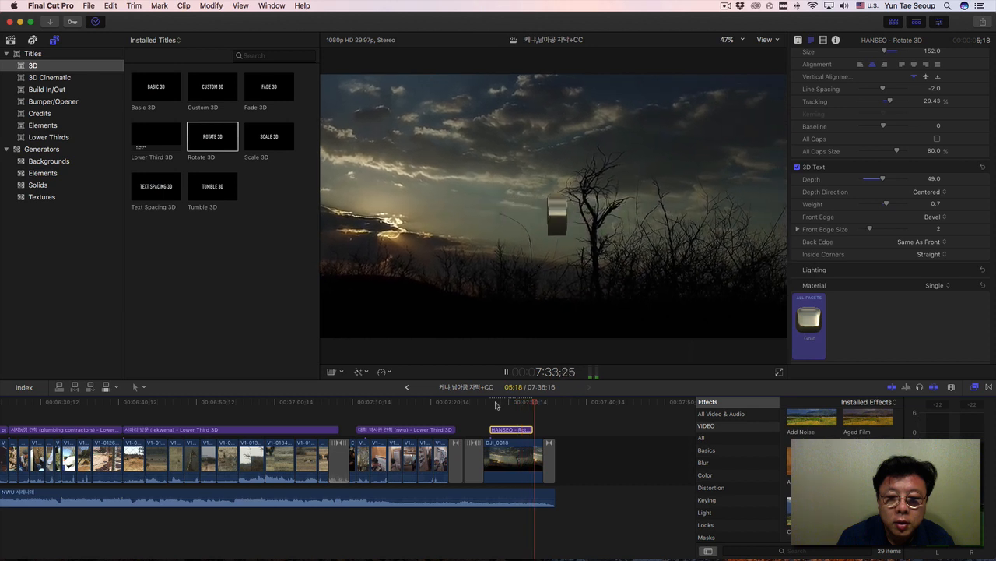
pyautogui.press('space')
pyautogui.moveTo(543, 404); pyautogui.dragTo(489, 407)
pyautogui.click(506, 306)
pyautogui.click(612, 358)
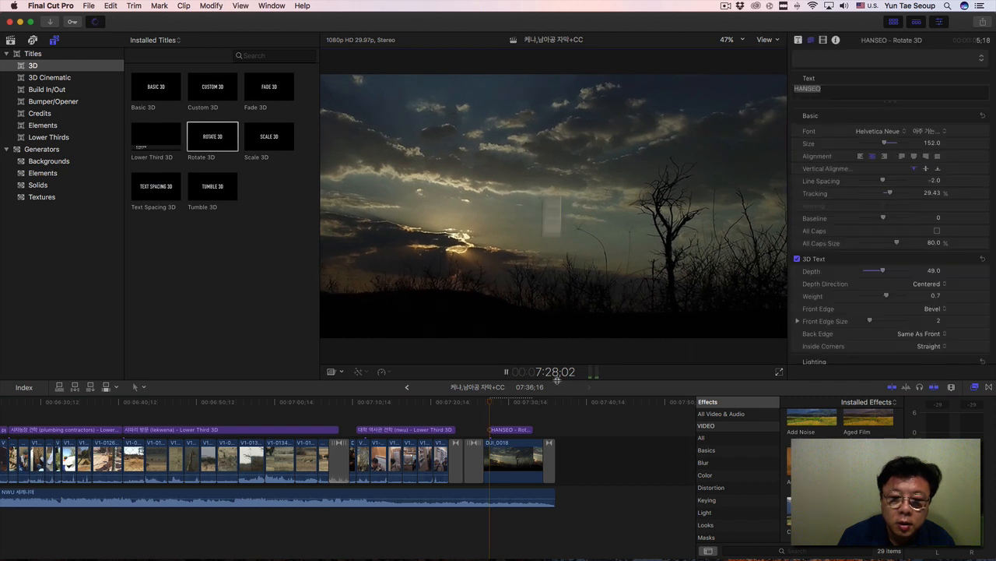
pyautogui.press('space')
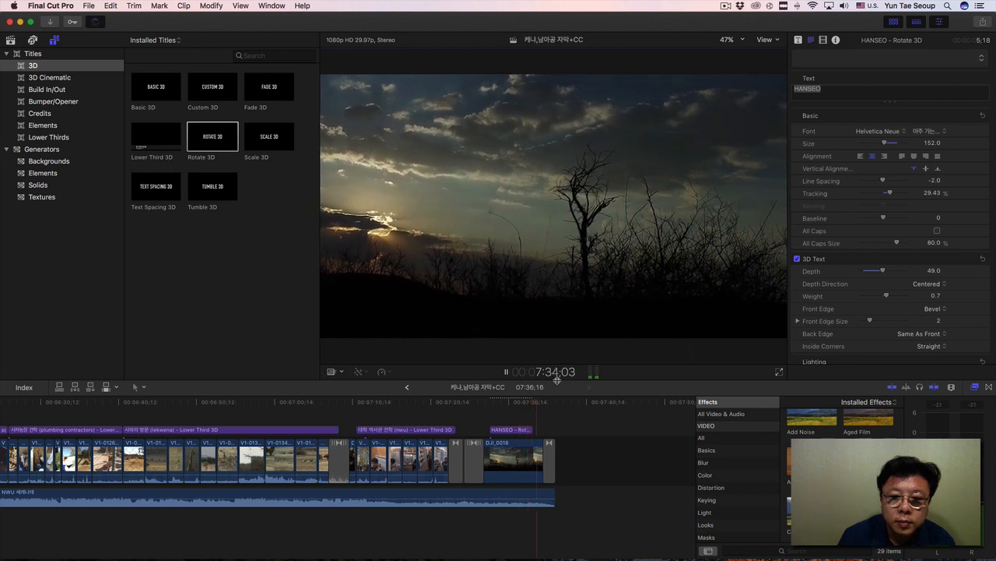
pyautogui.press('space')
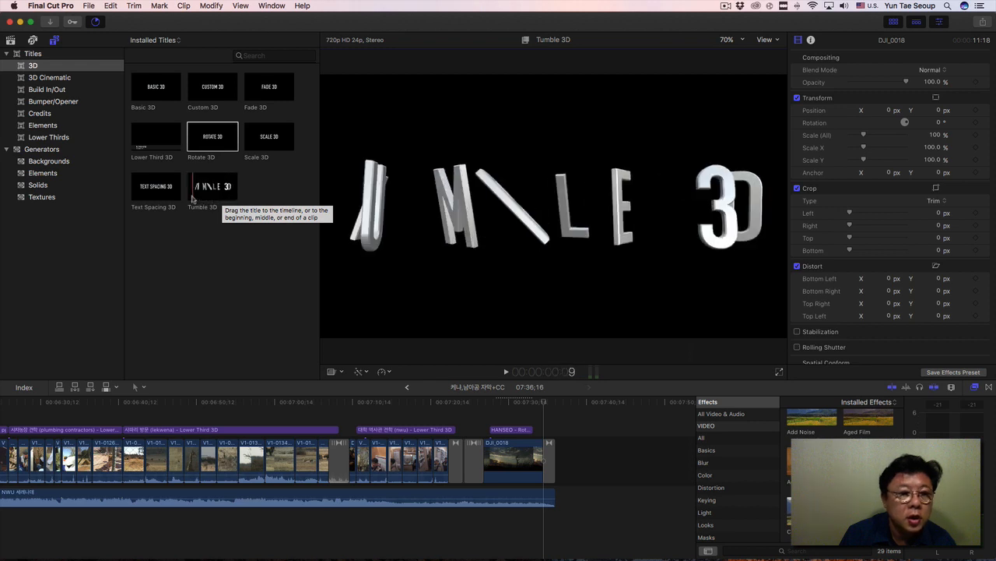
# Preview the 3D Cinematic and Build In/Out titles, and add the Fold title over the closing clip at the HANSEO title's start.
pyautogui.click(62, 78)
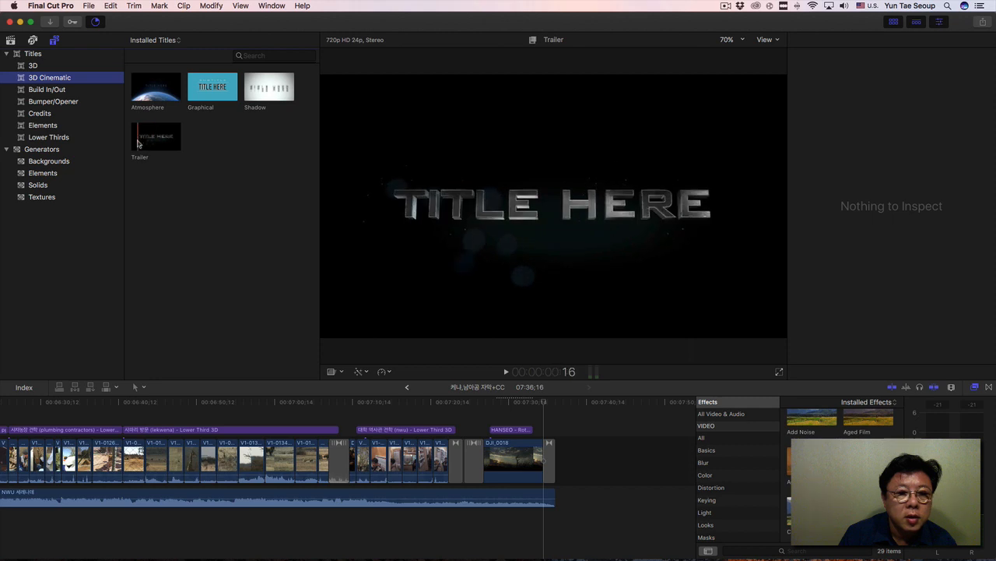
pyautogui.click(55, 92)
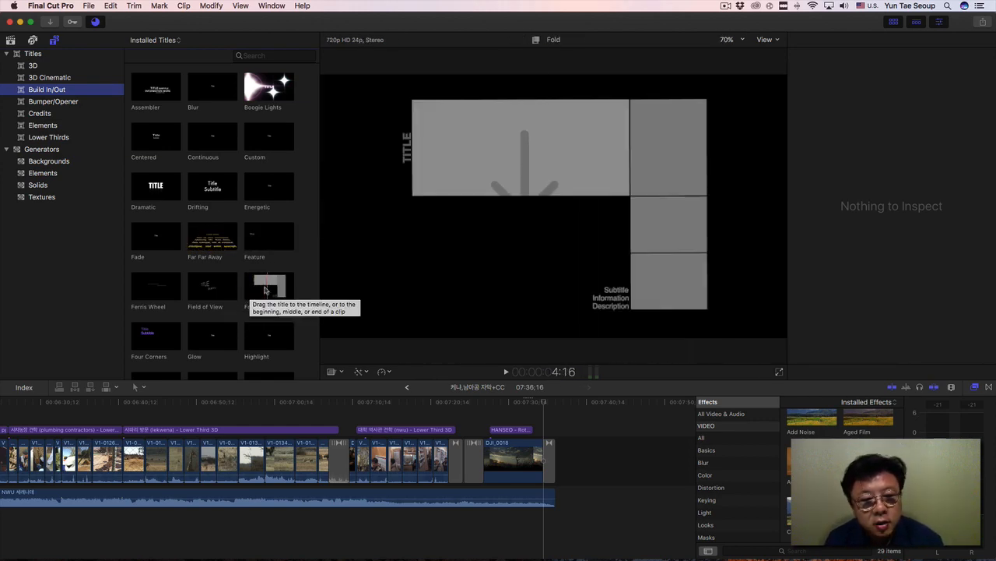
pyautogui.click(263, 289)
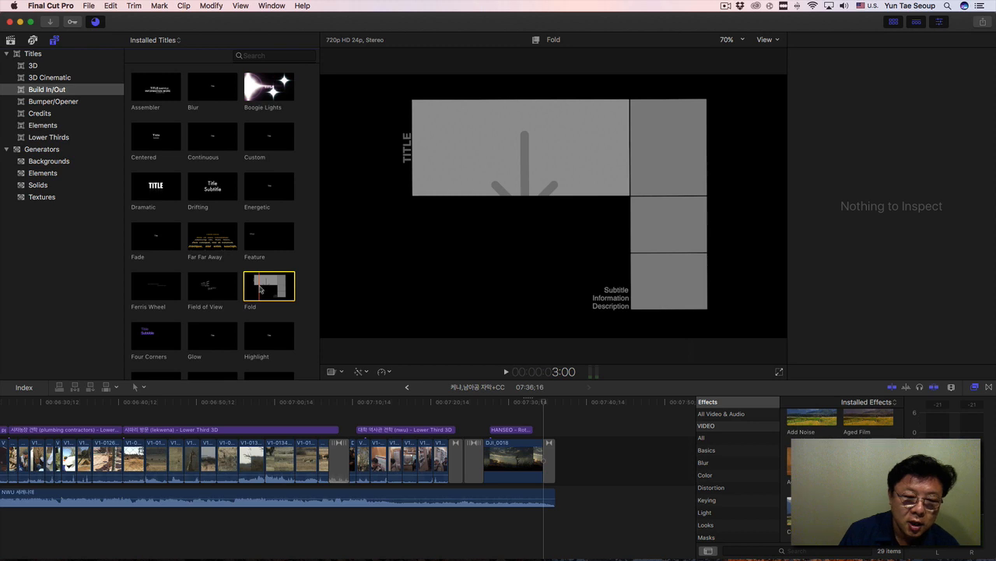
pyautogui.moveTo(261, 289); pyautogui.dragTo(490, 430)
# Delete the HANSEO title and show the Fold title's published parameters.
pyautogui.click(503, 418)
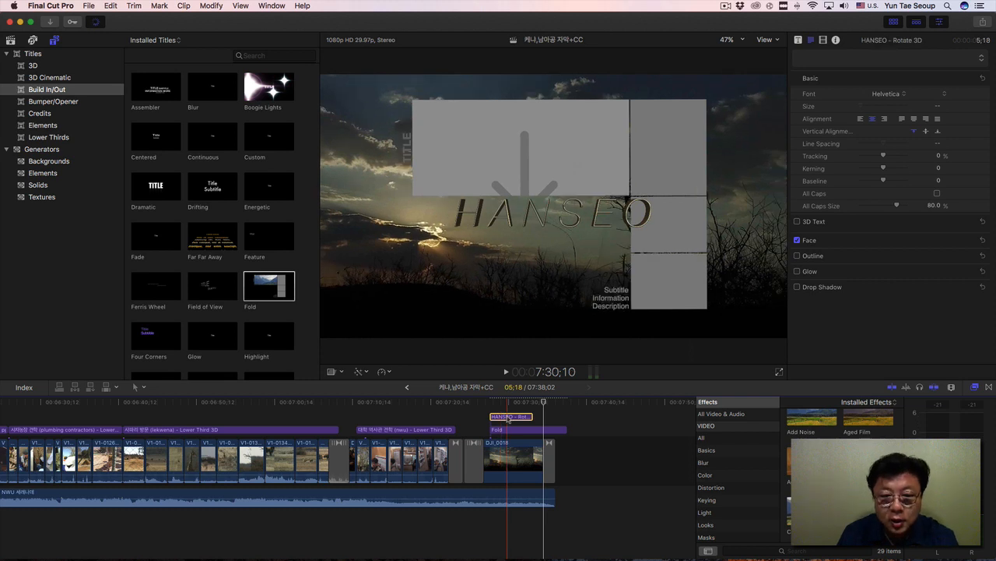
pyautogui.click(495, 430)
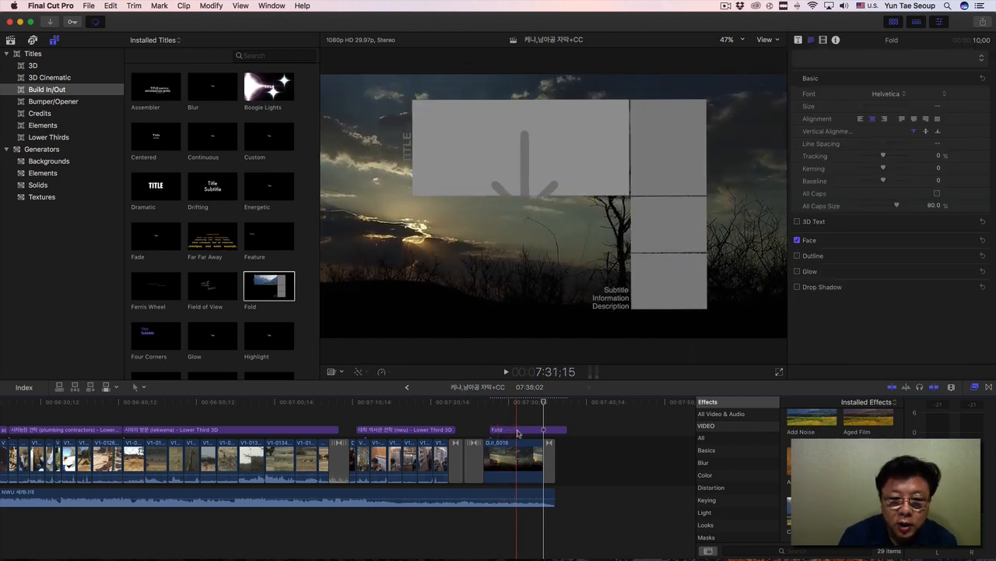
pyautogui.doubleClick(517, 434)
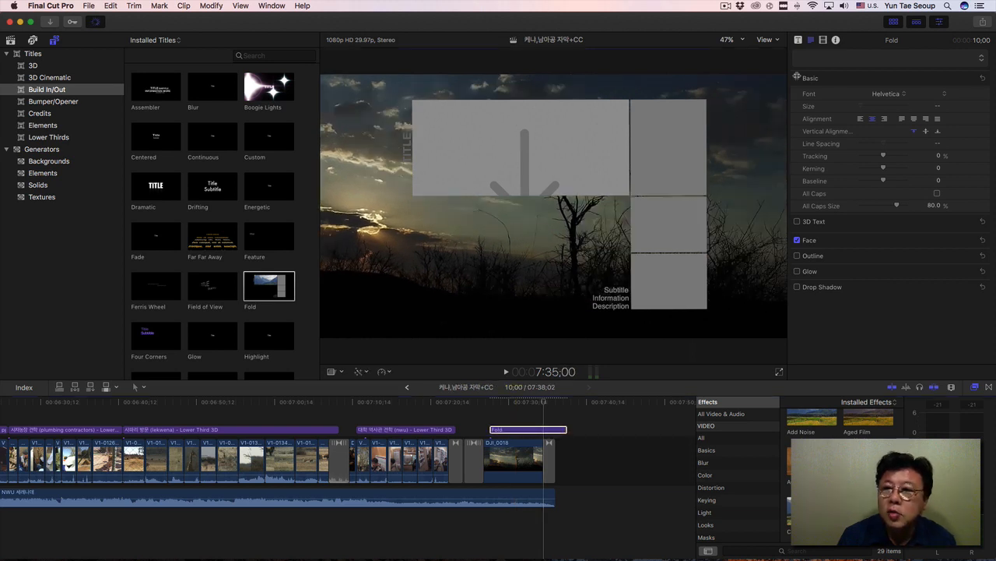
pyautogui.click(800, 40)
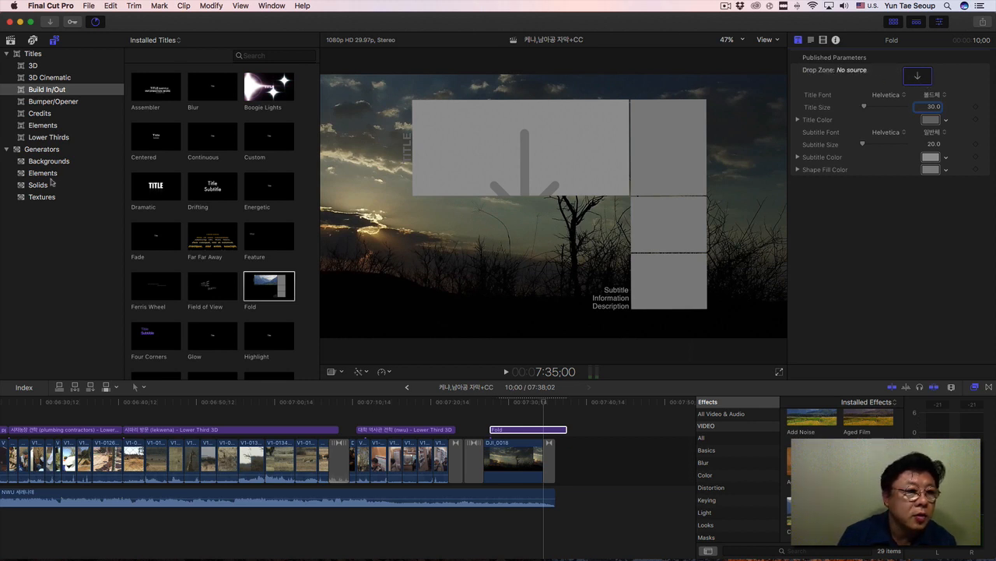
# Browse the library's events for footage and select the giraffe clip in the 2017. 8. 5. 국립공원 event.
pyautogui.click(11, 41)
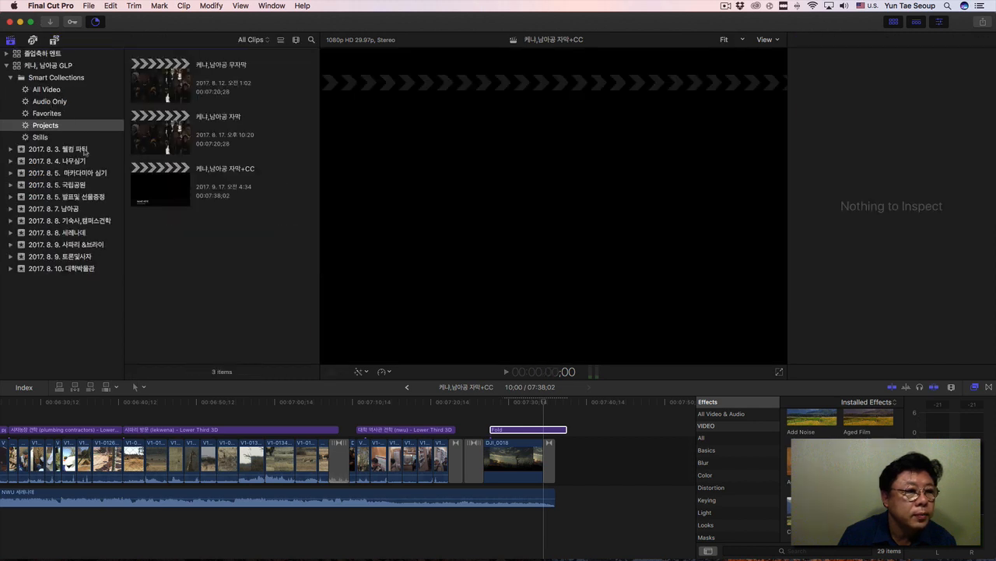
pyautogui.click(78, 161)
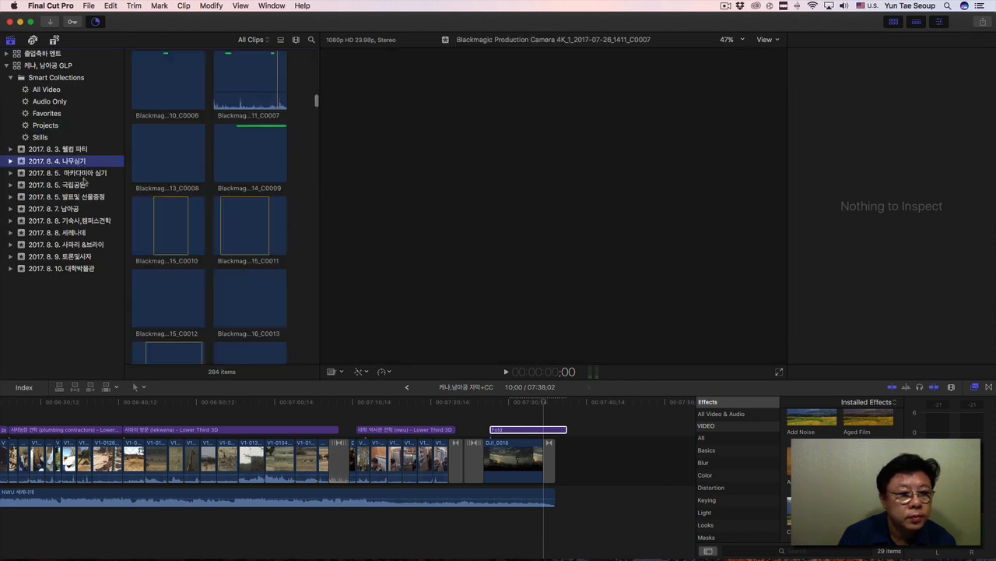
pyautogui.click(83, 174)
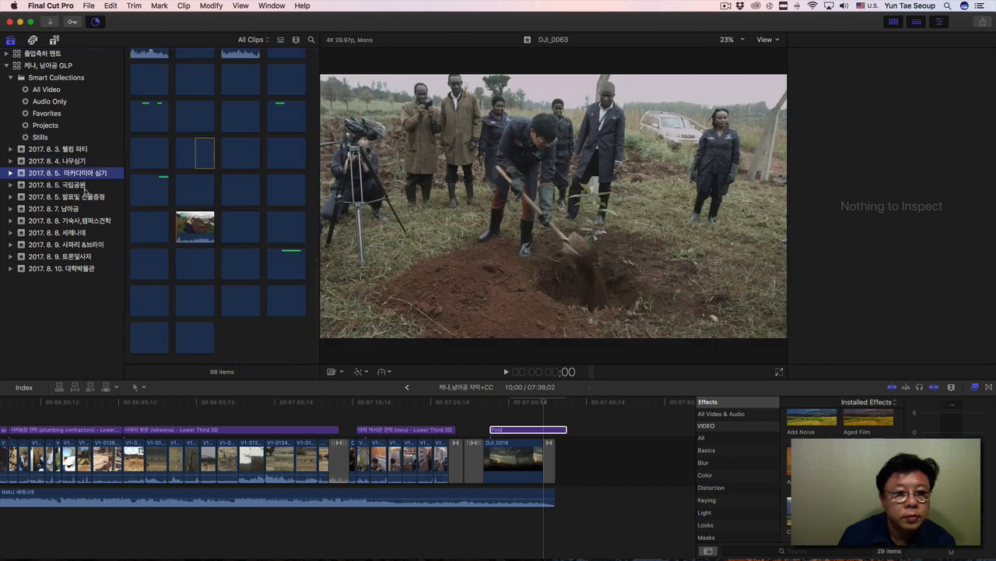
pyautogui.click(84, 186)
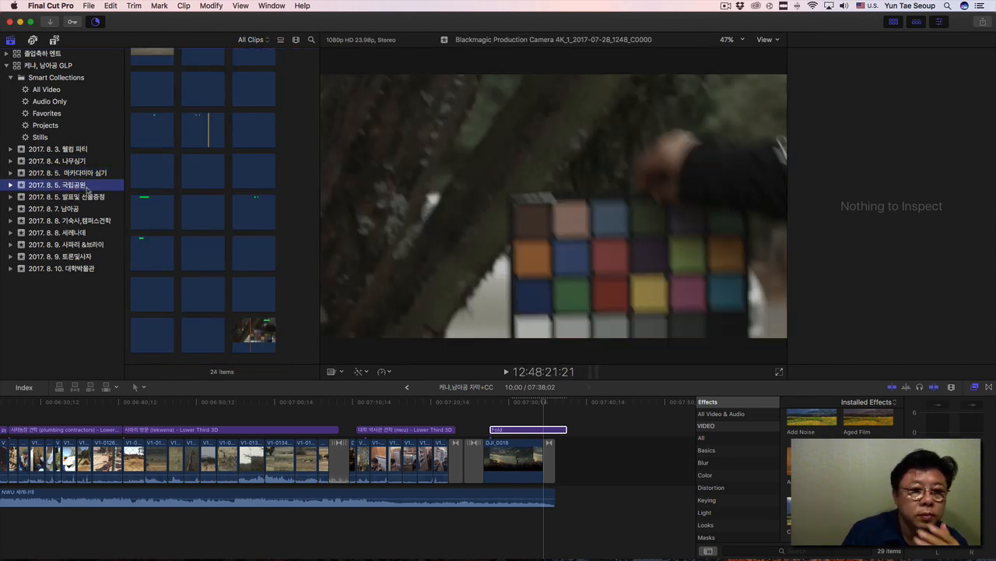
pyautogui.click(199, 86)
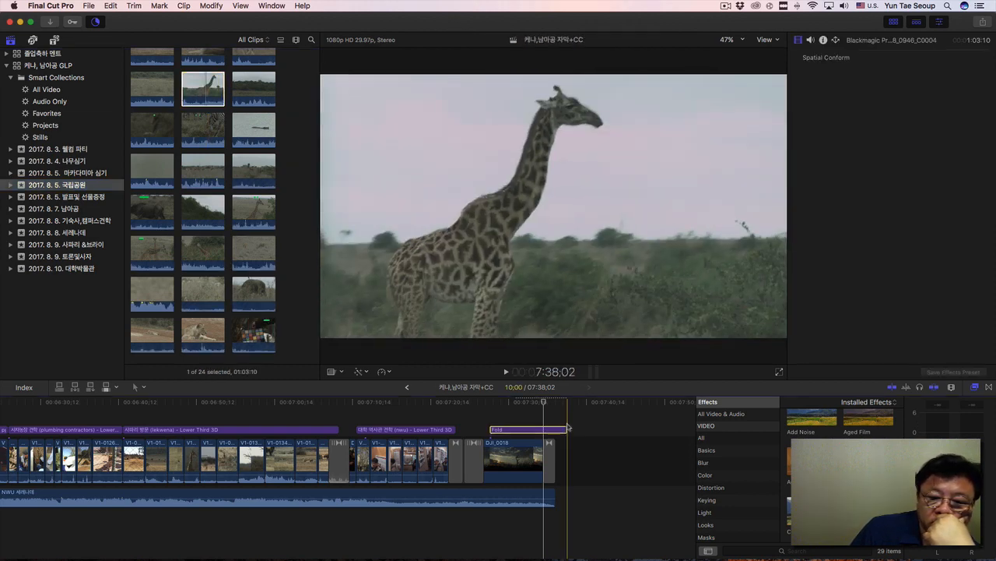
# Fill the Fold title's drop zone with the selected giraffe clip and preview the title over the closing clip.
pyautogui.click(536, 430)
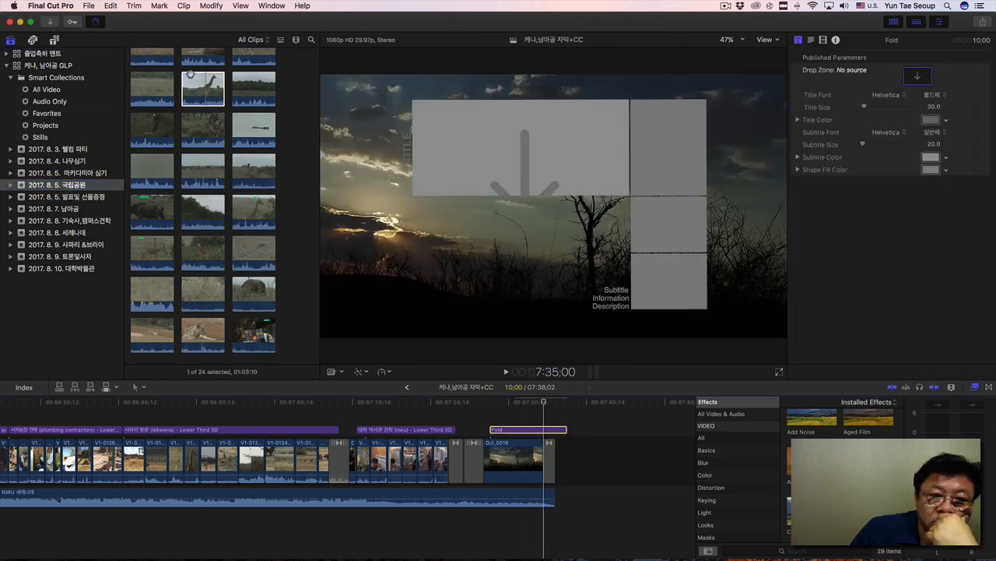
pyautogui.moveTo(204, 90); pyautogui.dragTo(920, 75)
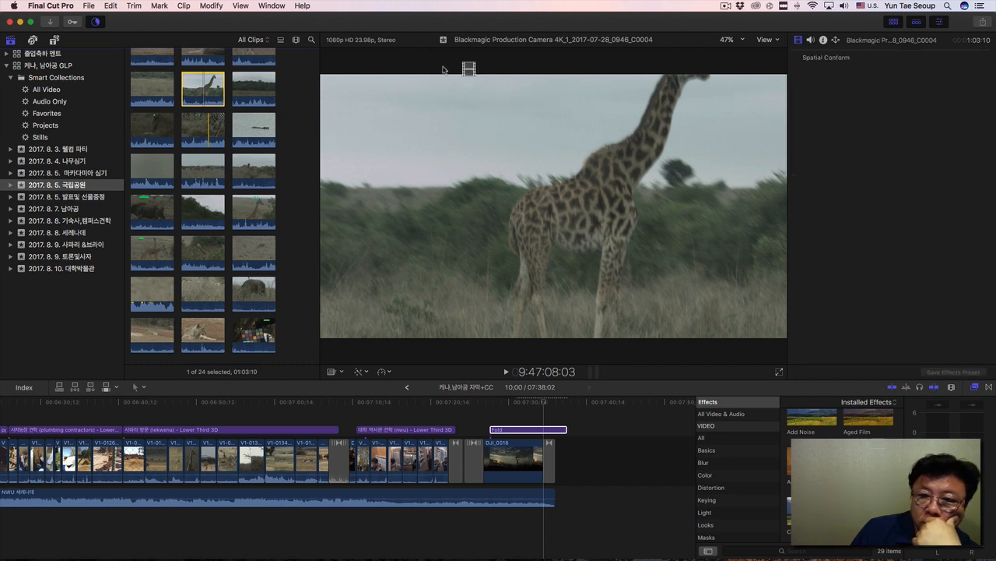
pyautogui.click(521, 429)
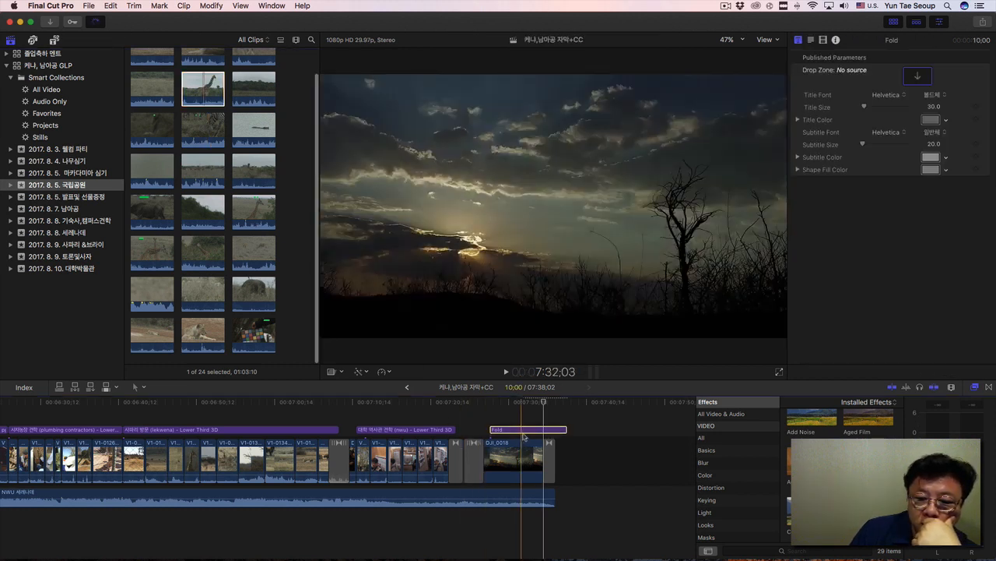
pyautogui.moveTo(208, 92); pyautogui.dragTo(920, 76)
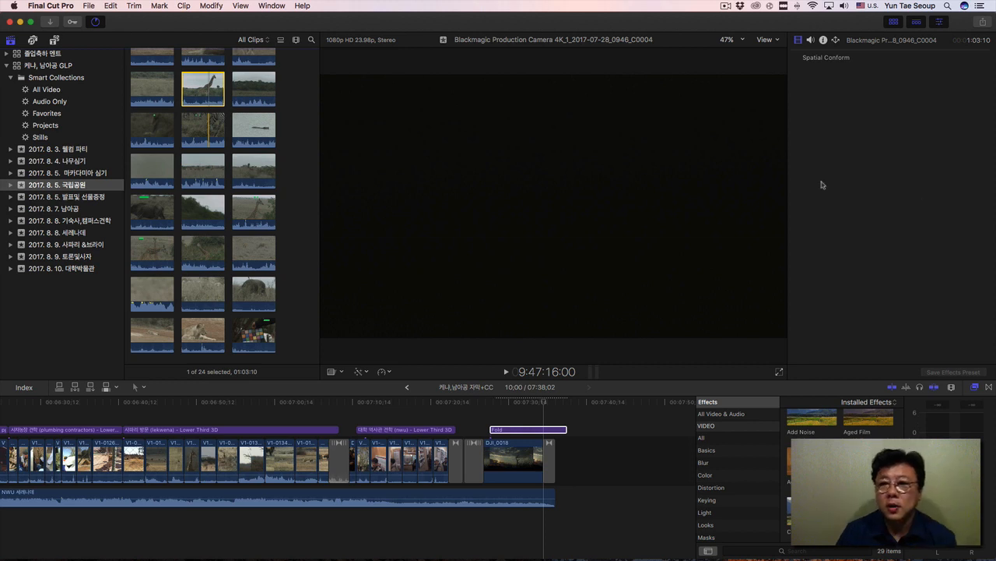
pyautogui.click(507, 401)
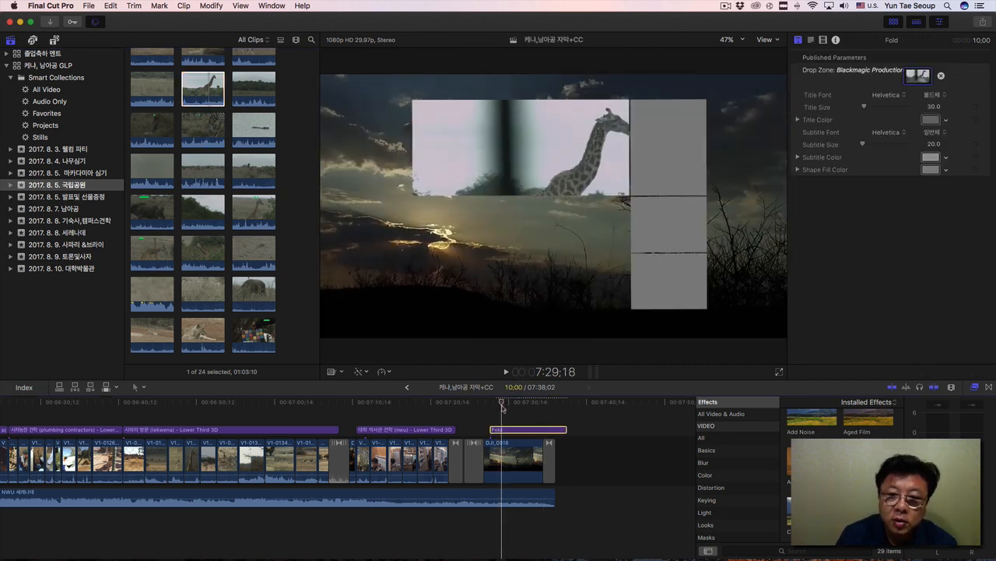
pyautogui.moveTo(507, 405); pyautogui.dragTo(543, 407)
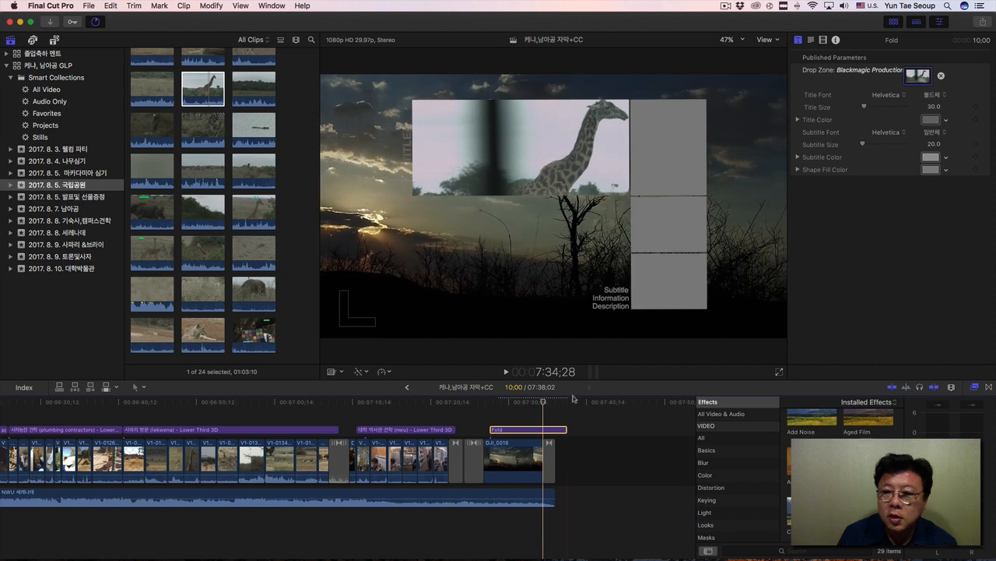
# Open the Fold title's Subtitle text block for editing in the viewer and select its first line.
pyautogui.click(616, 297)
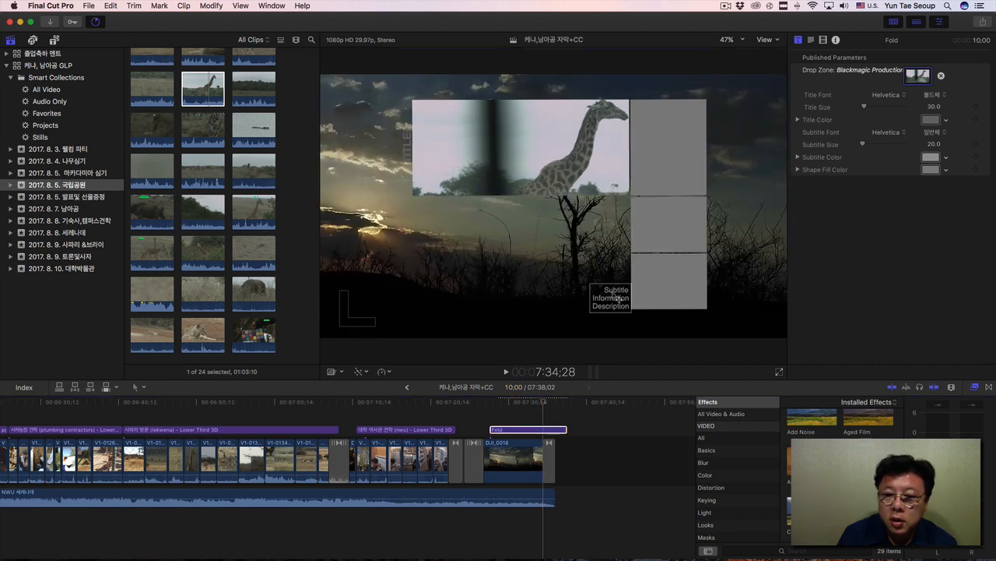
pyautogui.doubleClick(627, 290)
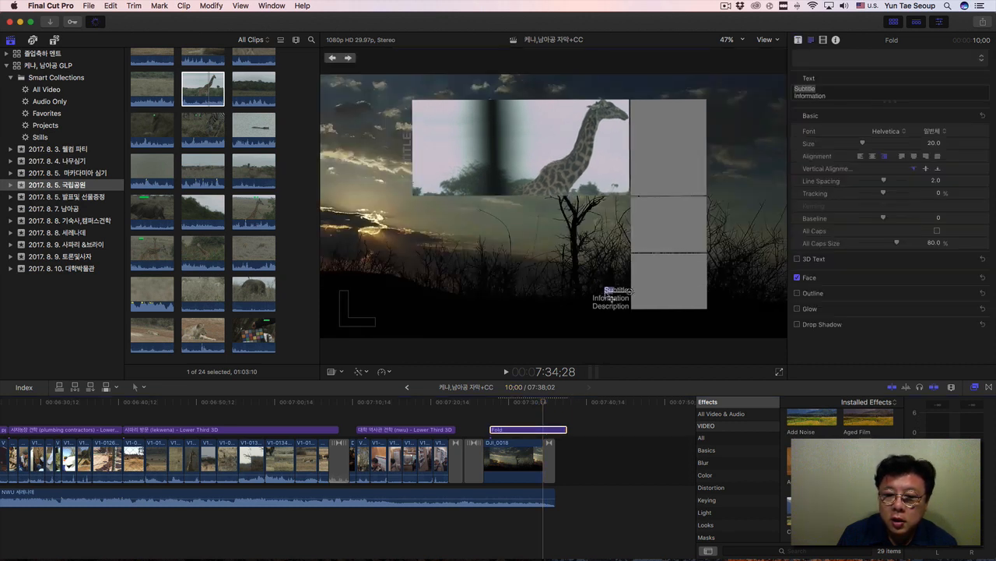
pyautogui.moveTo(605, 291); pyautogui.dragTo(638, 291)
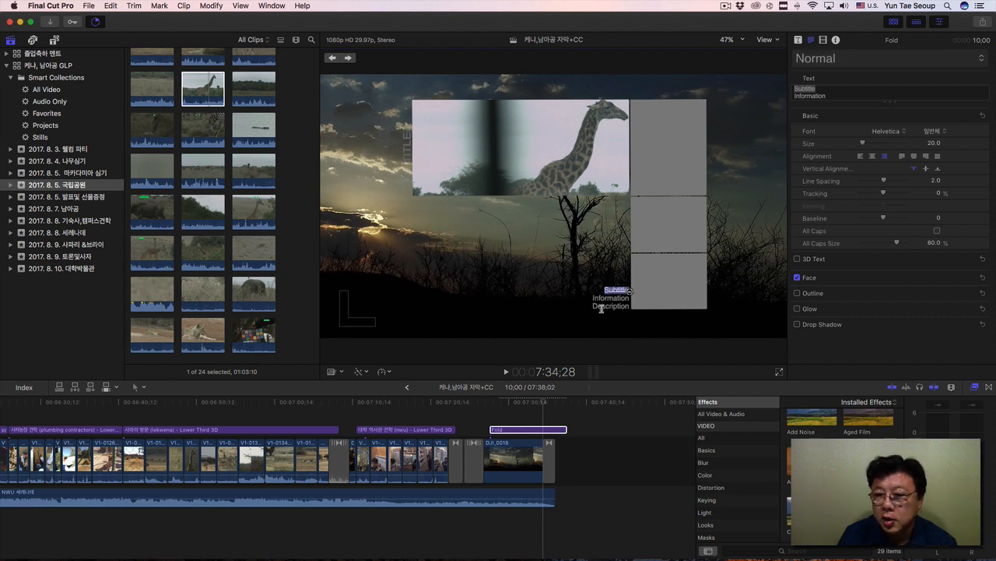
pyautogui.click(631, 305)
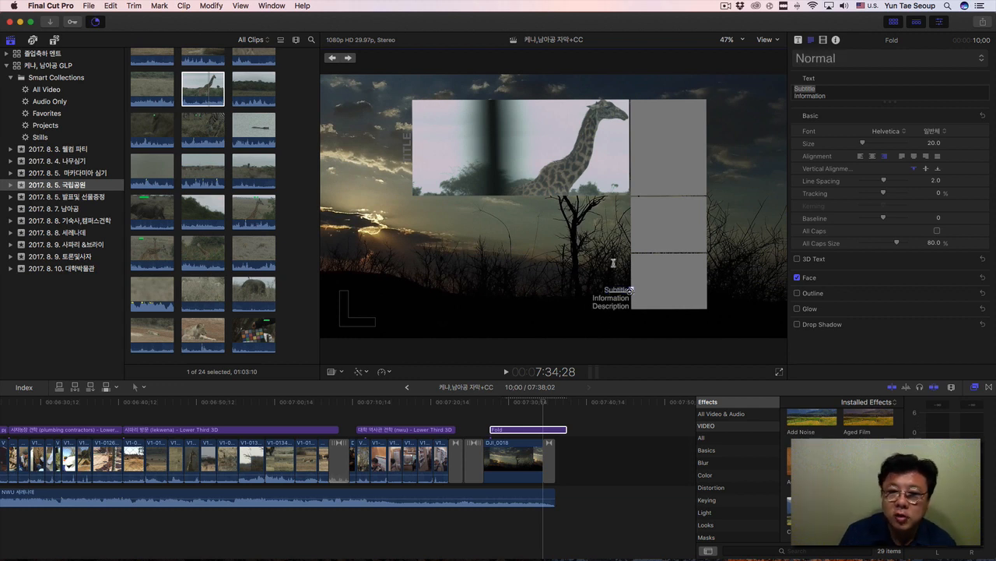
# Select the Fold title's vertical TITLE text, turn 3D Text on for it, and turn it off again.
pyautogui.click(410, 147)
pyautogui.doubleClick(410, 148)
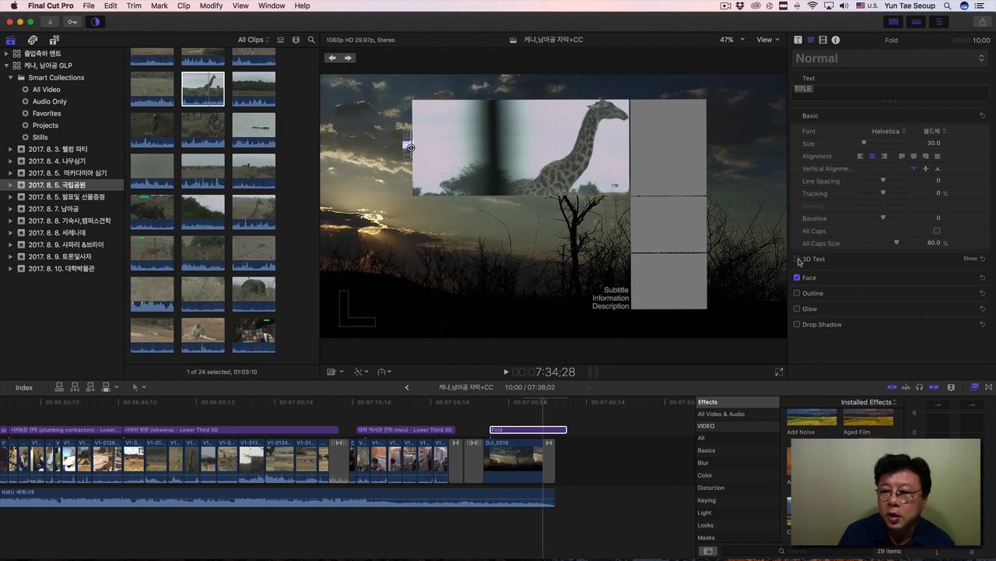
pyautogui.click(798, 259)
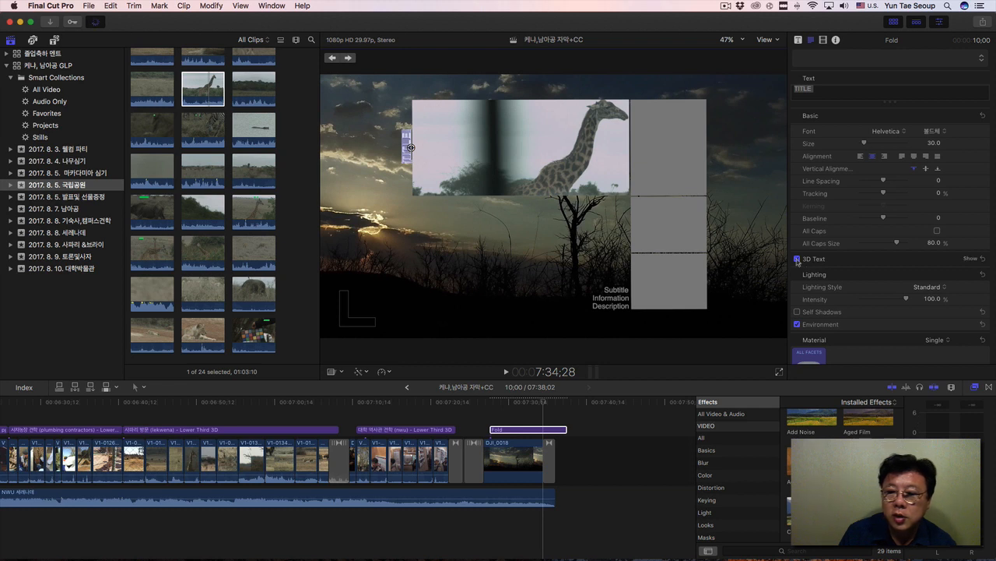
pyautogui.click(797, 259)
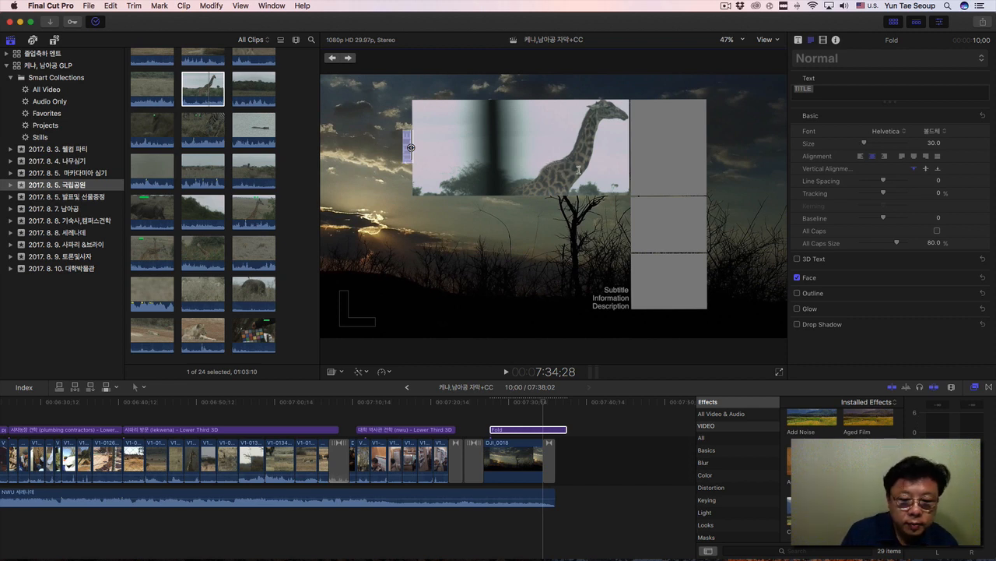
# Preview the remaining Build In/Out titles in the titles library, from Ticker, Vertical Drift and Zoom through the themed Fade and Scale titles.
pyautogui.click(56, 40)
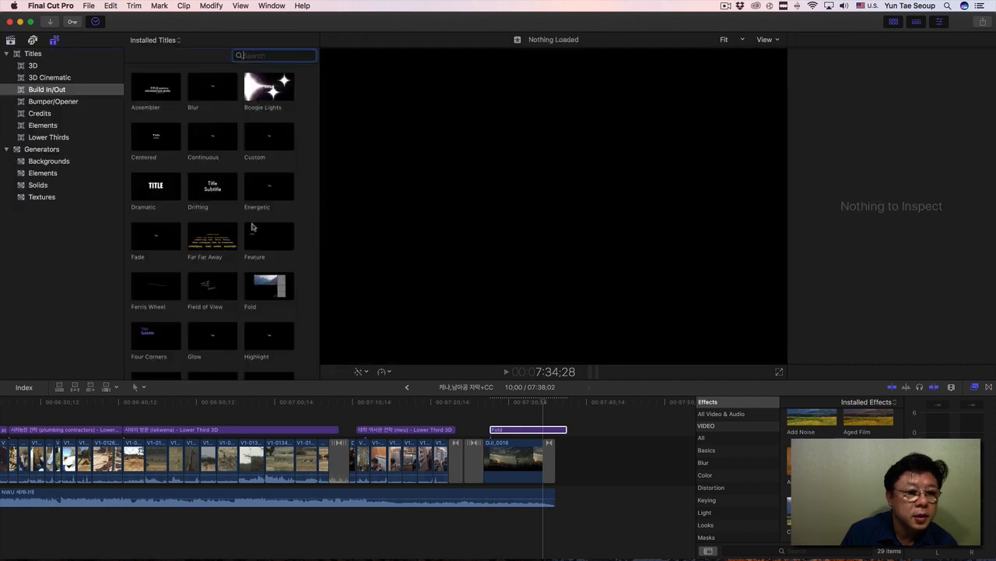
pyautogui.scroll(-10, 246, 271)
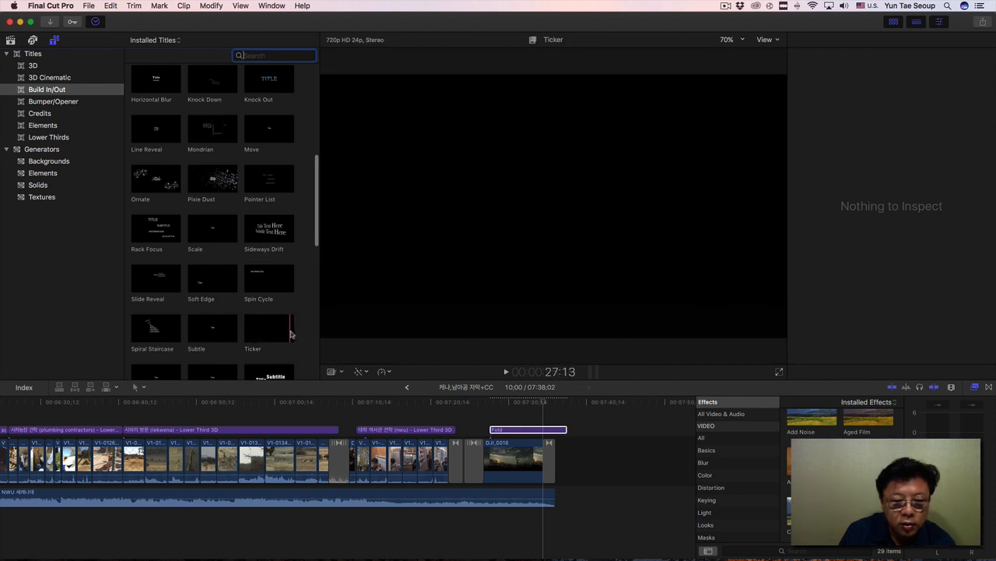
pyautogui.scroll(-2, 292, 330)
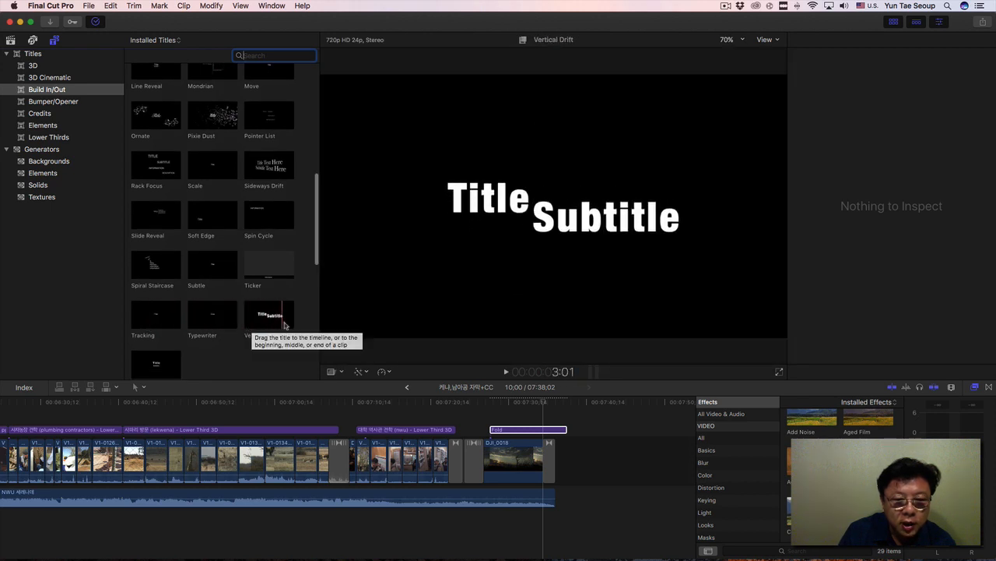
pyautogui.scroll(-2, 287, 338)
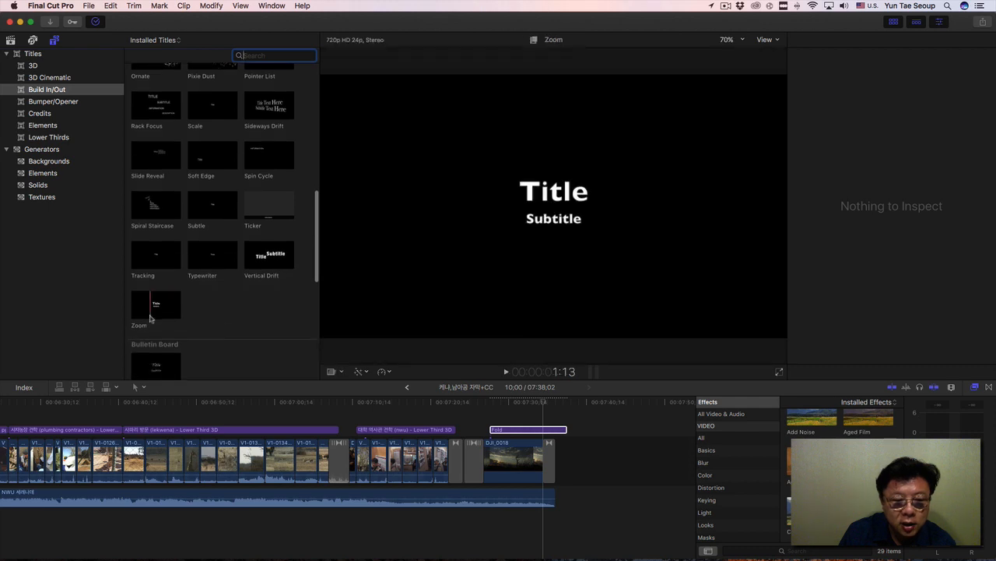
pyautogui.scroll(-3, 185, 319)
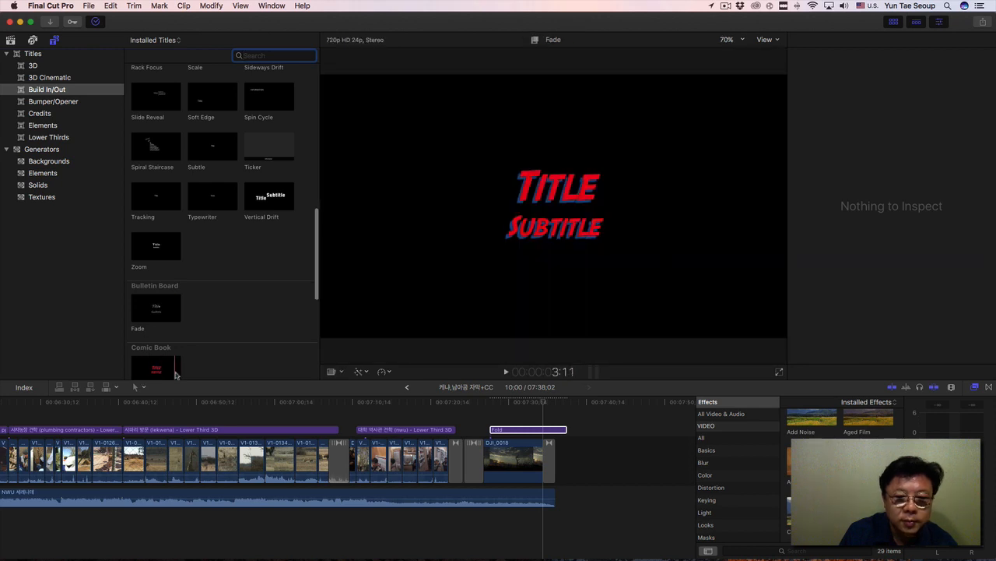
pyautogui.scroll(-5, 179, 365)
pyautogui.scroll(-1, 178, 362)
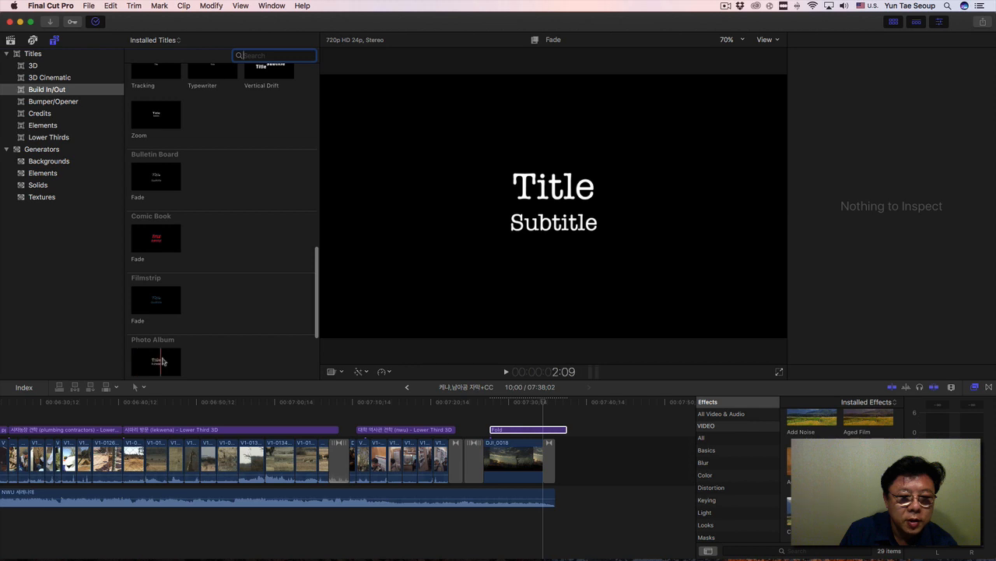
pyautogui.scroll(-4, 202, 350)
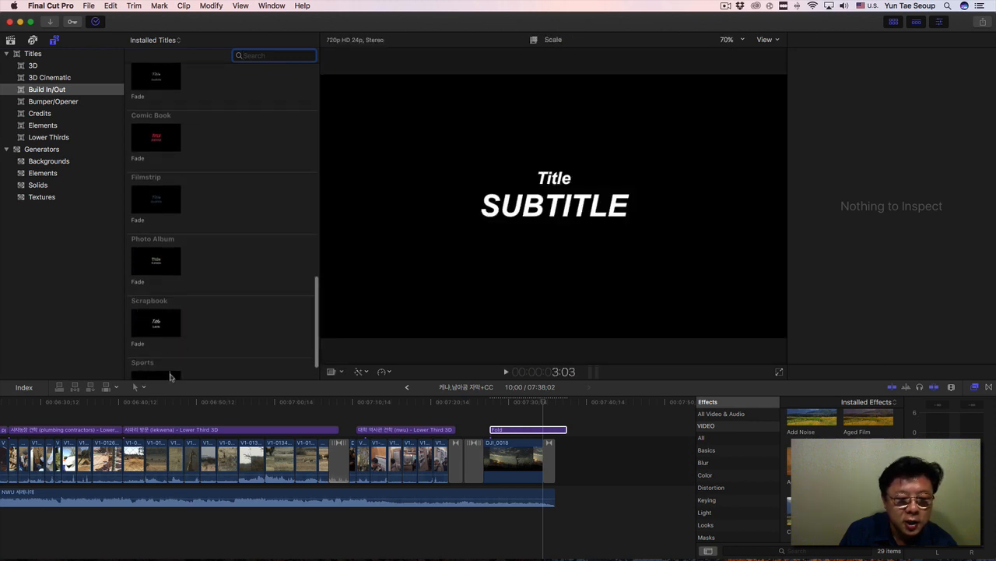
pyautogui.scroll(-2, 195, 363)
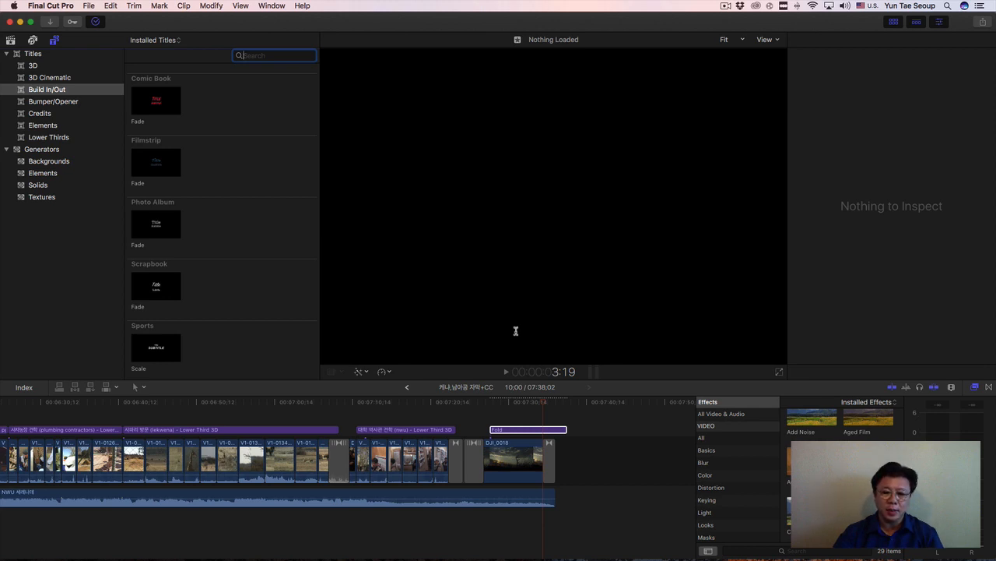
# Delete the Fold title from above the closing DJI_0018 clip.
pyautogui.moveTo(593, 556)
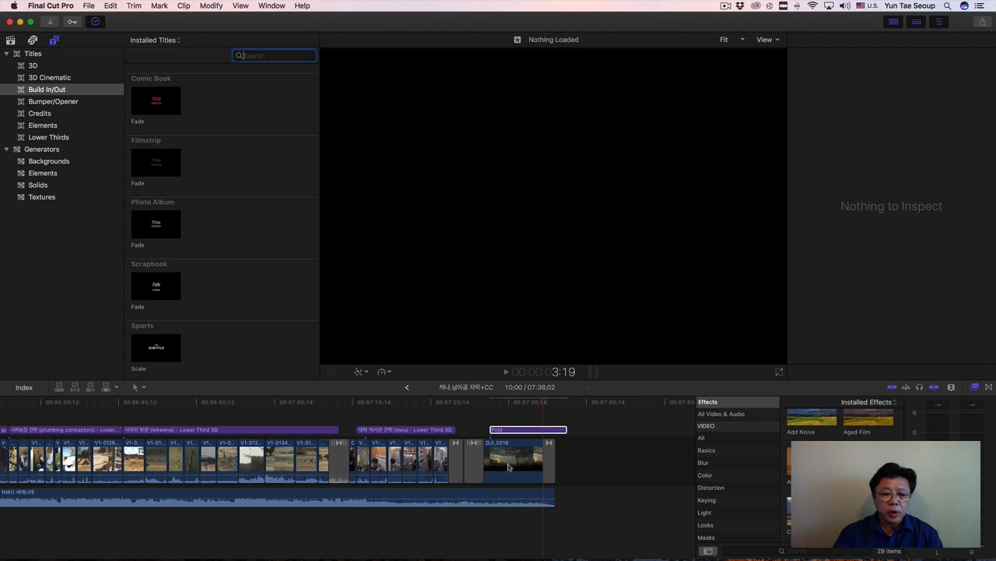
pyautogui.click(502, 403)
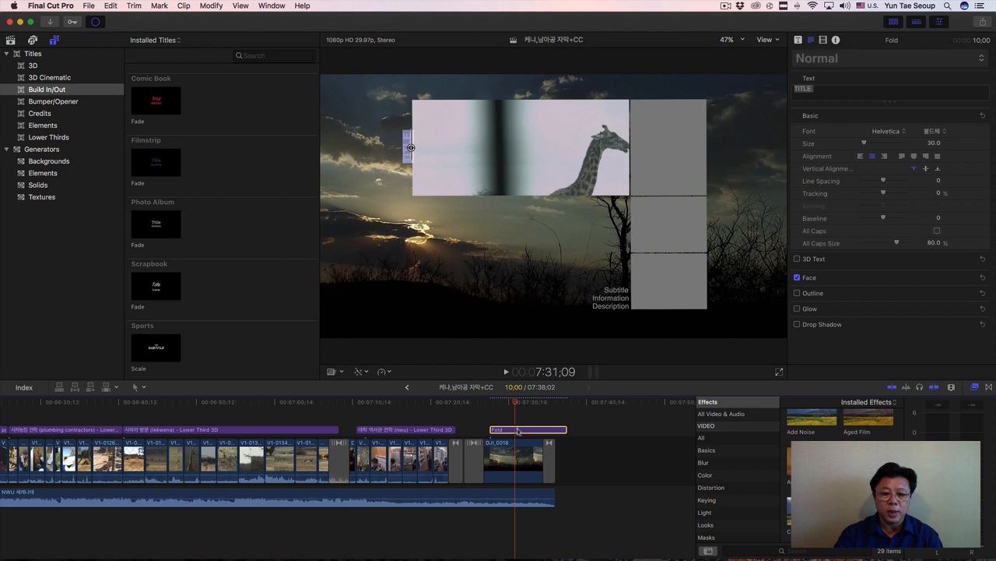
pyautogui.press('Delete')
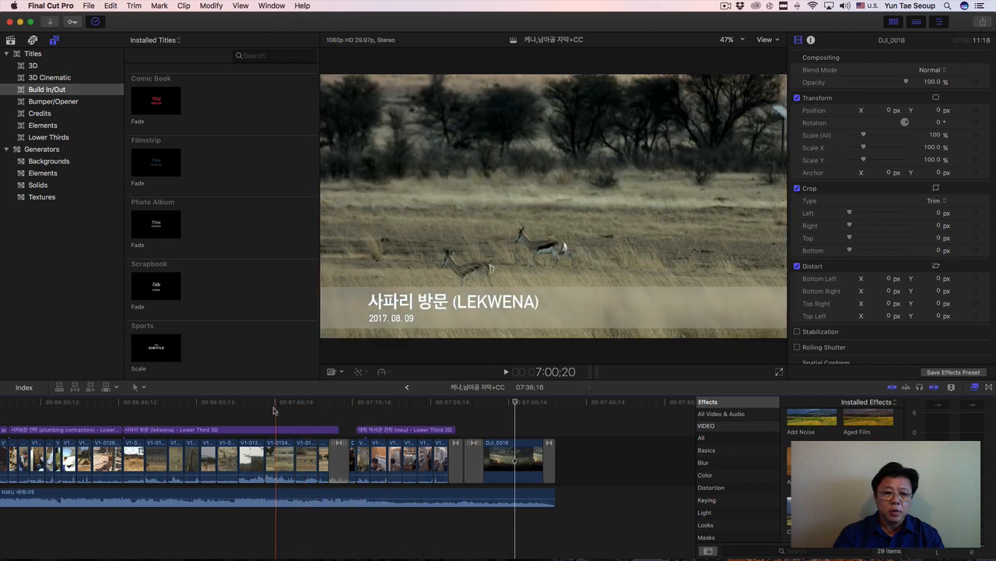
# Open the project 케냐,남아공 무자막 from the Projects smart collection of the 케냐, 남아공 GLP library.
pyautogui.click(10, 41)
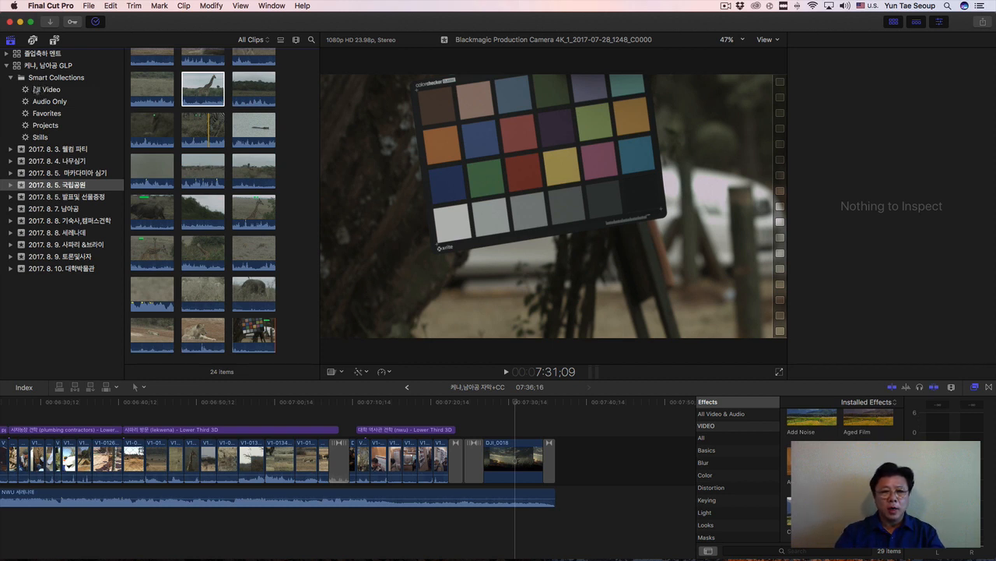
pyautogui.click(36, 68)
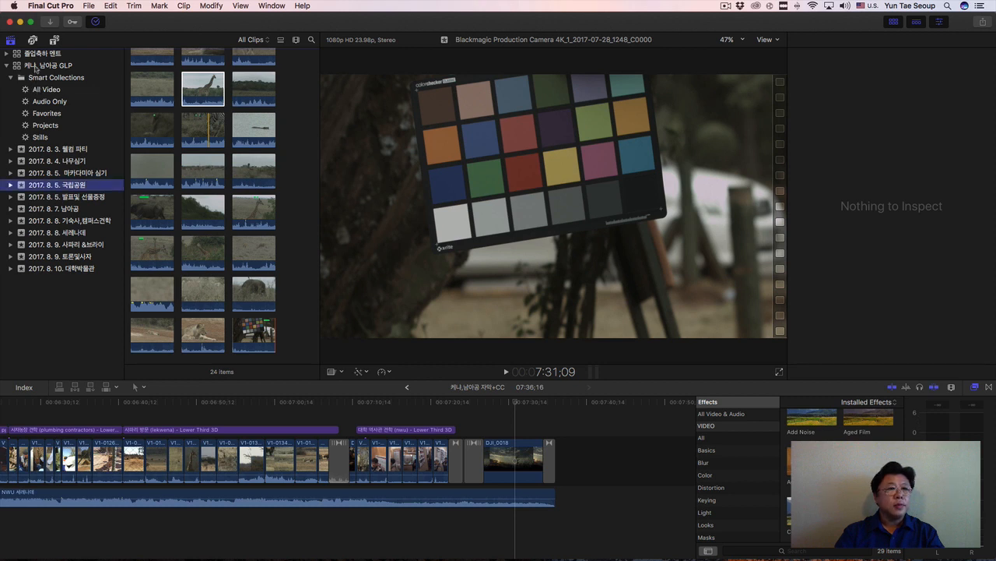
pyautogui.click(50, 129)
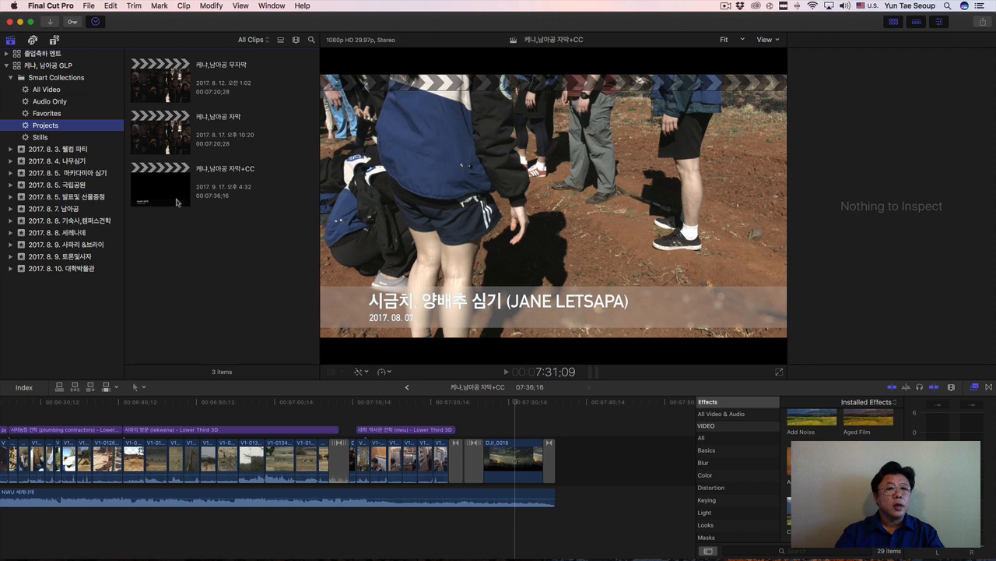
pyautogui.click(167, 93)
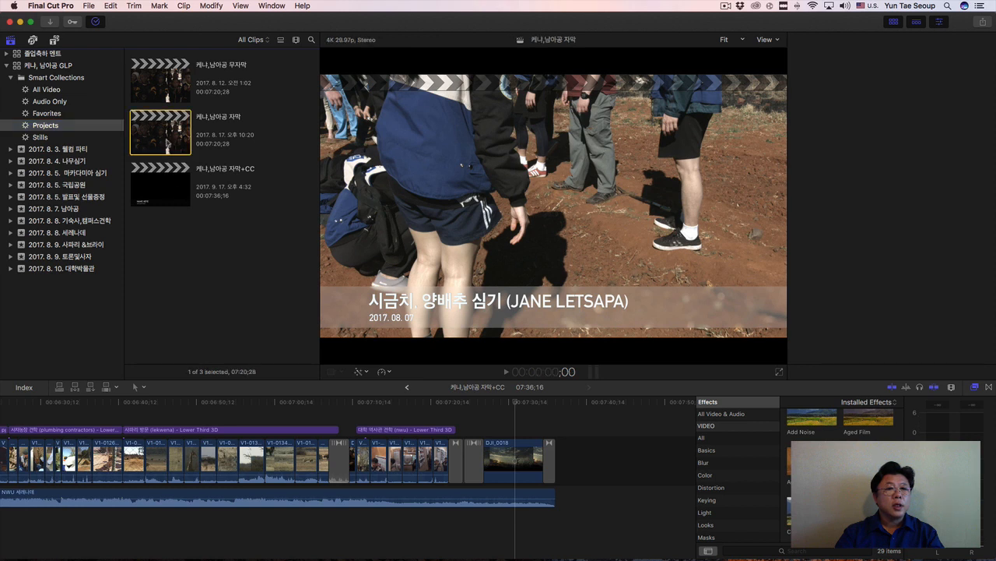
pyautogui.doubleClick(167, 94)
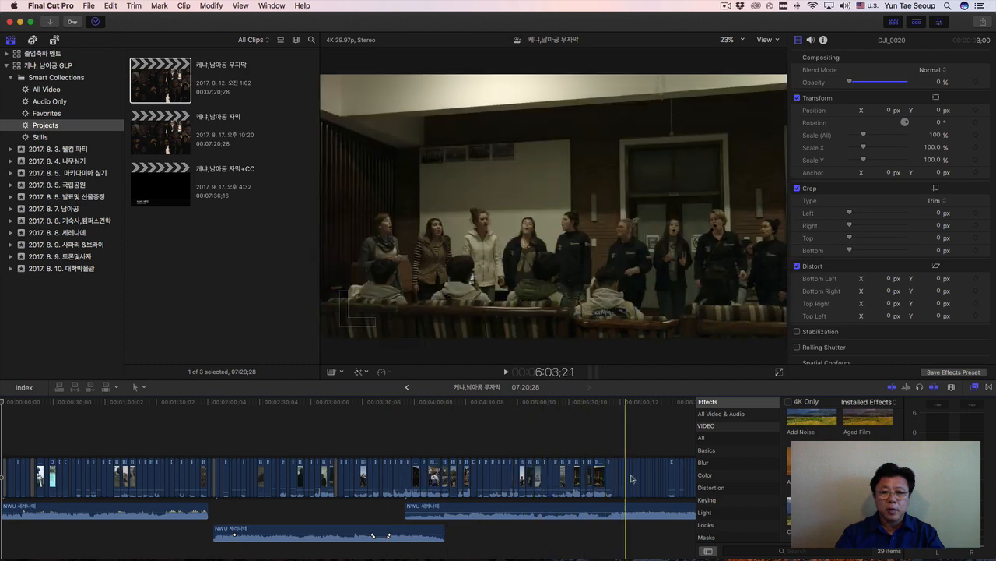
# Look over the opened project's timeline through to its end, and return the playhead to the project's start.
pyautogui.hscroll(2, 654, 478)
pyautogui.hscroll(4, 659, 478)
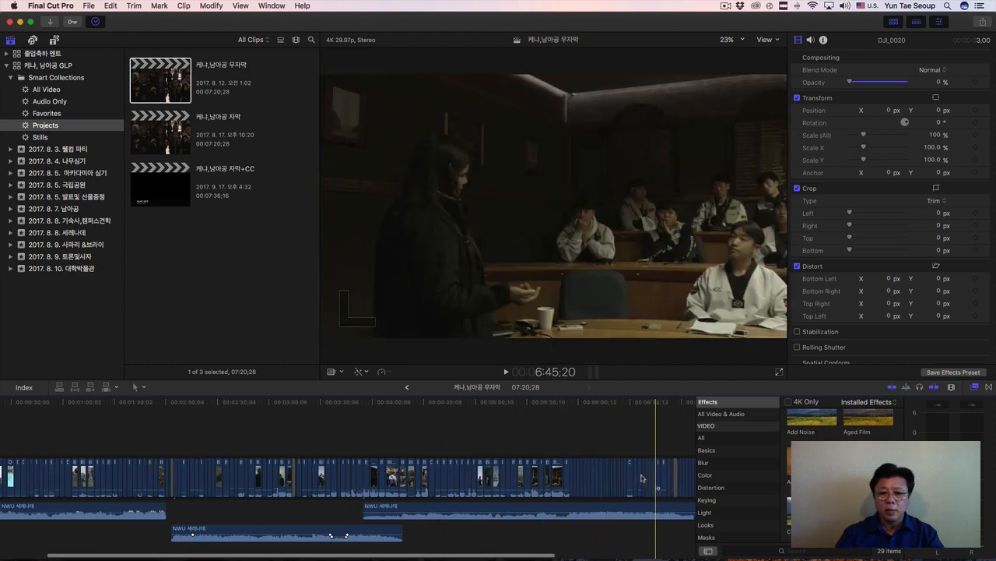
pyautogui.hscroll(1, 623, 477)
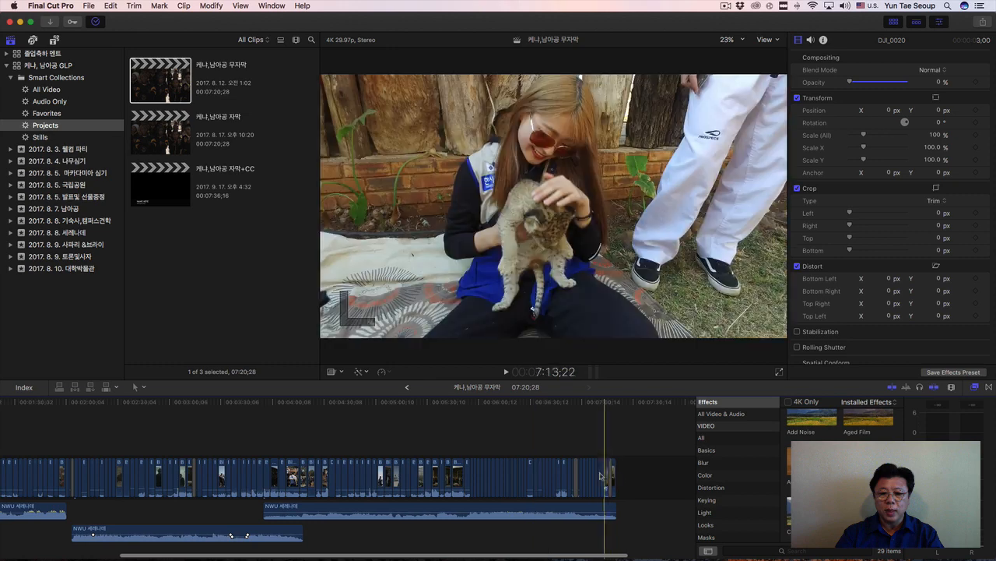
pyautogui.hscroll(-10, 526, 471)
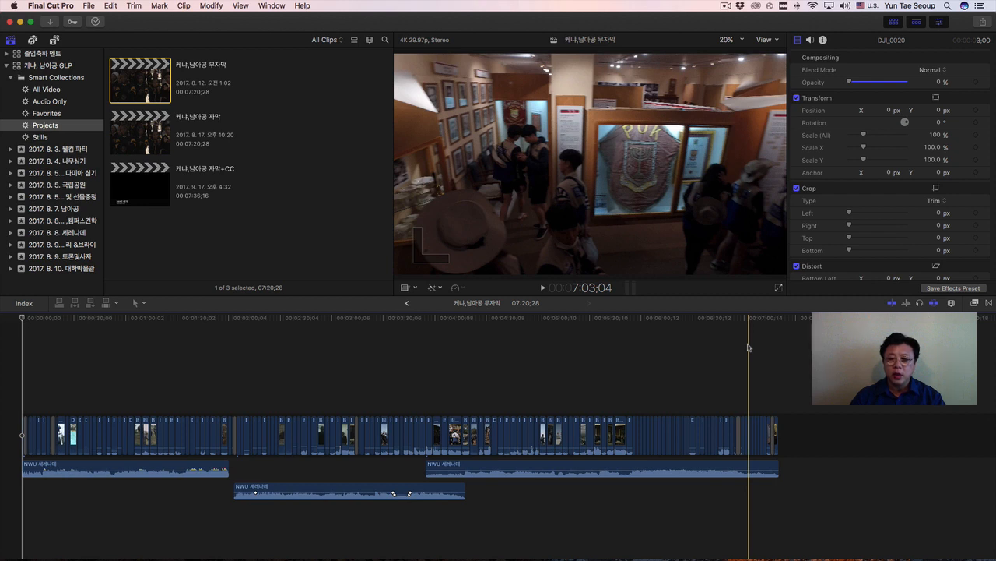
pyautogui.click(750, 345)
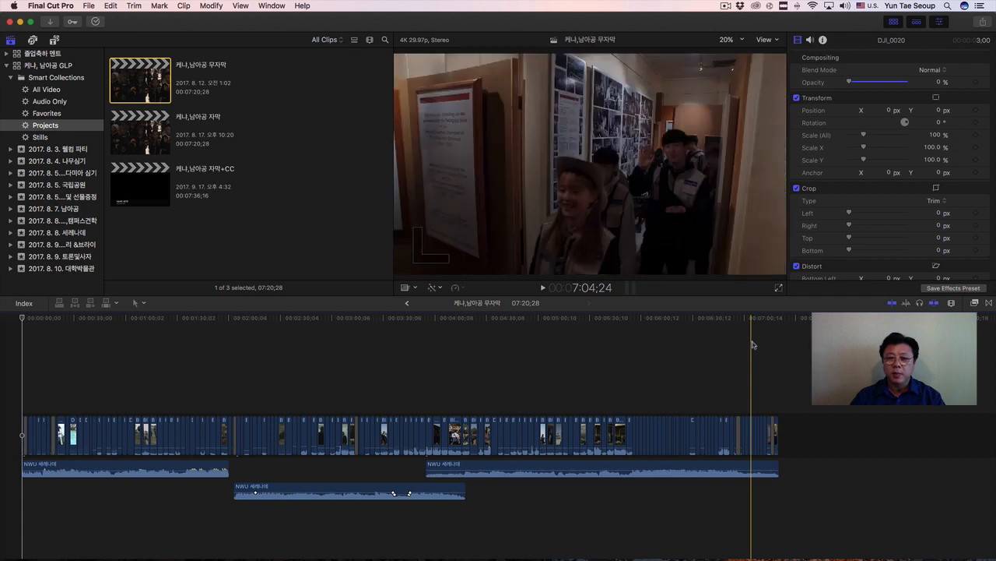
pyautogui.press('Home')
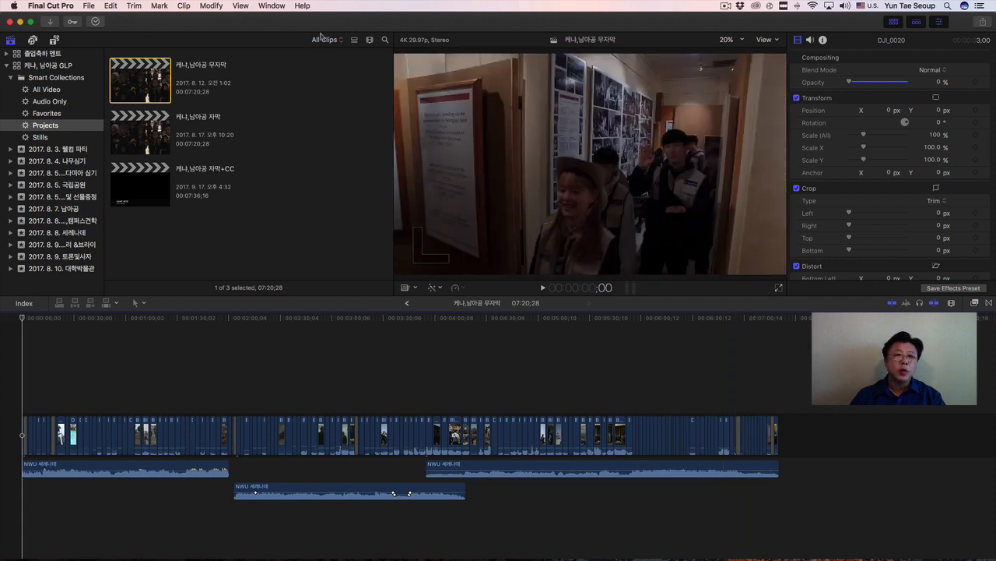
# Switch to the Color & Effects workspace, narrow the effects browser beside the timeline, and enlarge the video scopes and viewer area downward.
pyautogui.click(271, 5)
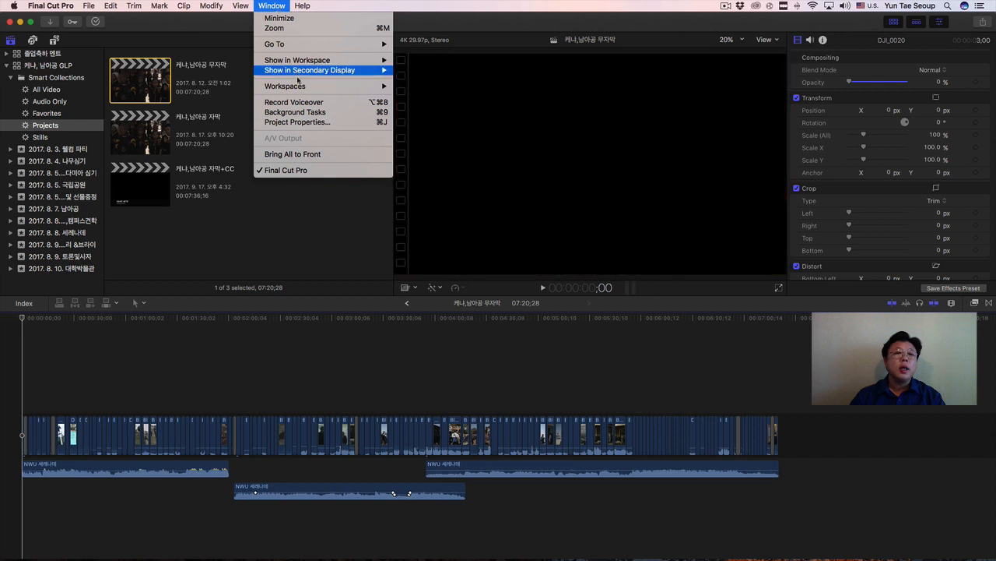
pyautogui.moveTo(308, 93)
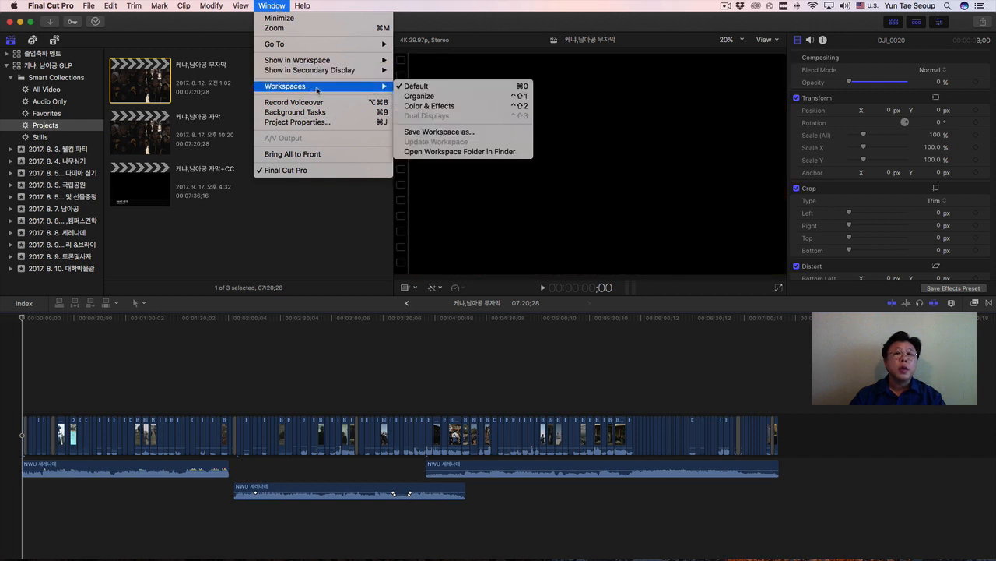
pyautogui.click(471, 107)
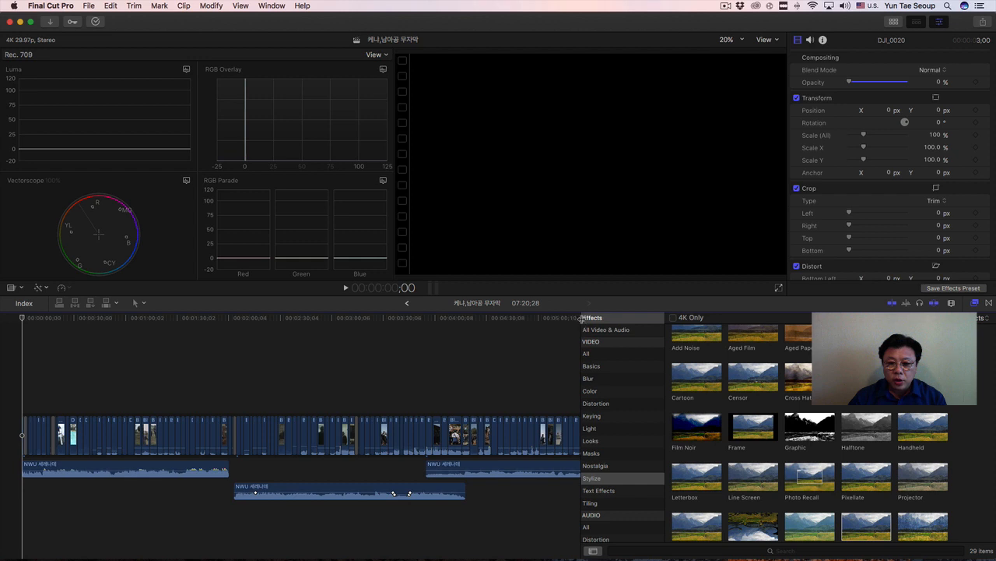
pyautogui.moveTo(582, 319); pyautogui.dragTo(796, 320)
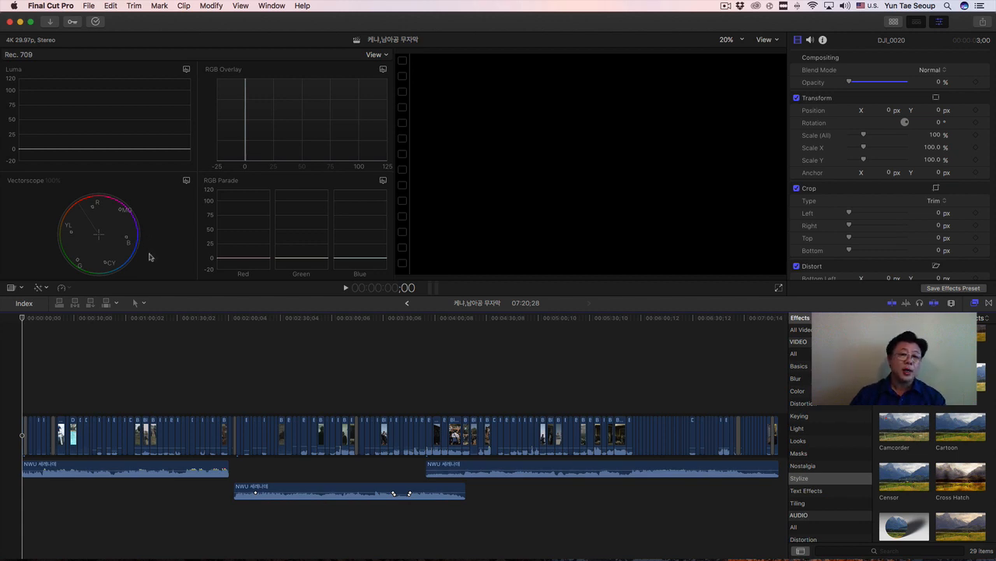
pyautogui.moveTo(3, 293); pyautogui.dragTo(15, 406)
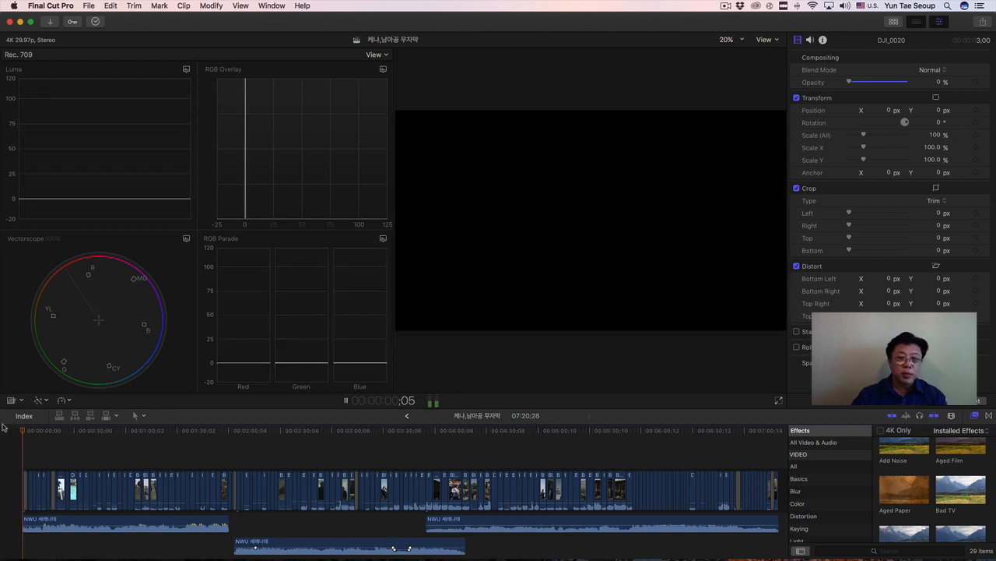
# Play the project's opening briefly and turn the system volume all the way down.
pyautogui.press('space')
pyautogui.press('space')
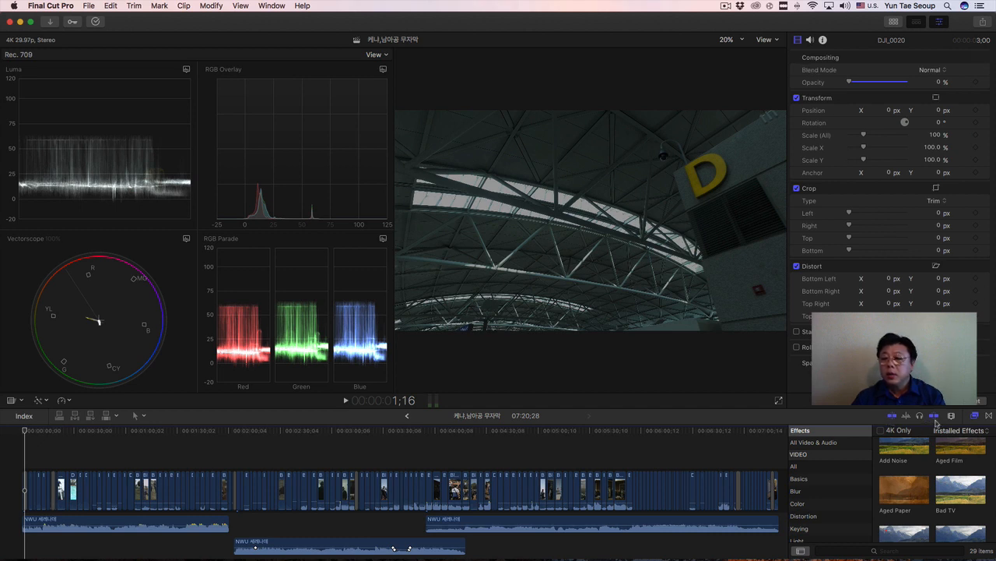
pyautogui.click(843, 6)
pyautogui.moveTo(922, 25); pyautogui.dragTo(851, 26)
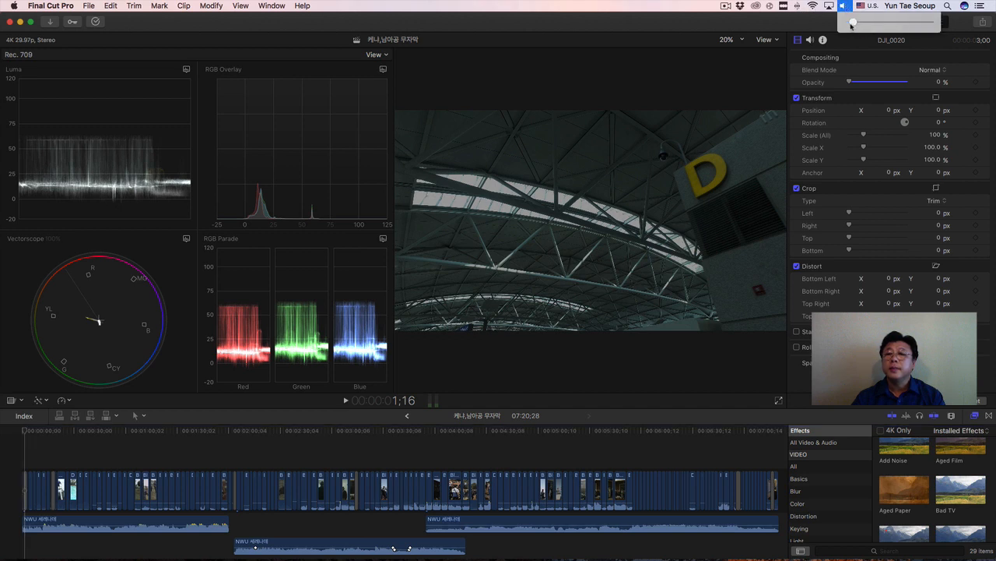
# Play the project from its start to compare the footage with the Luma, RGB Overlay, Vectorscope and RGB Parade scopes.
pyautogui.click(23, 433)
pyautogui.press('space')
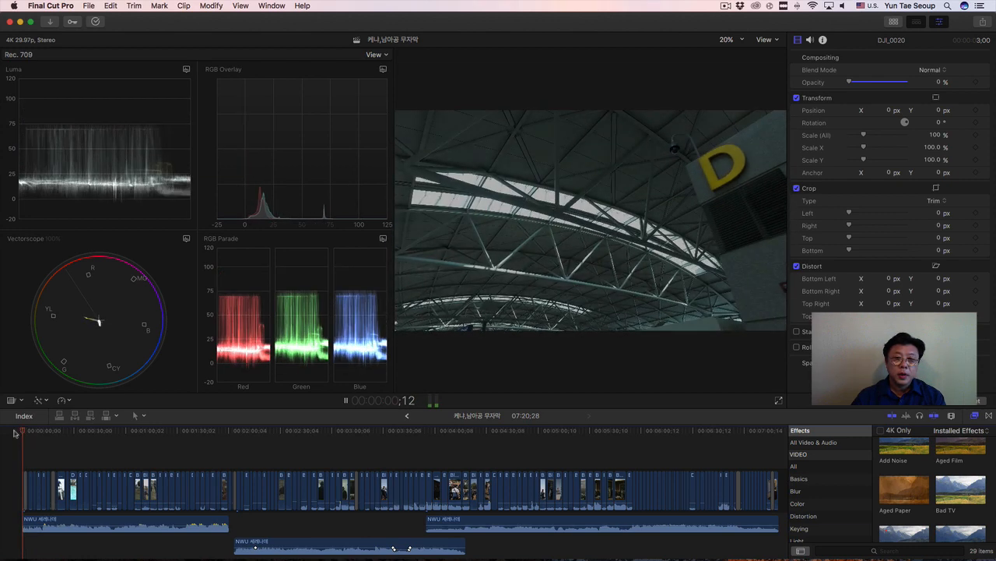
pyautogui.press('space')
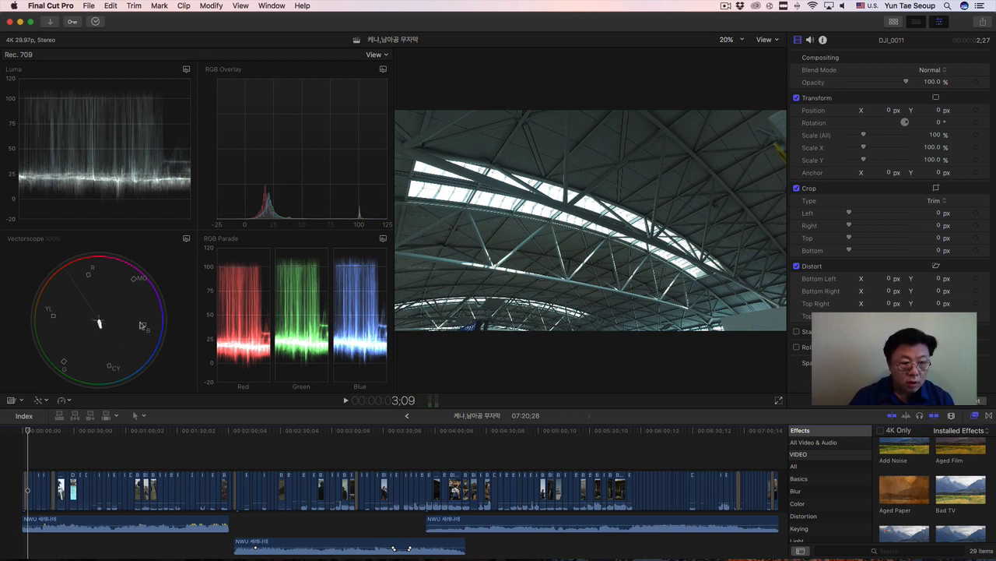
# Enlarge the timeline around the project's opening and select the DJI_0007 clip shortly after the first transition.
pyautogui.click(42, 431)
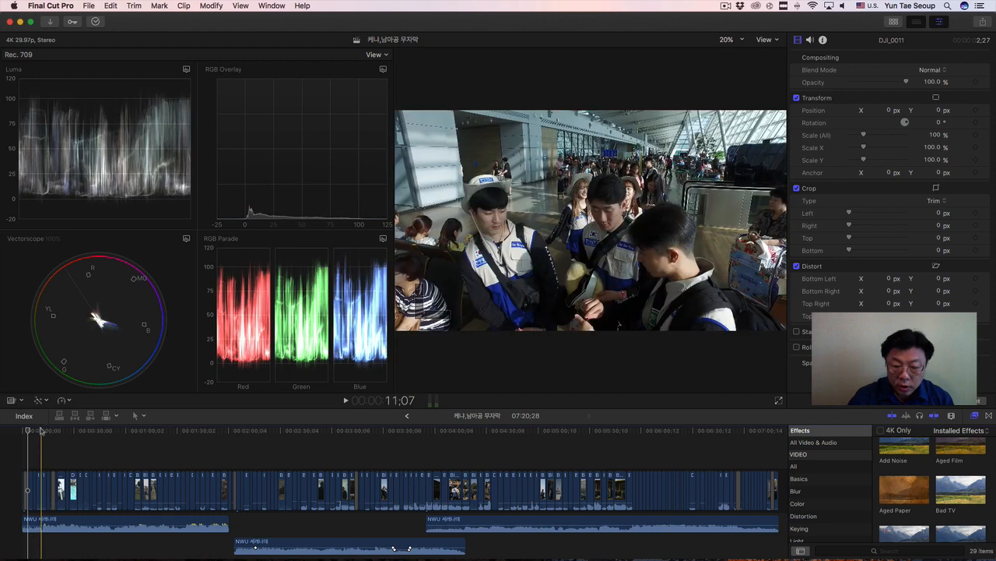
pyautogui.press('super+equal')
pyautogui.press('super+equal')
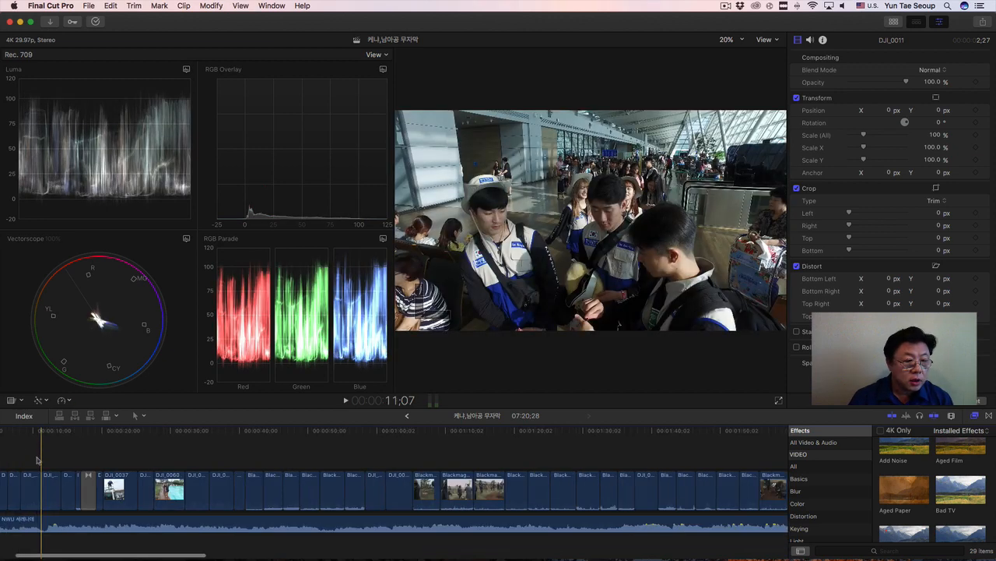
pyautogui.hscroll(-5, 38, 460)
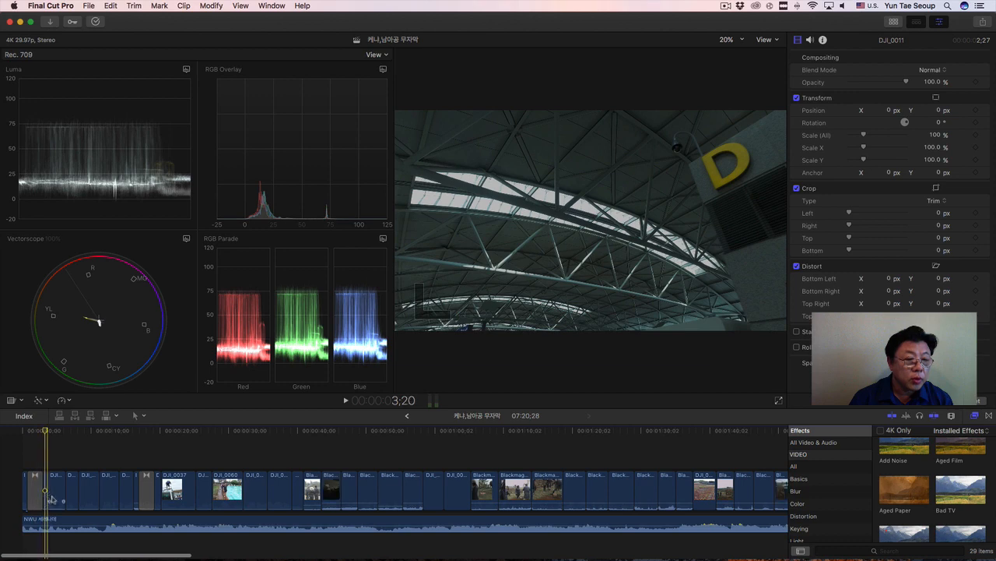
pyautogui.click(54, 495)
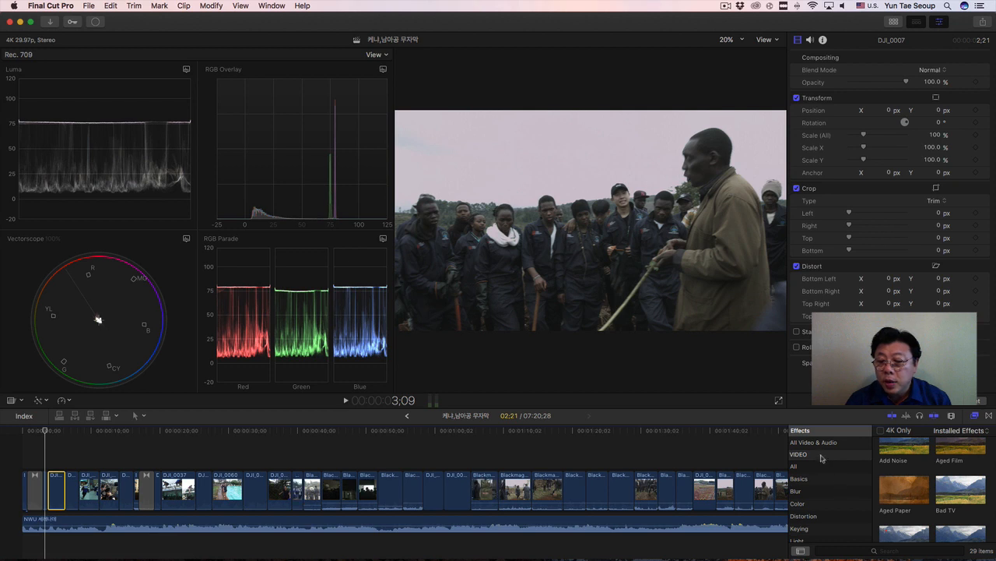
# Search all video and audio effects for "color" and apply Color Correction to the selected DJI_0007 clip.
pyautogui.scroll(-5, 939, 492)
pyautogui.scroll(-1, 938, 492)
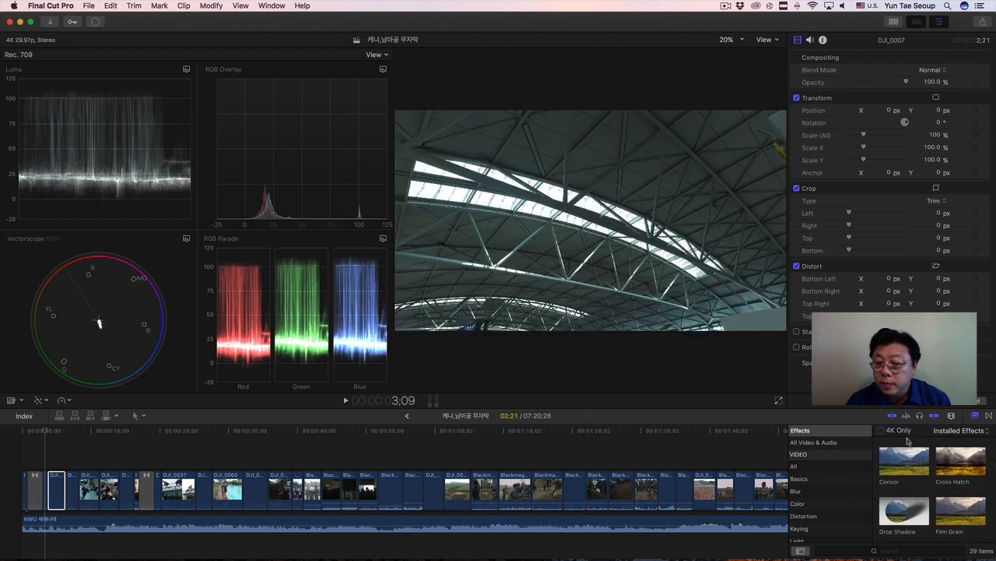
pyautogui.click(901, 551)
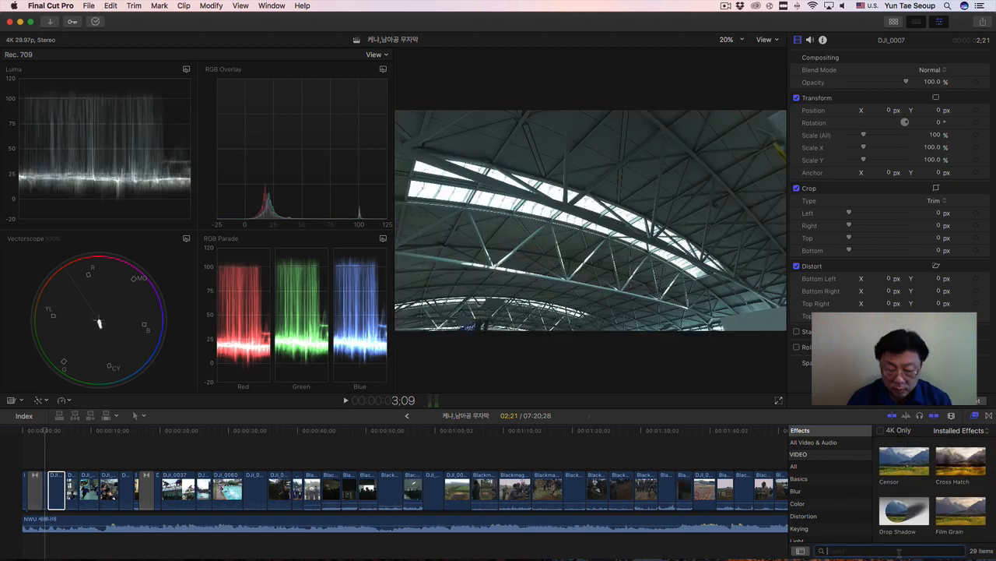
pyautogui.write('color')
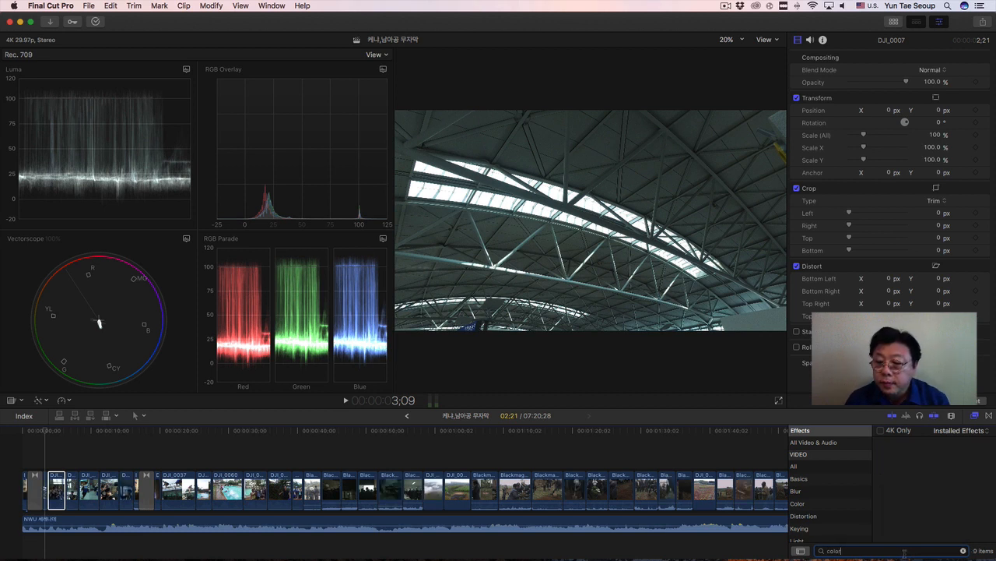
pyautogui.press('Return')
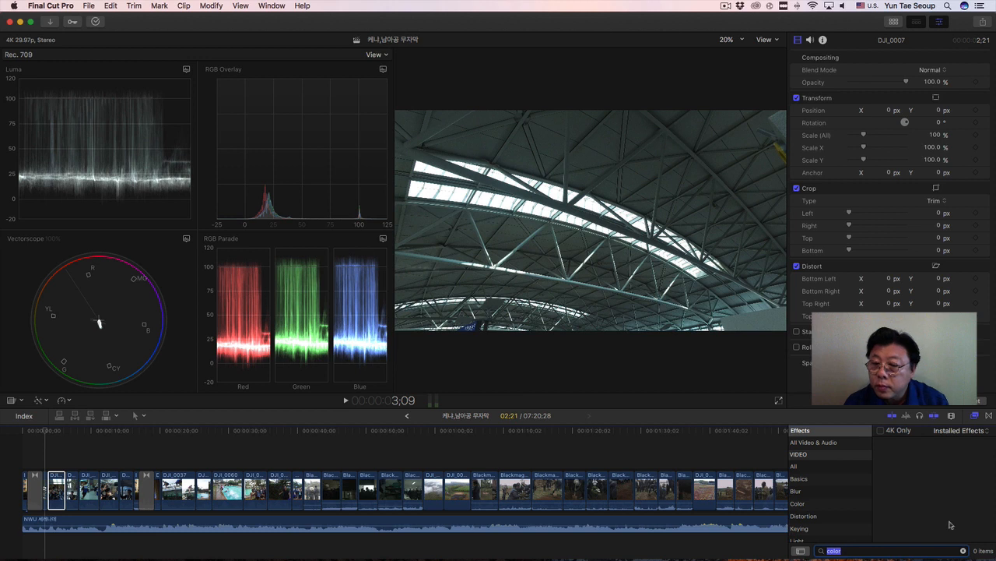
pyautogui.click(816, 443)
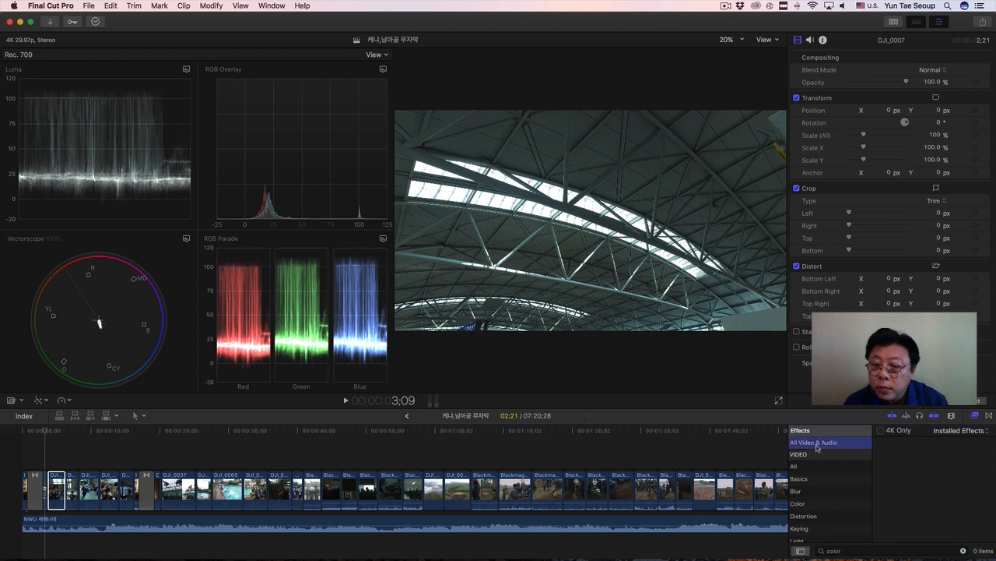
pyautogui.click(895, 469)
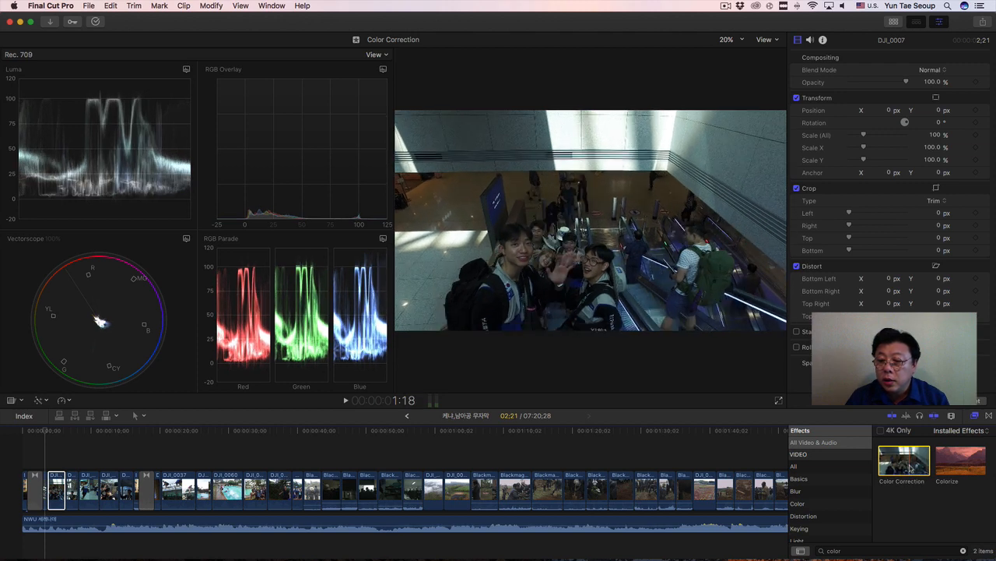
pyautogui.moveTo(910, 467)
pyautogui.mouseDown()
pyautogui.moveTo(165, 443)
pyautogui.moveTo(59, 492)
pyautogui.moveTo(670, 459)
pyautogui.moveTo(920, 466)
pyautogui.mouseUp()
pyautogui.doubleClick(907, 467)
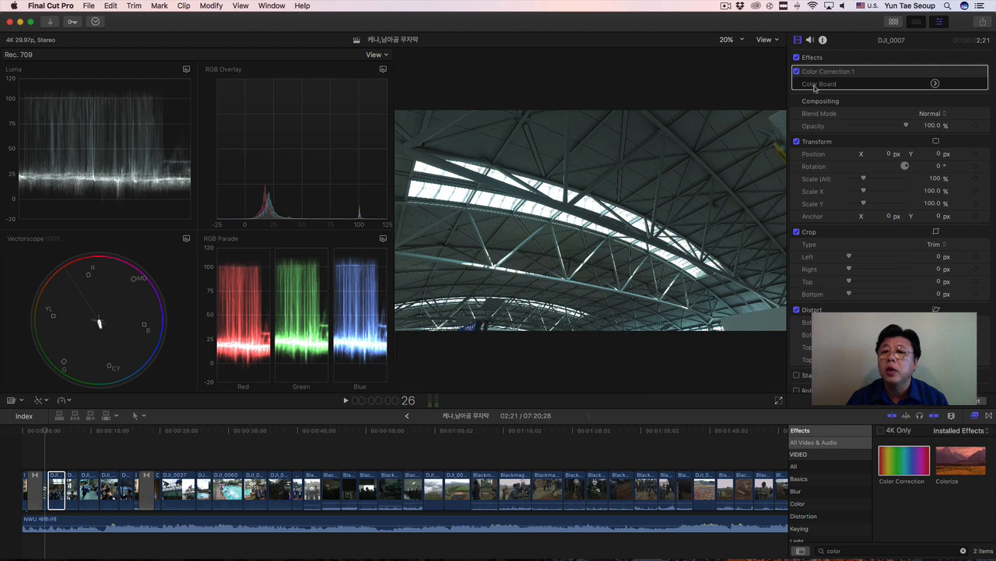
# Open the Color Board for Color Correction 1 and look over its Color, Saturation and Exposure controls.
pyautogui.click(935, 84)
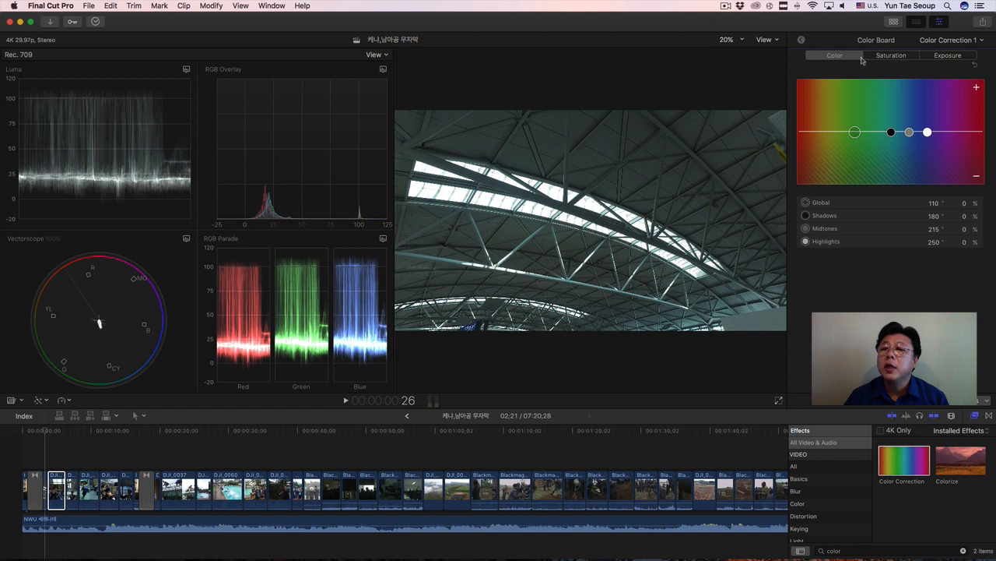
pyautogui.click(894, 57)
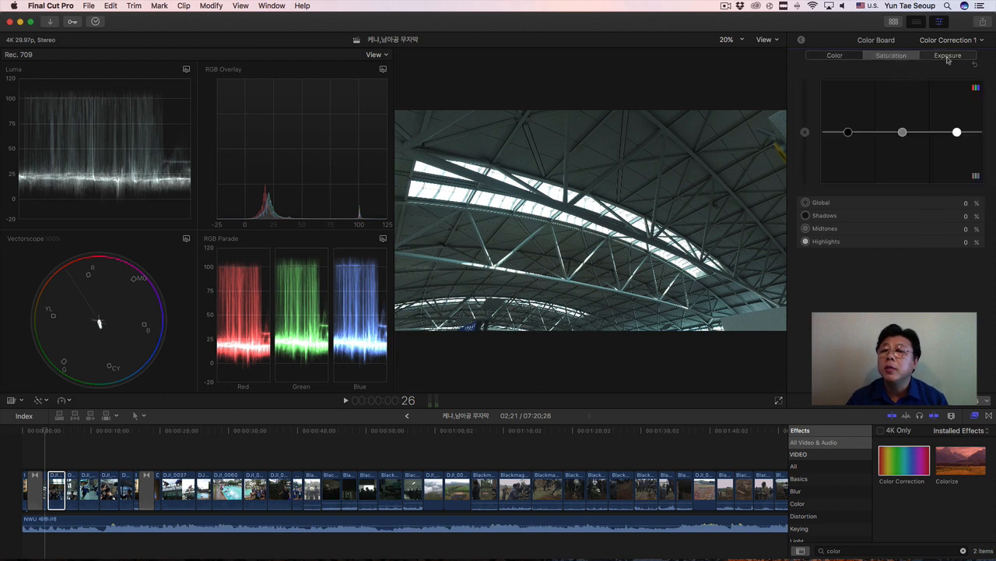
pyautogui.click(835, 57)
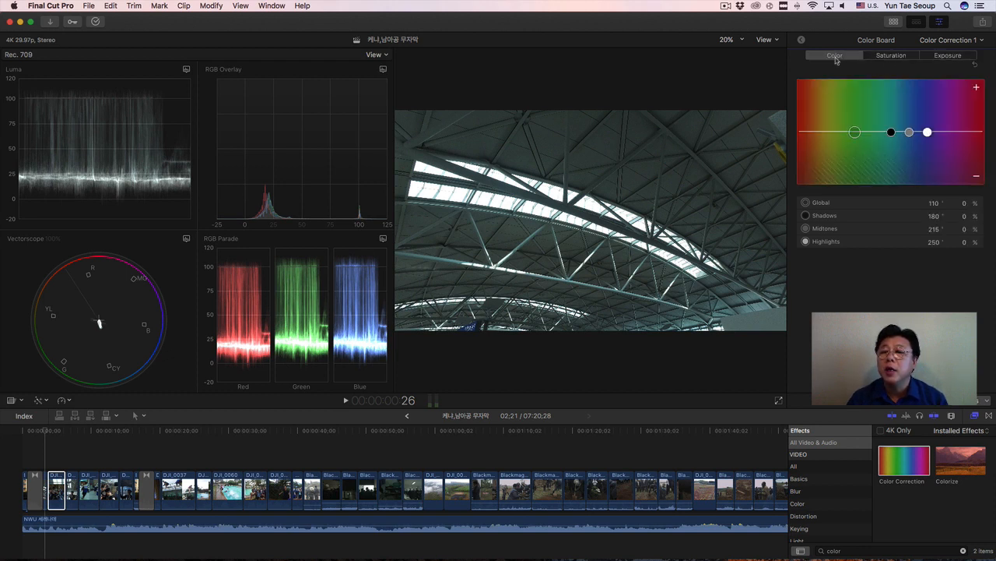
pyautogui.click(888, 58)
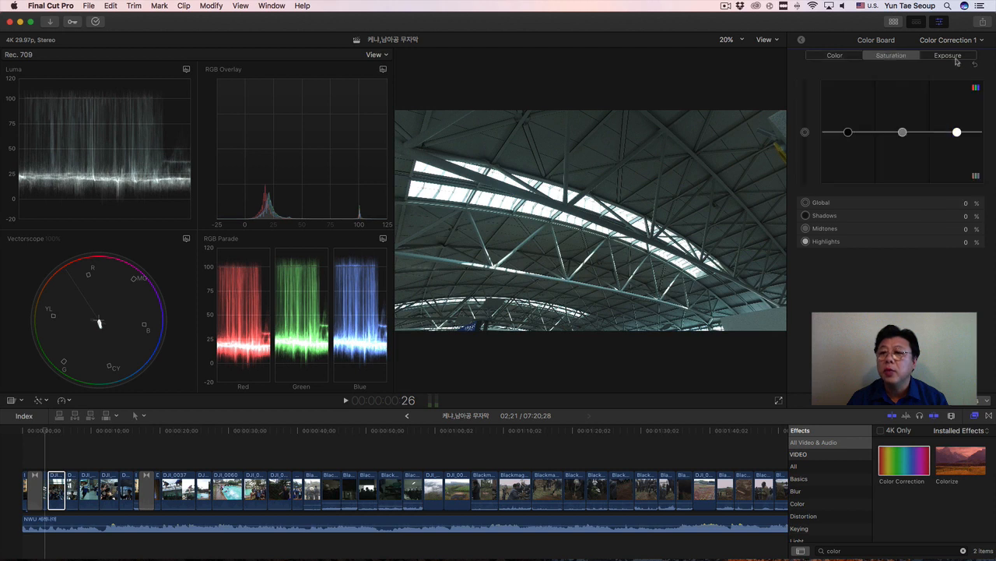
pyautogui.click(956, 59)
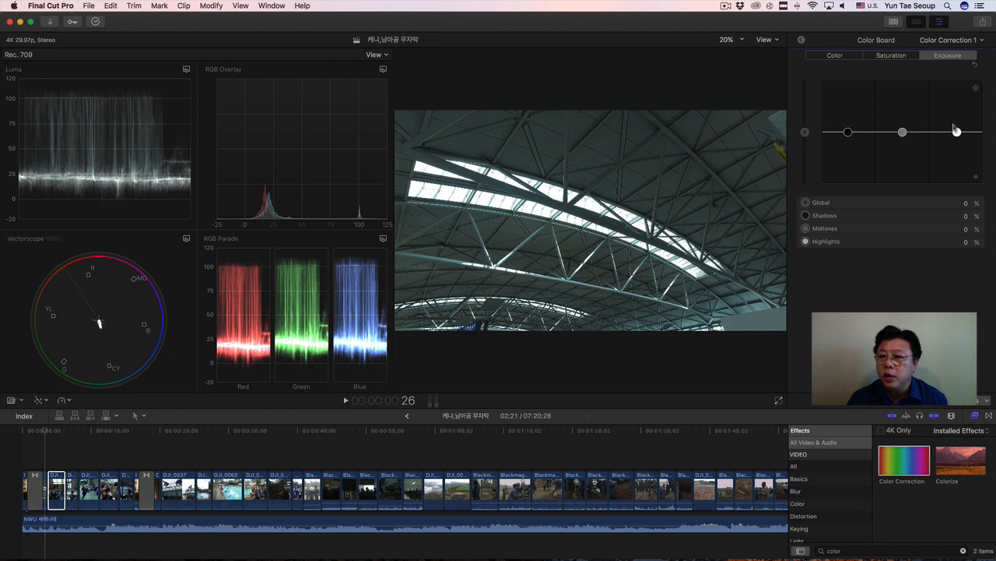
# Go through the Shadows, Midtones and Highlights exposure controls and set Global exposure to -1% on the DJI_0007 clip.
pyautogui.click(849, 138)
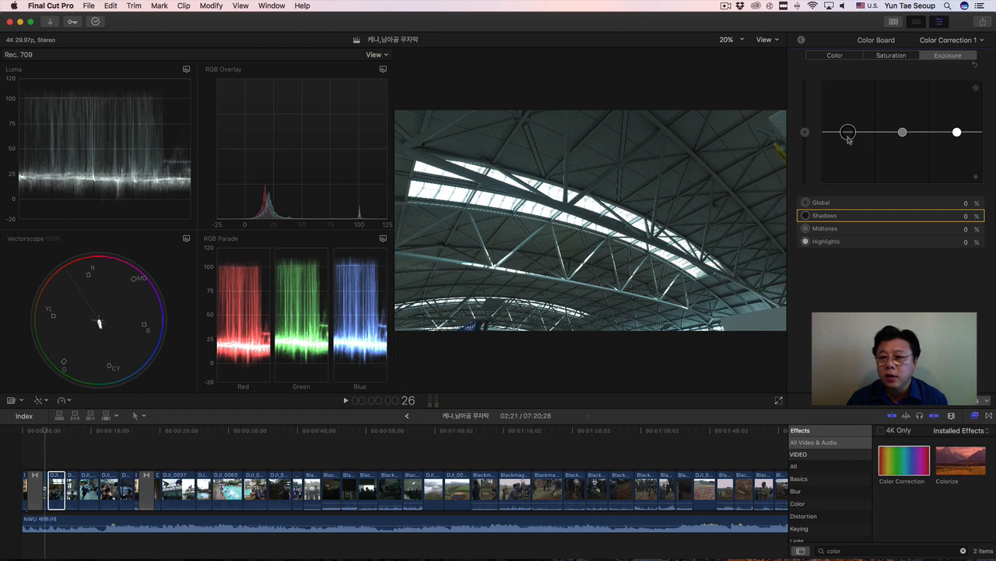
pyautogui.click(903, 134)
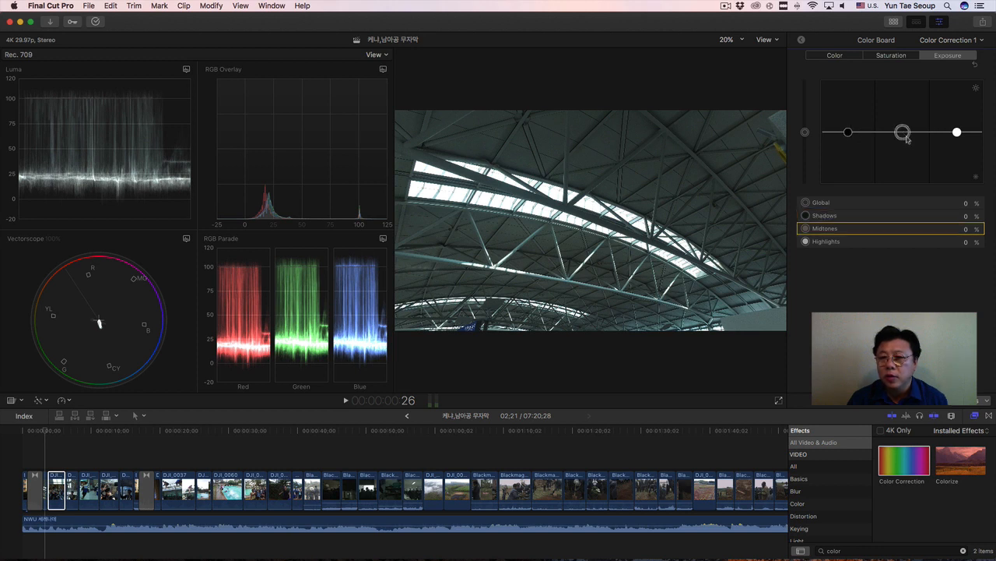
pyautogui.click(958, 133)
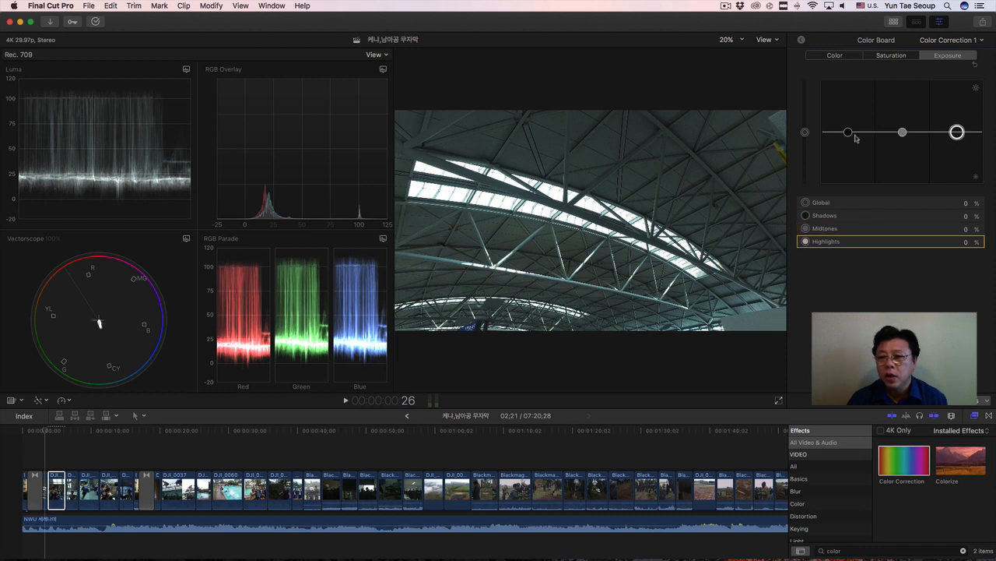
pyautogui.click(805, 133)
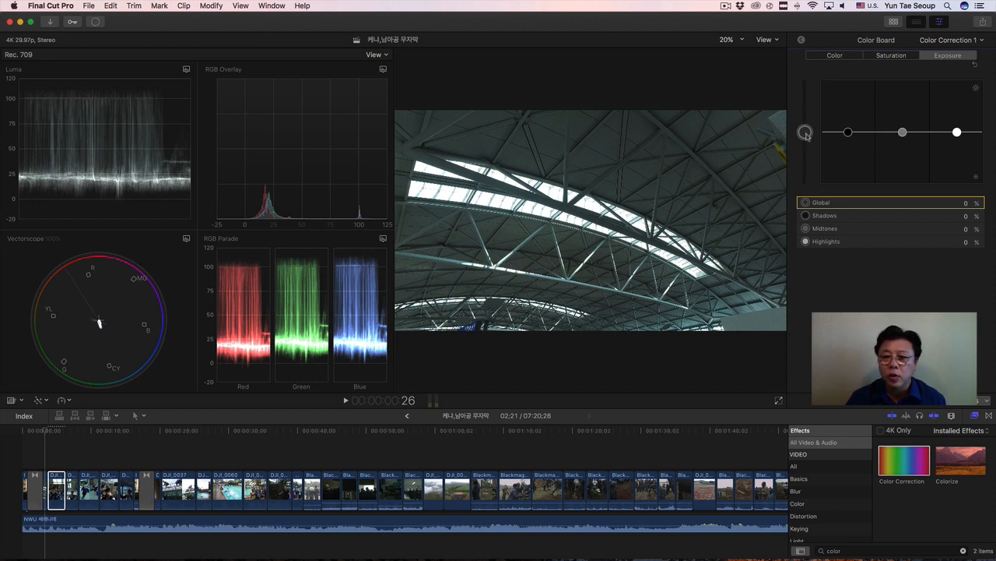
pyautogui.moveTo(805, 133)
pyautogui.mouseDown()
pyautogui.moveTo(805, 112)
pyautogui.moveTo(805, 133)
pyautogui.mouseUp()
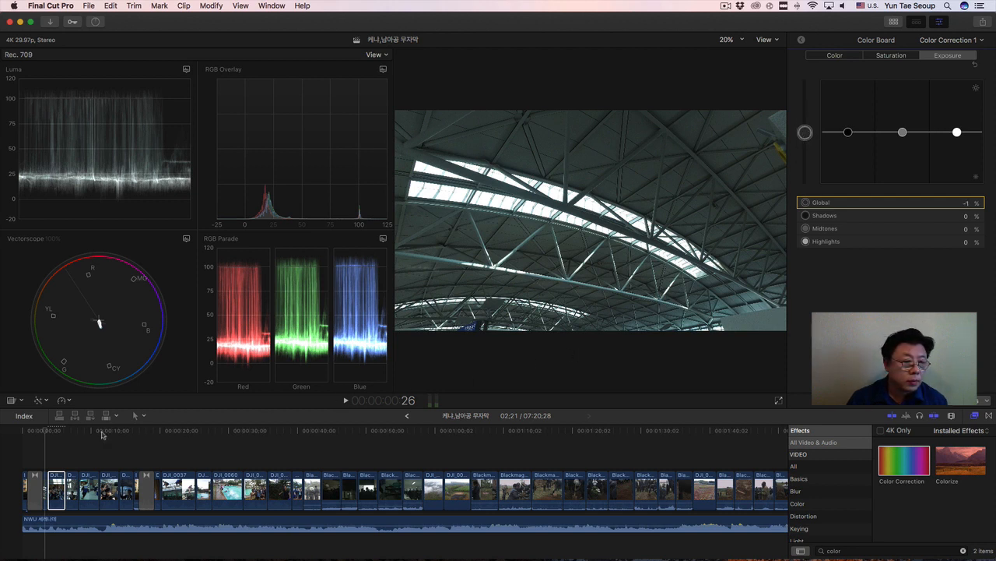
# Place the playhead at 3;00, on the short clip just before DJI_0007.
pyautogui.click(47, 433)
pyautogui.moveTo(52, 437); pyautogui.dragTo(42, 438)
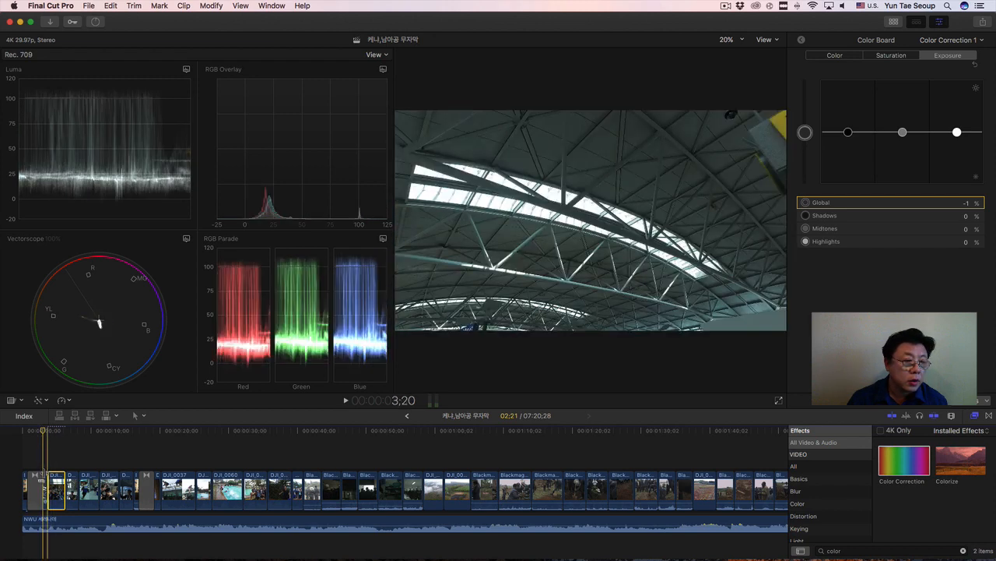
pyautogui.click(44, 437)
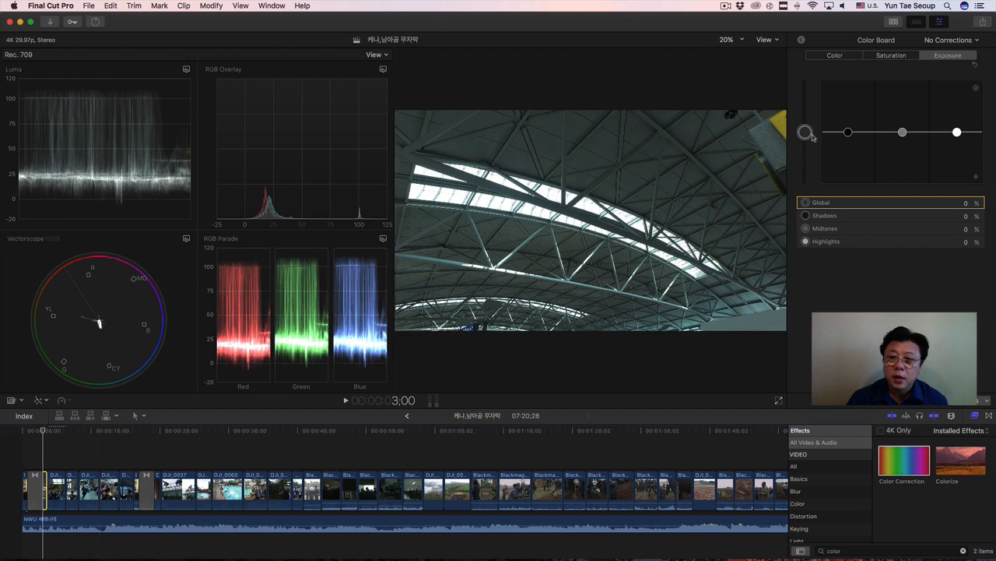
# Try a Global exposure of -2% on the clip at the playhead, and reset its exposure adjustment.
pyautogui.moveTo(807, 134)
pyautogui.mouseDown()
pyautogui.moveTo(808, 114)
pyautogui.moveTo(808, 173)
pyautogui.moveTo(810, 135)
pyautogui.mouseUp()
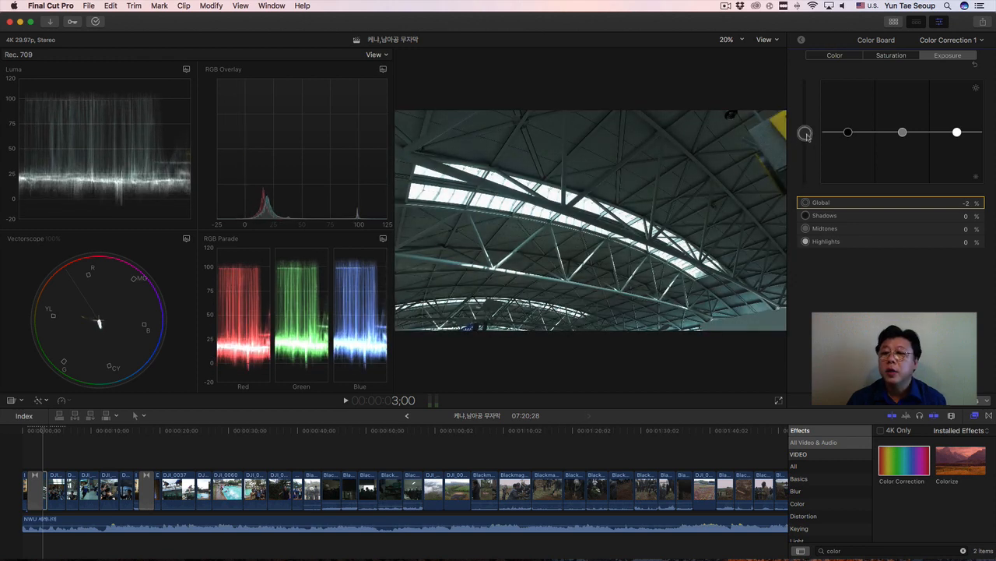
pyautogui.click(976, 66)
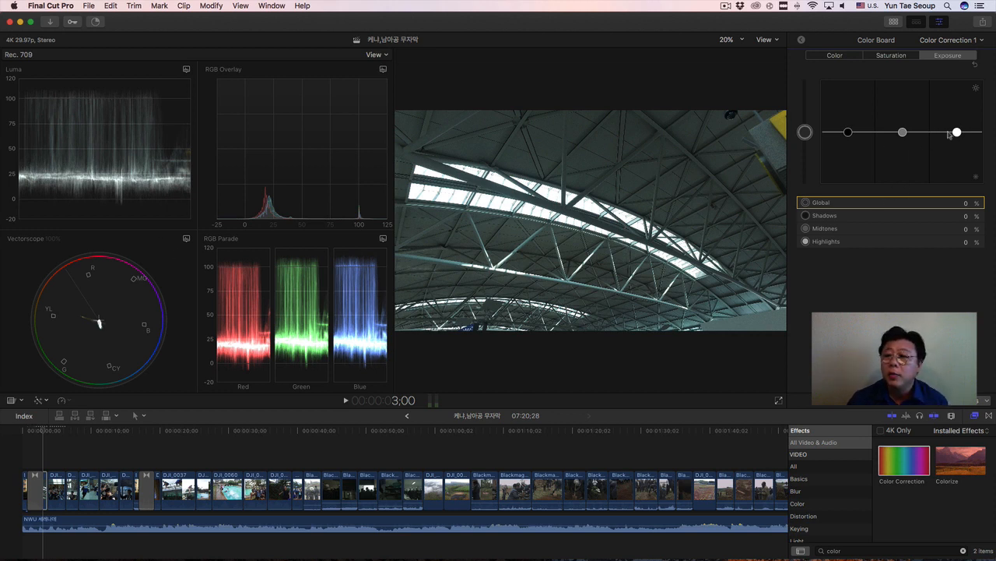
# Set the exposure Highlights to -9% and Shadows to 5% on the clip at the playhead.
pyautogui.moveTo(956, 133); pyautogui.dragTo(957, 137)
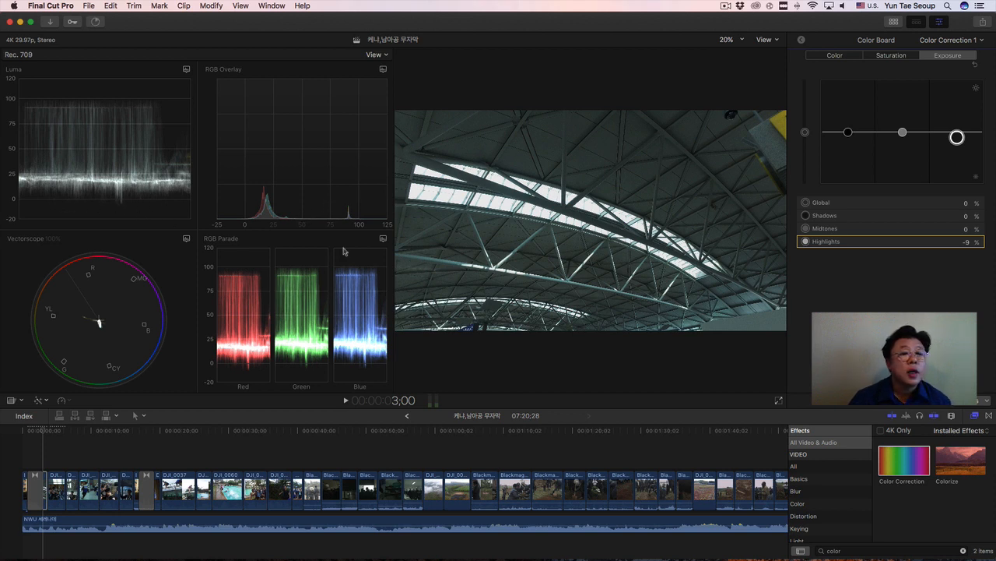
pyautogui.click(847, 133)
pyautogui.moveTo(848, 133); pyautogui.dragTo(848, 130)
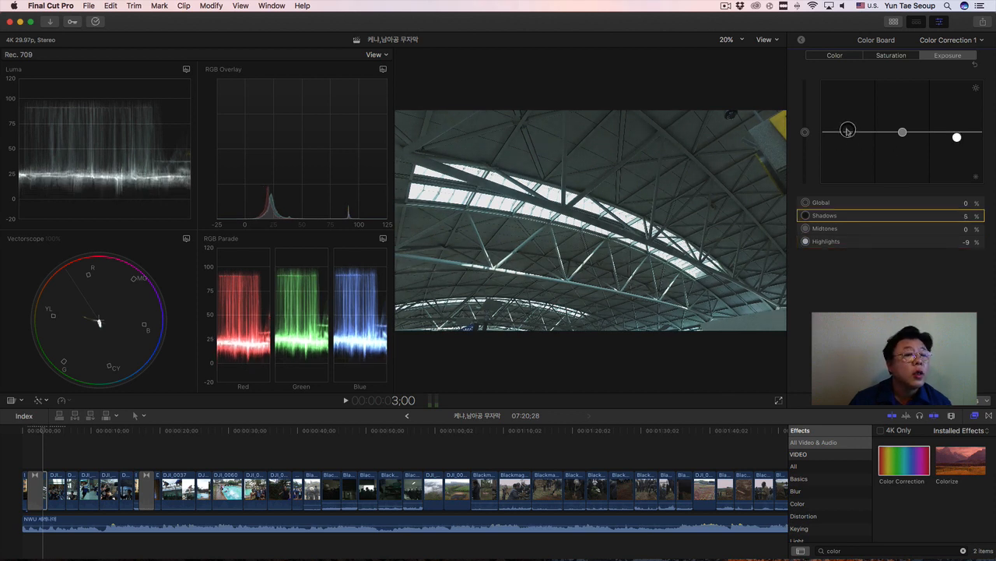
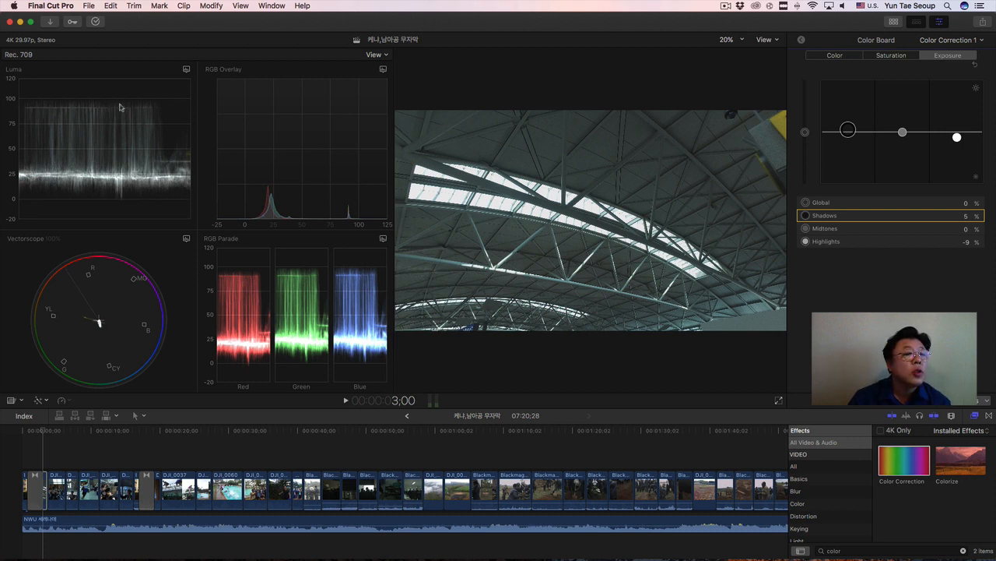
# Set the exposure Midtones to 7% on the clip at the playhead.
pyautogui.click(902, 133)
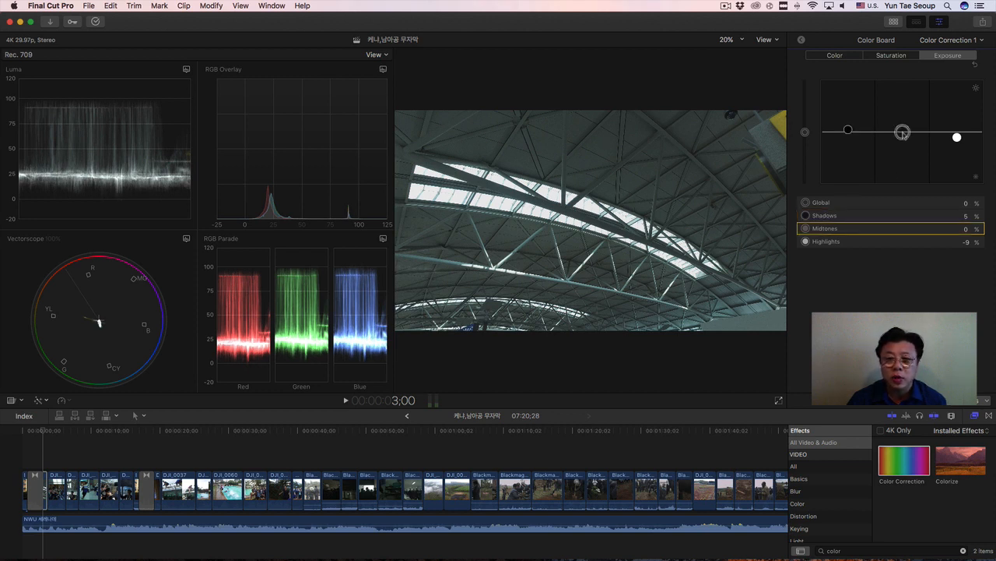
pyautogui.moveTo(902, 132); pyautogui.dragTo(903, 127)
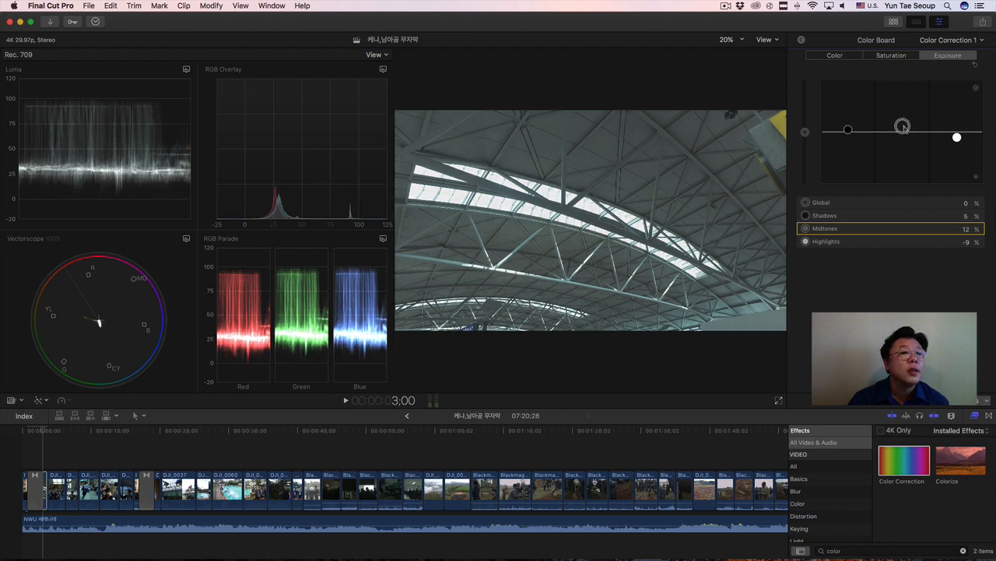
pyautogui.moveTo(904, 127); pyautogui.dragTo(903, 130)
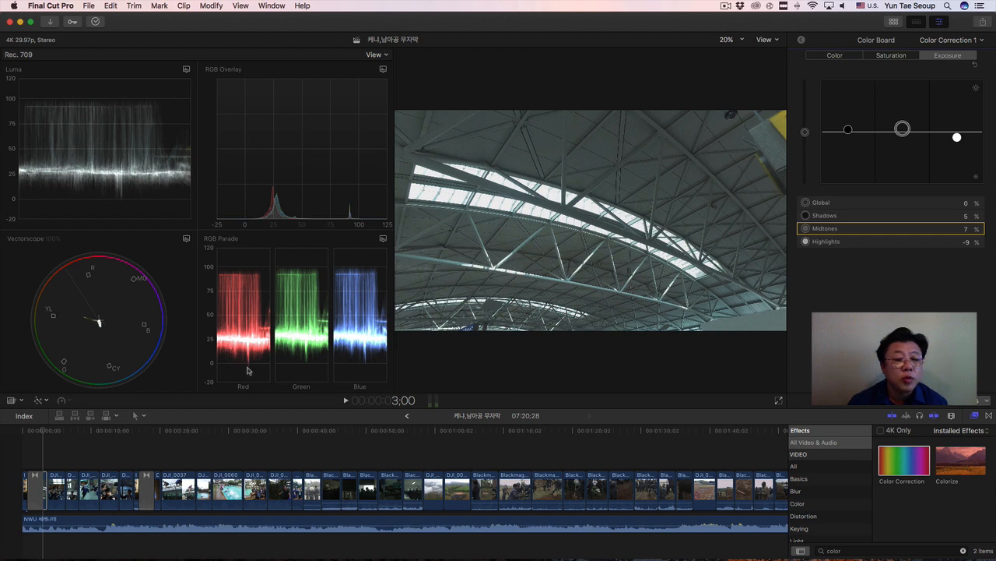
# Tint the Shadows of the clip at the playhead with a hue of 18° at 4%.
pyautogui.click(839, 56)
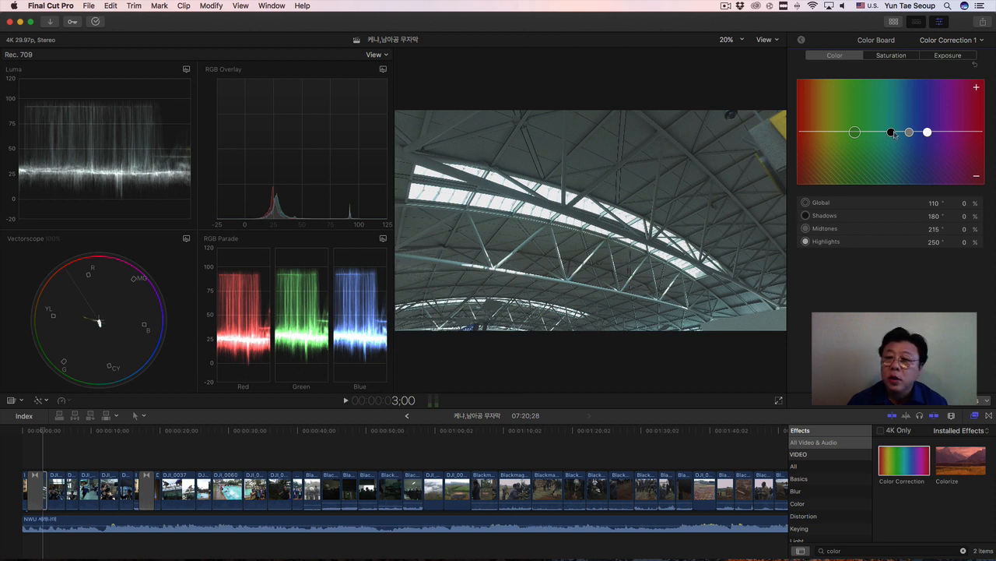
pyautogui.moveTo(894, 134); pyautogui.dragTo(809, 133)
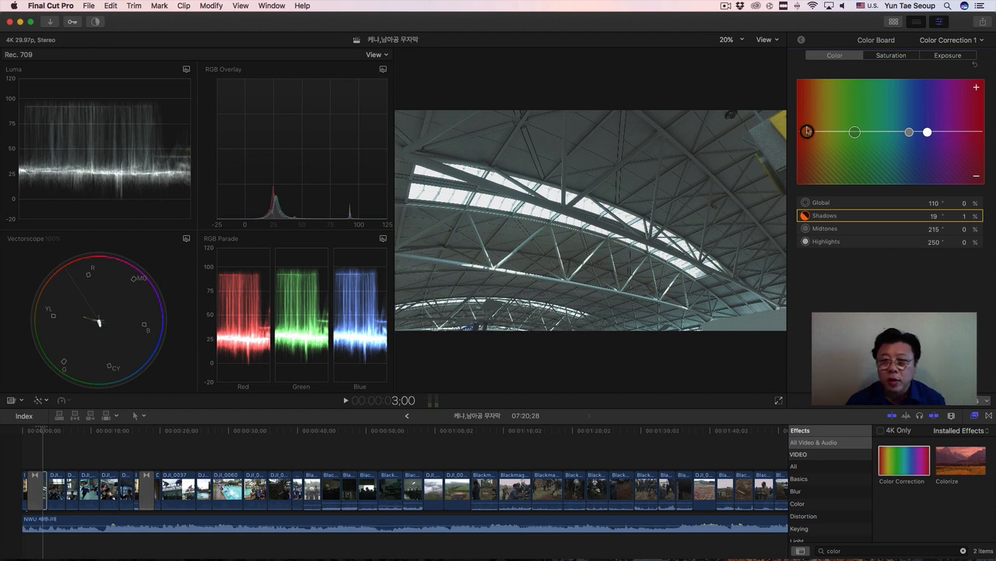
pyautogui.moveTo(807, 131)
pyautogui.mouseDown()
pyautogui.moveTo(808, 113)
pyautogui.moveTo(807, 141)
pyautogui.mouseUp()
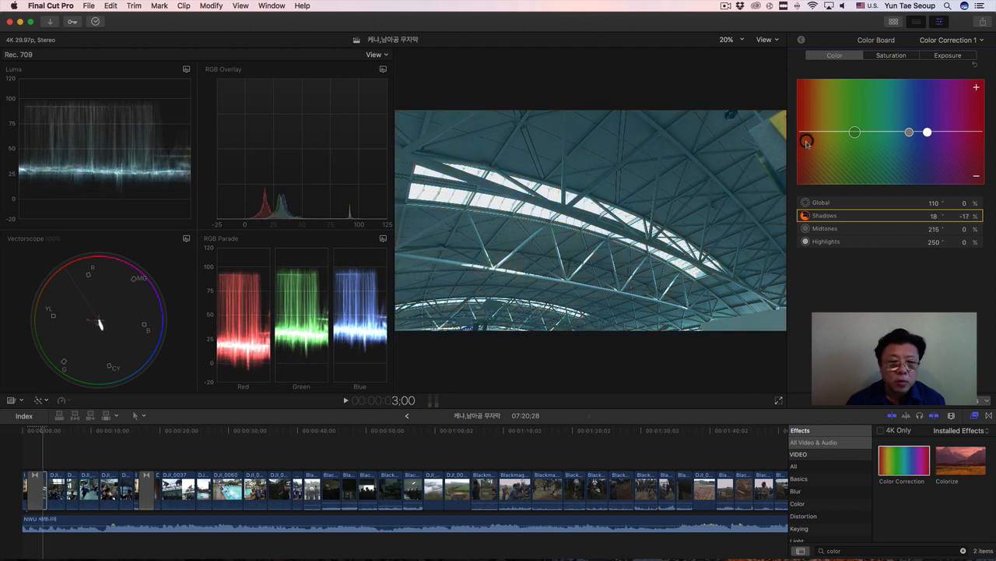
pyautogui.moveTo(808, 142); pyautogui.dragTo(807, 132)
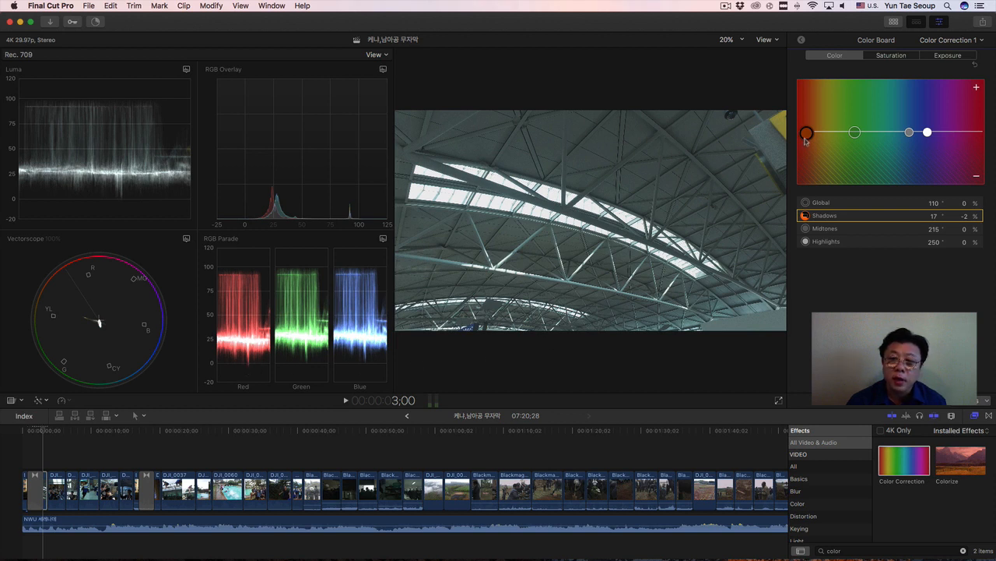
pyautogui.moveTo(807, 136); pyautogui.dragTo(805, 136)
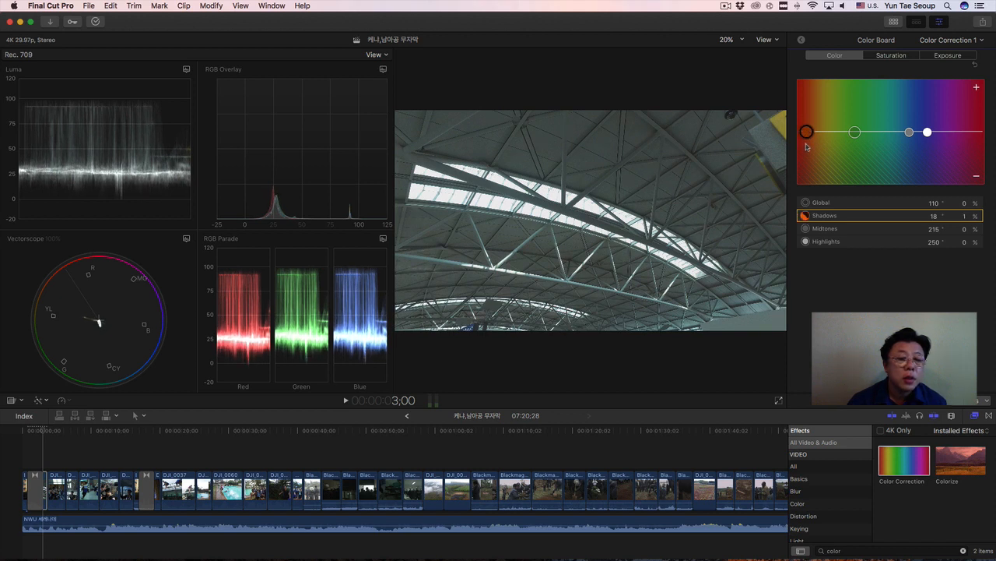
pyautogui.moveTo(807, 134); pyautogui.dragTo(807, 131)
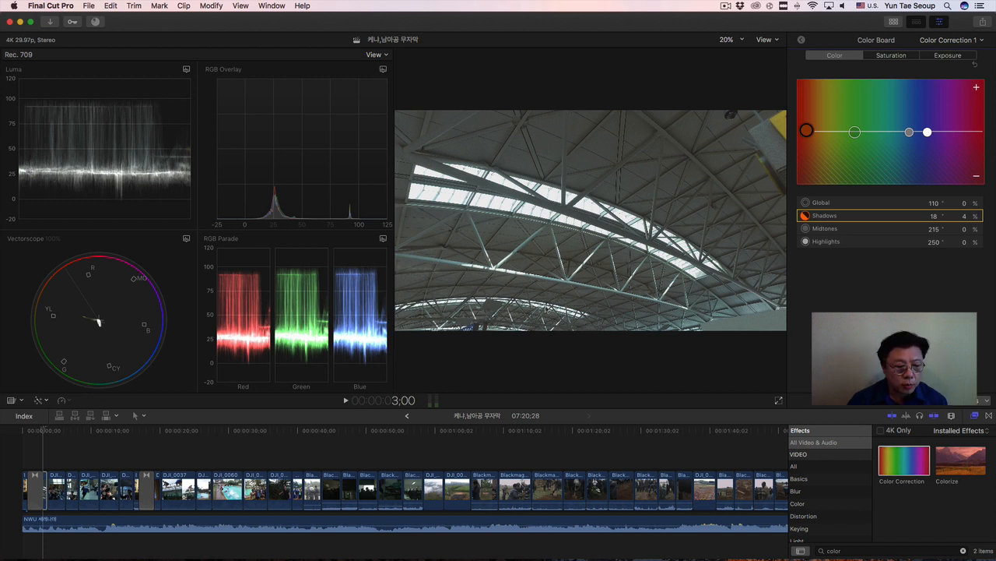
# Select the escalator group clip at 4;25 and set its exposure Highlights to -6%, Shadows to 4% and Midtones to 9%.
pyautogui.click(240, 5)
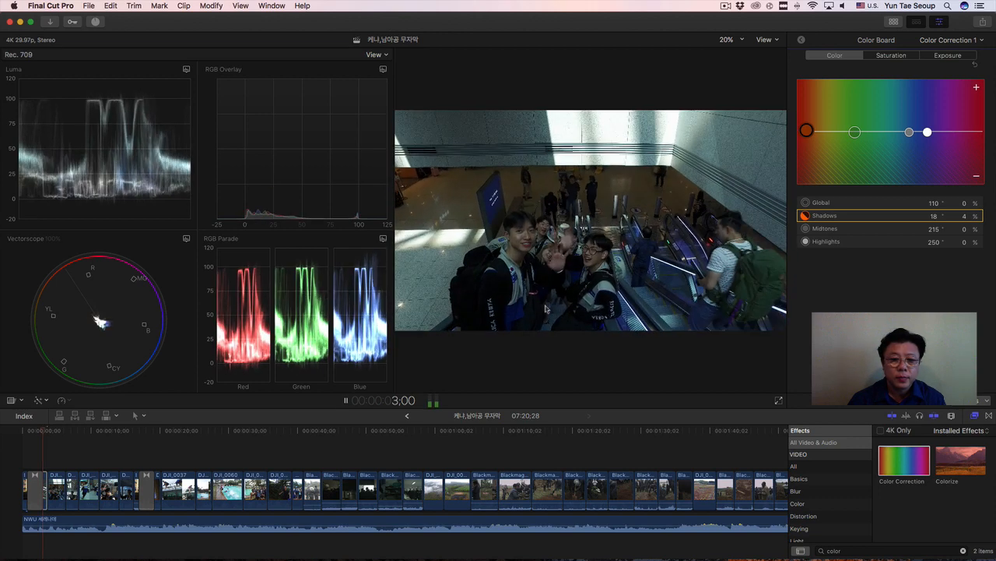
pyautogui.press('space')
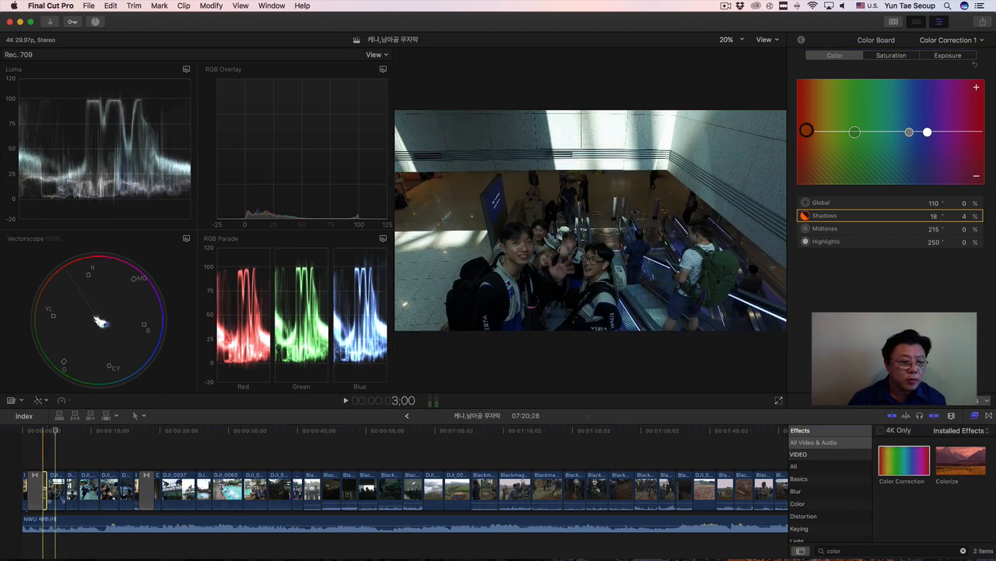
pyautogui.click(56, 489)
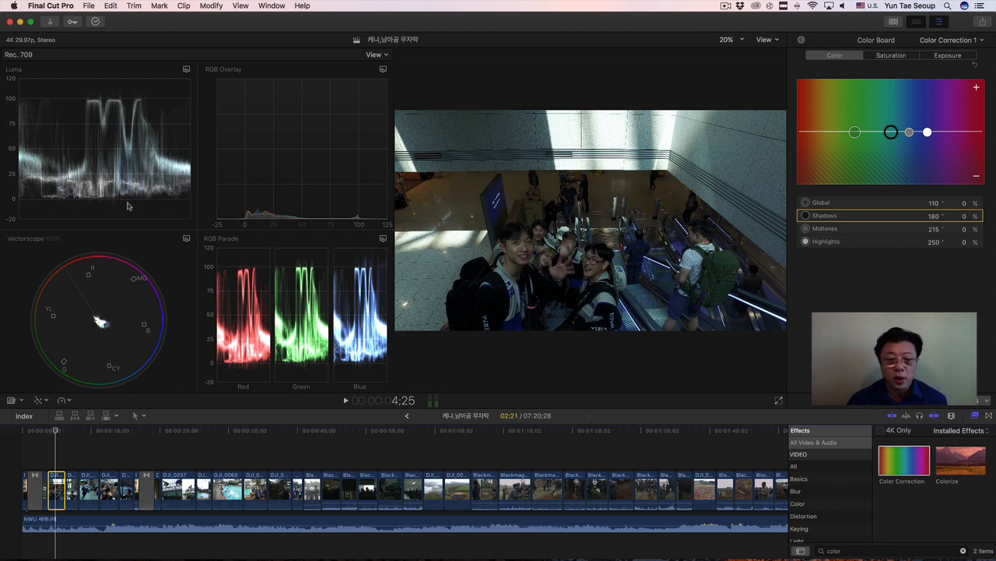
pyautogui.click(959, 59)
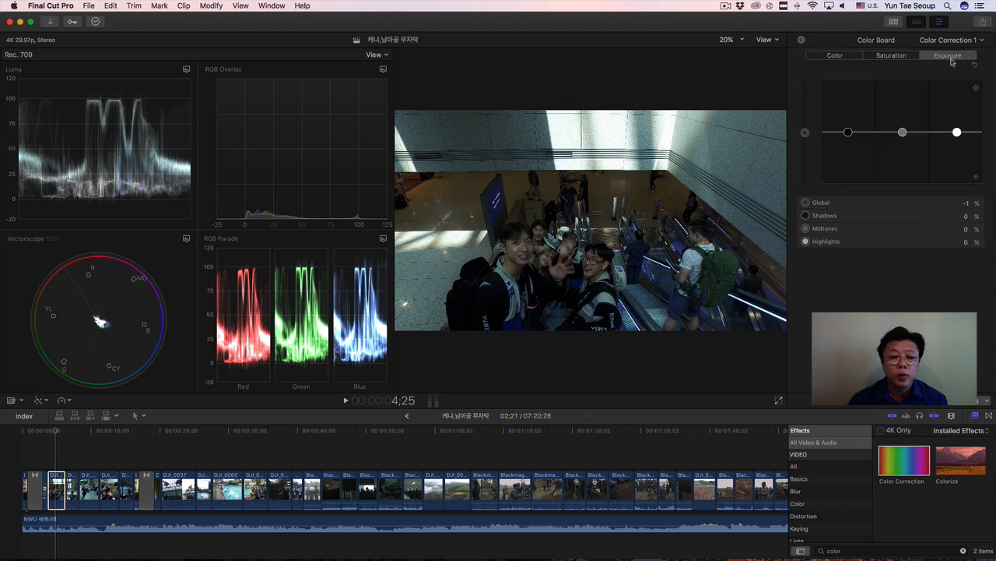
pyautogui.click(958, 132)
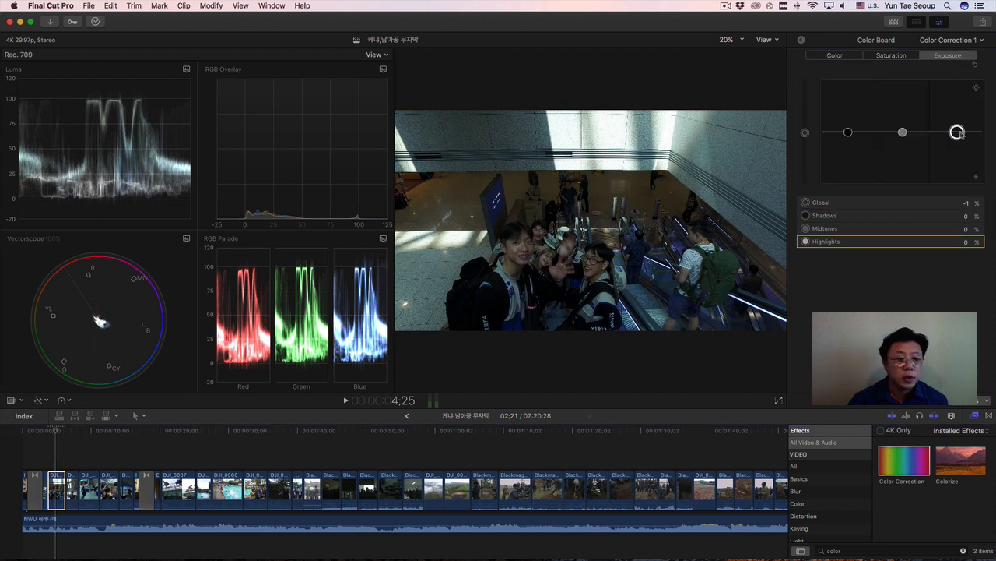
pyautogui.moveTo(957, 132); pyautogui.dragTo(957, 135)
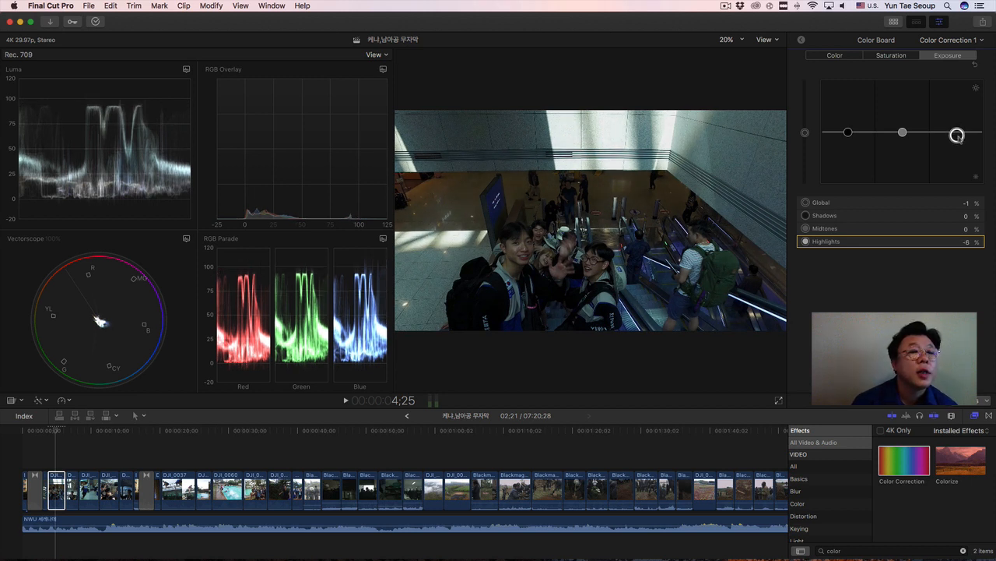
pyautogui.click(848, 132)
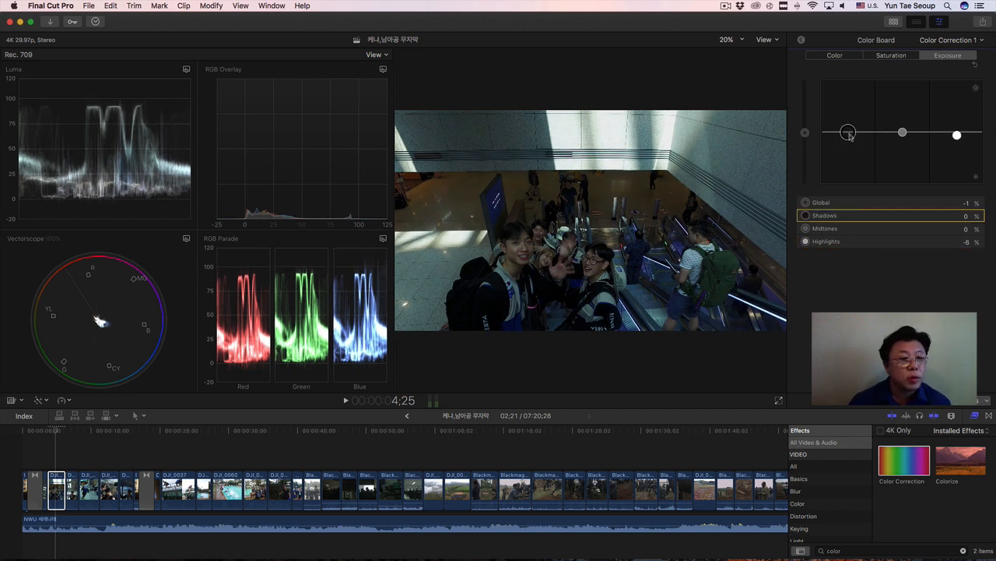
pyautogui.moveTo(850, 133); pyautogui.dragTo(850, 131)
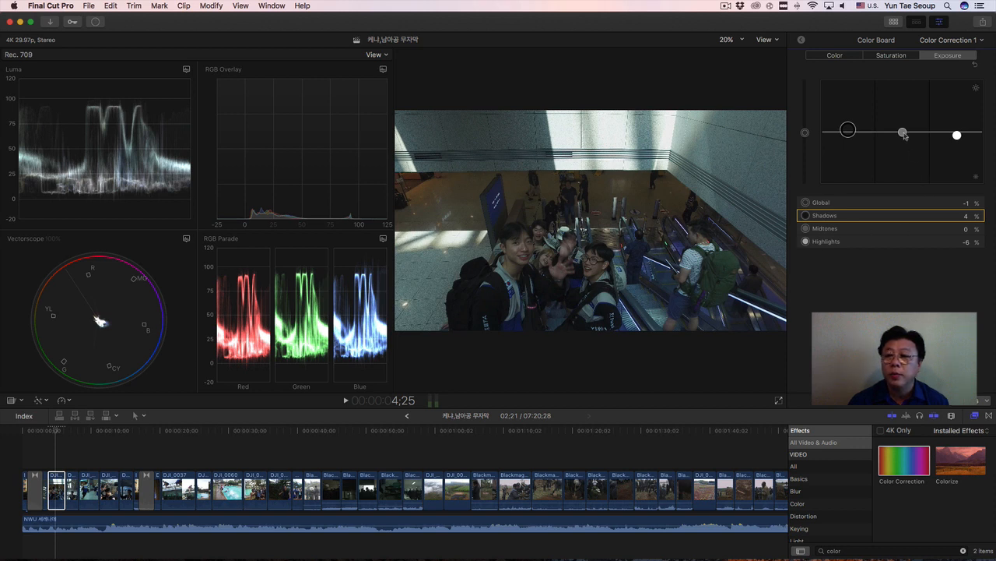
pyautogui.moveTo(904, 135); pyautogui.dragTo(903, 127)
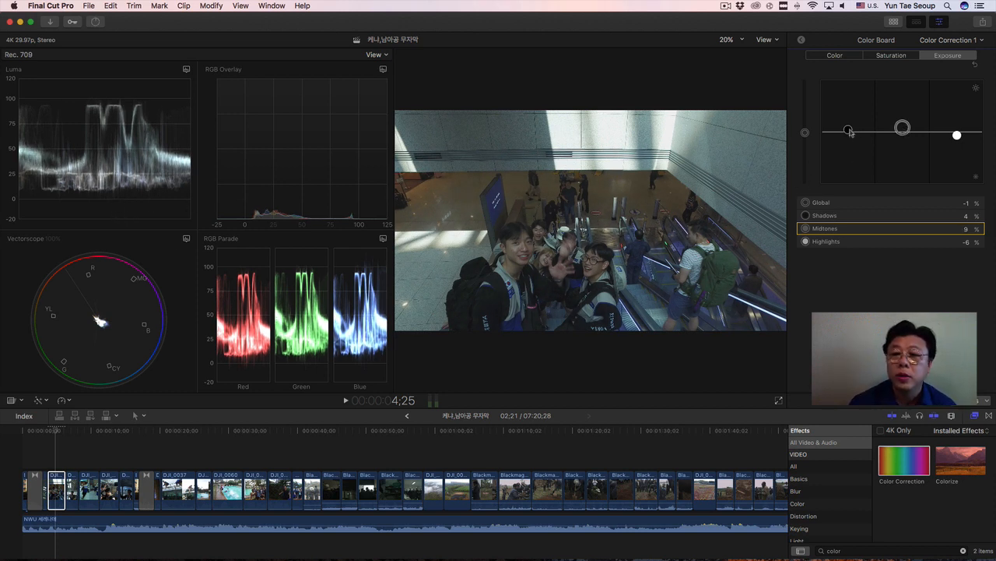
pyautogui.moveTo(848, 130); pyautogui.dragTo(848, 133)
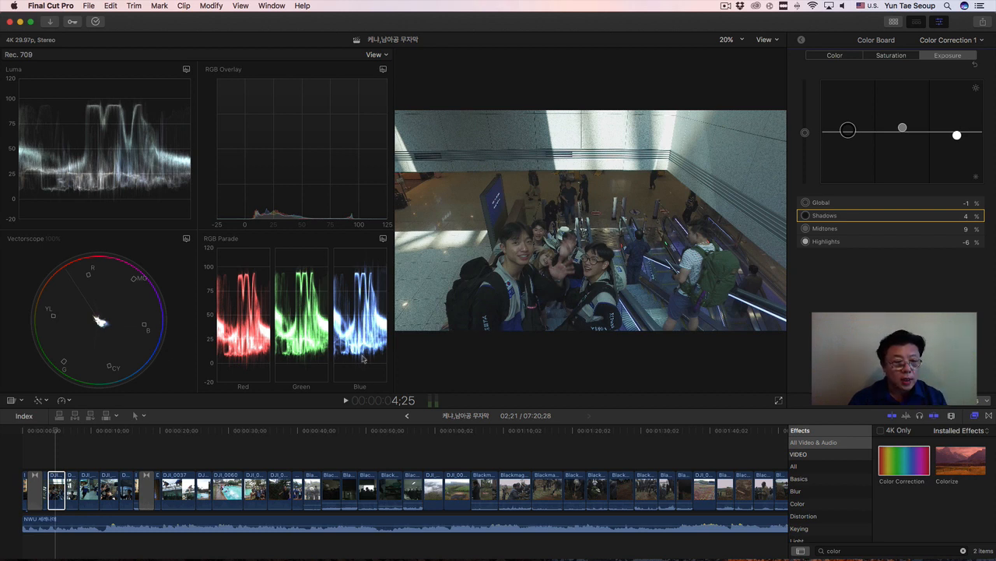
# Play back the corrected escalator clip from 3;20, and place the playhead at 4;15.
pyautogui.click(53, 430)
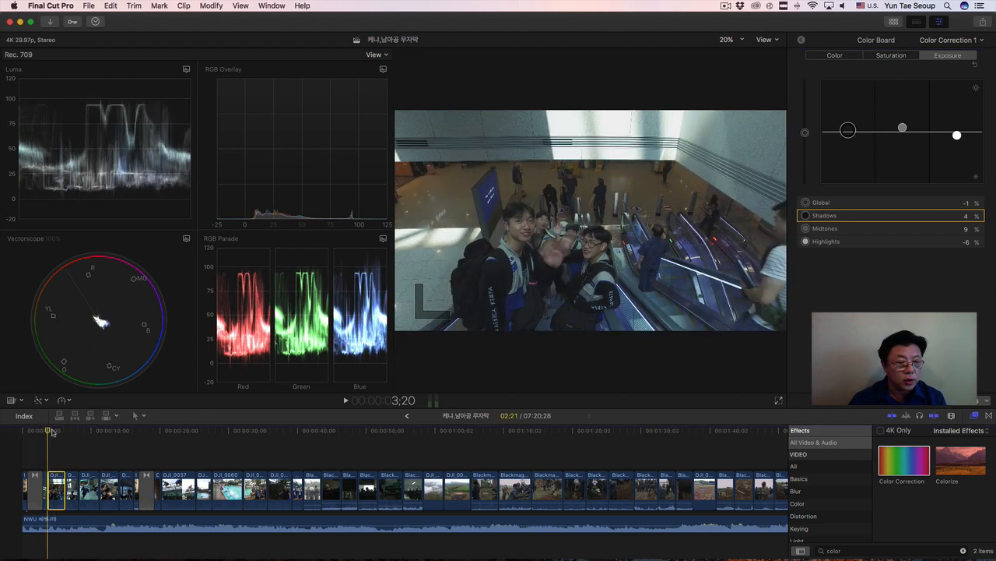
pyautogui.press('space')
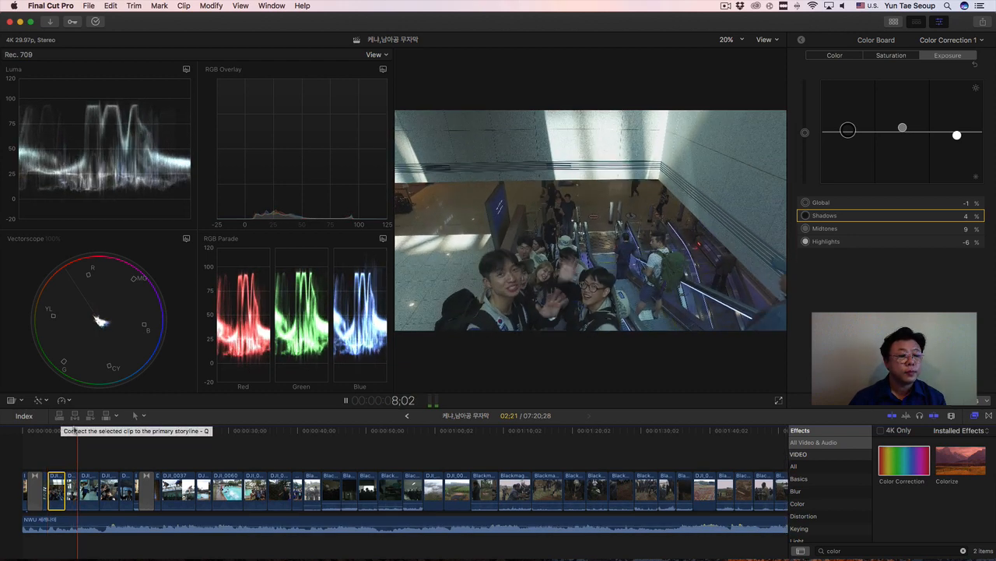
pyautogui.press('space')
pyautogui.moveTo(74, 434); pyautogui.dragTo(51, 437)
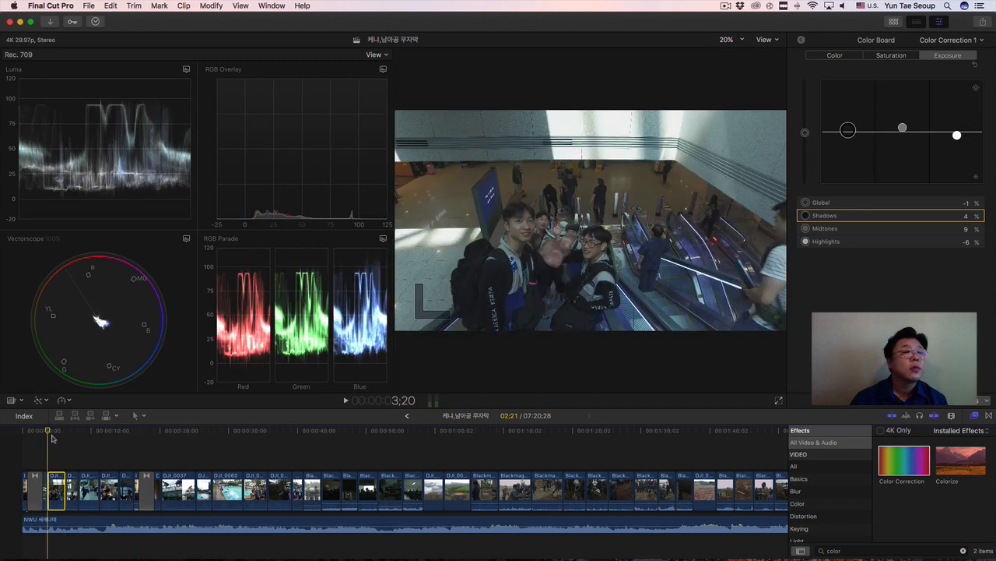
pyautogui.click(53, 436)
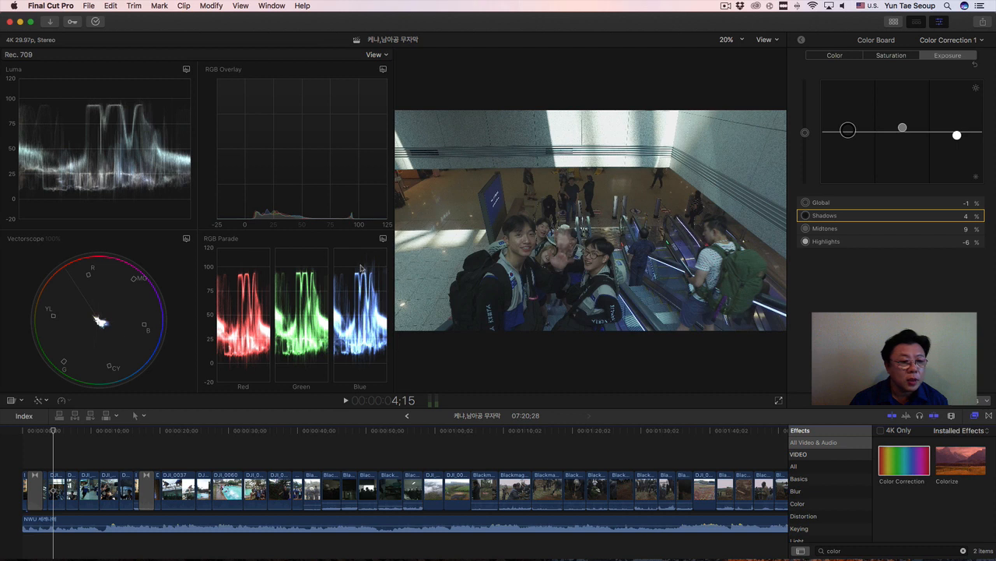
# Tint the escalator clip's Highlights with a hue of 245° at -3%, and set its Highlights saturation to -56%.
pyautogui.click(895, 56)
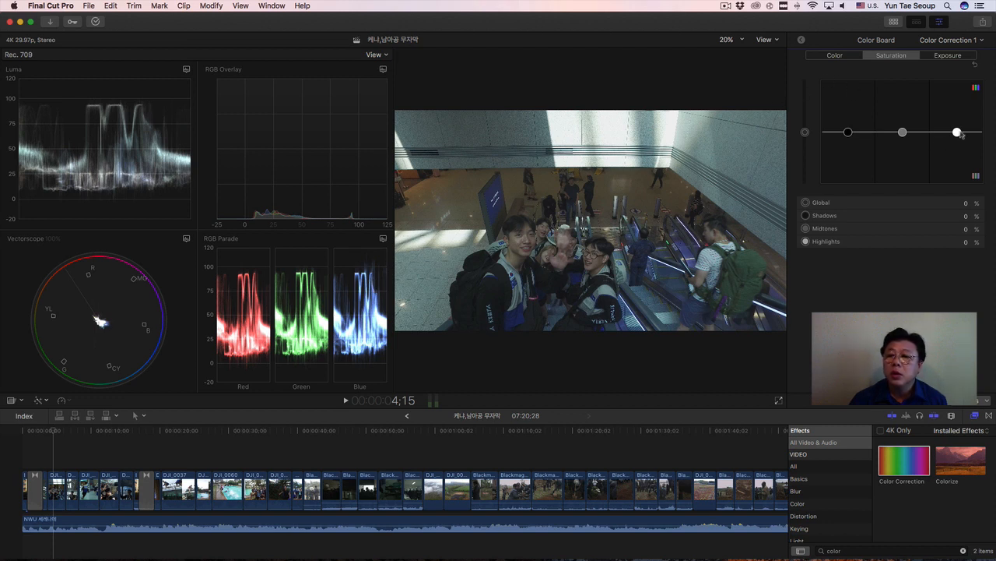
pyautogui.moveTo(960, 133)
pyautogui.mouseDown()
pyautogui.moveTo(956, 177)
pyautogui.moveTo(957, 131)
pyautogui.mouseUp()
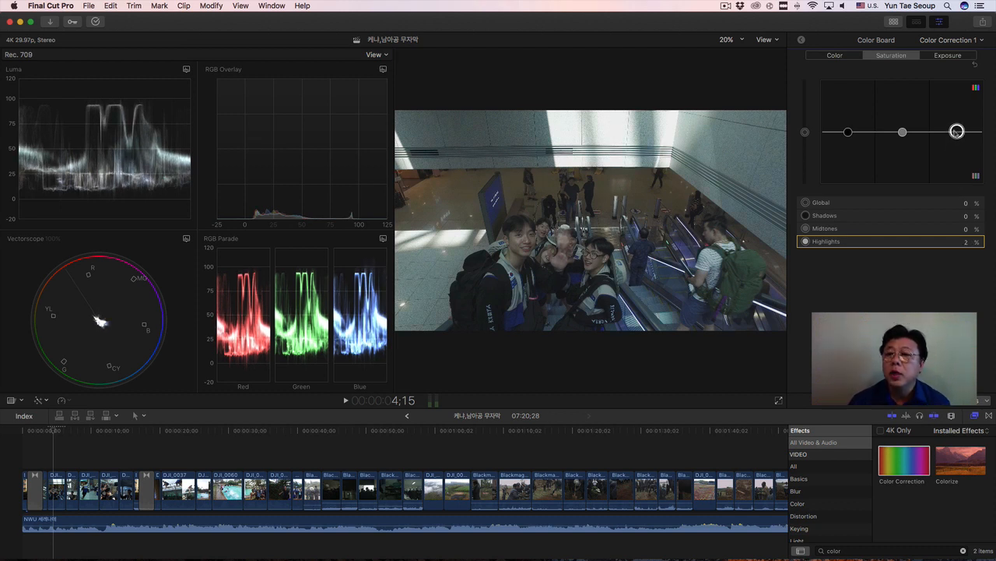
pyautogui.click(836, 56)
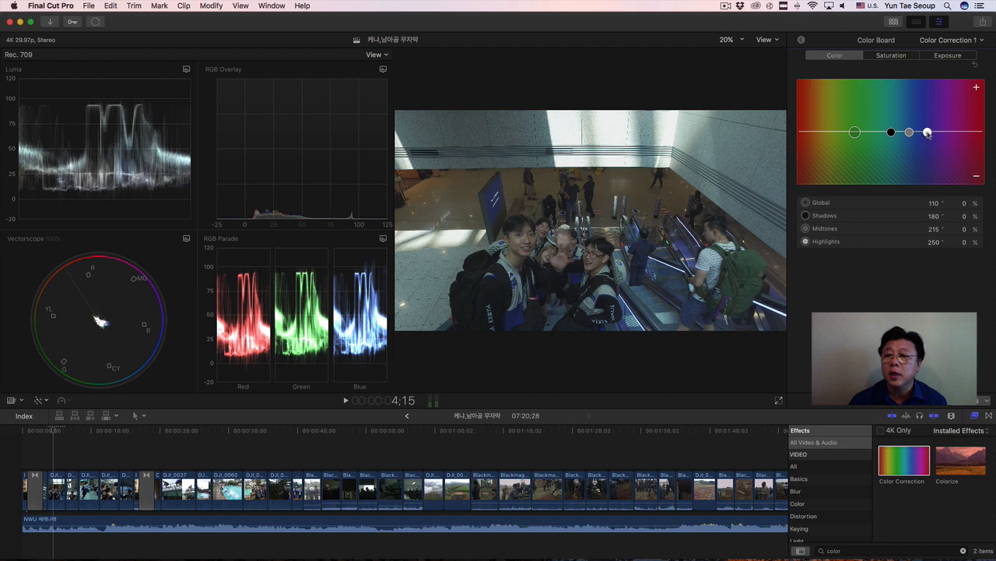
pyautogui.moveTo(926, 133); pyautogui.dragTo(925, 134)
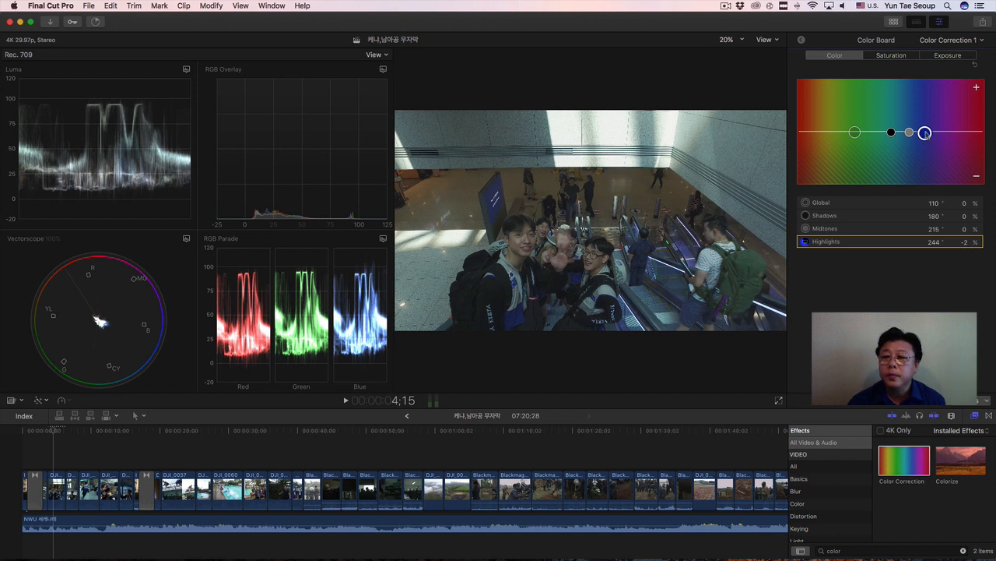
pyautogui.moveTo(925, 133); pyautogui.dragTo(925, 133)
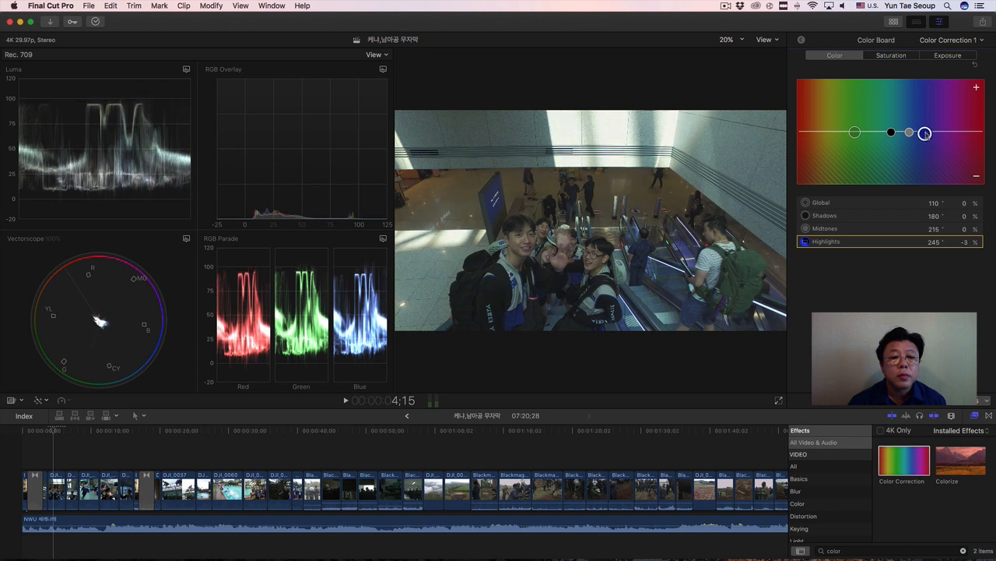
pyautogui.click(906, 56)
pyautogui.moveTo(957, 134); pyautogui.dragTo(957, 161)
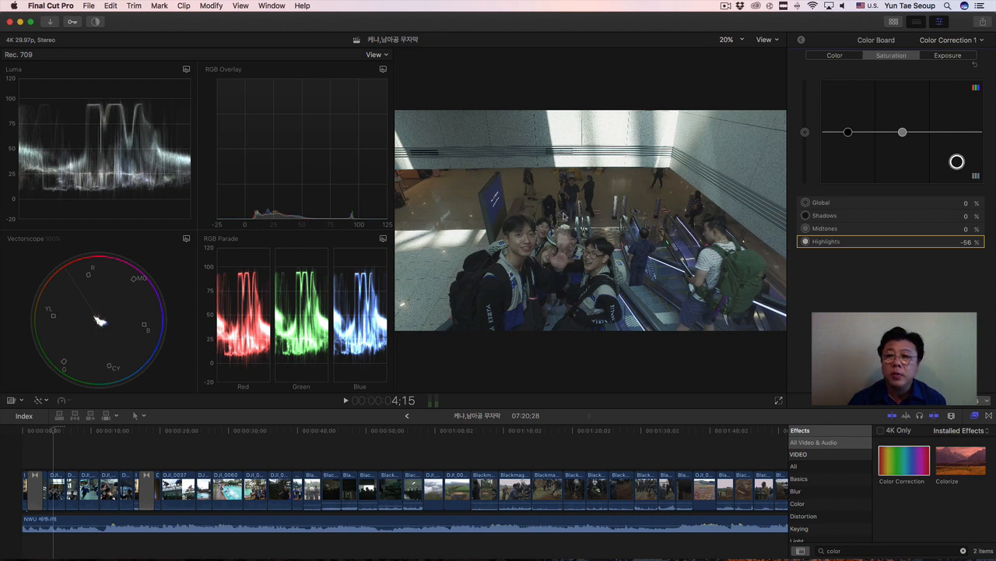
# Set the escalator clip's Global color to 56° at -3%, with the Vectorscope scale switched to 133%.
pyautogui.click(837, 57)
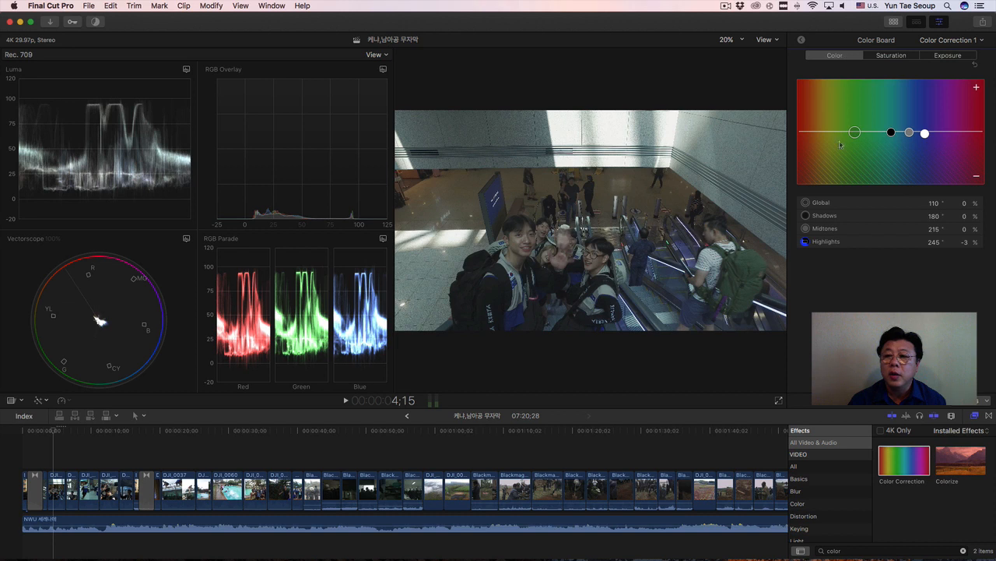
pyautogui.moveTo(855, 134); pyautogui.dragTo(829, 134)
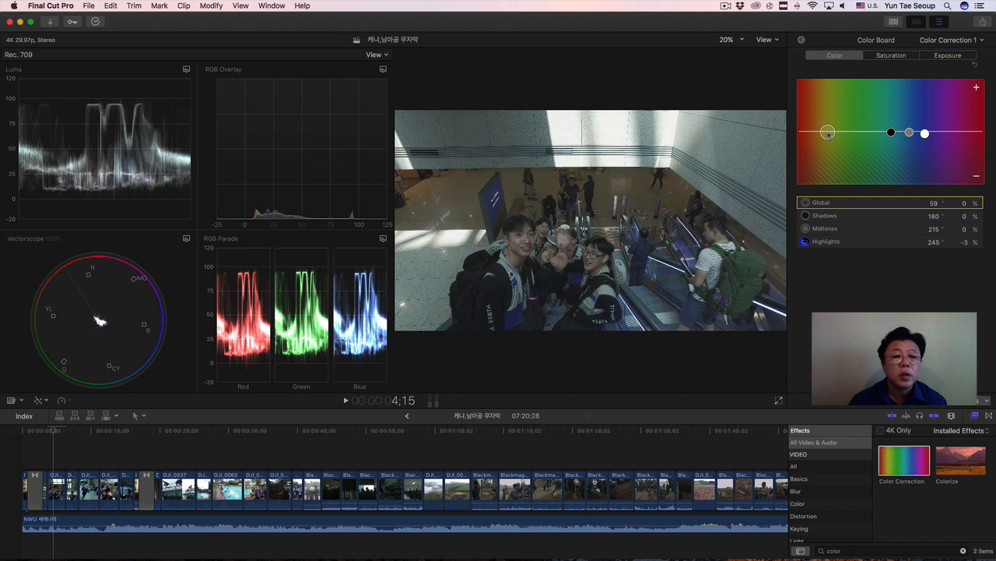
pyautogui.moveTo(828, 134); pyautogui.dragTo(829, 133)
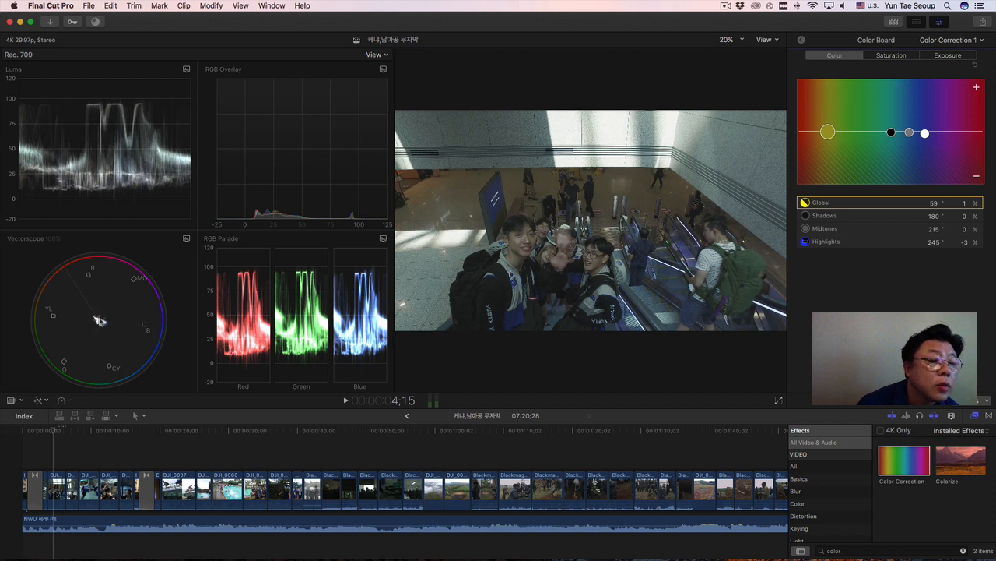
pyautogui.click(186, 239)
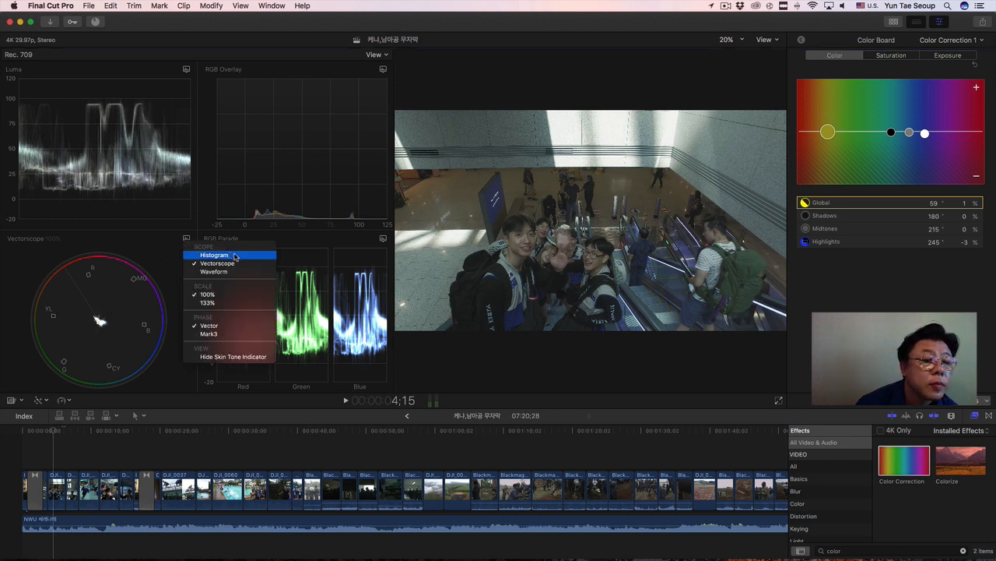
pyautogui.click(244, 304)
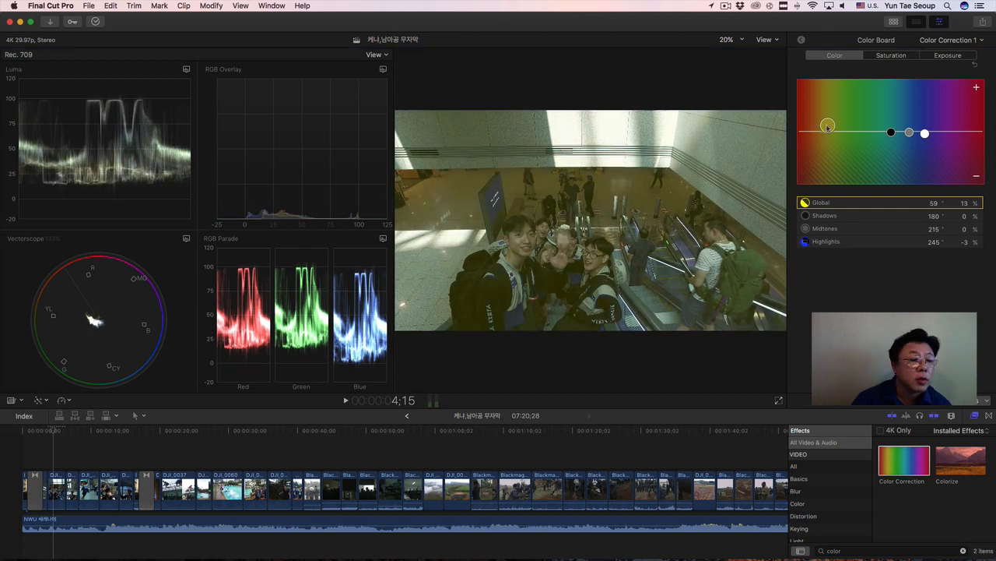
pyautogui.moveTo(828, 132)
pyautogui.mouseDown()
pyautogui.moveTo(828, 145)
pyautogui.moveTo(827, 135)
pyautogui.mouseUp()
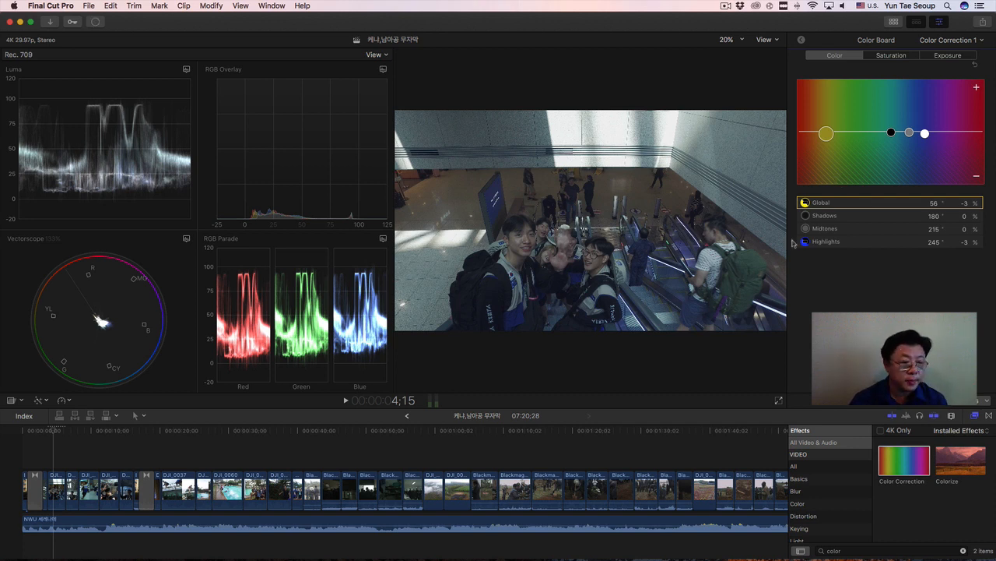
# Select the airport terminal clip at 7;07 and set its exposure Shadows to -3%, Highlights to -11% and Midtones to 31%.
pyautogui.click(65, 433)
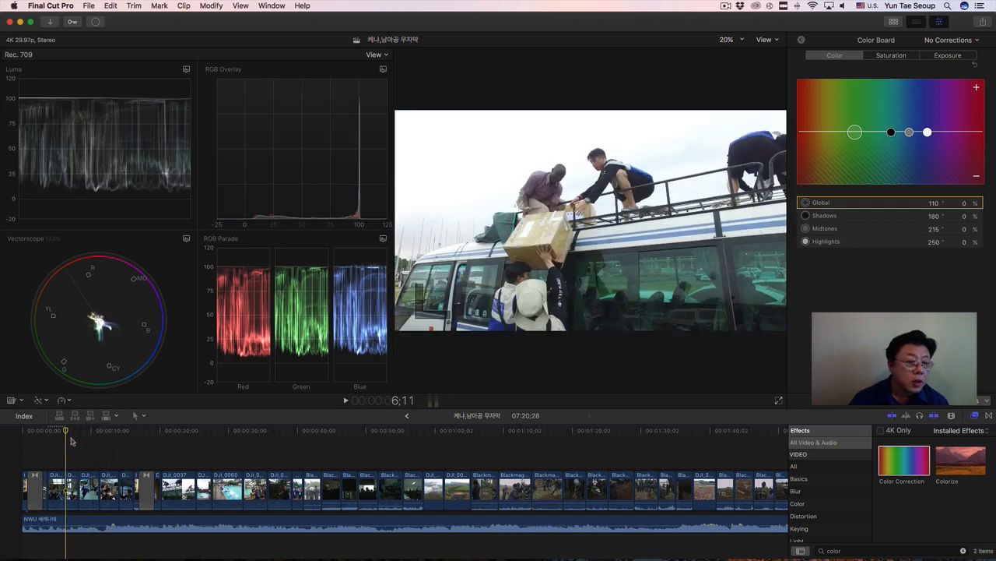
pyautogui.moveTo(69, 432); pyautogui.dragTo(73, 433)
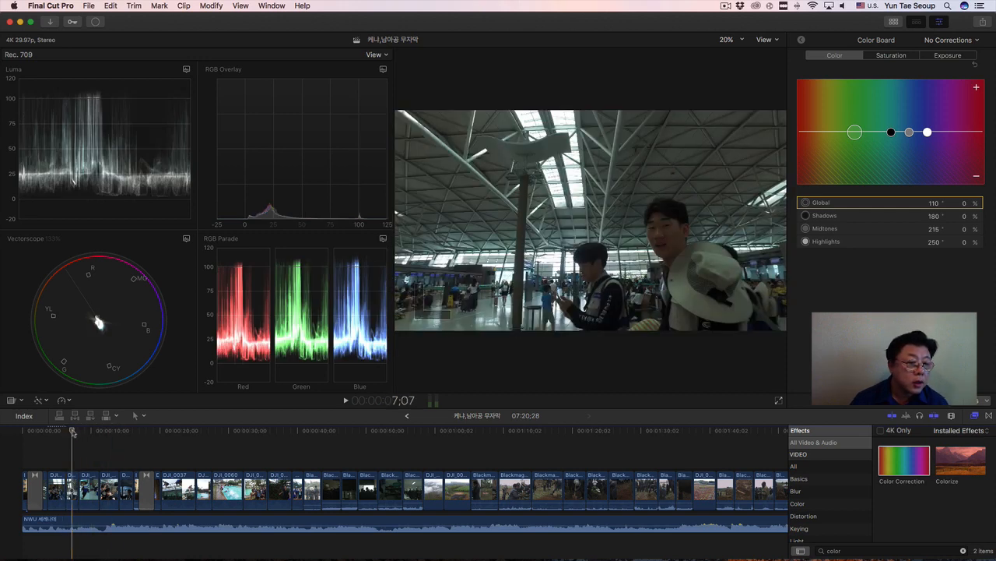
pyautogui.click(76, 490)
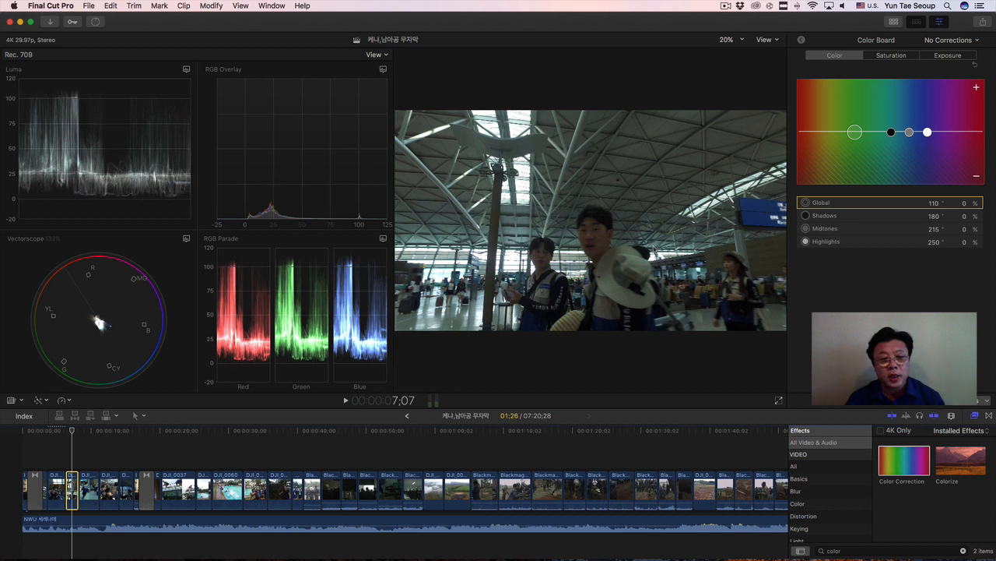
pyautogui.click(966, 58)
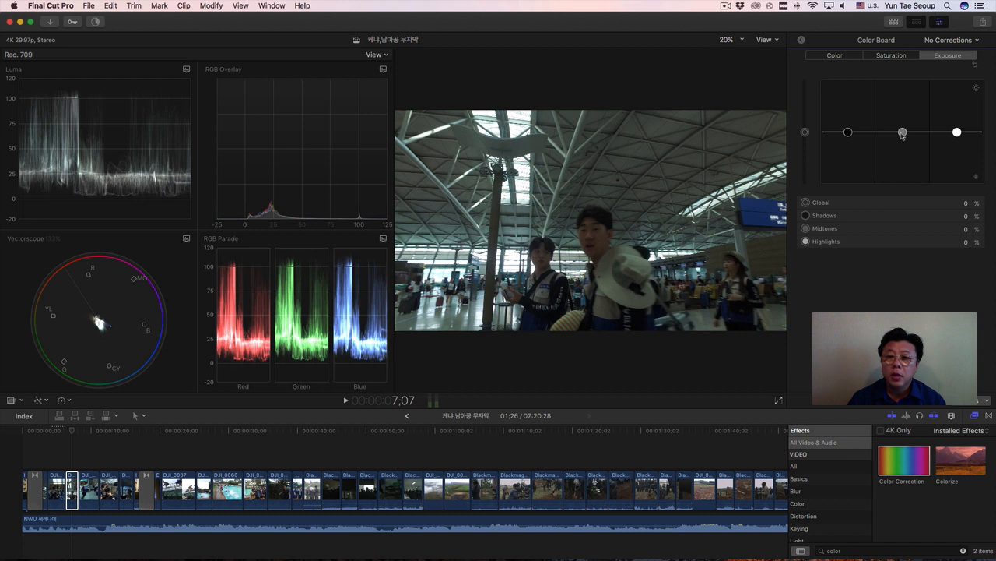
pyautogui.moveTo(903, 133); pyautogui.dragTo(902, 122)
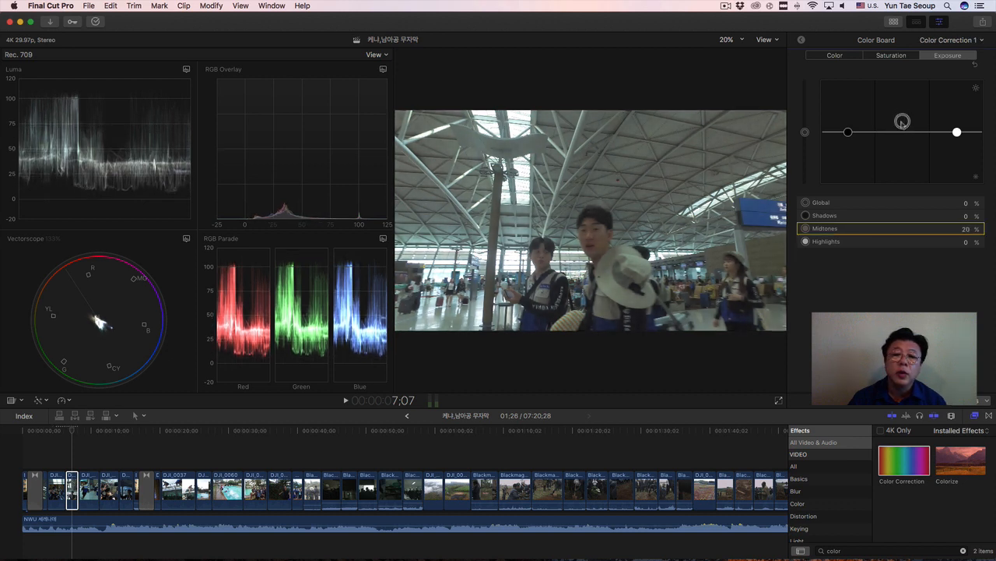
pyautogui.click(848, 133)
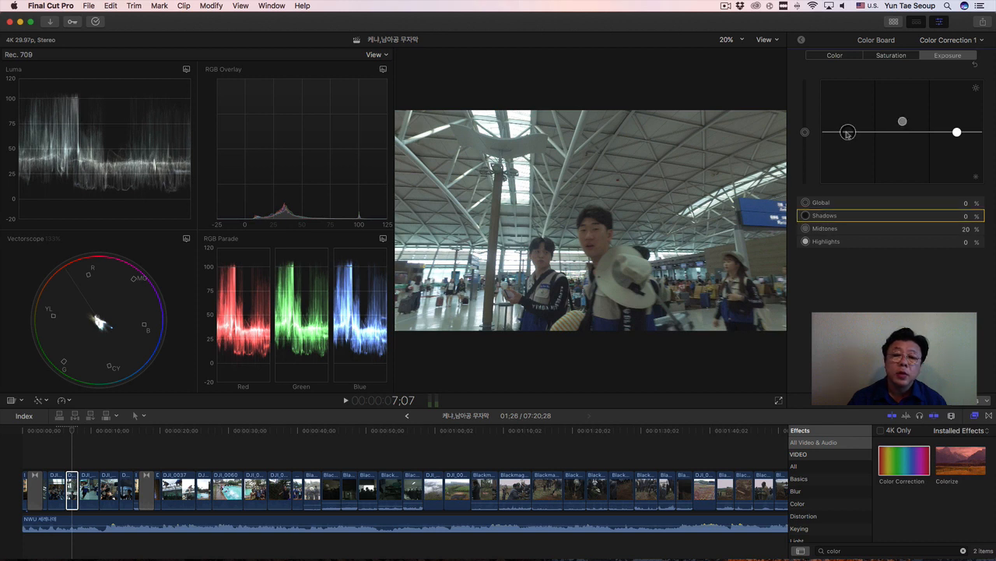
pyautogui.moveTo(848, 133); pyautogui.dragTo(847, 135)
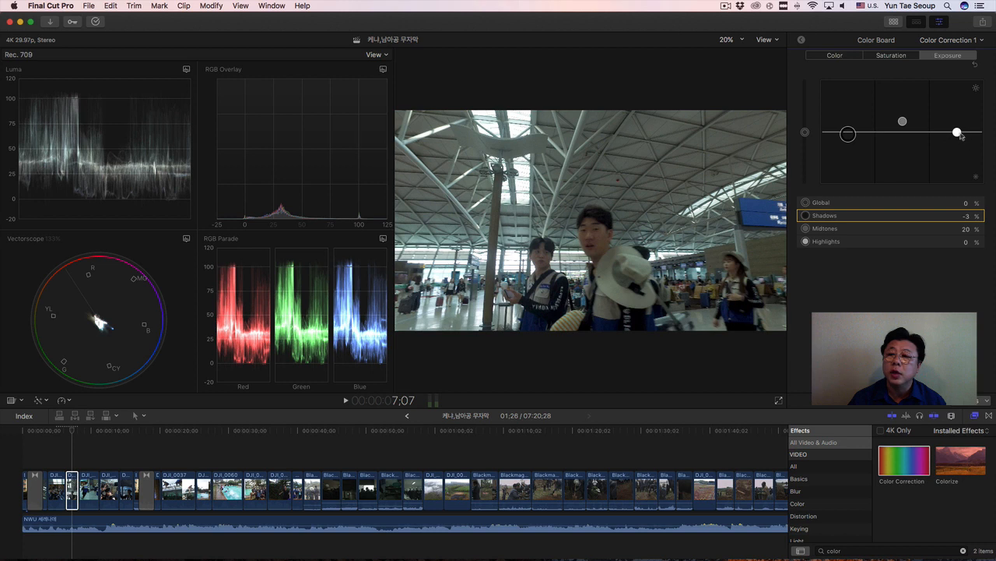
pyautogui.moveTo(957, 132); pyautogui.dragTo(957, 137)
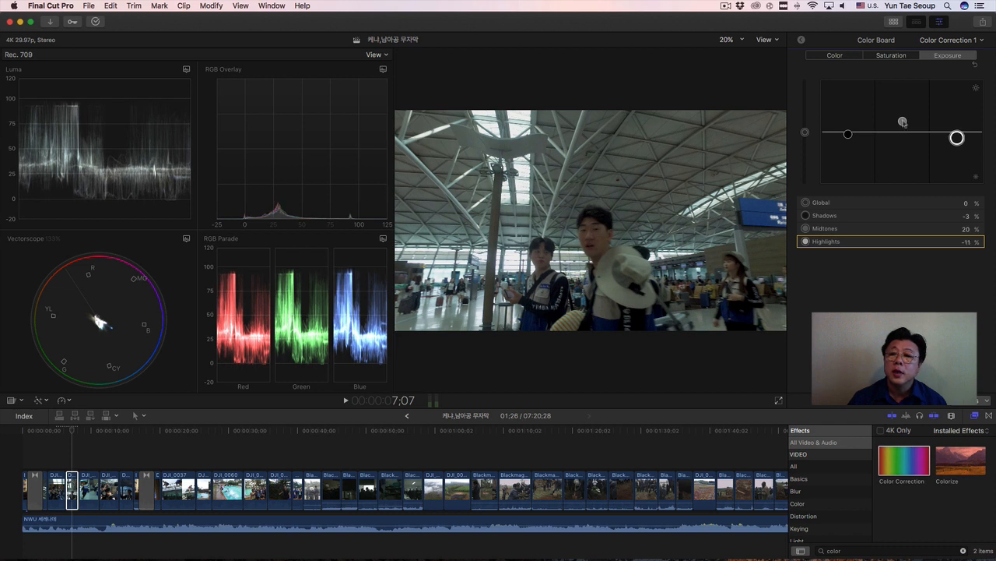
pyautogui.moveTo(902, 122); pyautogui.dragTo(902, 115)
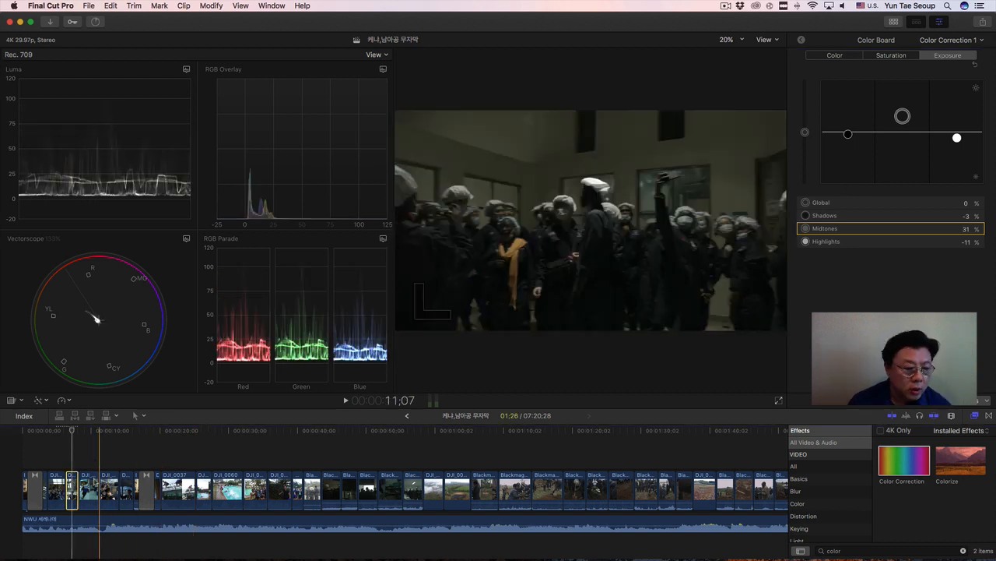
# Select the luggage cart clip at 9;22 and set its exposure Highlights to -9%, Midtones to 20% and Shadows to 3%.
pyautogui.click(93, 487)
pyautogui.click(89, 433)
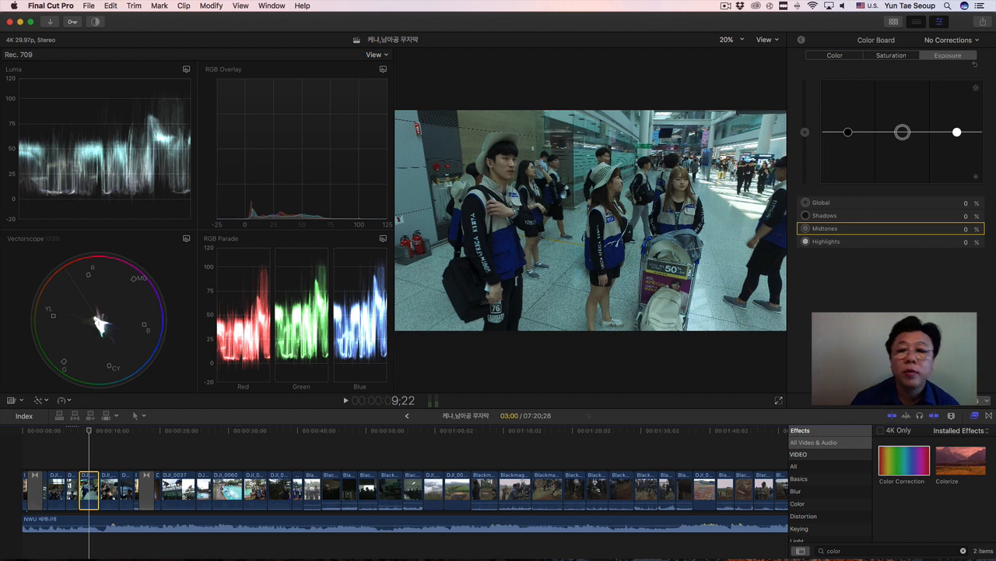
pyautogui.moveTo(957, 132); pyautogui.dragTo(956, 136)
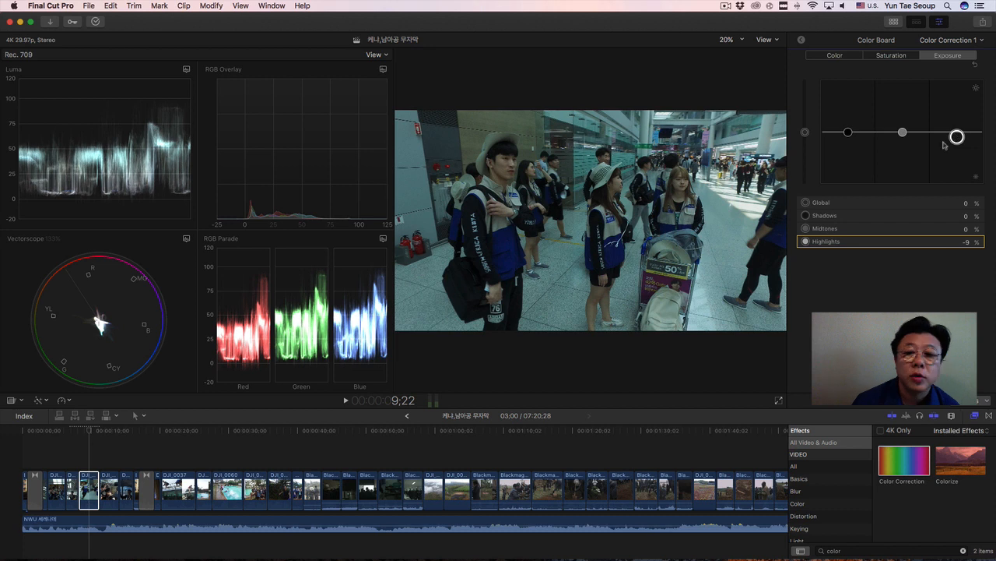
pyautogui.moveTo(848, 132)
pyautogui.mouseDown()
pyautogui.moveTo(902, 132)
pyautogui.moveTo(903, 120)
pyautogui.moveTo(848, 134)
pyautogui.mouseUp()
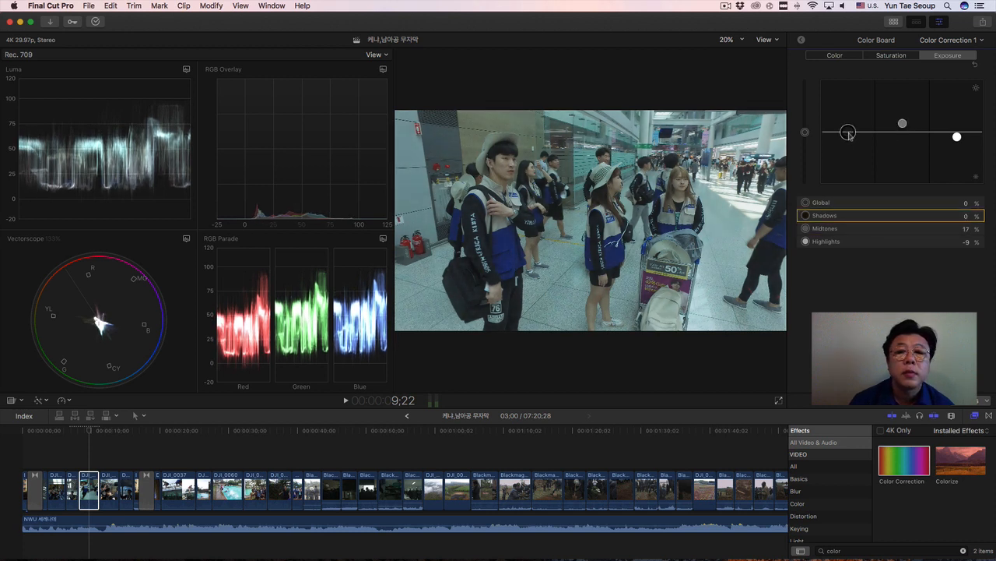
pyautogui.click(903, 123)
pyautogui.moveTo(902, 123); pyautogui.dragTo(849, 133)
pyautogui.click(849, 133)
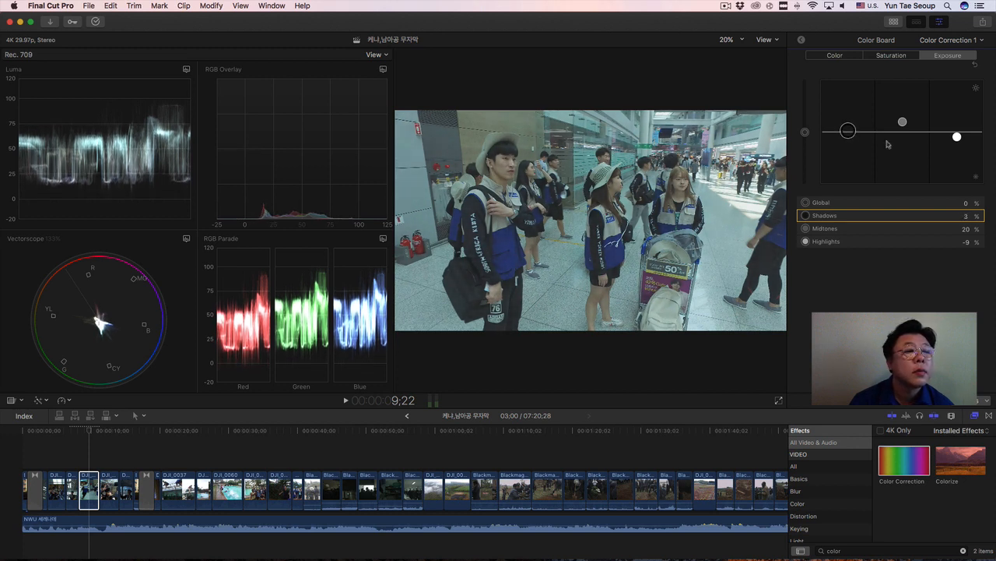
# Refine the luggage cart clip's exposure to -7% for Highlights and 12% for Midtones.
pyautogui.click(957, 137)
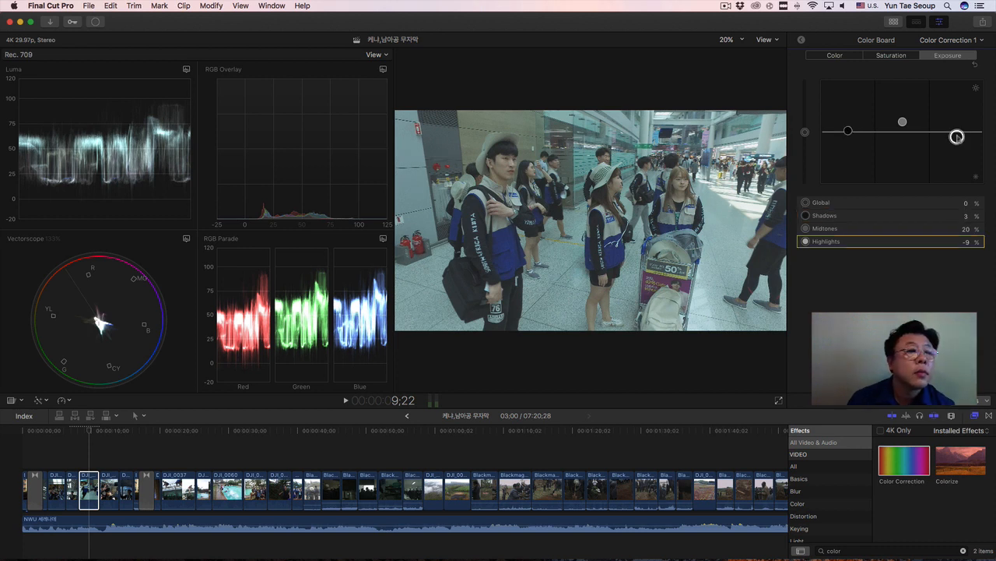
pyautogui.moveTo(957, 137); pyautogui.dragTo(957, 135)
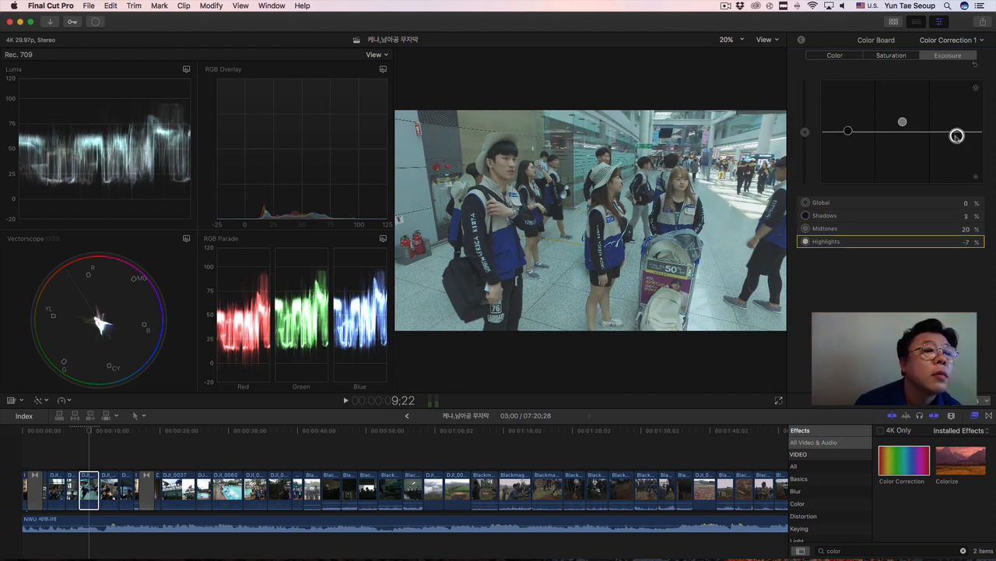
pyautogui.moveTo(902, 122); pyautogui.dragTo(902, 125)
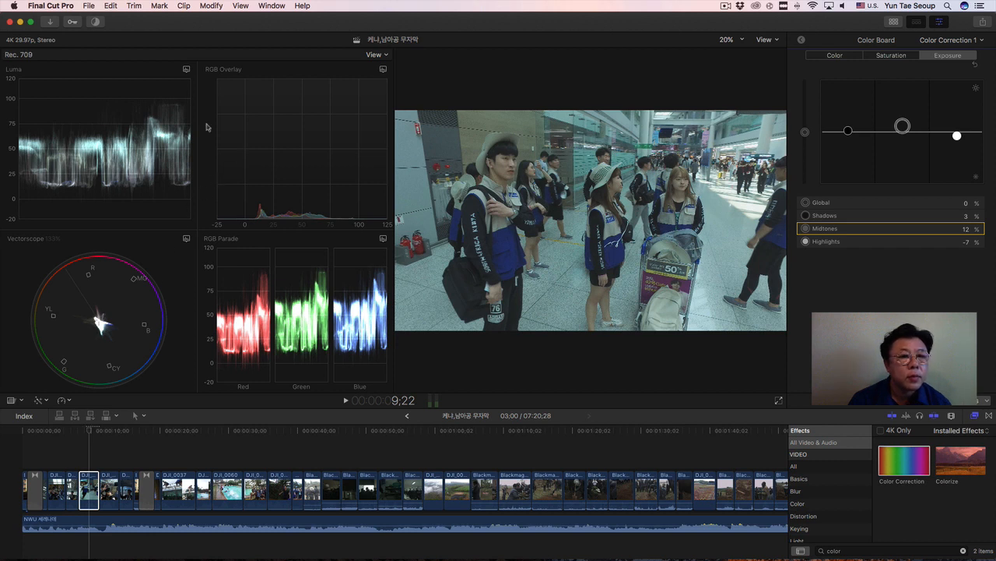
# Select the waiting group clip at 12;18 and set its exposure Highlights to -8%, Midtones to 15% and Shadows to 0%.
pyautogui.click(110, 488)
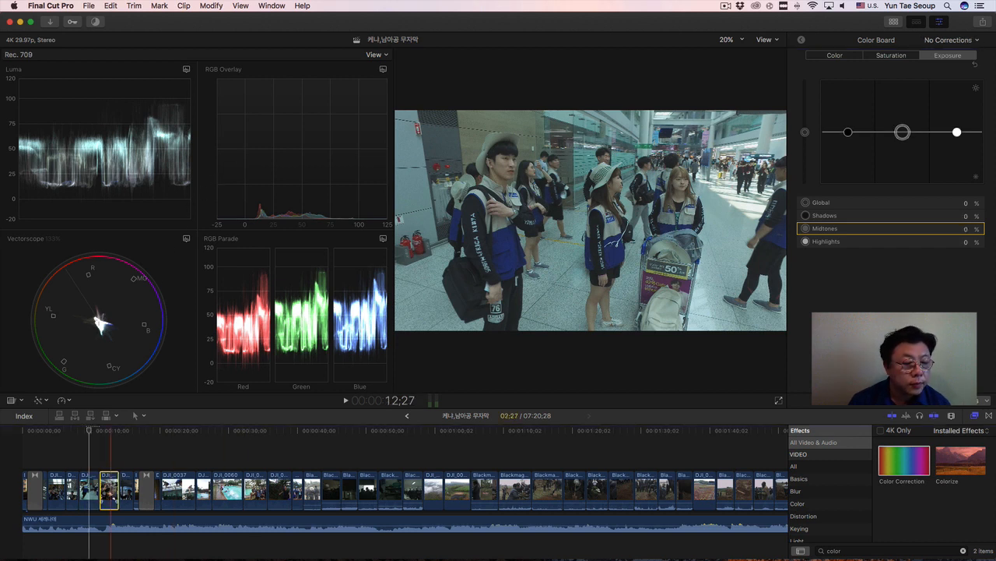
pyautogui.click(109, 431)
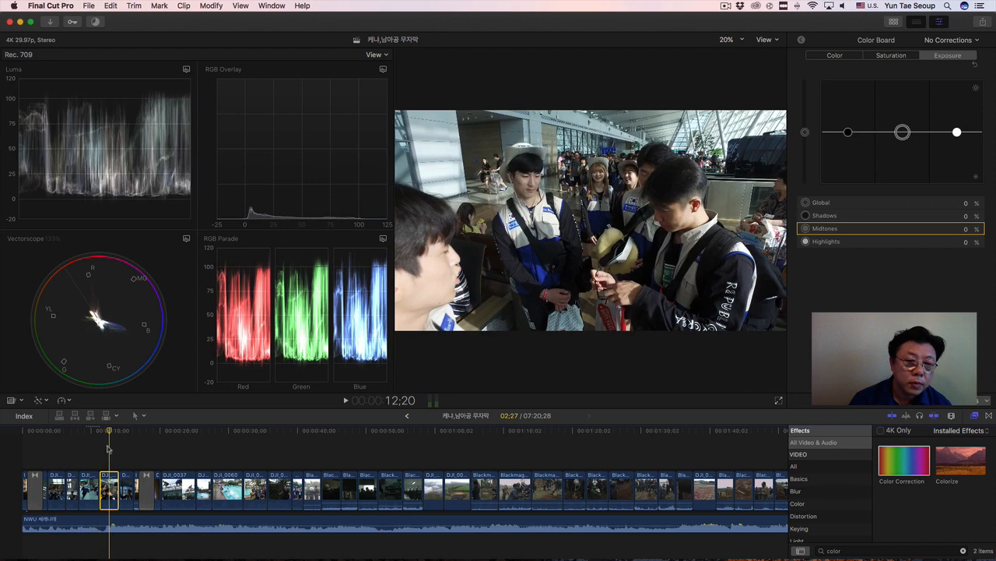
pyautogui.click(109, 431)
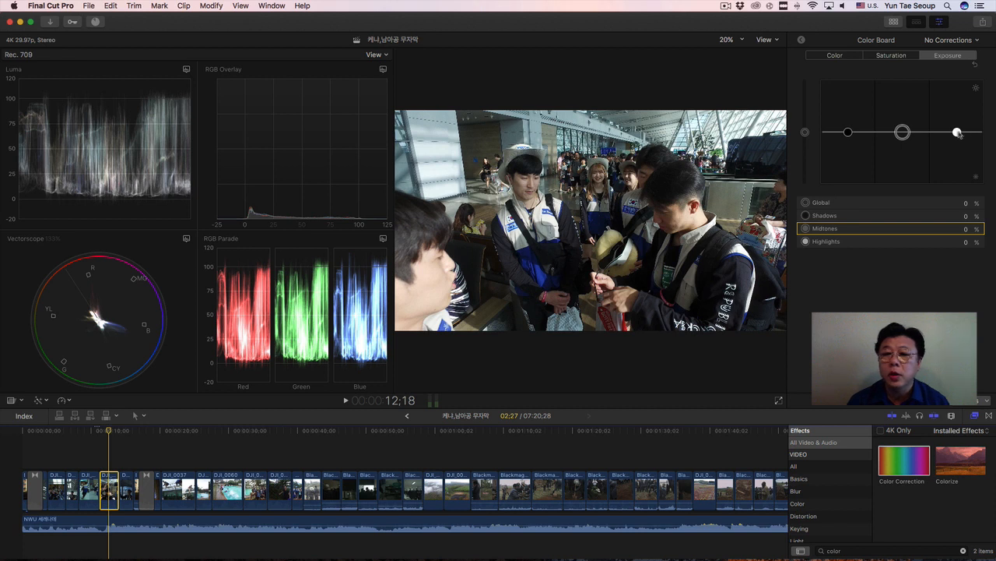
pyautogui.moveTo(959, 133); pyautogui.dragTo(957, 136)
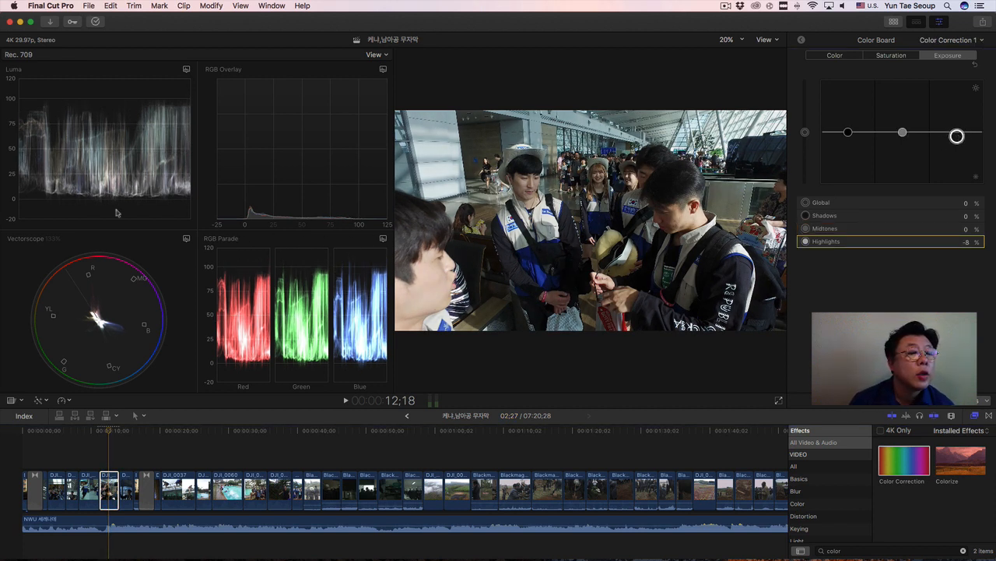
pyautogui.click(849, 132)
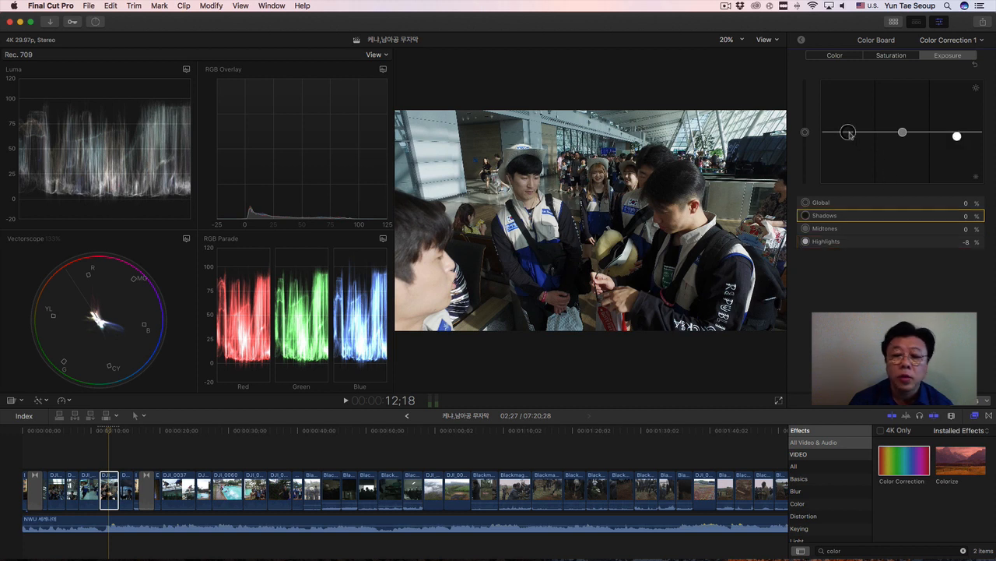
pyautogui.moveTo(851, 134); pyautogui.dragTo(851, 132)
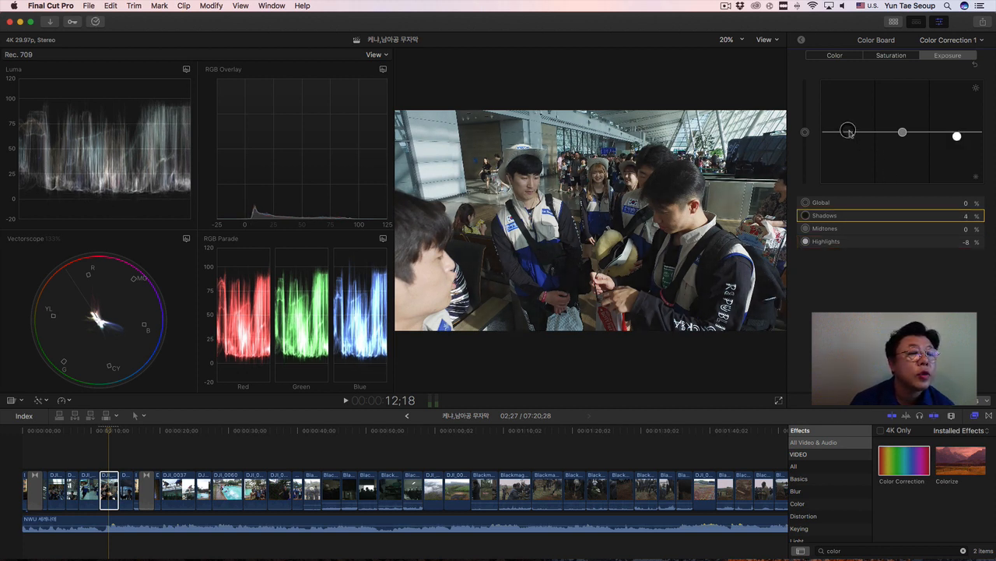
pyautogui.click(903, 132)
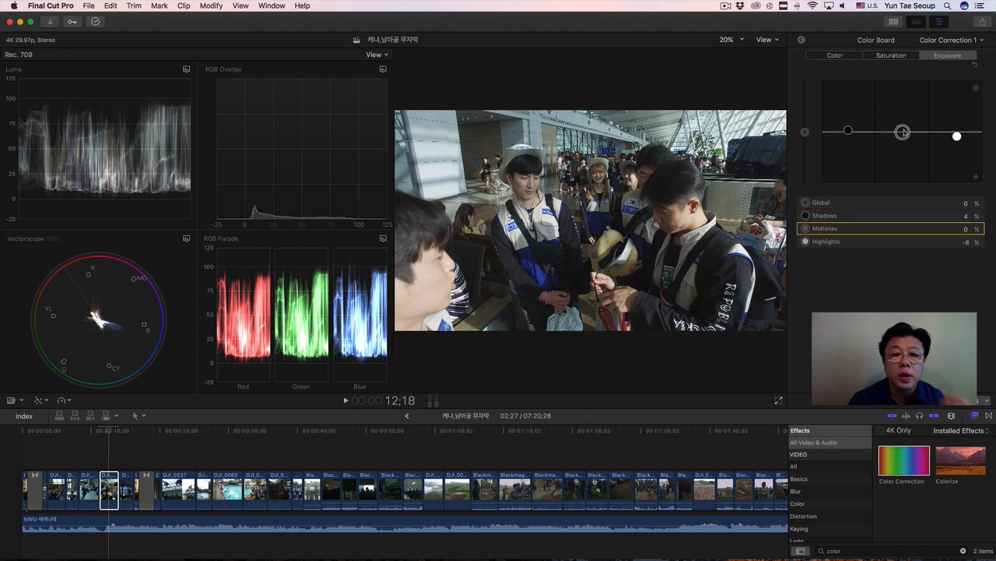
pyautogui.moveTo(903, 132); pyautogui.dragTo(849, 133)
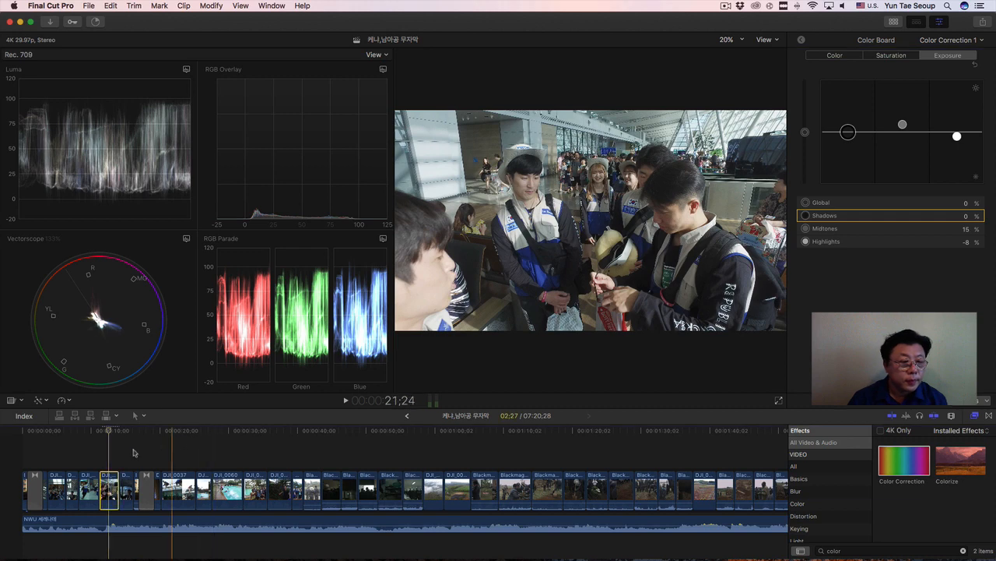
# Select the glass boarding bridge clip, place the playhead at 15;00, and set its exposure Shadows to 6%.
pyautogui.click(130, 481)
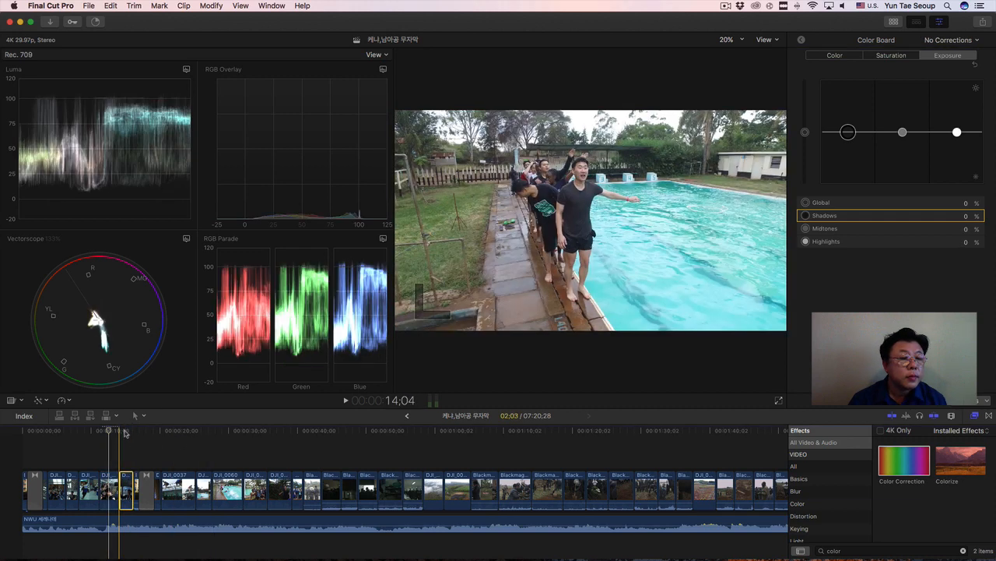
pyautogui.click(125, 432)
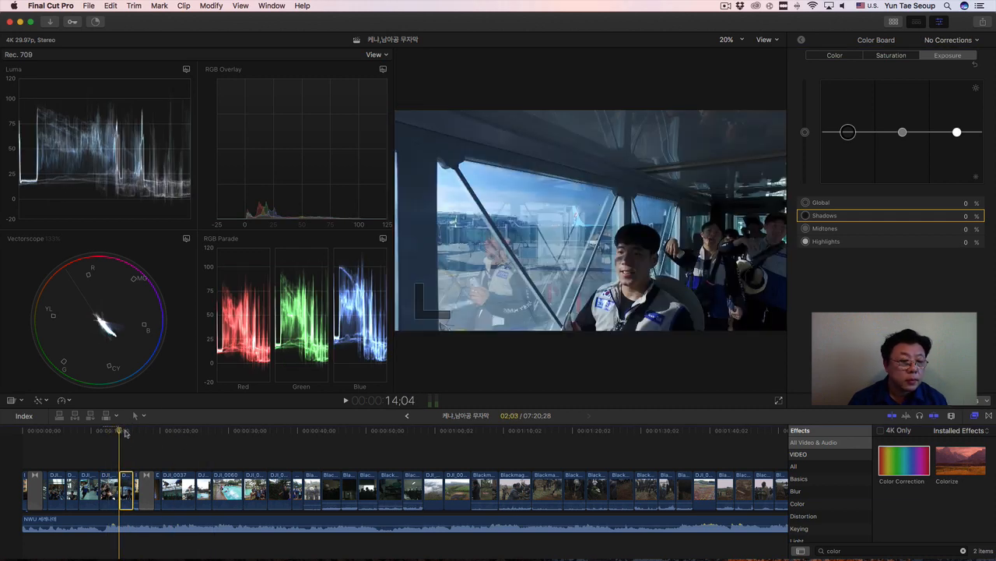
pyautogui.moveTo(123, 433); pyautogui.dragTo(126, 432)
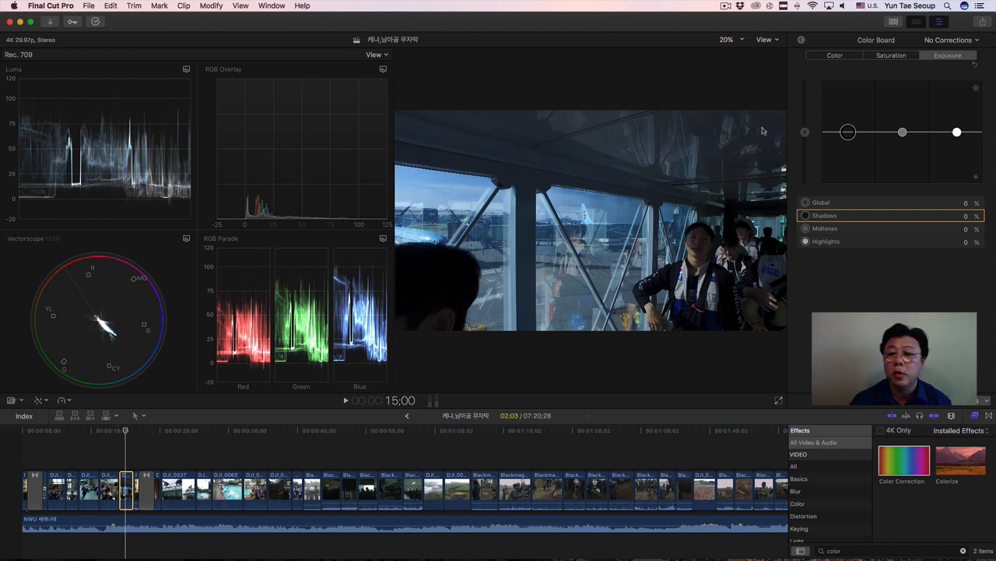
pyautogui.click(849, 134)
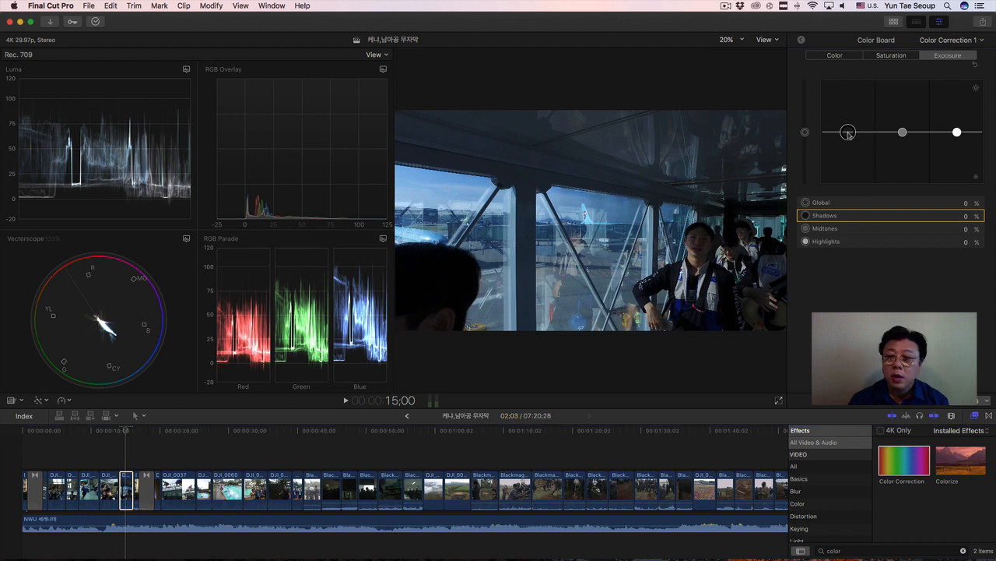
pyautogui.moveTo(848, 135); pyautogui.dragTo(849, 133)
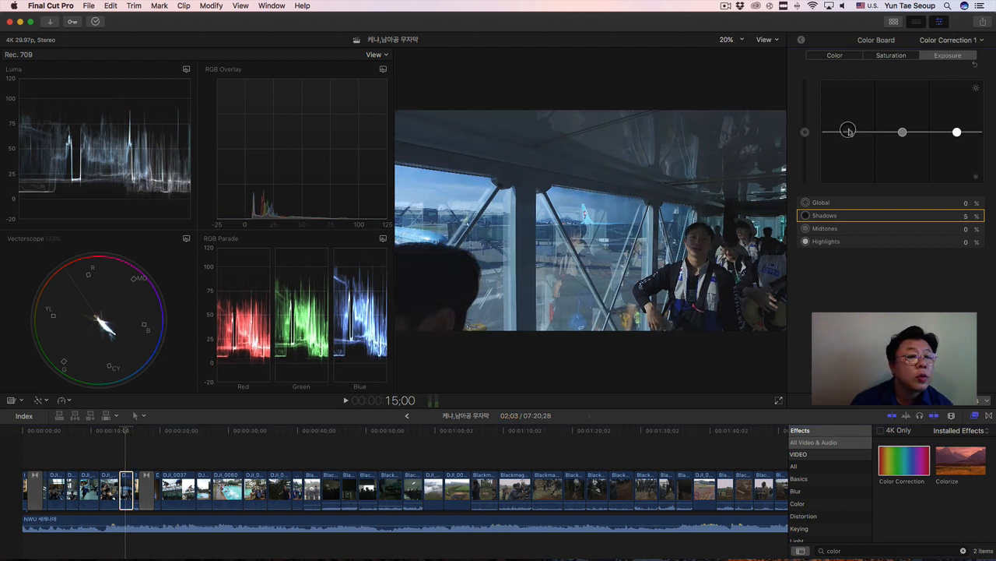
pyautogui.moveTo(848, 131); pyautogui.dragTo(849, 130)
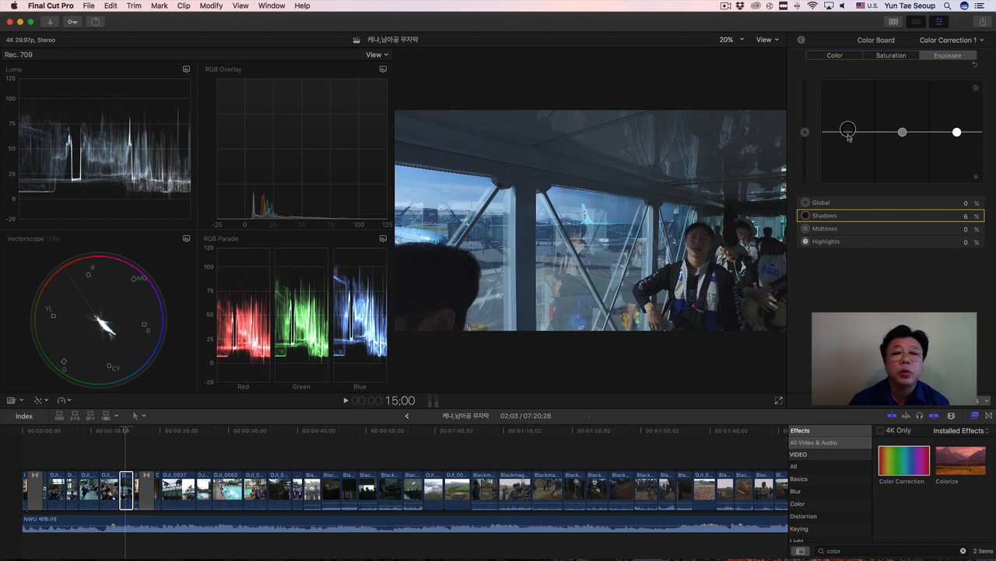
# Balance the boarding bridge clip's exposure with Highlights at 4%, Midtones at 12% and Shadows at 6%.
pyautogui.moveTo(958, 135); pyautogui.dragTo(902, 127)
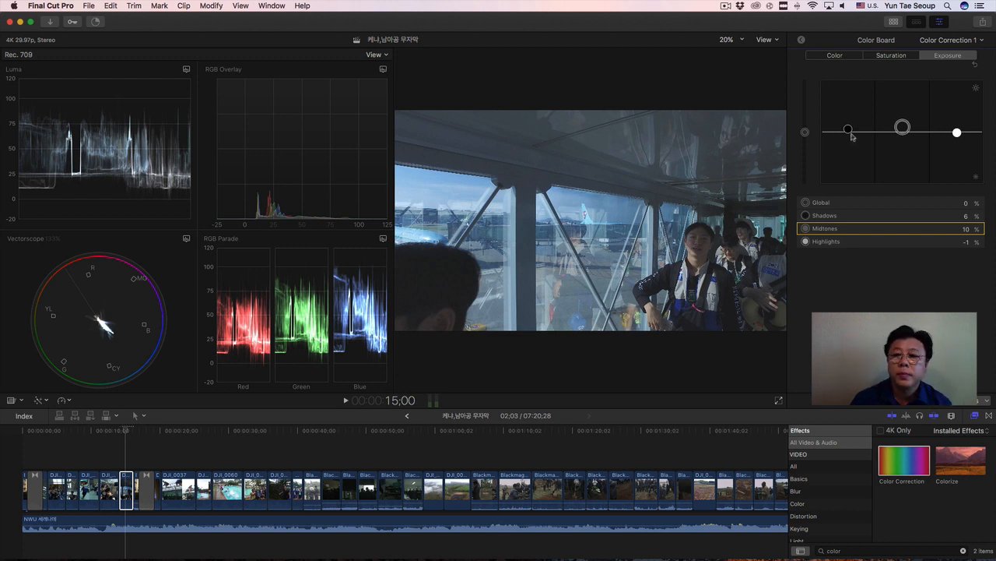
pyautogui.moveTo(848, 130); pyautogui.dragTo(850, 132)
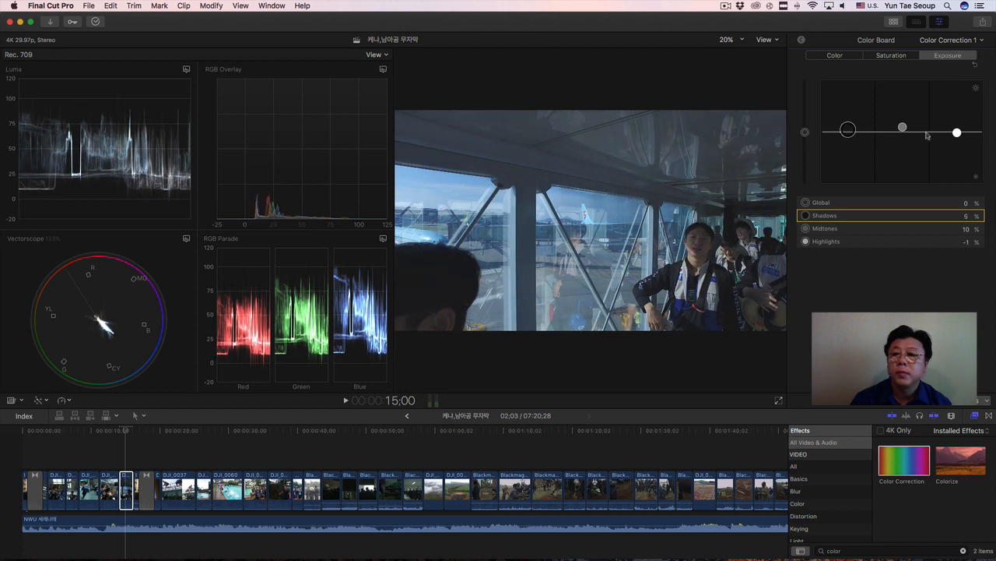
pyautogui.moveTo(902, 127); pyautogui.dragTo(849, 130)
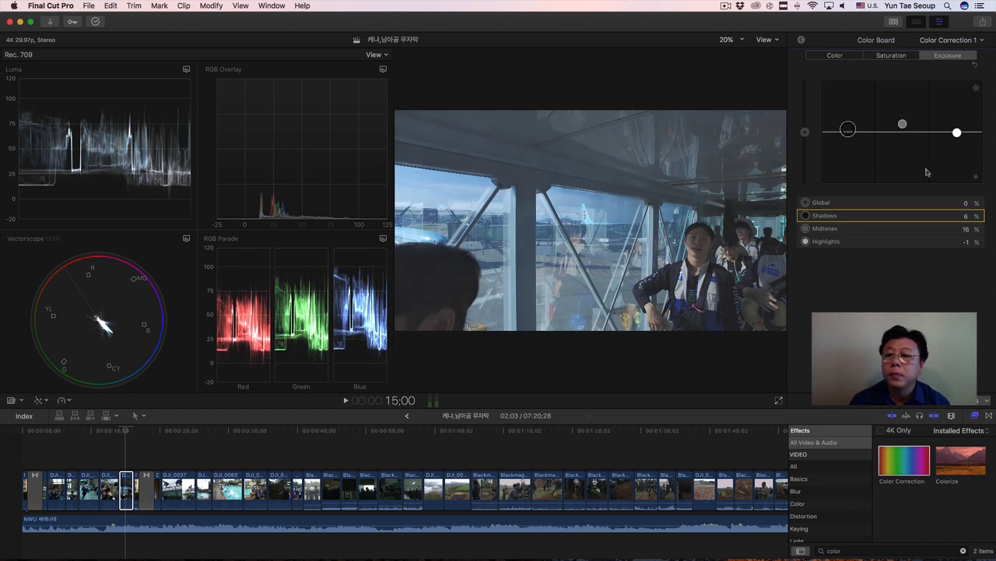
pyautogui.click(958, 134)
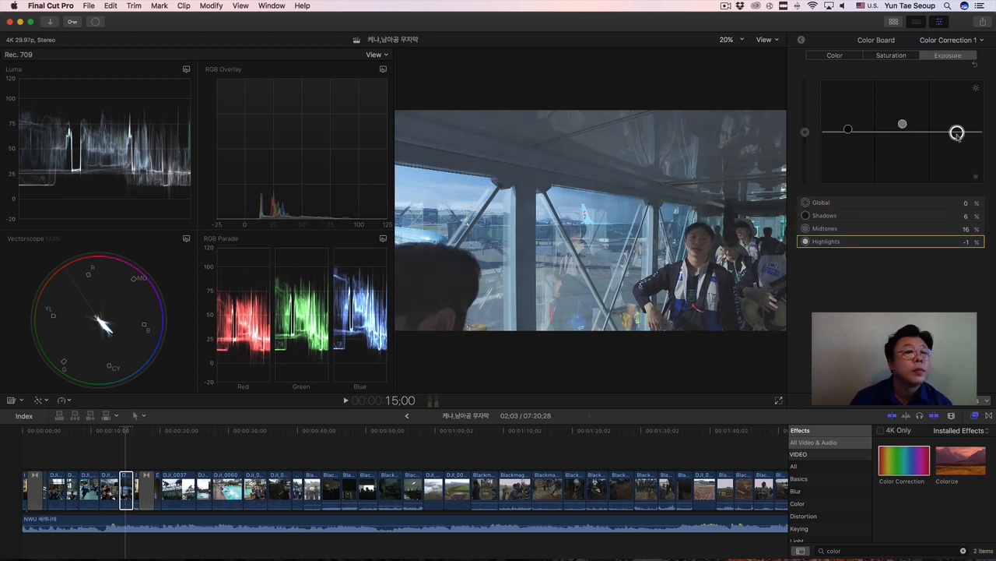
pyautogui.moveTo(959, 134); pyautogui.dragTo(848, 129)
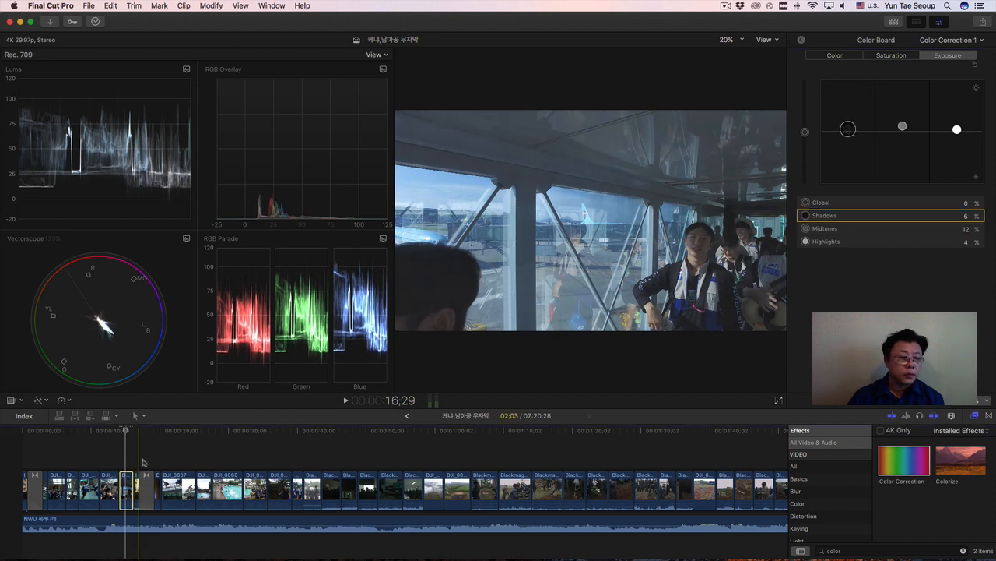
# Place the playhead at 19;08 and set exposure Highlights to -22% on the dark group clip at 16;29.
pyautogui.click(134, 482)
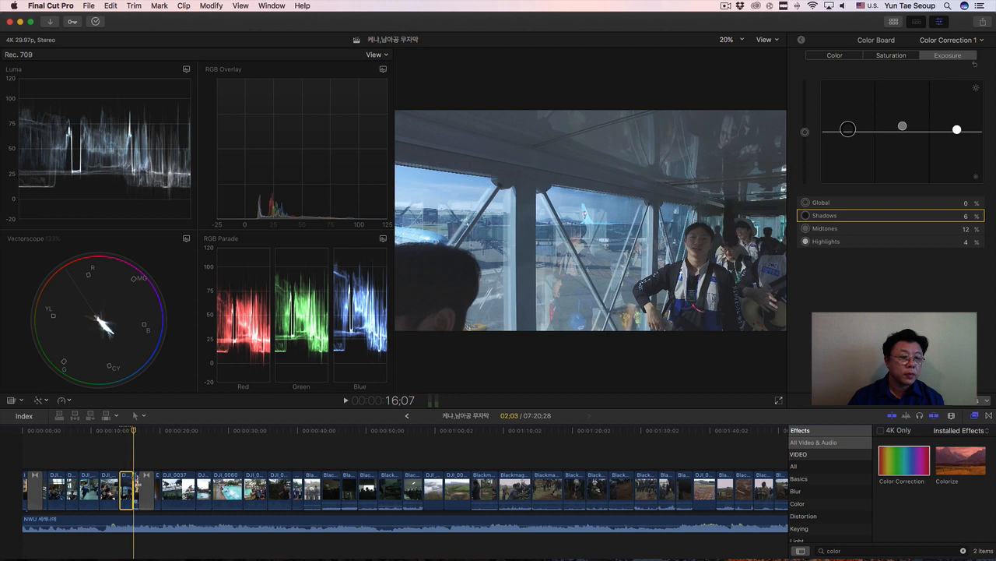
pyautogui.click(137, 483)
pyautogui.click(139, 433)
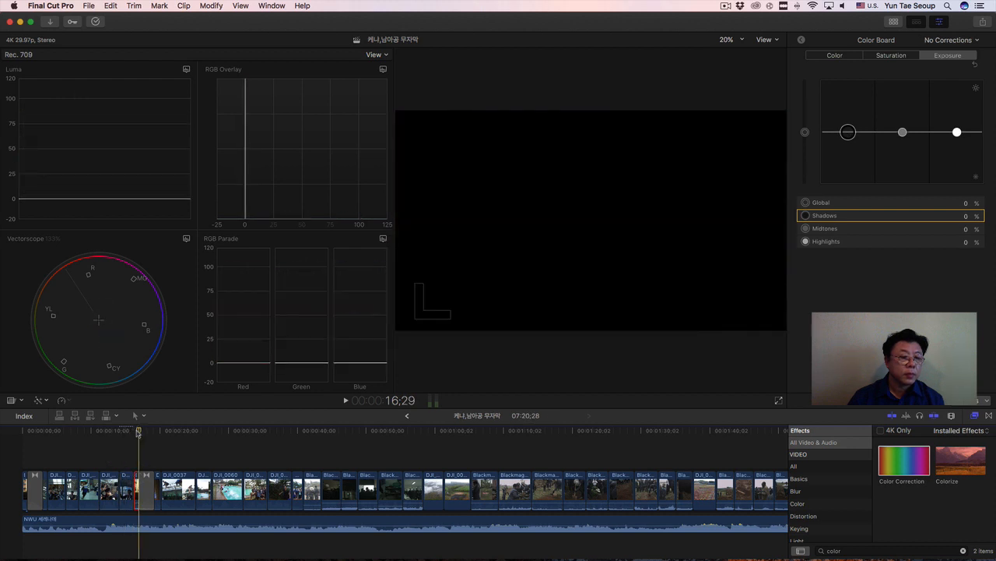
pyautogui.moveTo(138, 433); pyautogui.dragTo(140, 434)
pyautogui.click(161, 434)
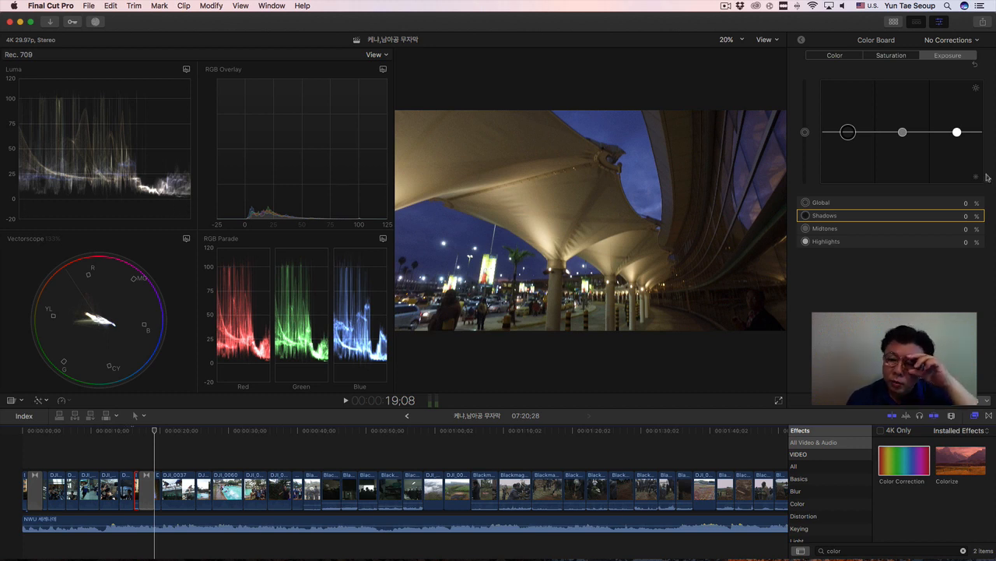
pyautogui.moveTo(957, 131); pyautogui.dragTo(958, 144)
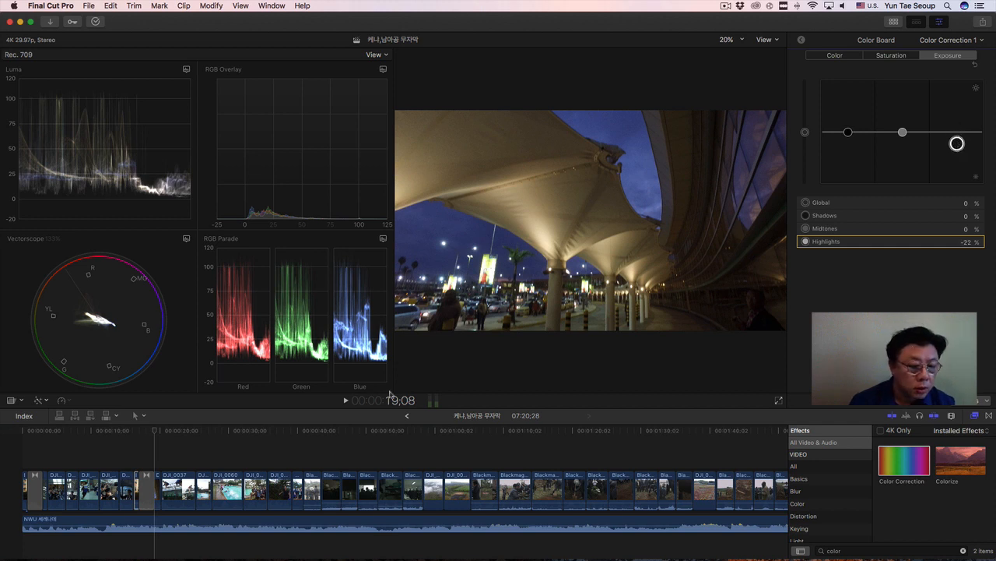
# Select the night canopy clip DJI_0031, place the playhead at 19;21, and set its exposure Highlights to -6% and Midtones to 13%.
pyautogui.click(158, 487)
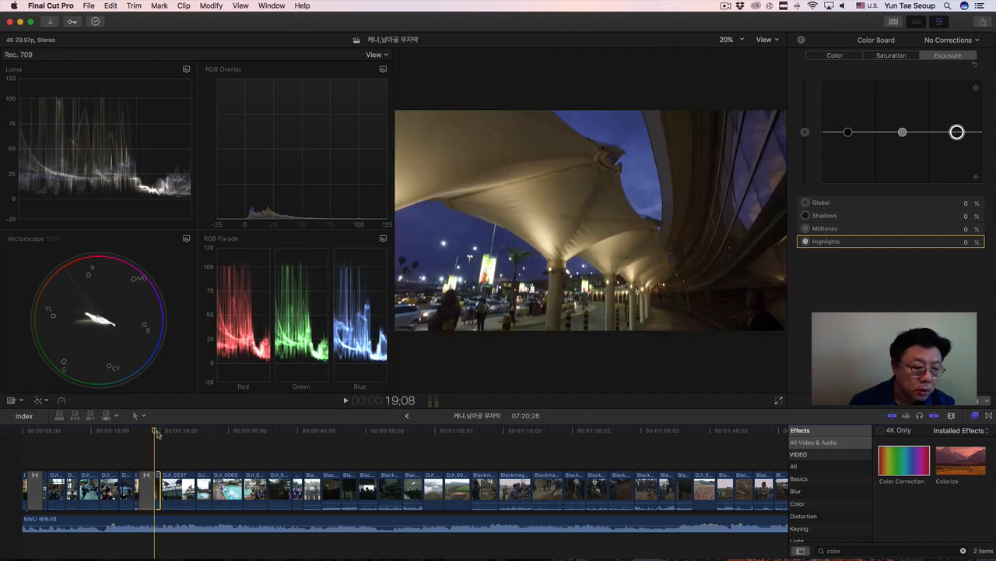
pyautogui.press('super+equal')
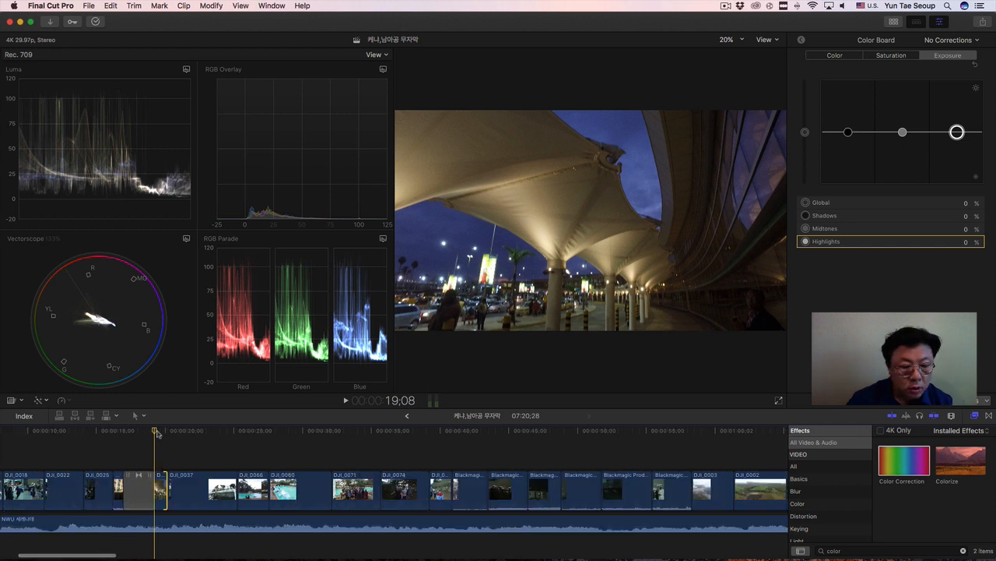
pyautogui.press('super+equal')
pyautogui.hscroll(2, 159, 433)
pyautogui.click(143, 432)
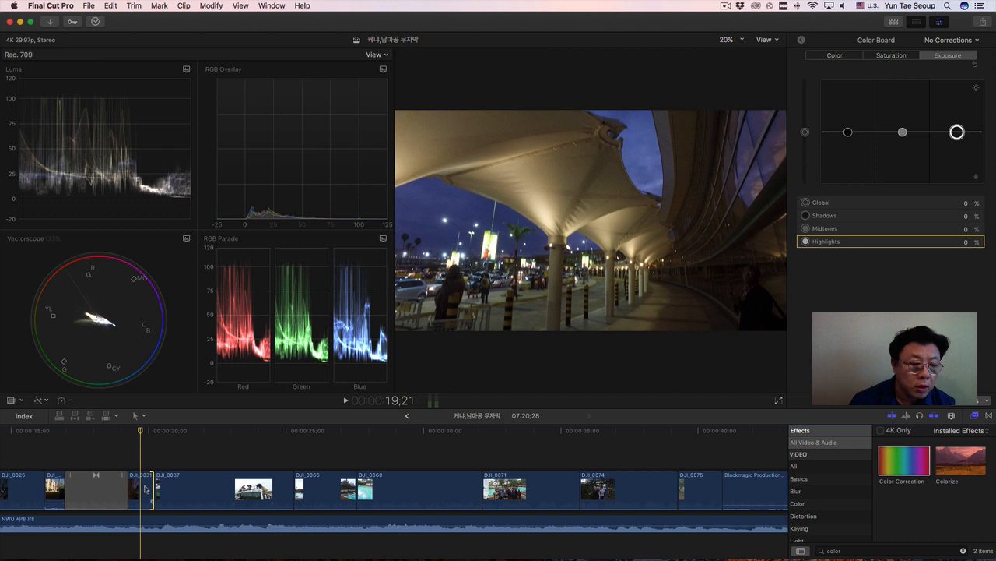
pyautogui.click(148, 478)
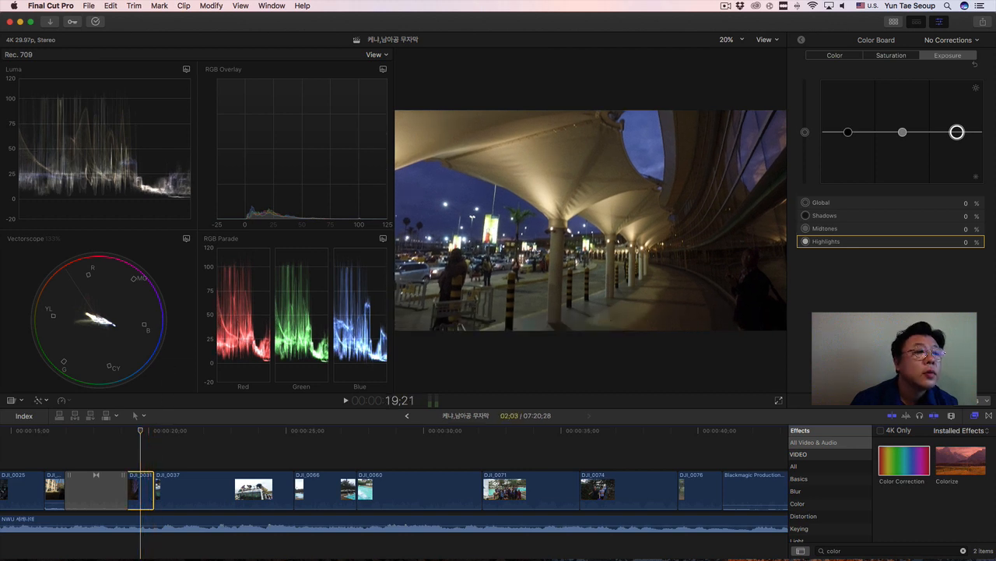
pyautogui.moveTo(957, 133)
pyautogui.mouseDown()
pyautogui.moveTo(957, 148)
pyautogui.moveTo(956, 135)
pyautogui.mouseUp()
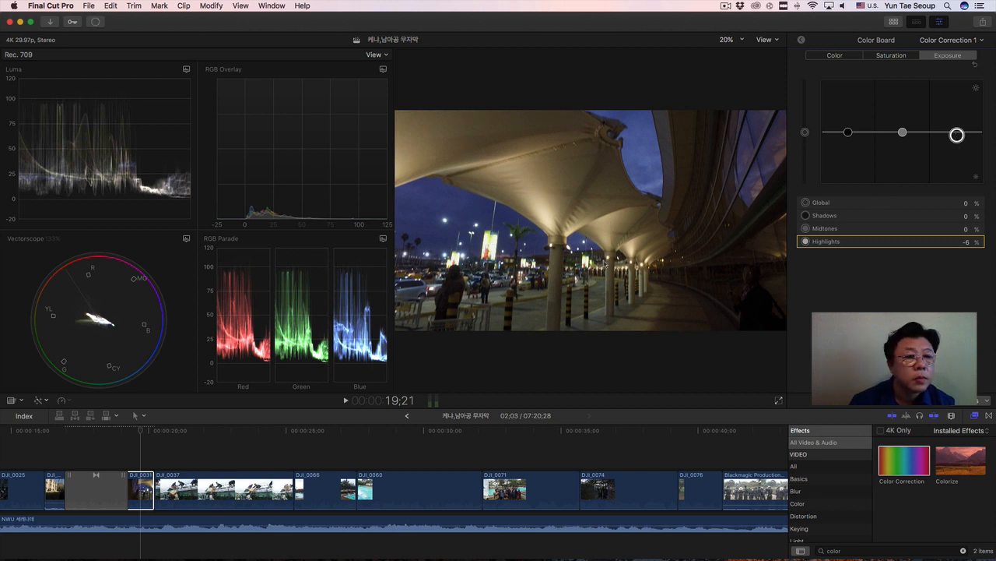
pyautogui.moveTo(902, 133); pyautogui.dragTo(903, 127)
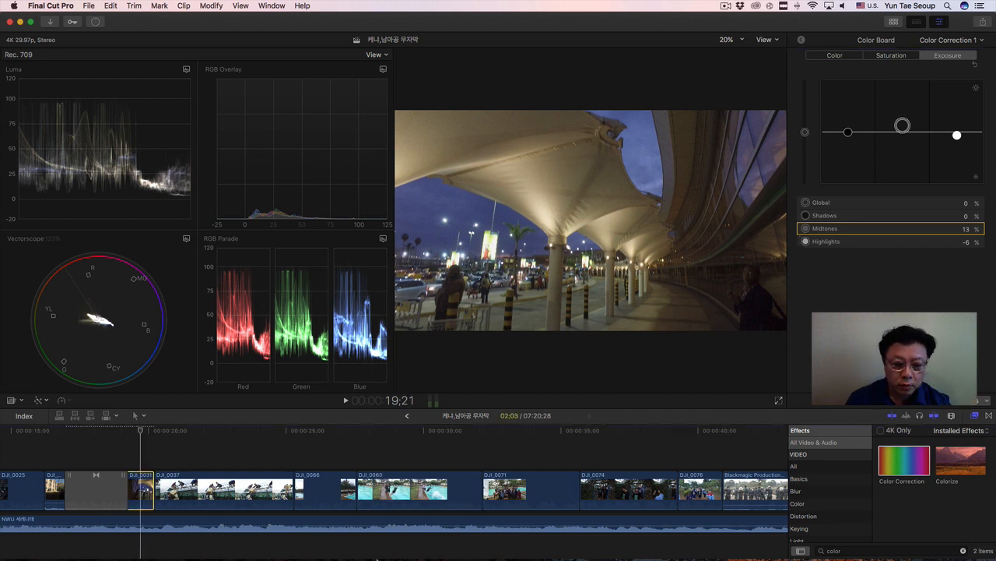
# Select the bus loading clip DJI_0037 at 21;14 and set its exposure Highlights to -2%, Shadows to -6% and Midtones to 17%.
pyautogui.click(172, 498)
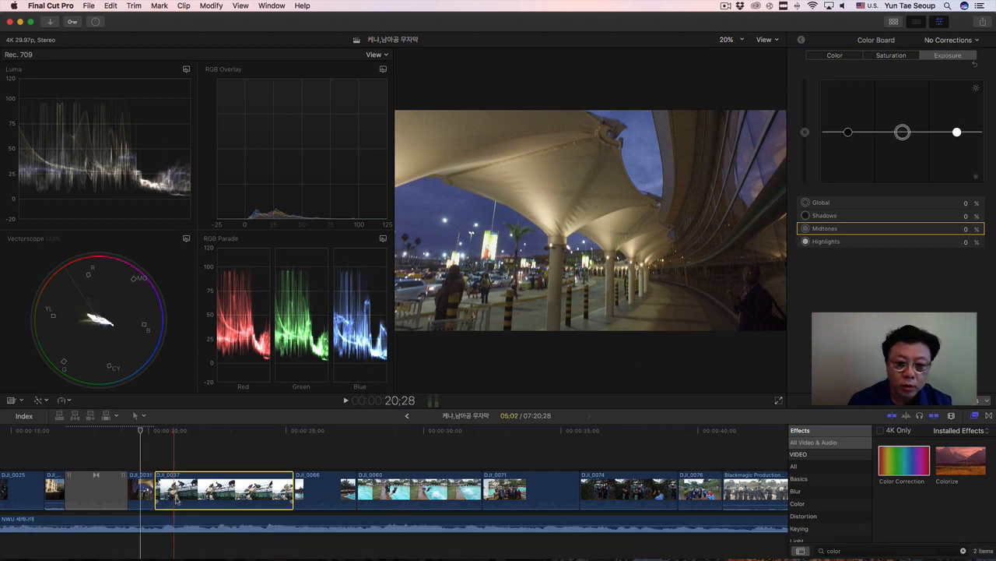
pyautogui.click(189, 430)
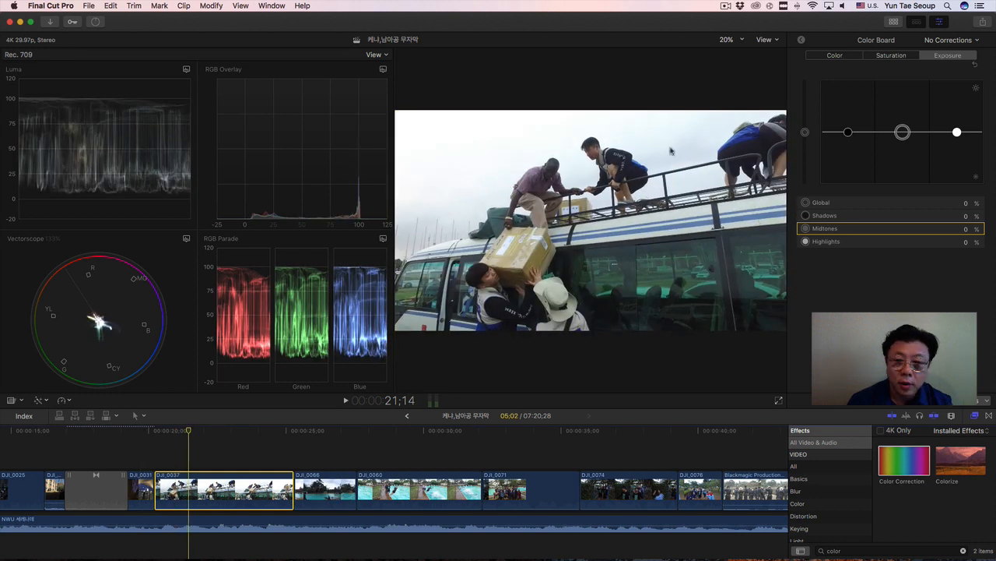
pyautogui.click(956, 132)
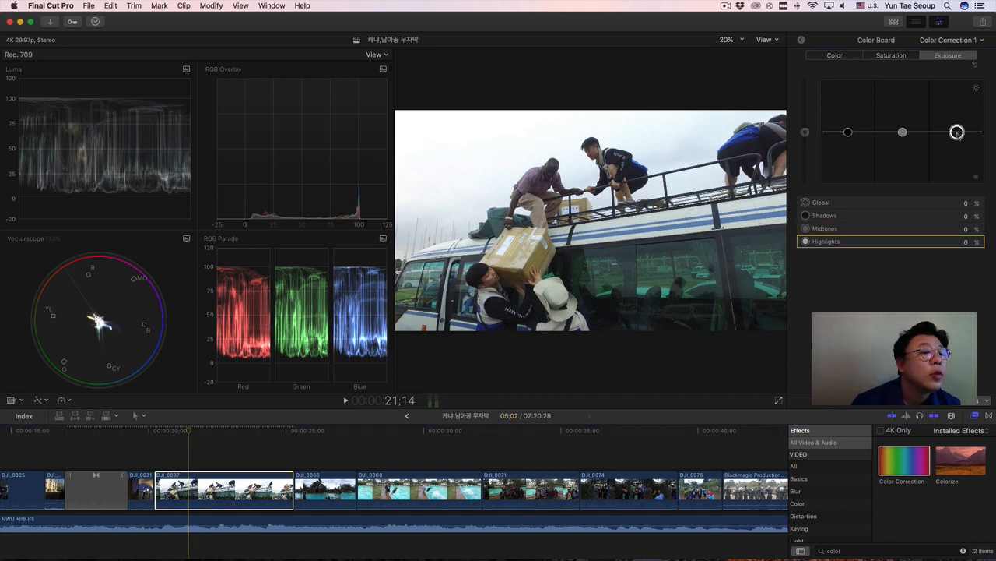
pyautogui.moveTo(957, 133); pyautogui.dragTo(957, 133)
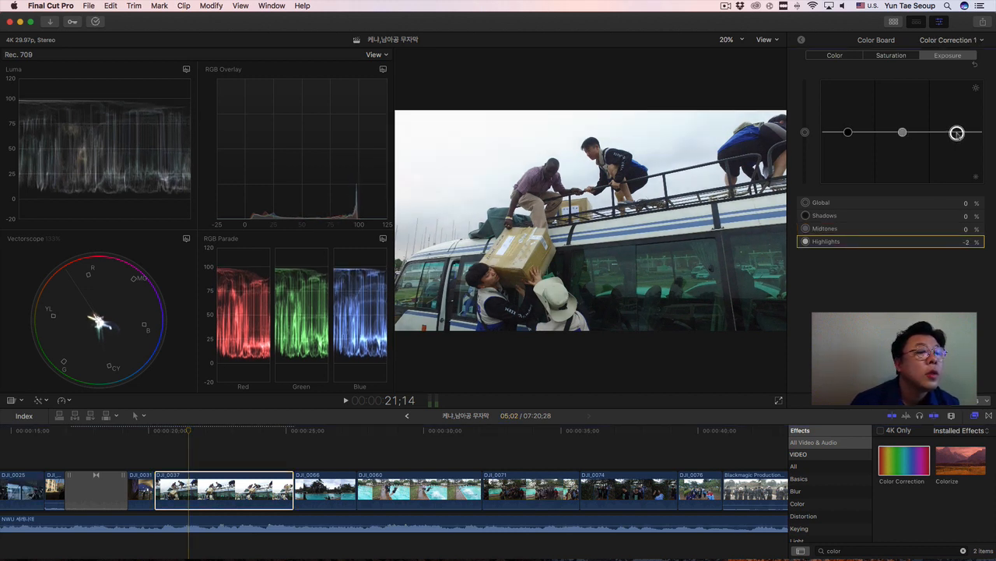
pyautogui.click(848, 133)
pyautogui.moveTo(850, 133); pyautogui.dragTo(902, 122)
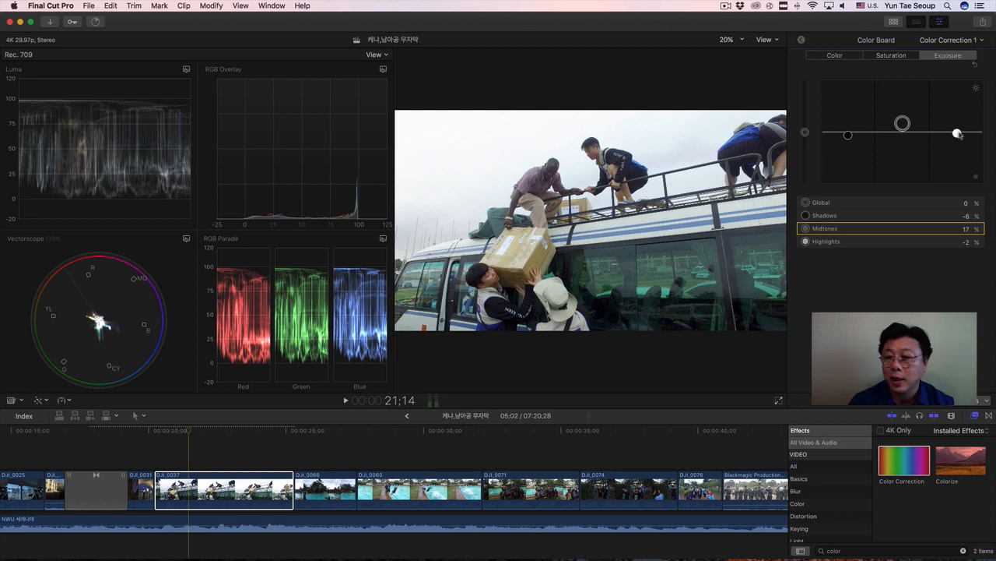
# Select the pool clip DJI_0066 at 26;15 and set its exposure Highlights to -6% and Midtones to 20%.
pyautogui.click(327, 490)
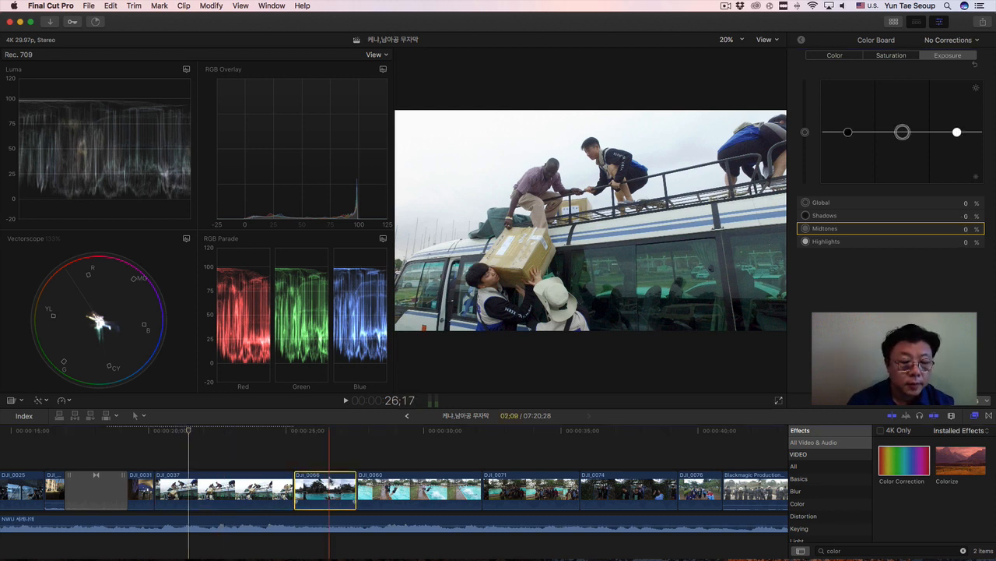
pyautogui.click(328, 431)
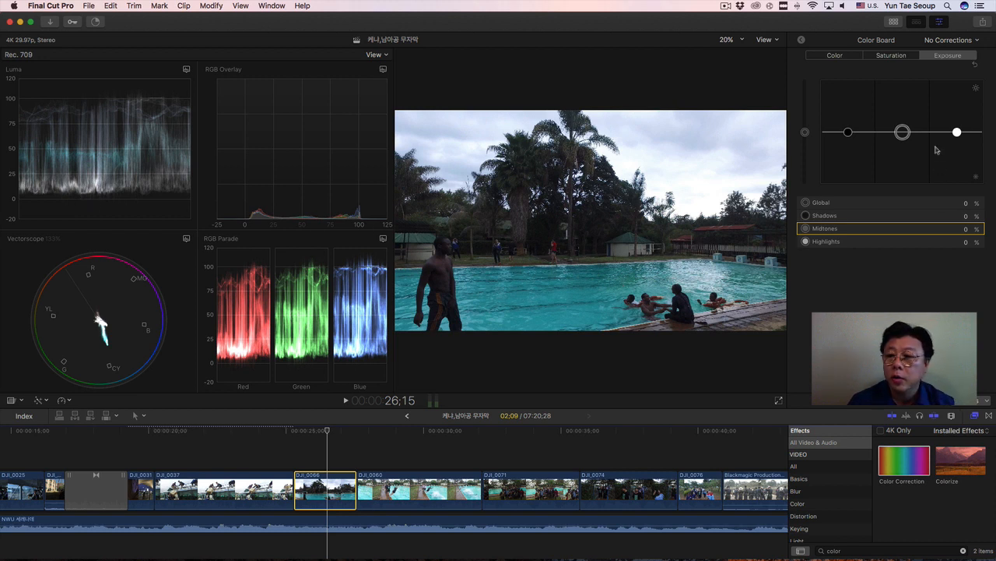
pyautogui.moveTo(958, 131); pyautogui.dragTo(958, 136)
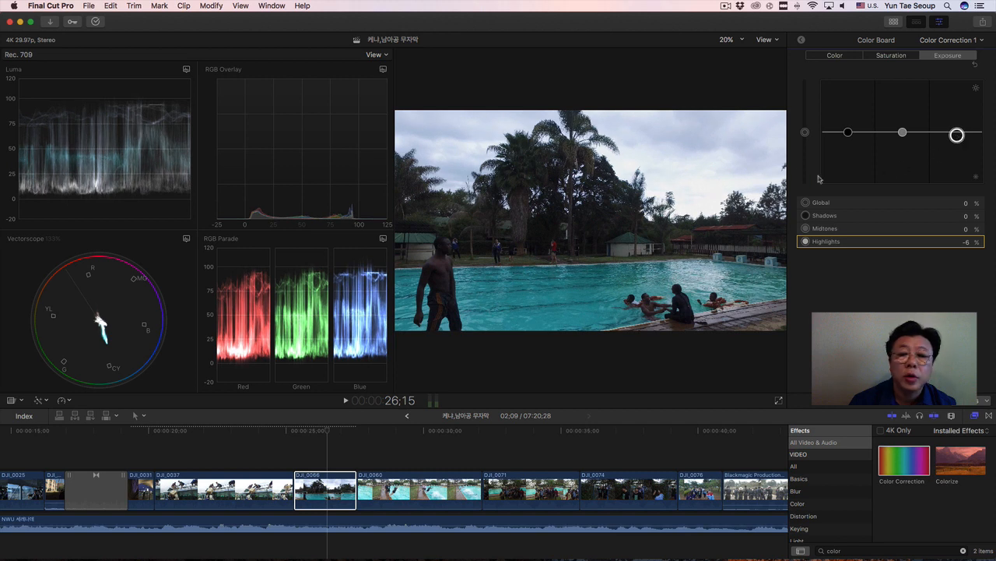
pyautogui.click(903, 134)
pyautogui.moveTo(903, 133); pyautogui.dragTo(904, 123)
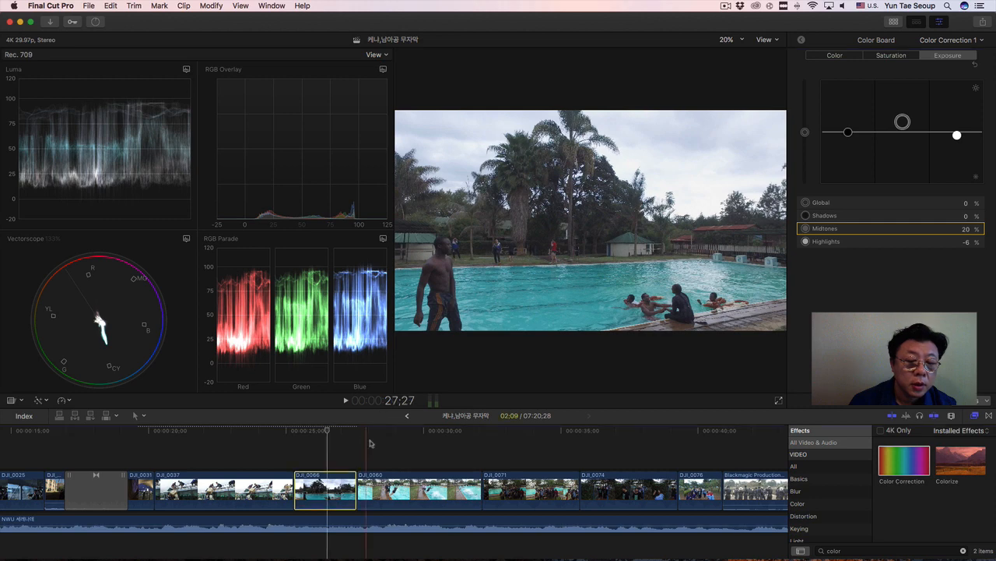
# Select the pool jumping clip DJI_0060 at 29;05 and set its exposure Highlights to -3%, Shadows to -7% and Midtones to 6%.
pyautogui.click(412, 456)
pyautogui.click(419, 500)
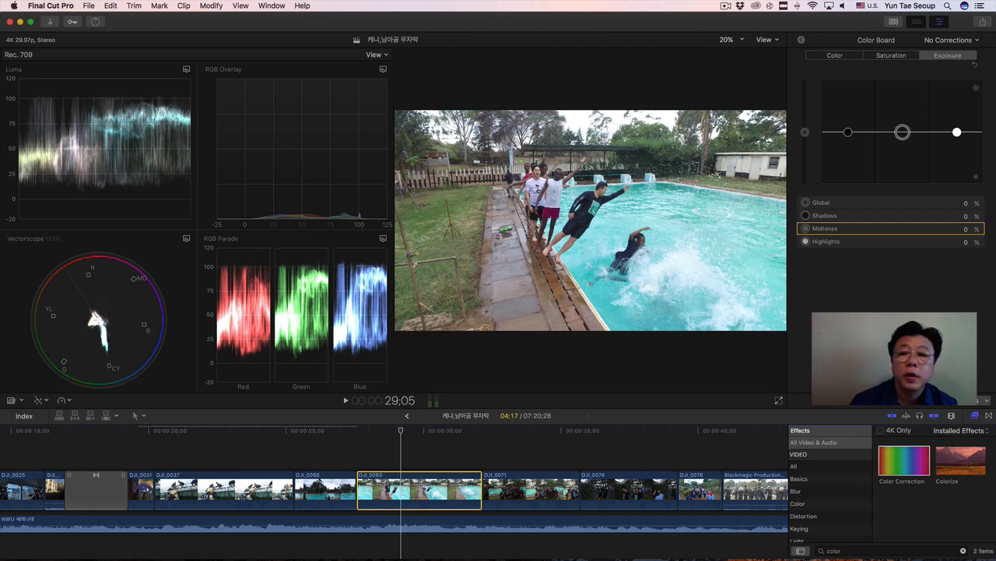
pyautogui.moveTo(957, 132); pyautogui.dragTo(957, 135)
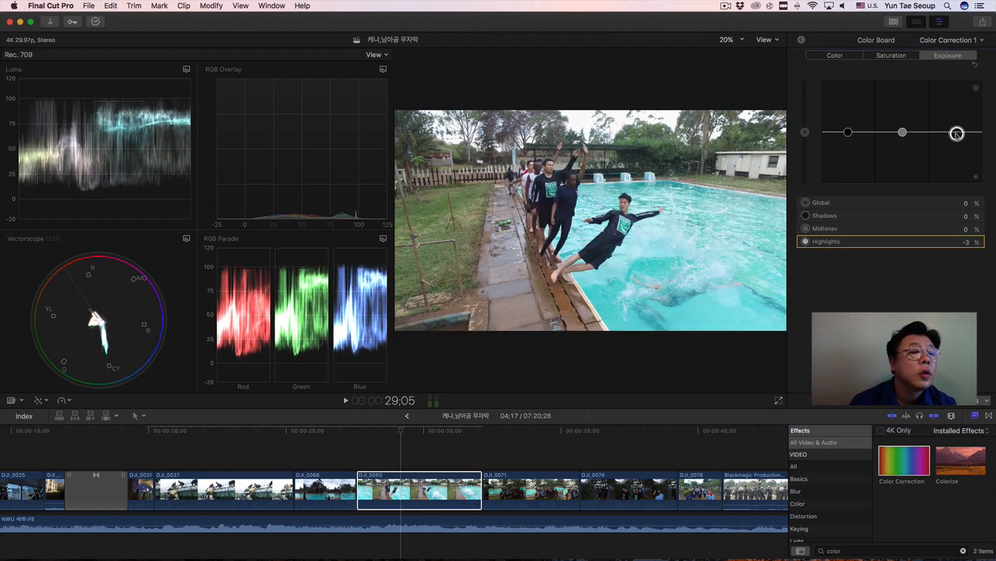
pyautogui.click(849, 133)
pyautogui.moveTo(848, 133); pyautogui.dragTo(848, 135)
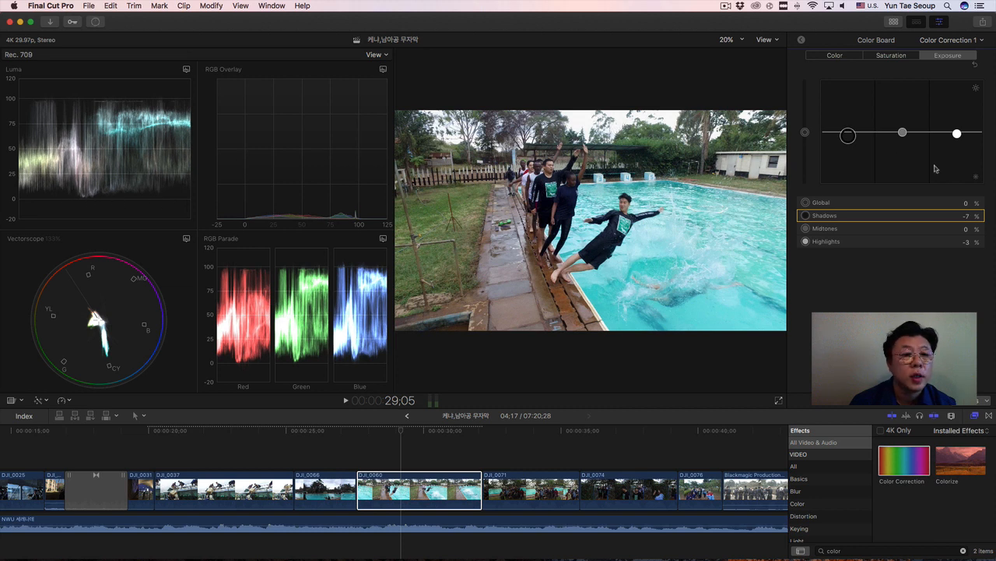
pyautogui.moveTo(903, 134); pyautogui.dragTo(902, 130)
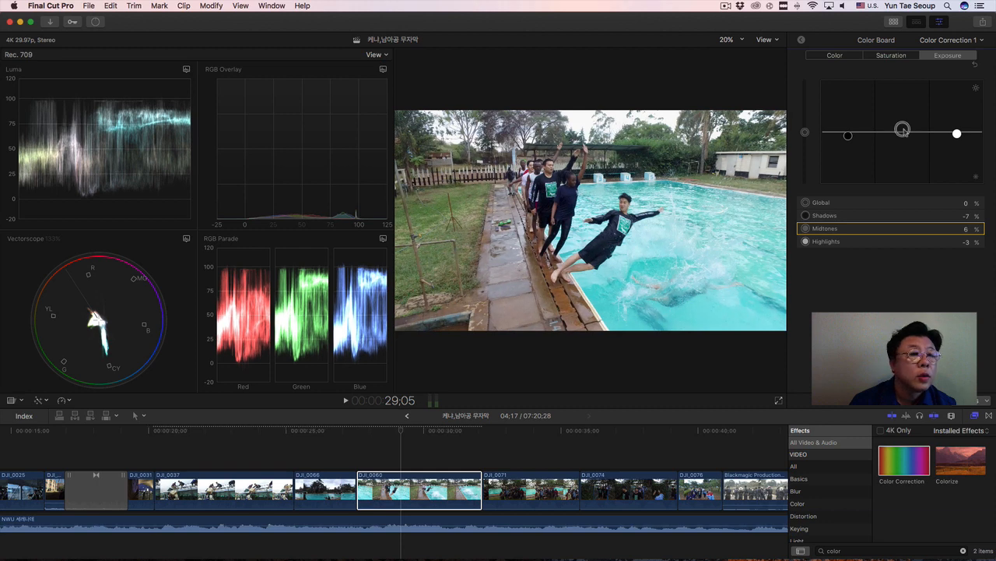
# Select the poolside group clip DJI_0071 at 33;22 and set its exposure Highlights to -4%, Shadows to -3% and Midtones to 23%.
pyautogui.click(548, 493)
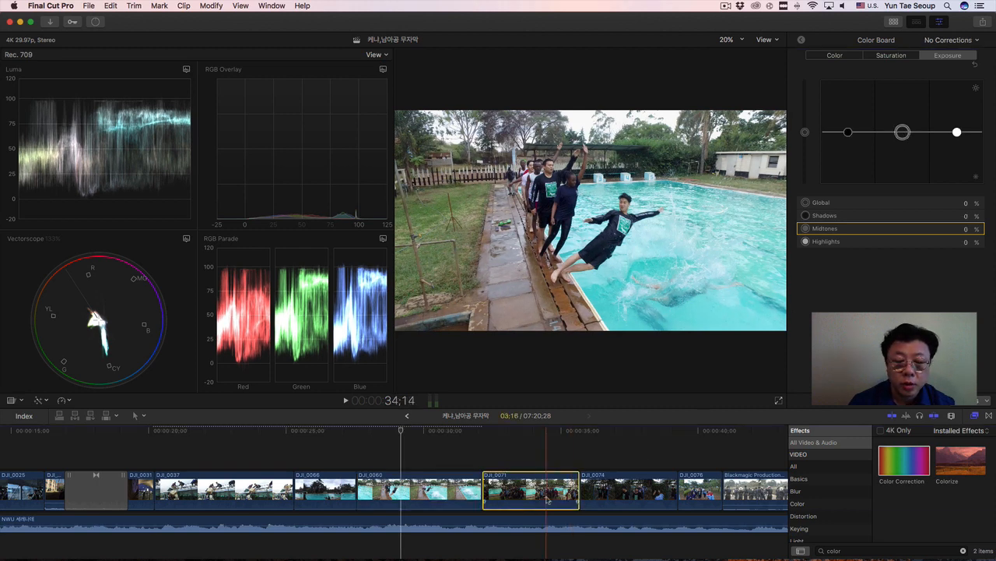
pyautogui.click(529, 433)
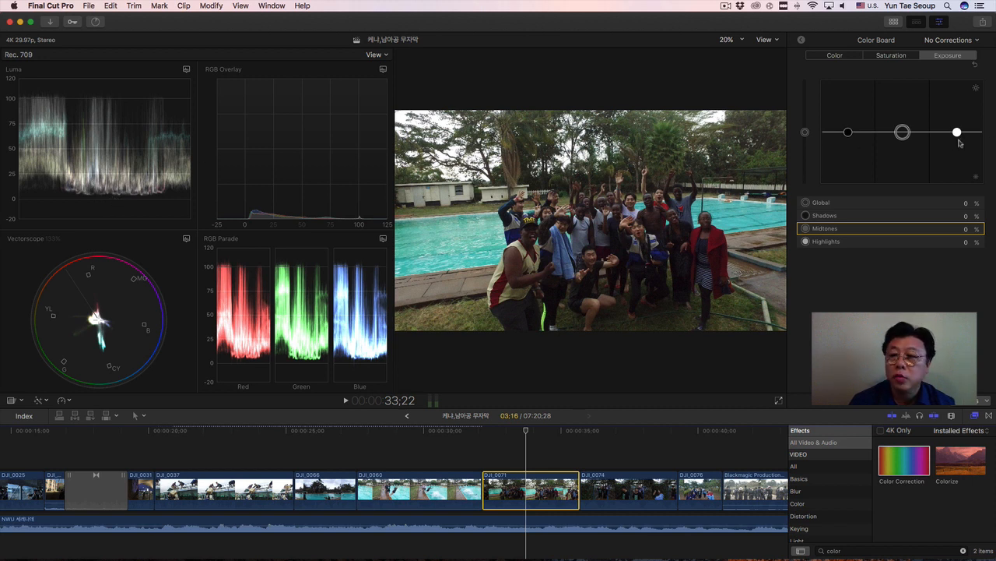
pyautogui.moveTo(959, 134); pyautogui.dragTo(957, 135)
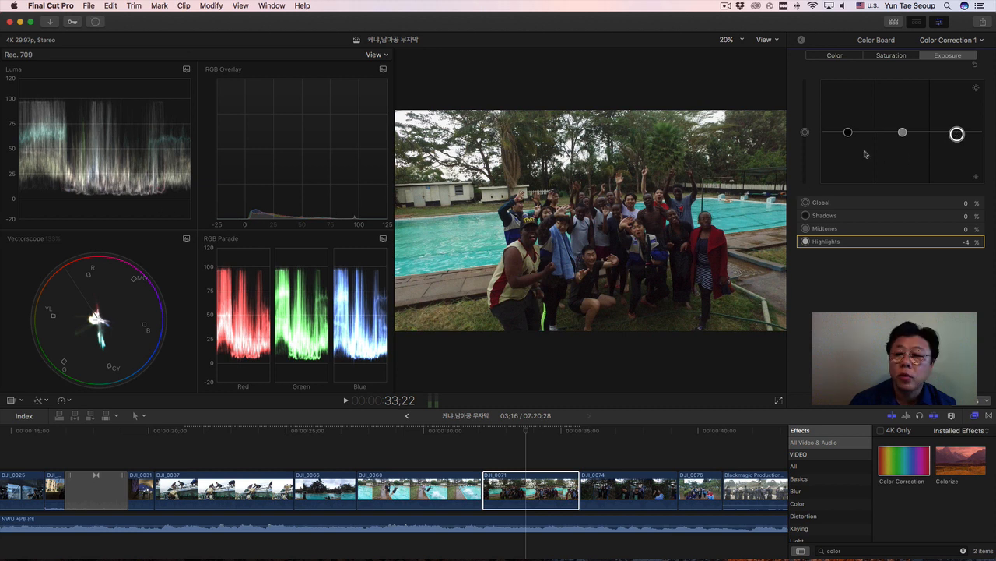
pyautogui.moveTo(848, 132); pyautogui.dragTo(849, 136)
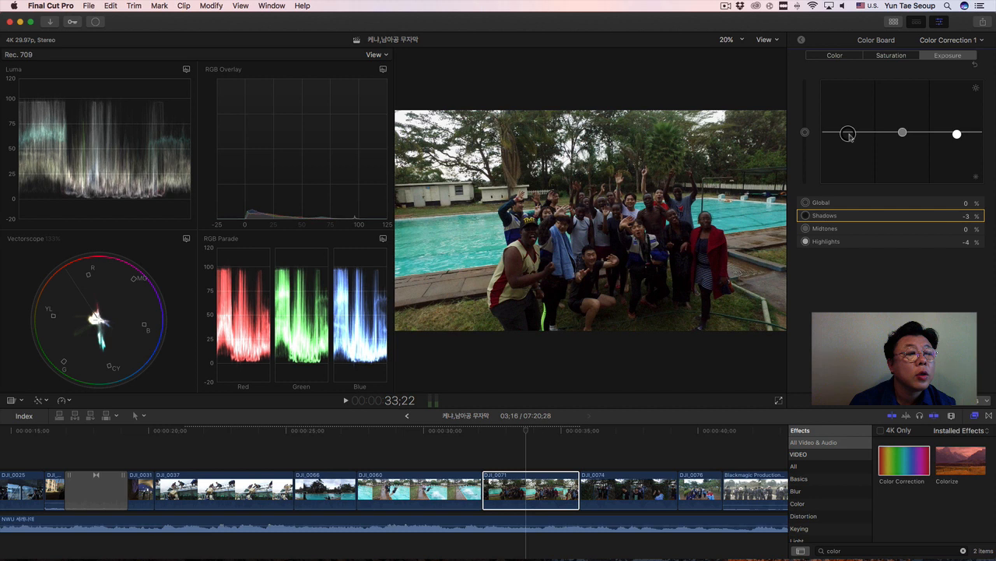
pyautogui.moveTo(903, 134); pyautogui.dragTo(902, 120)
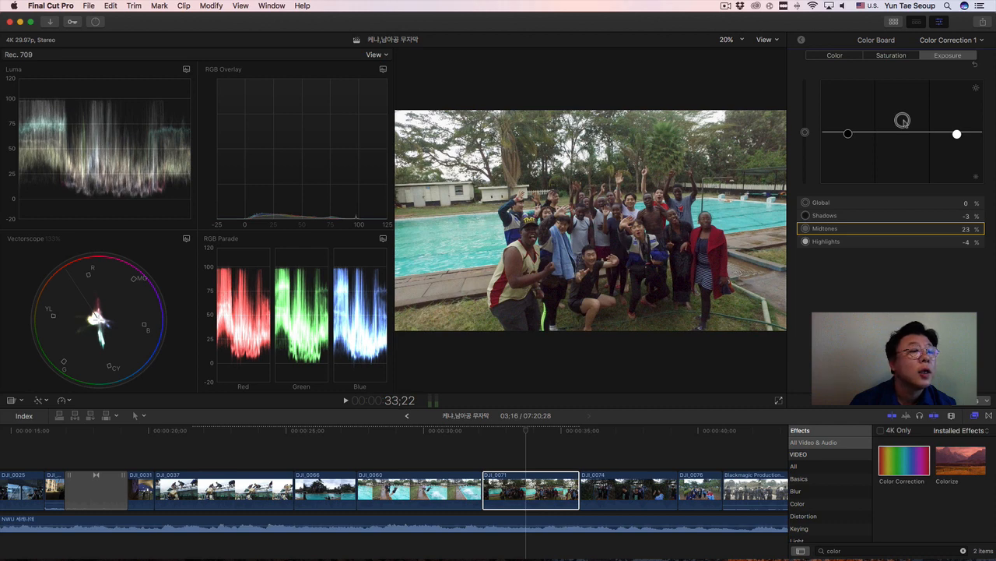
# Select the garden gate clip DJI_0074 at 37;18 and set its exposure Highlights to -4%, Shadows to -1% and Midtones to 23%.
pyautogui.click(637, 490)
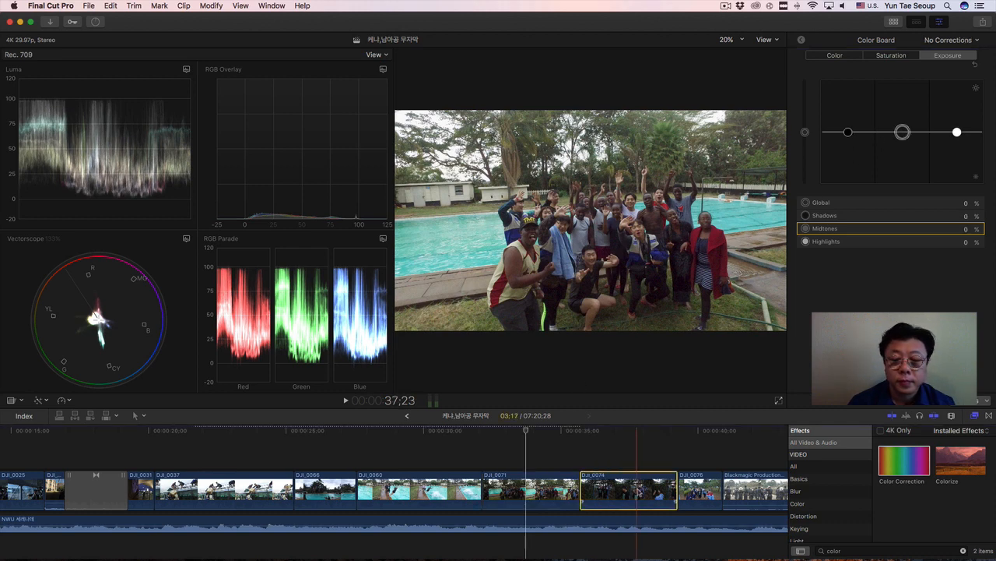
pyautogui.click(632, 430)
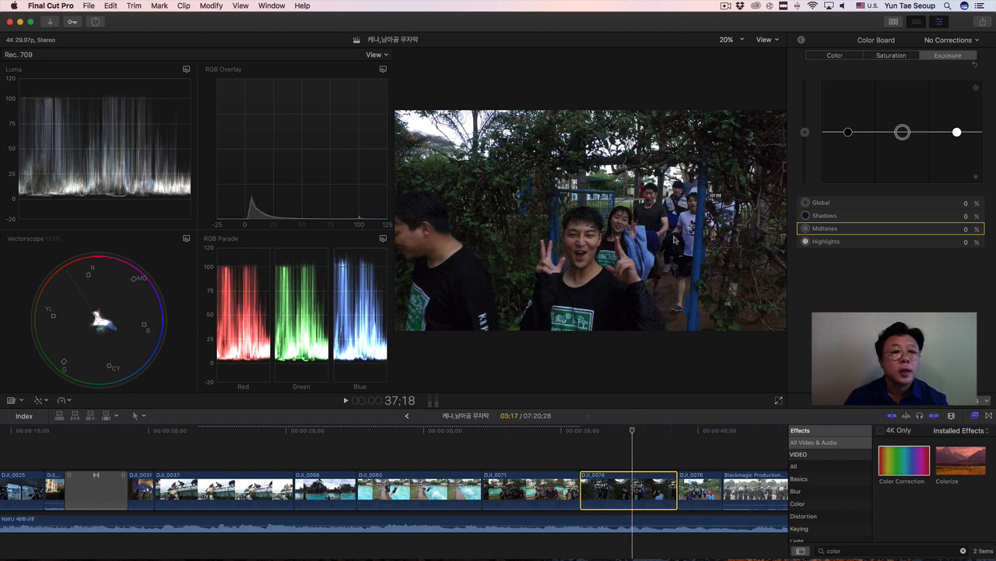
pyautogui.moveTo(956, 132); pyautogui.dragTo(957, 135)
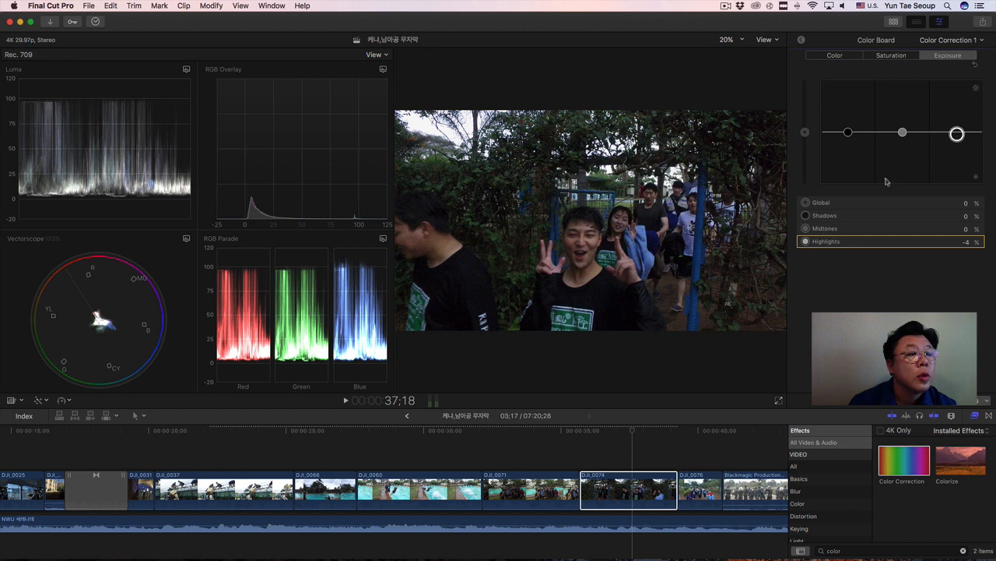
pyautogui.moveTo(847, 132); pyautogui.dragTo(906, 124)
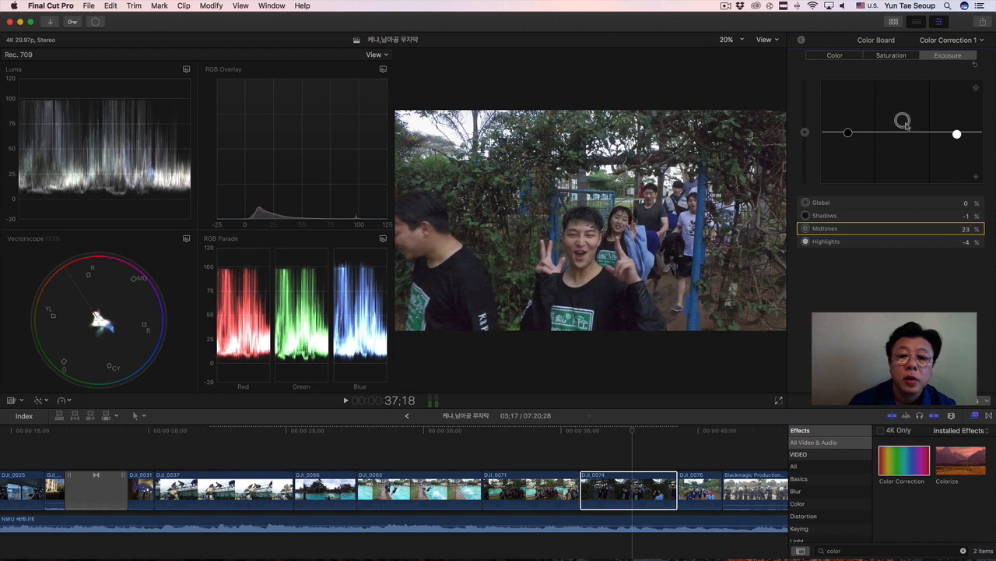
# Select the walking group clip DJI_0076 at 40;02 and set its exposure Highlights to -1%, Shadows to -7% and Midtones to 7%.
pyautogui.click(711, 491)
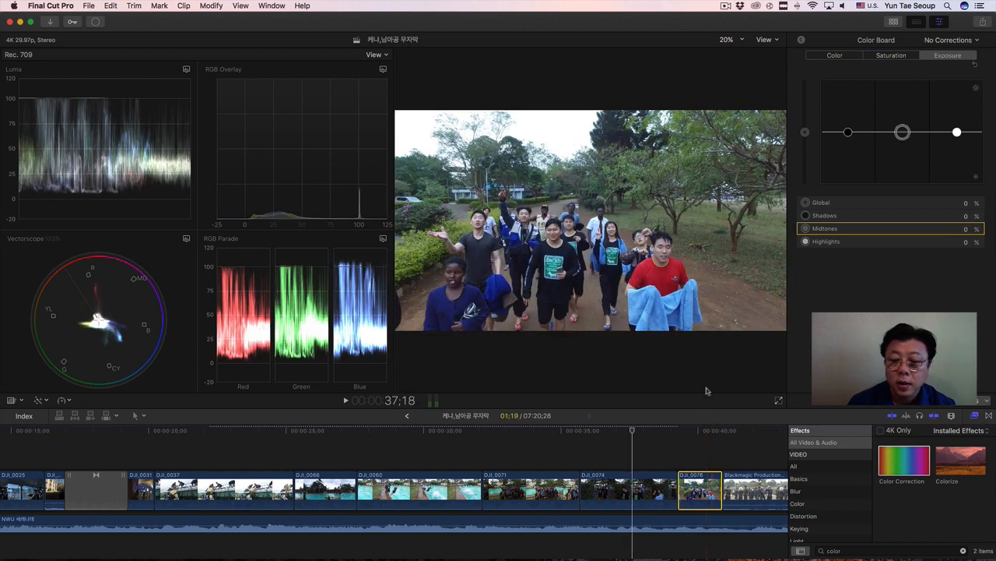
pyautogui.click(702, 429)
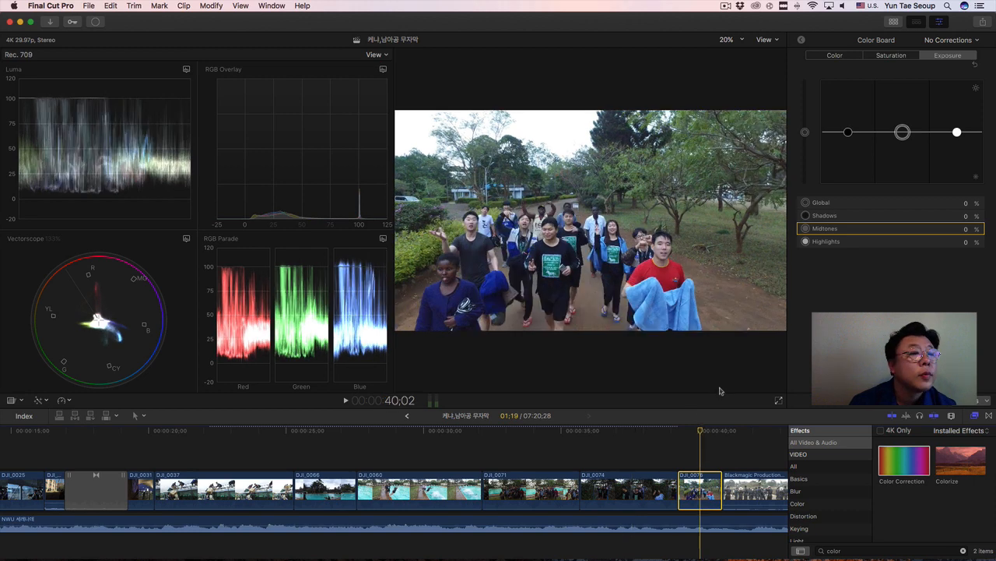
pyautogui.moveTo(957, 133); pyautogui.dragTo(957, 134)
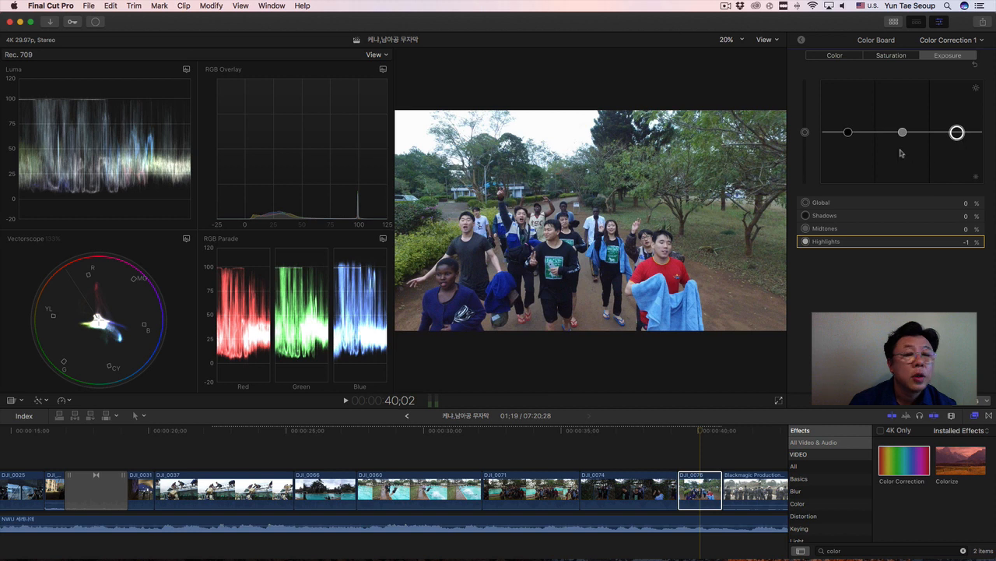
pyautogui.moveTo(850, 134); pyautogui.dragTo(902, 129)
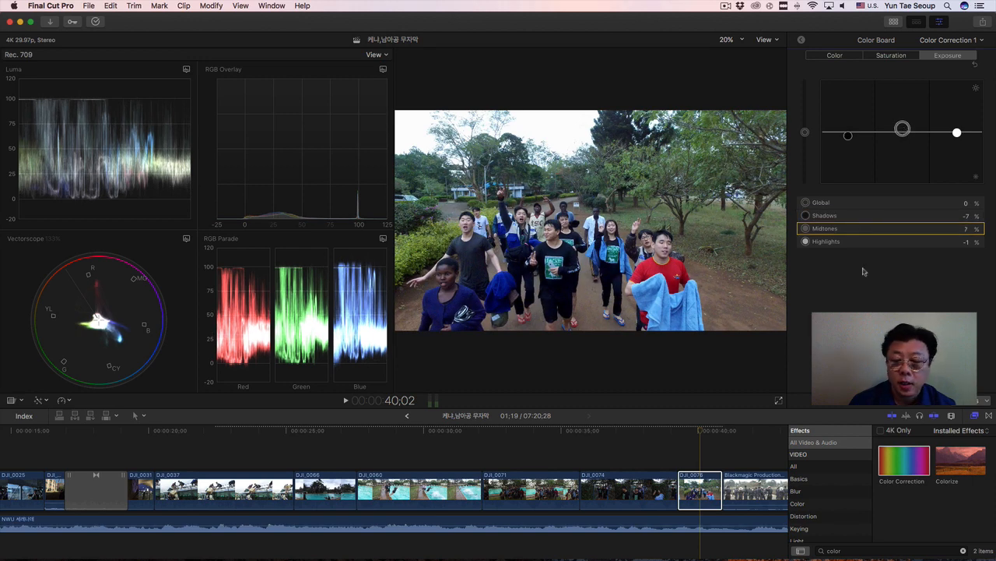
# For the outdoor Blackmagic clip at 42;04, set exposure Highlights to -6%, Shadows to -16% and Midtones to 5%, and play it back from its start.
pyautogui.click(753, 489)
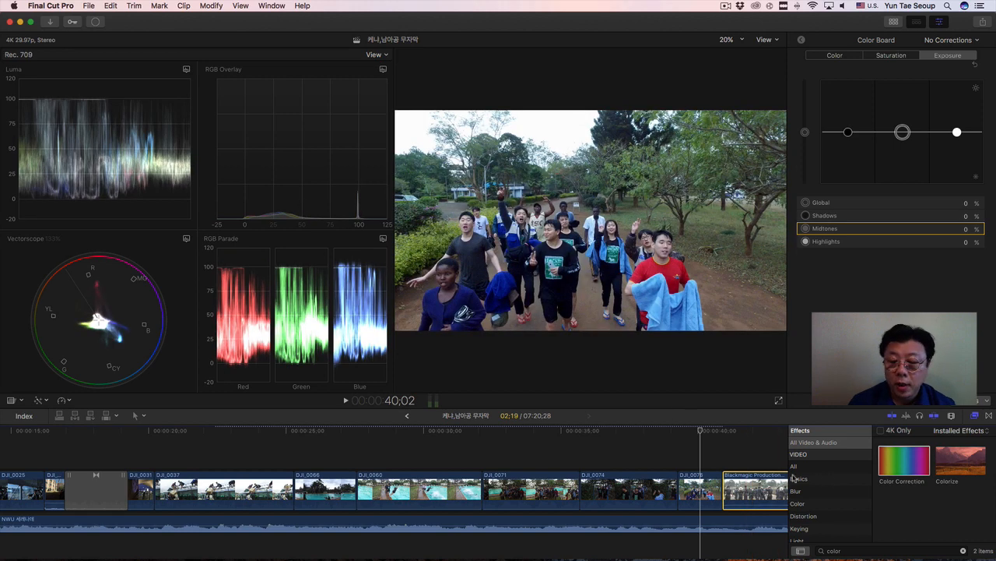
pyautogui.hscroll(5, 701, 482)
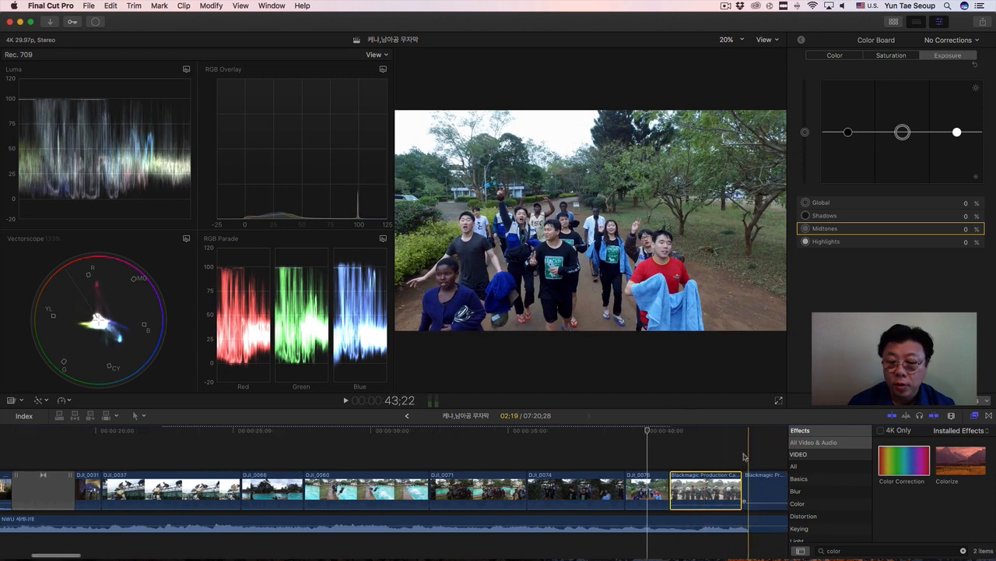
pyautogui.click(668, 430)
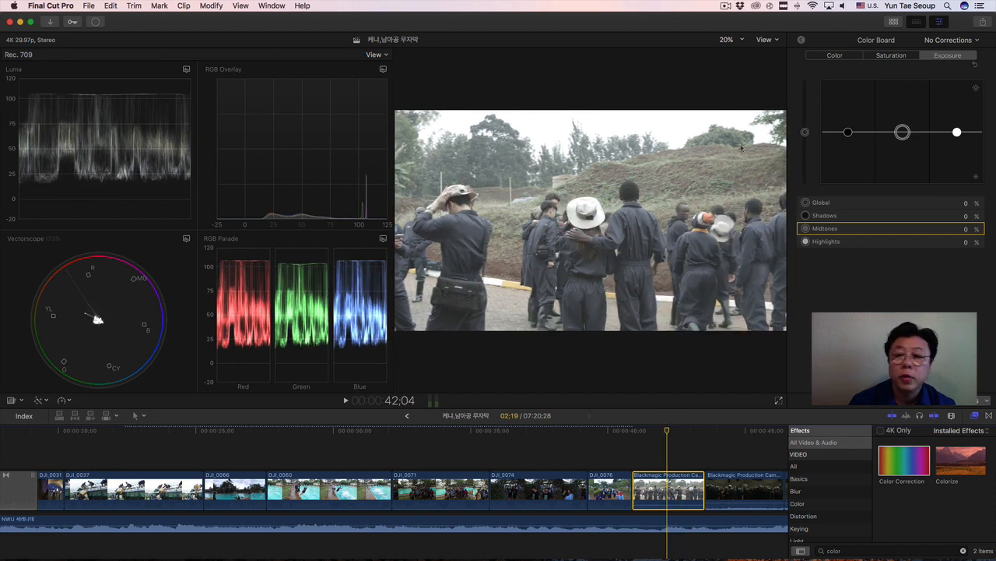
pyautogui.moveTo(957, 132); pyautogui.dragTo(958, 135)
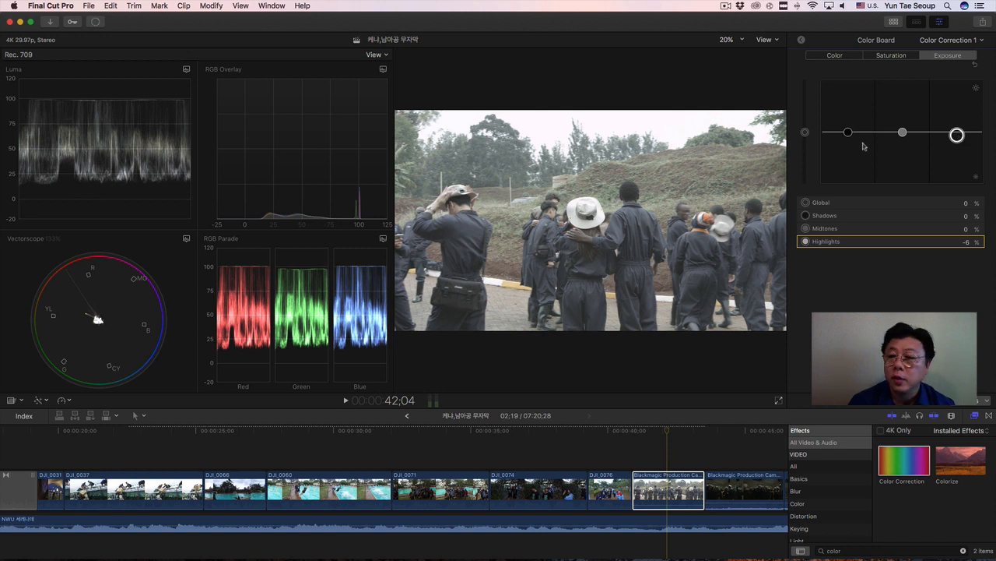
pyautogui.moveTo(850, 135); pyautogui.dragTo(852, 143)
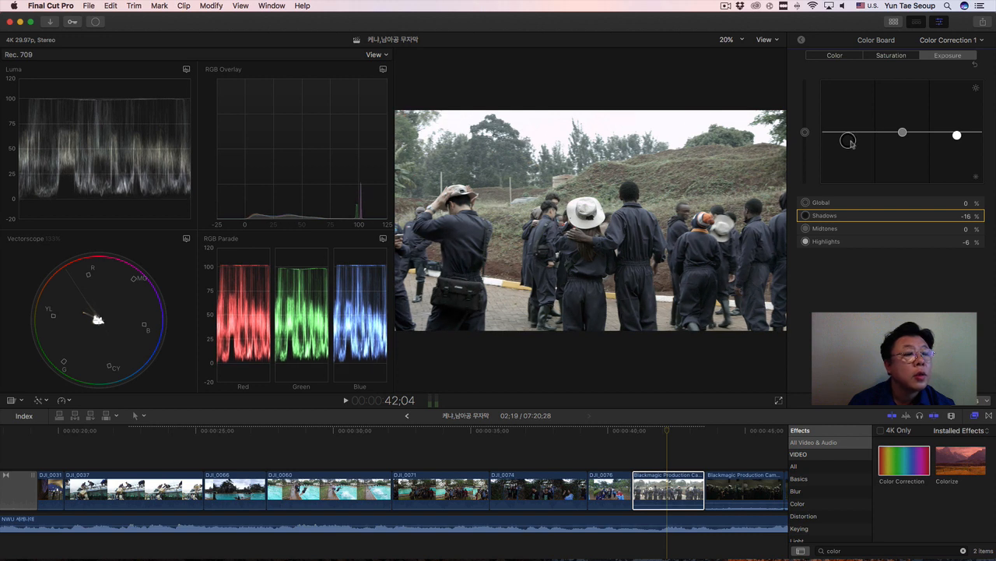
pyautogui.click(903, 133)
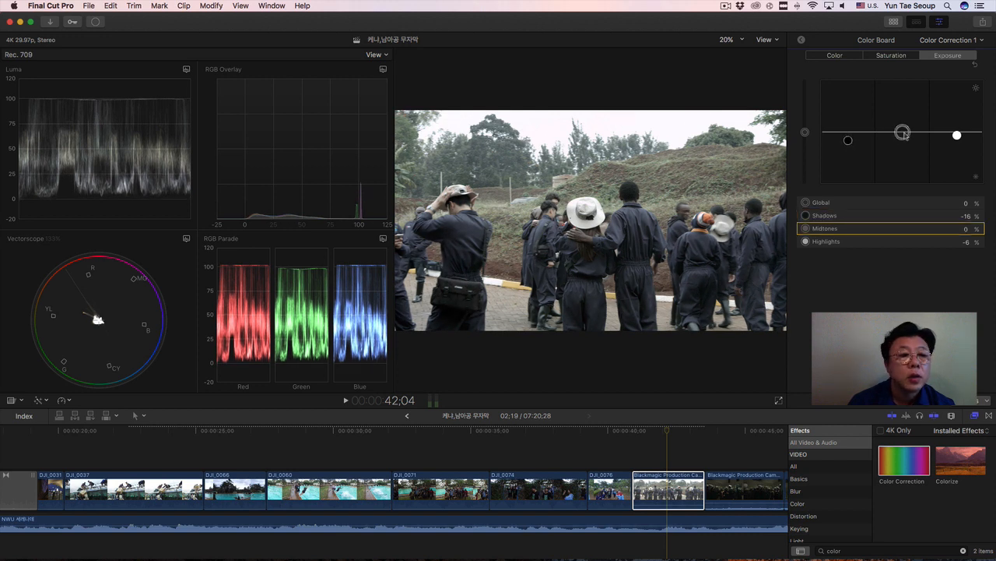
pyautogui.moveTo(903, 134); pyautogui.dragTo(904, 129)
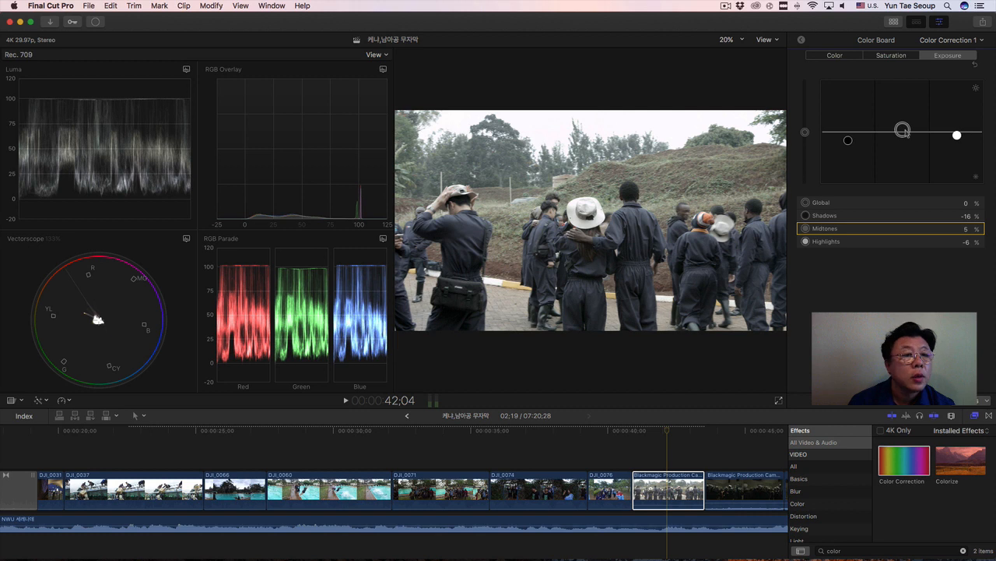
pyautogui.click(633, 430)
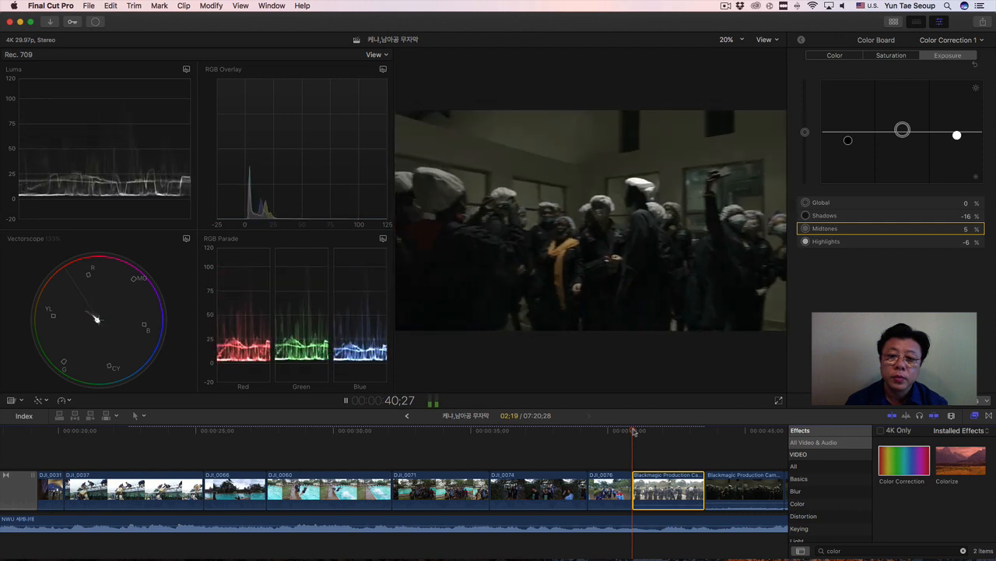
pyautogui.press('space')
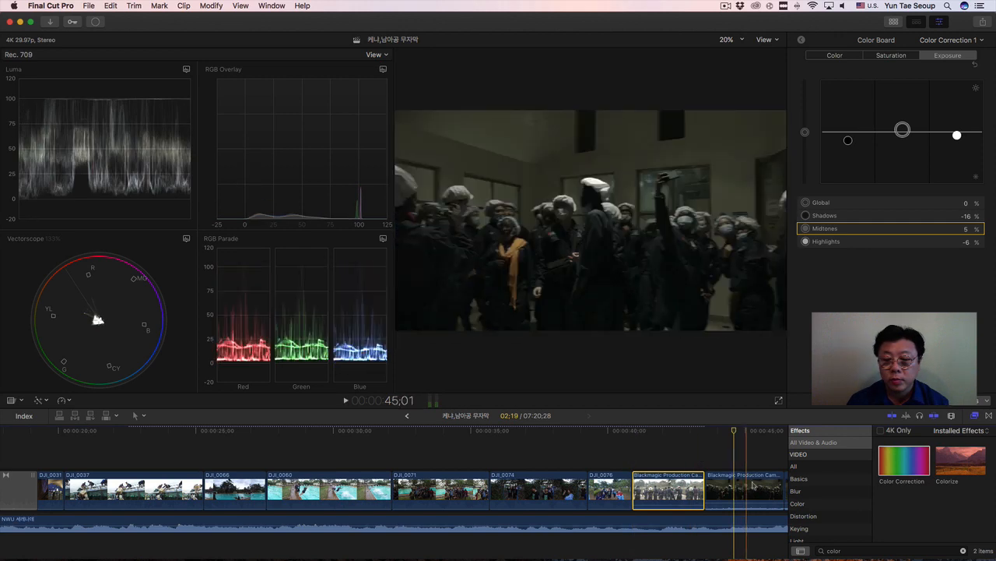
# Select the dark indoor Blackmagic clip at 44;18 and set its exposure Highlights to 36%, Shadows to -3% and Midtones to 24%.
pyautogui.click(761, 495)
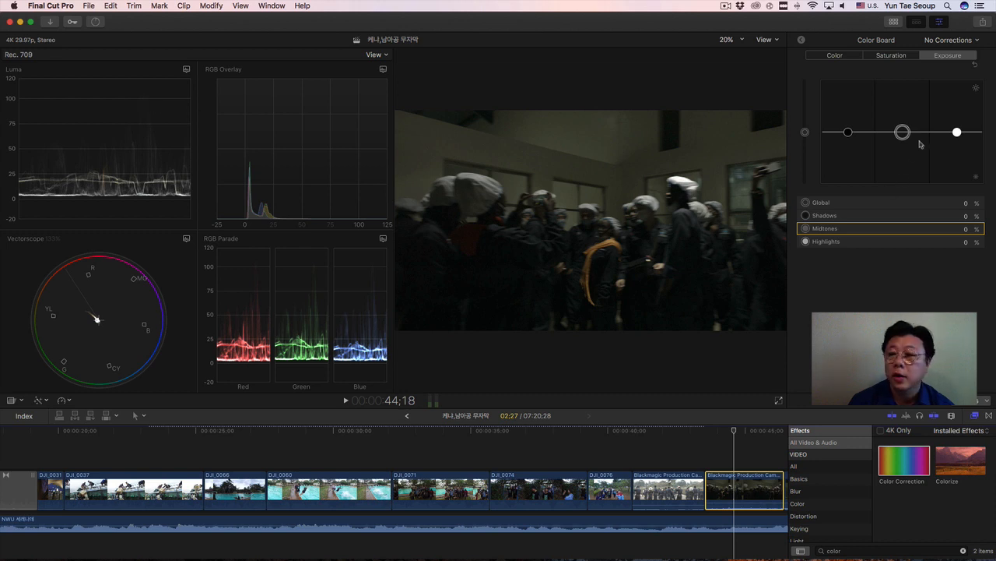
pyautogui.moveTo(957, 132); pyautogui.dragTo(957, 115)
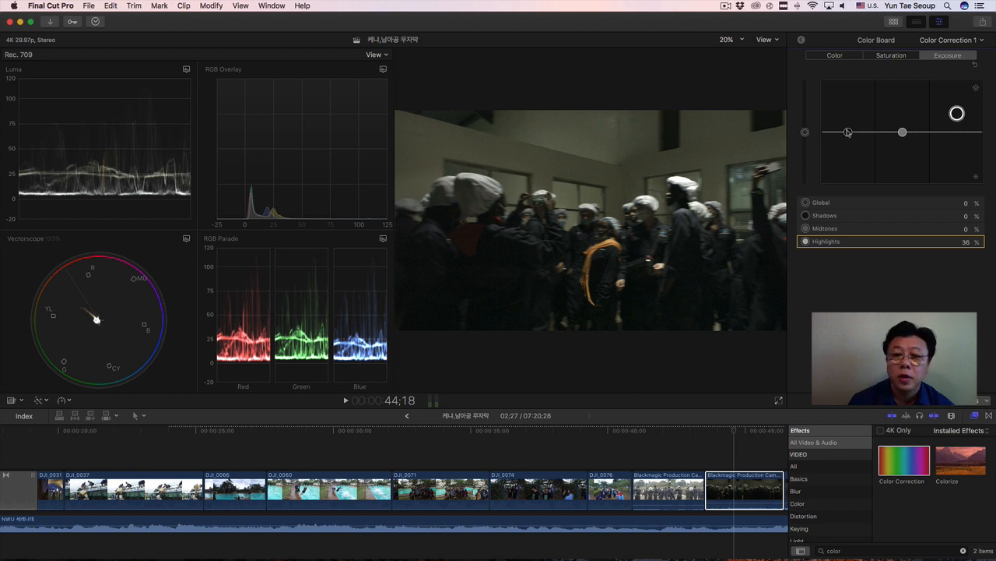
pyautogui.moveTo(848, 133); pyautogui.dragTo(902, 113)
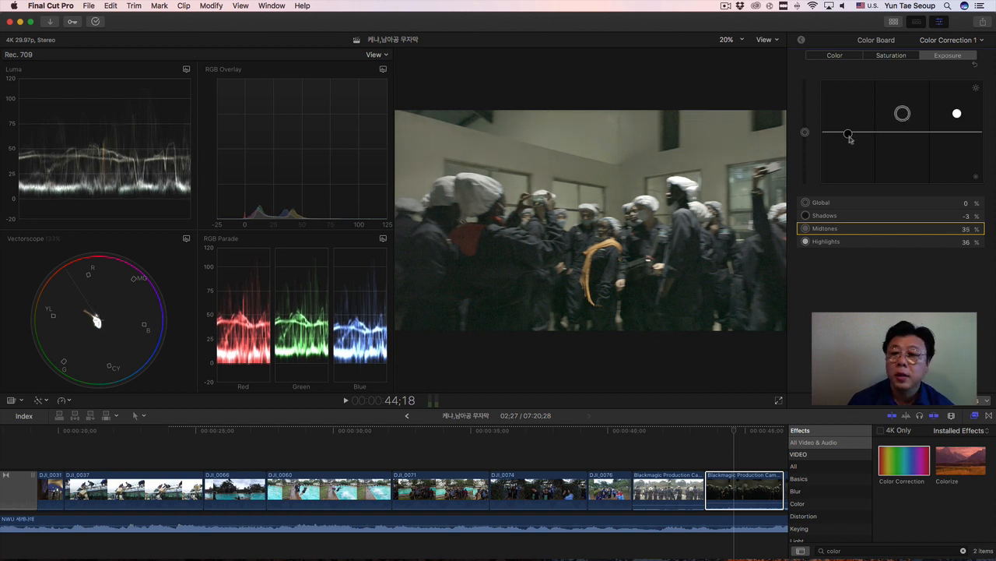
pyautogui.moveTo(849, 135); pyautogui.dragTo(849, 137)
pyautogui.moveTo(903, 117); pyautogui.dragTo(902, 122)
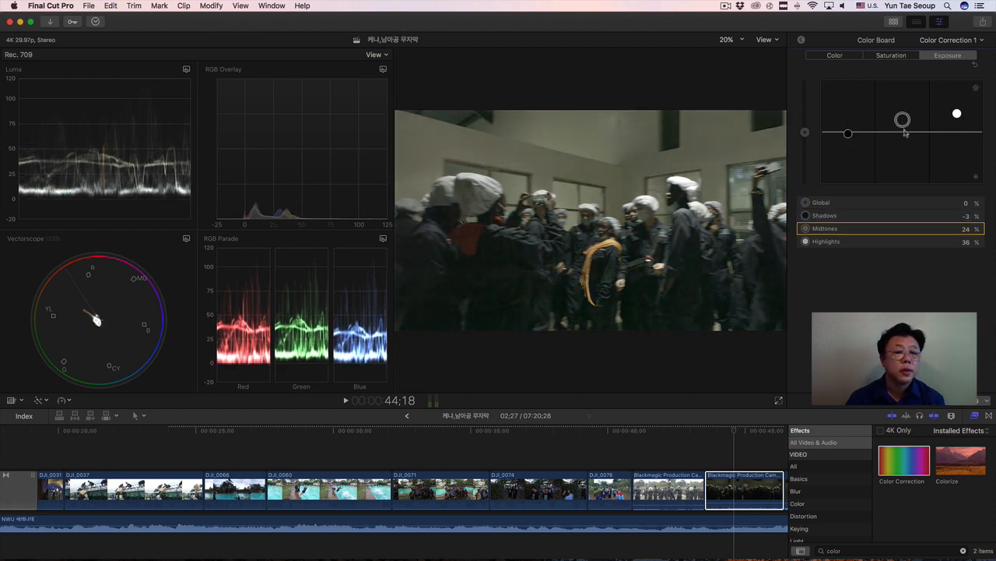
# Select the aerial cloud clip DJI_0003 at 59;24 and set its exposure Shadows to -6% and Midtones to -5%.
pyautogui.hscroll(10, 759, 479)
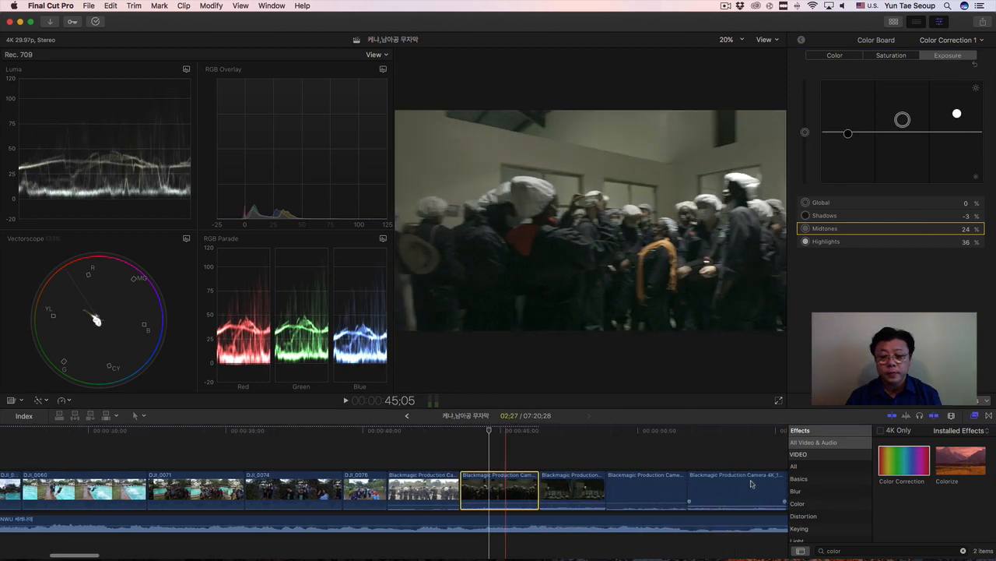
pyautogui.hscroll(-4, 750, 483)
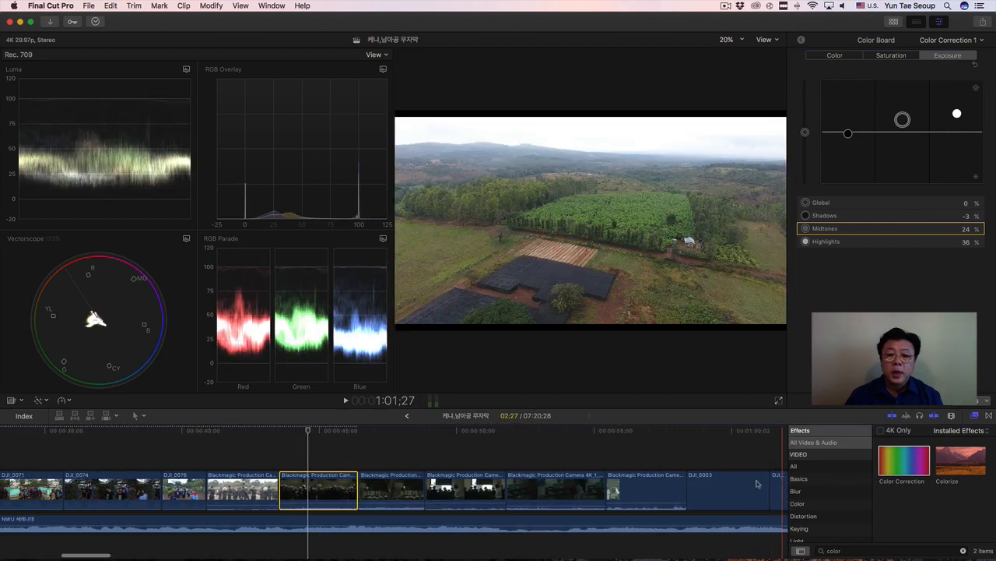
pyautogui.hscroll(10, 755, 481)
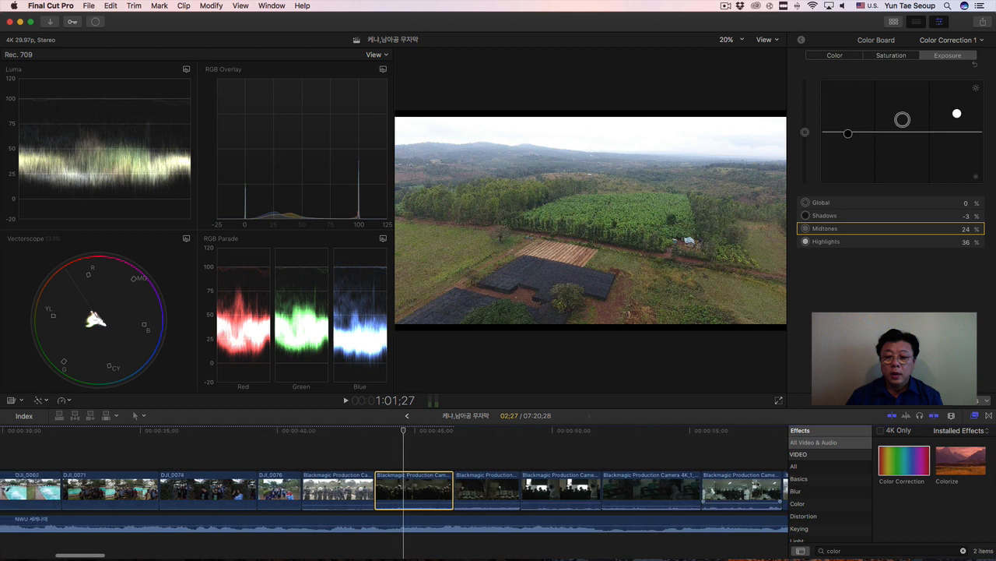
pyautogui.click(484, 488)
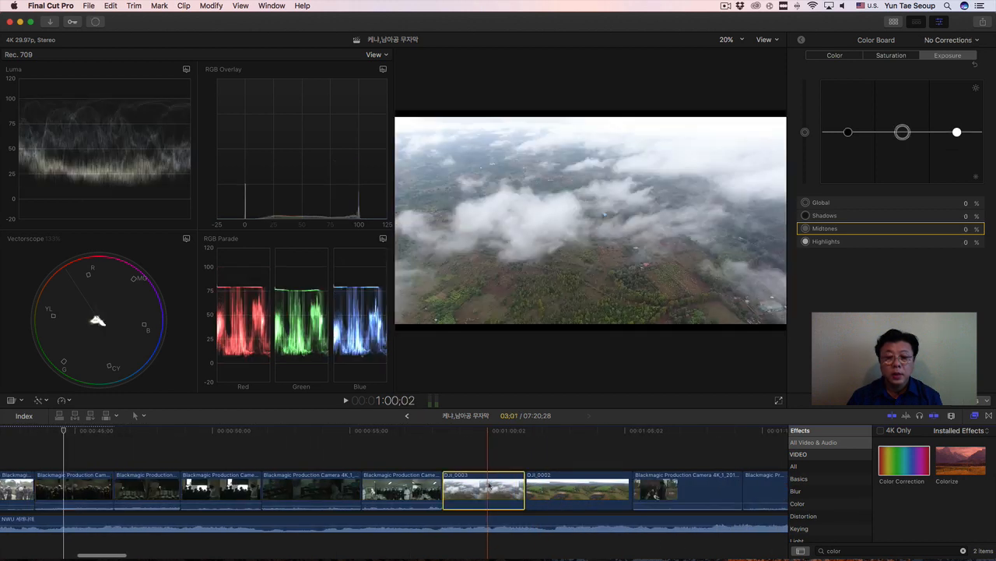
pyautogui.click(484, 433)
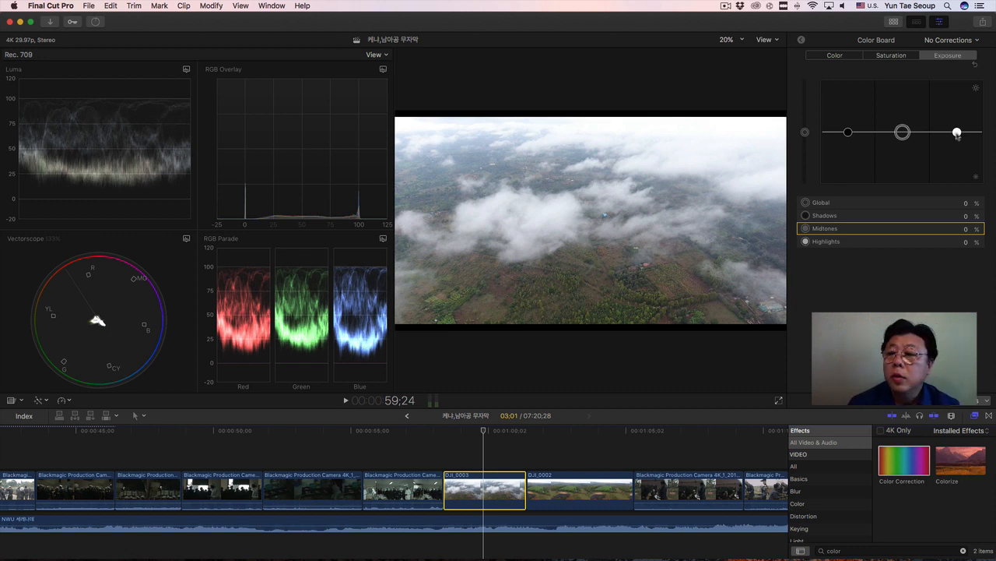
pyautogui.click(849, 133)
pyautogui.moveTo(849, 142); pyautogui.dragTo(850, 144)
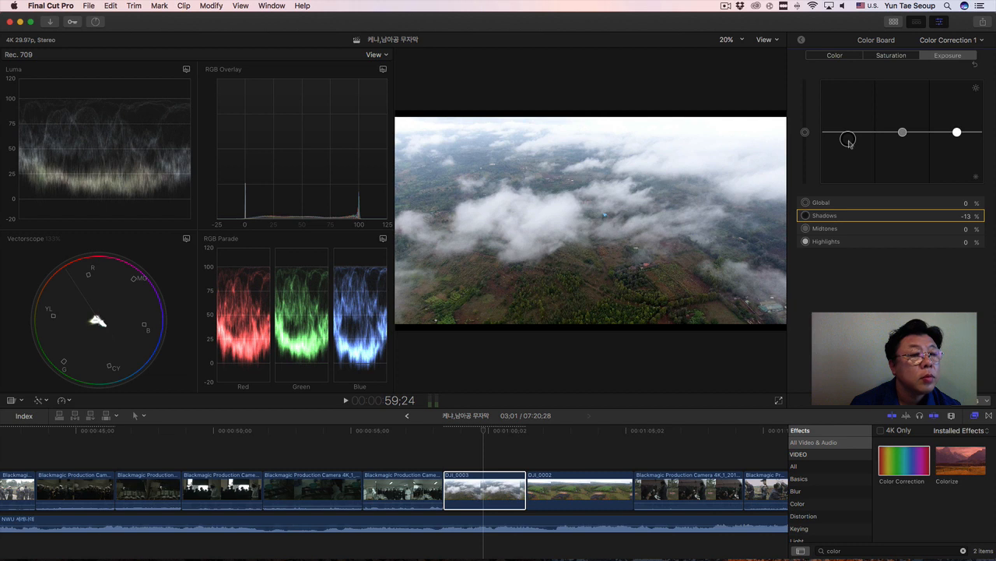
pyautogui.moveTo(849, 140); pyautogui.dragTo(902, 137)
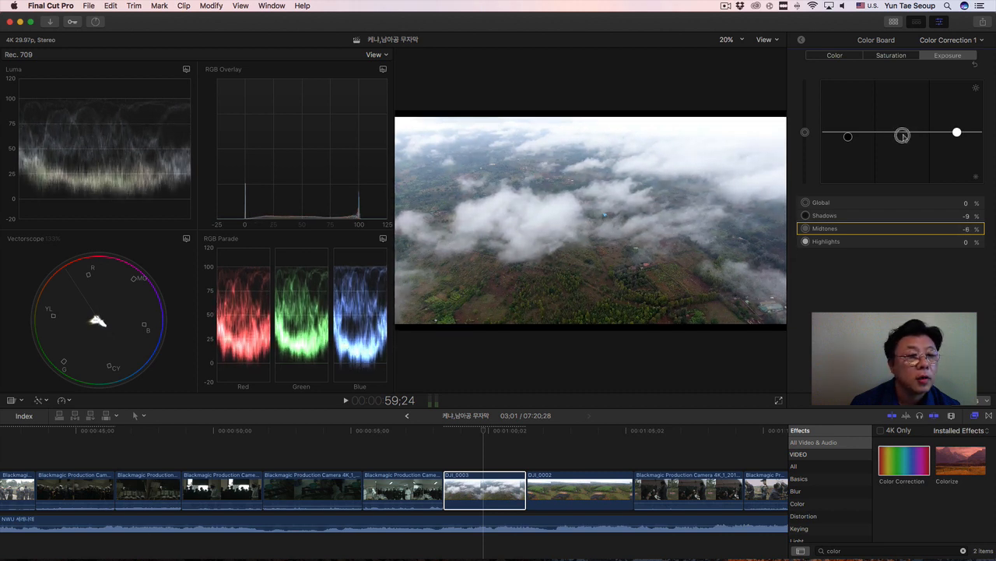
pyautogui.moveTo(903, 136); pyautogui.dragTo(903, 136)
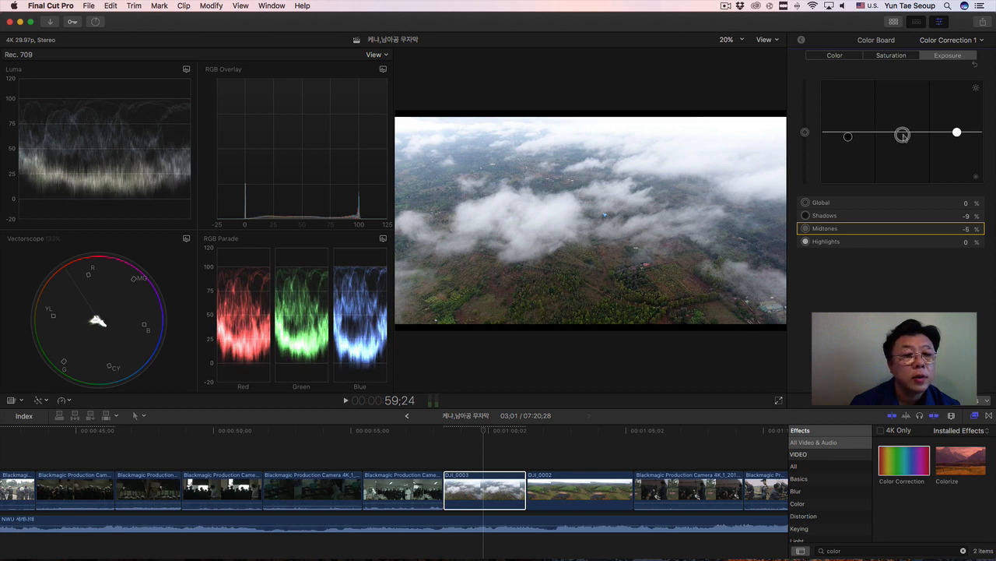
pyautogui.moveTo(848, 136); pyautogui.dragTo(848, 135)
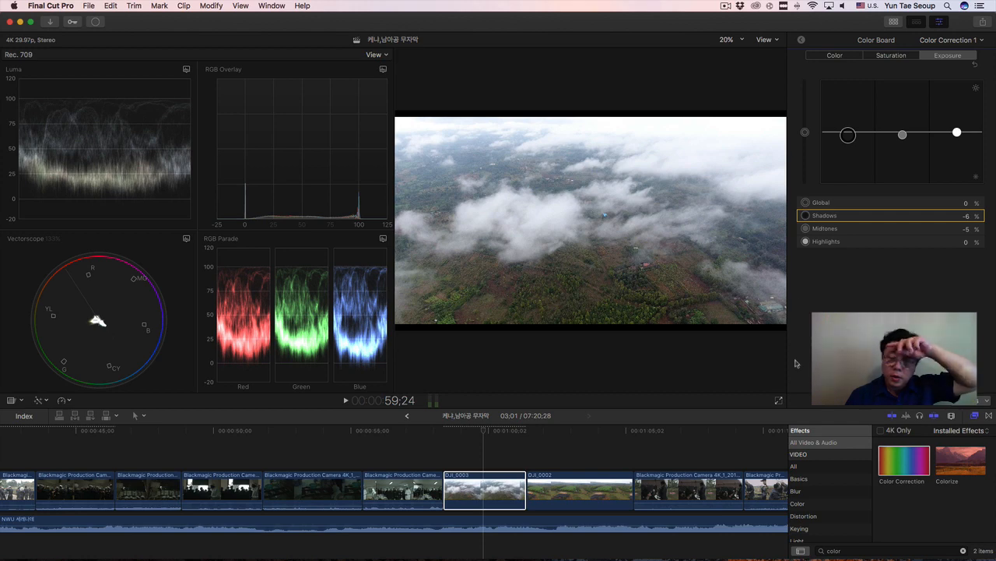
# Select the aerial farmland clip DJI_0002 at 1:03;22 and set its exposure Shadows to -3% and Midtones to 4%.
pyautogui.click(592, 490)
pyautogui.click(590, 436)
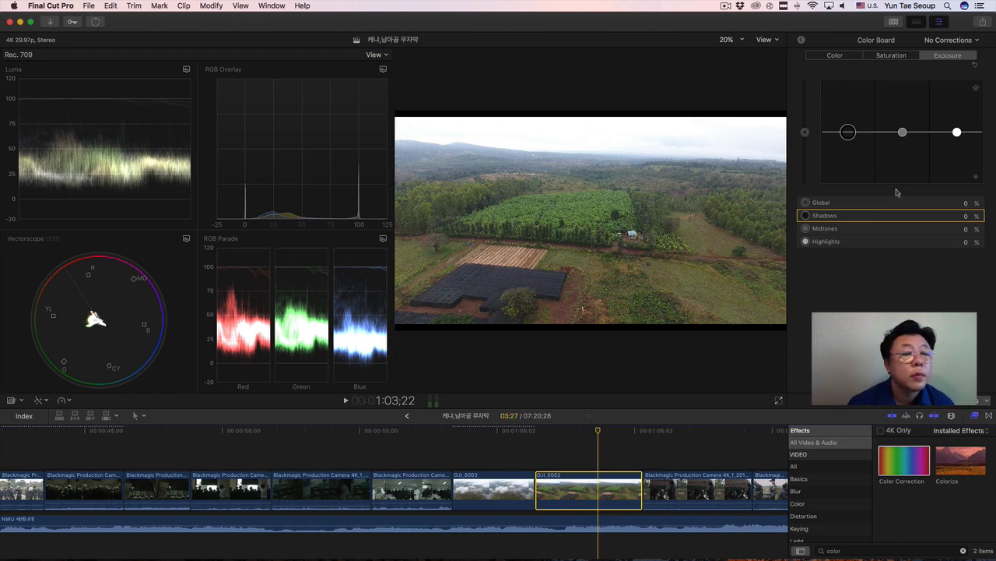
pyautogui.moveTo(848, 132); pyautogui.dragTo(903, 131)
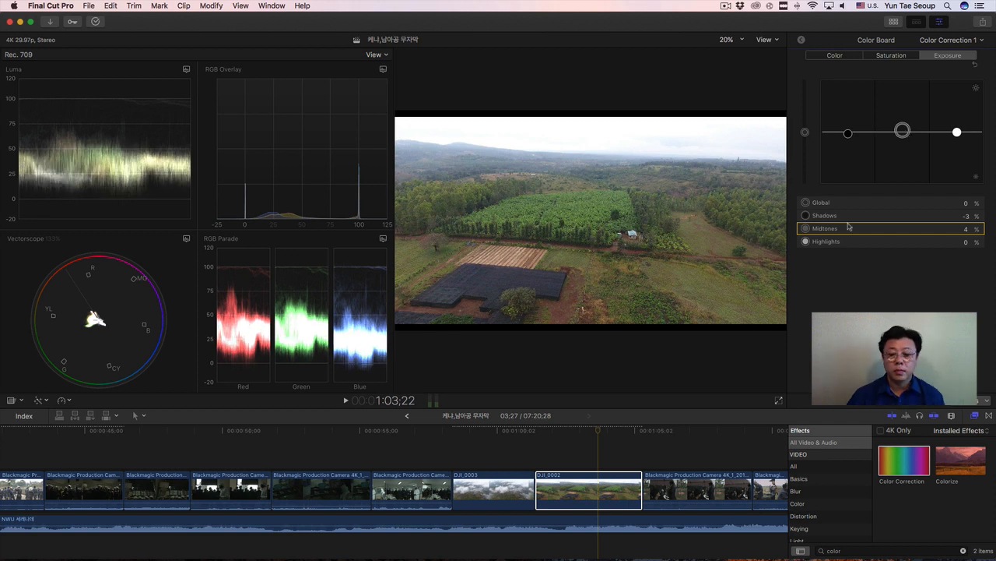
# Look through the timeline for the next clips to correct, ending on the tree-planting Blackmagic clip at 1:12;01.
pyautogui.click(363, 474)
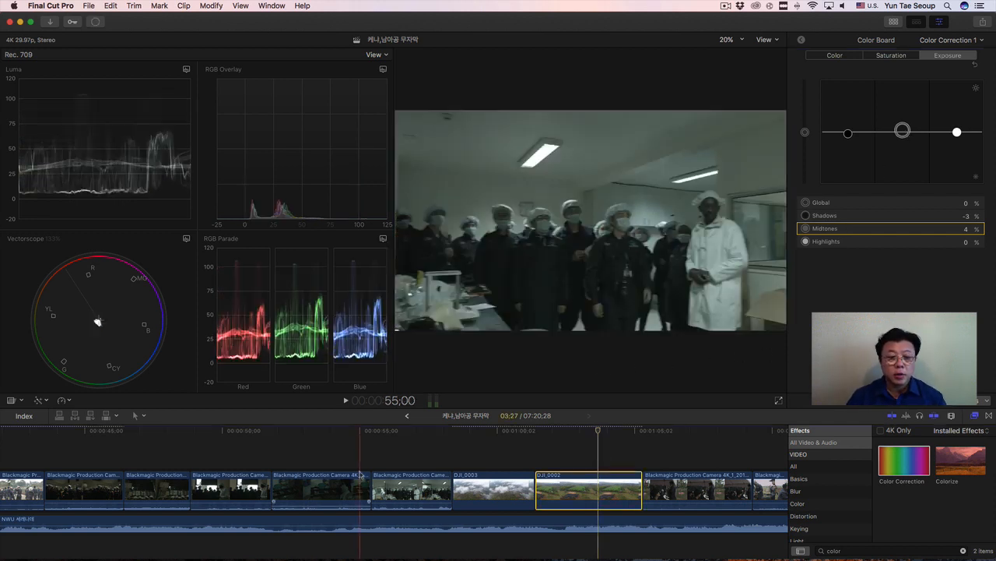
pyautogui.hscroll(-10, 360, 470)
pyautogui.hscroll(10, 360, 470)
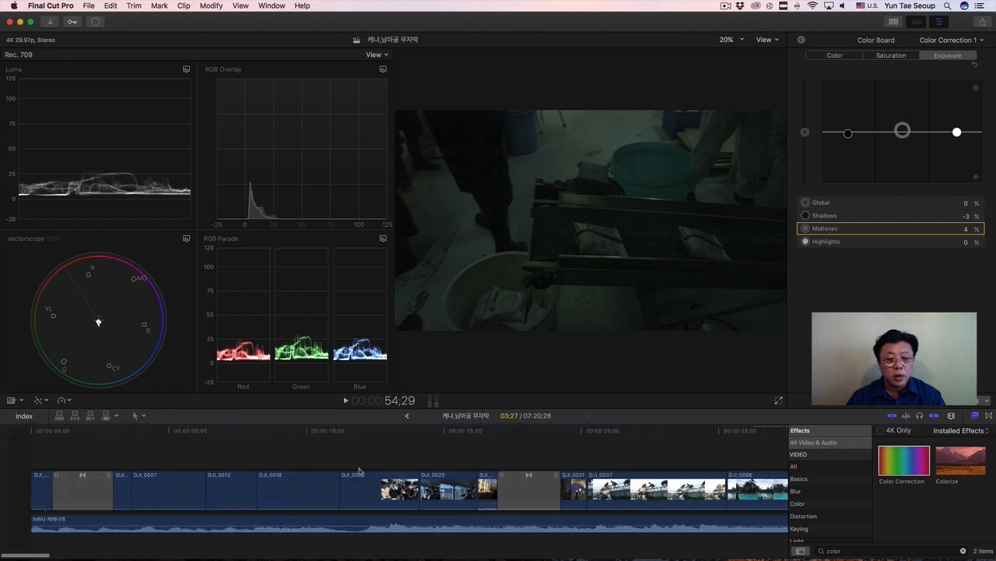
pyautogui.hscroll(15, 360, 470)
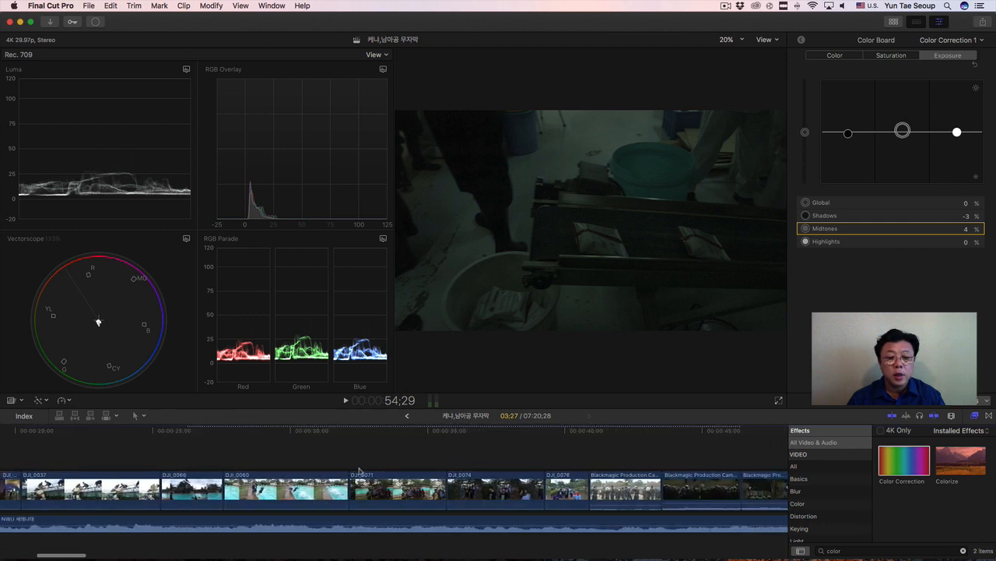
pyautogui.hscroll(15, 359, 470)
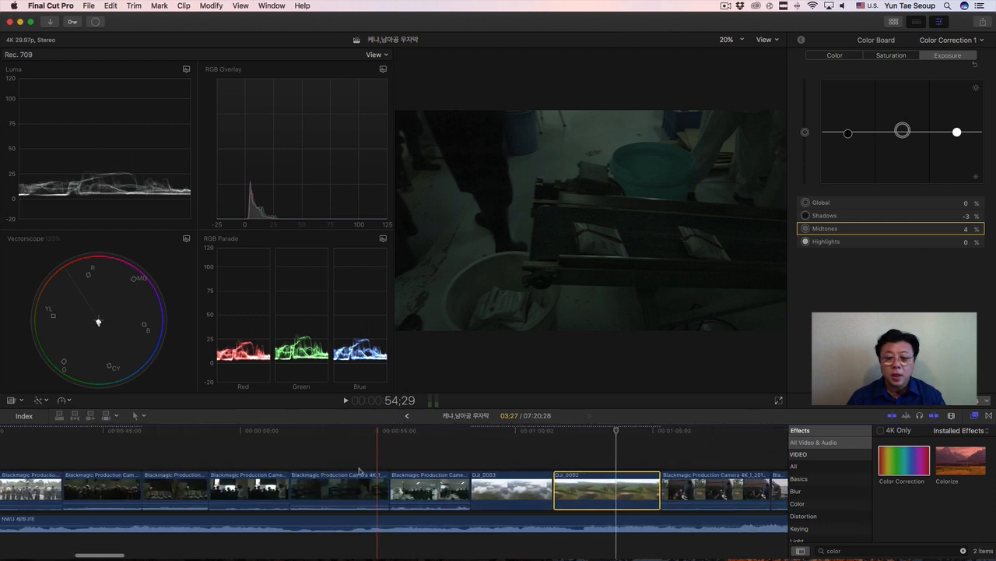
pyautogui.hscroll(12, 359, 471)
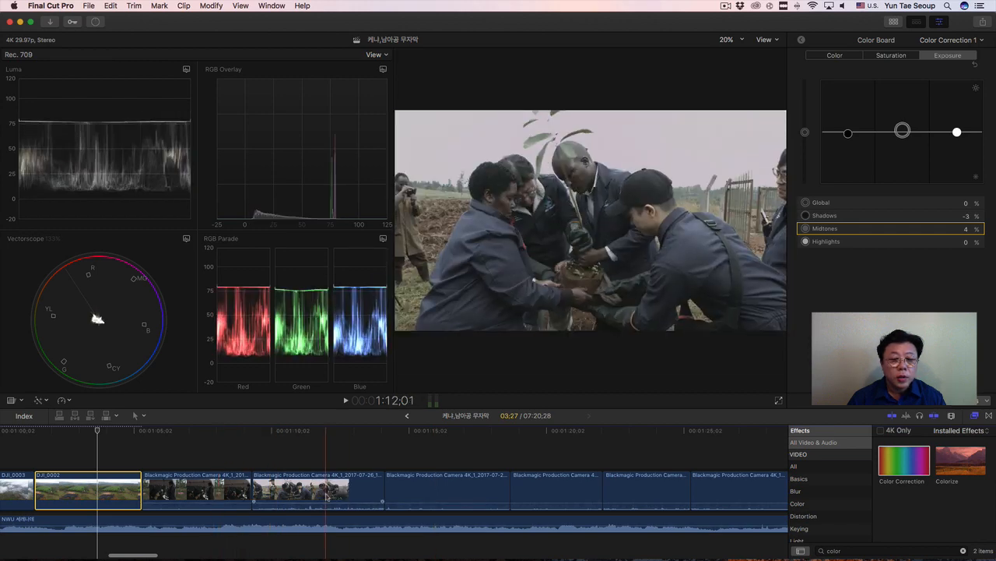
pyautogui.click(326, 490)
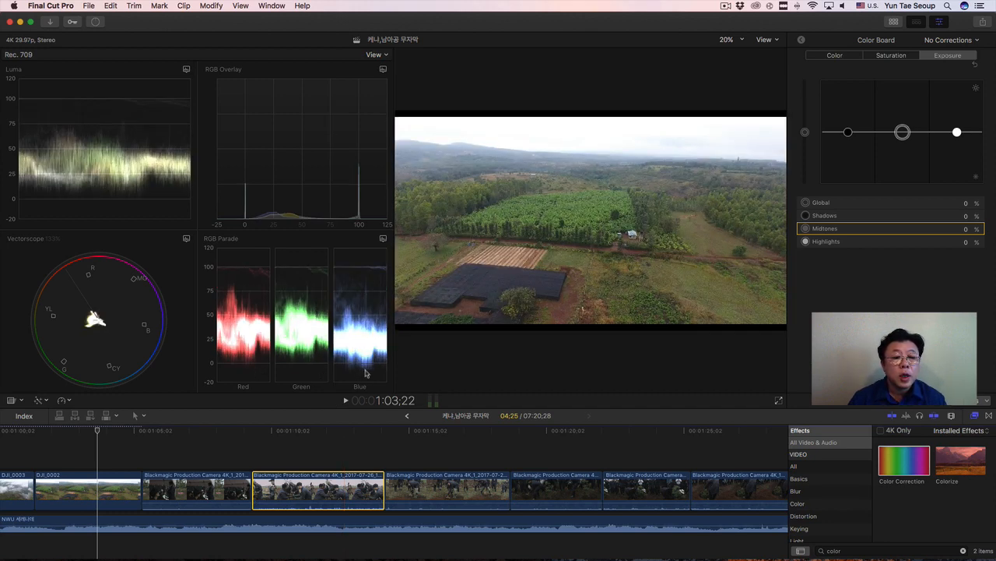
# Select the tree-planting Blackmagic clip at 1:16;08 and set its exposure Highlights to 56% and Shadows to -10%.
pyautogui.click(443, 489)
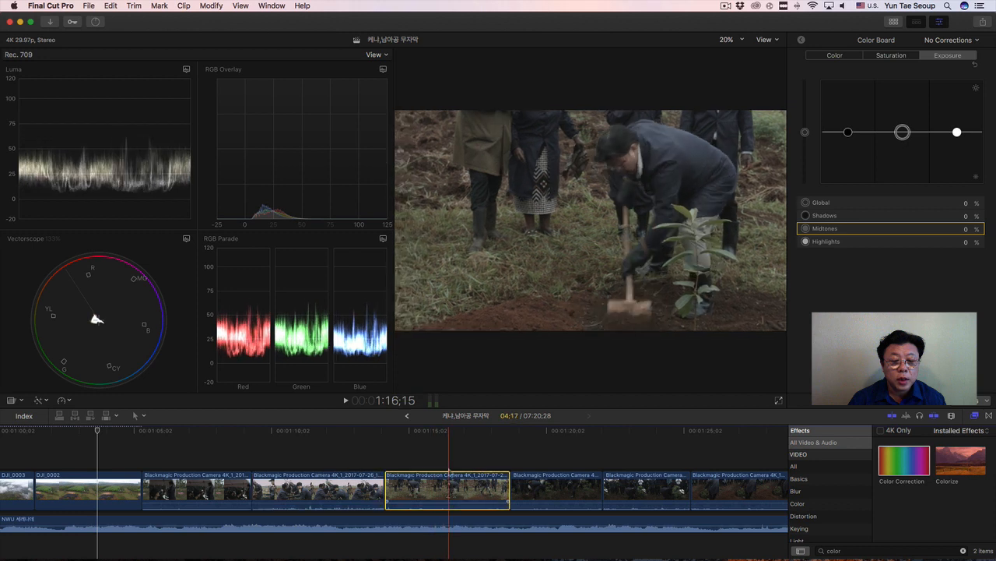
pyautogui.click(446, 437)
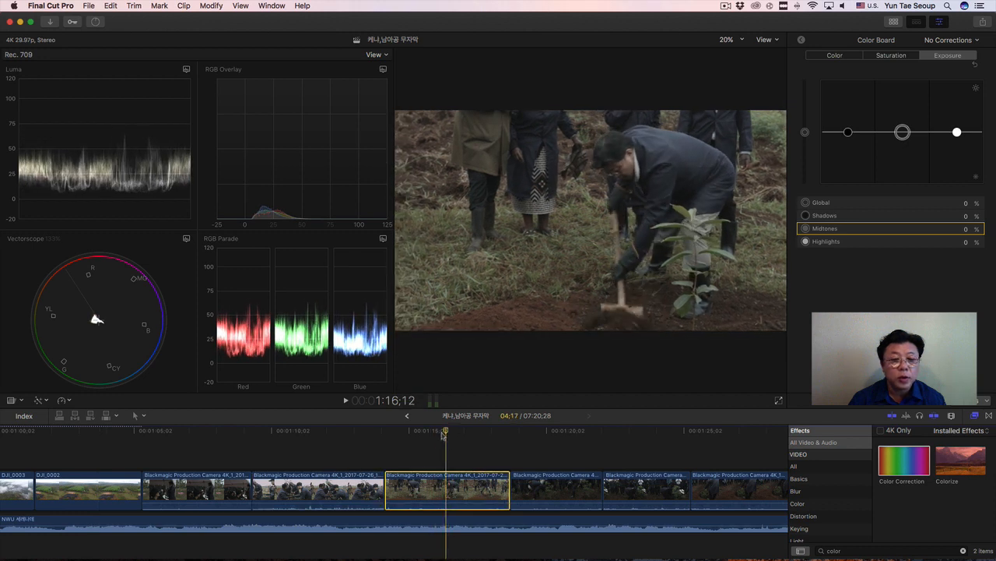
pyautogui.click(565, 437)
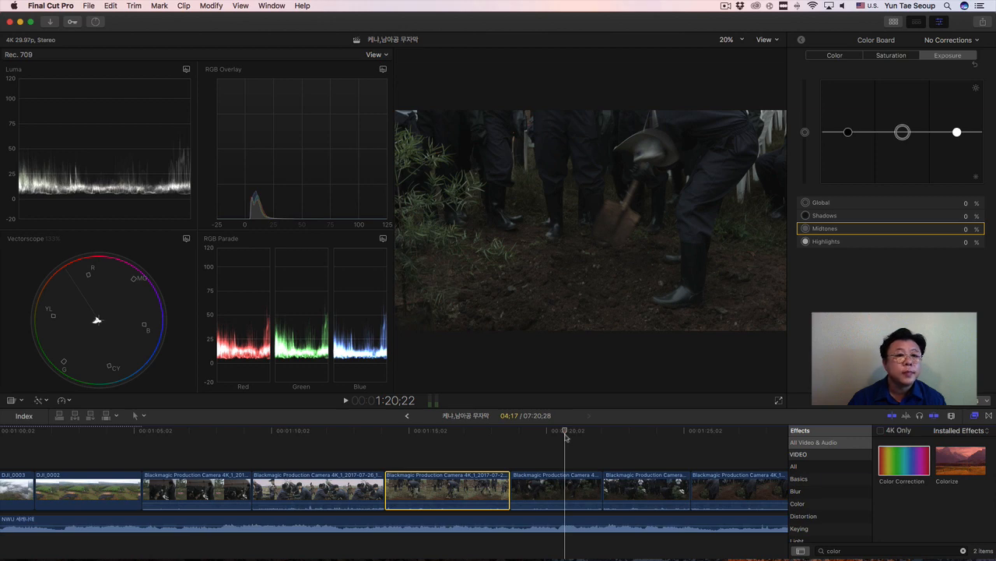
pyautogui.click(450, 436)
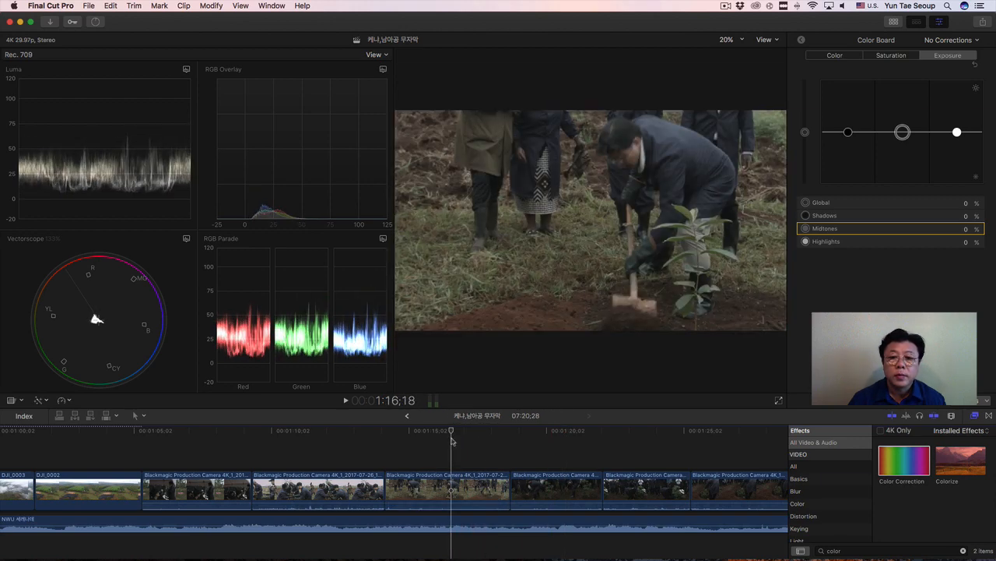
pyautogui.click(443, 439)
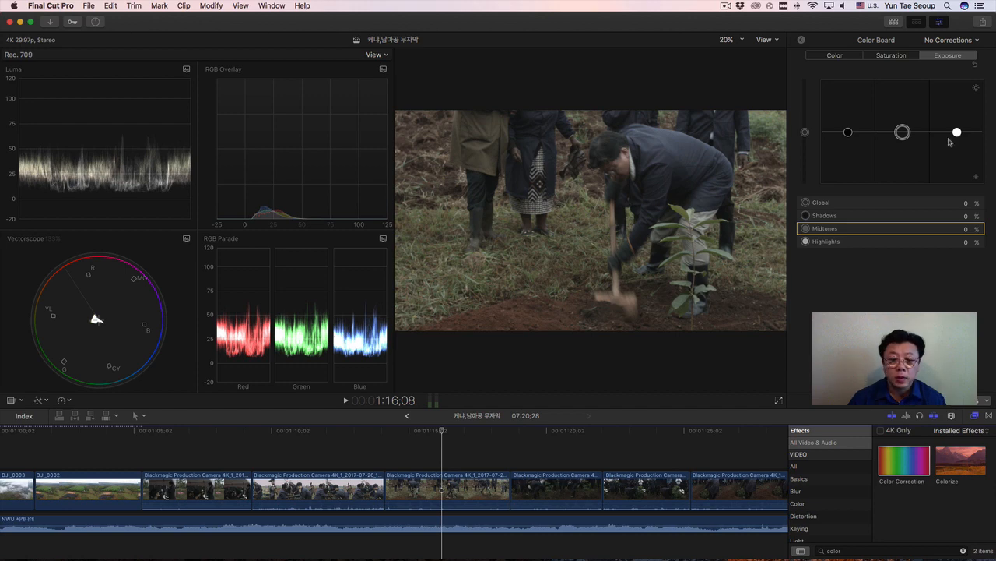
pyautogui.click(478, 490)
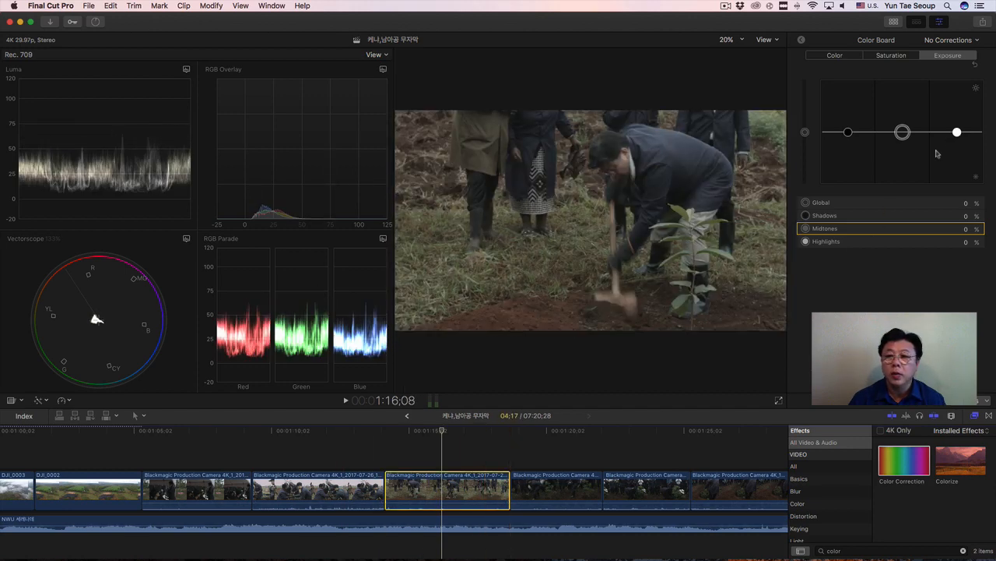
pyautogui.moveTo(957, 133); pyautogui.dragTo(957, 102)
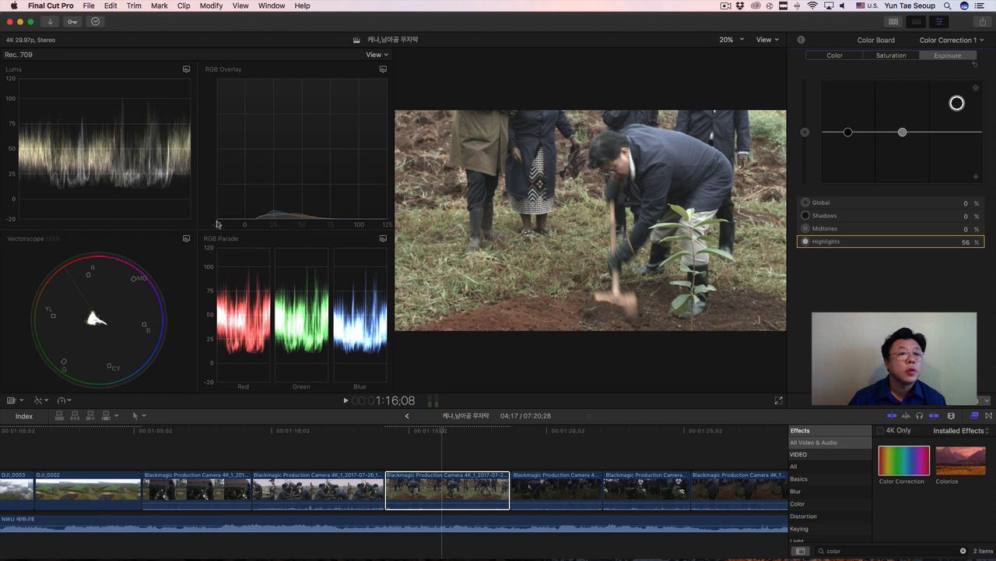
pyautogui.moveTo(848, 133); pyautogui.dragTo(846, 140)
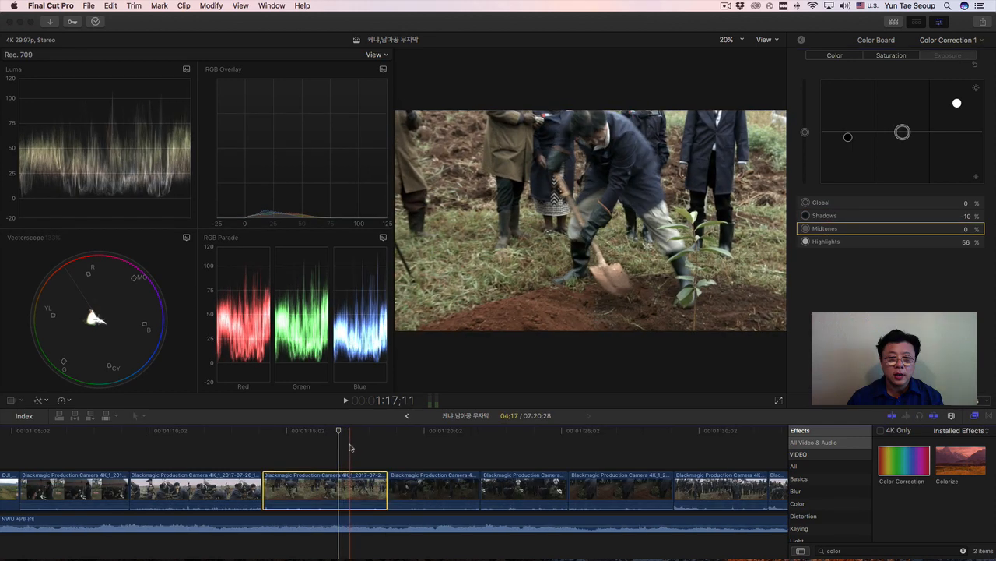
# Select the two adjacent group-digging Blackmagic clips just after 1:28 together and place the playhead at 1:32;10.
pyautogui.hscroll(5, 350, 447)
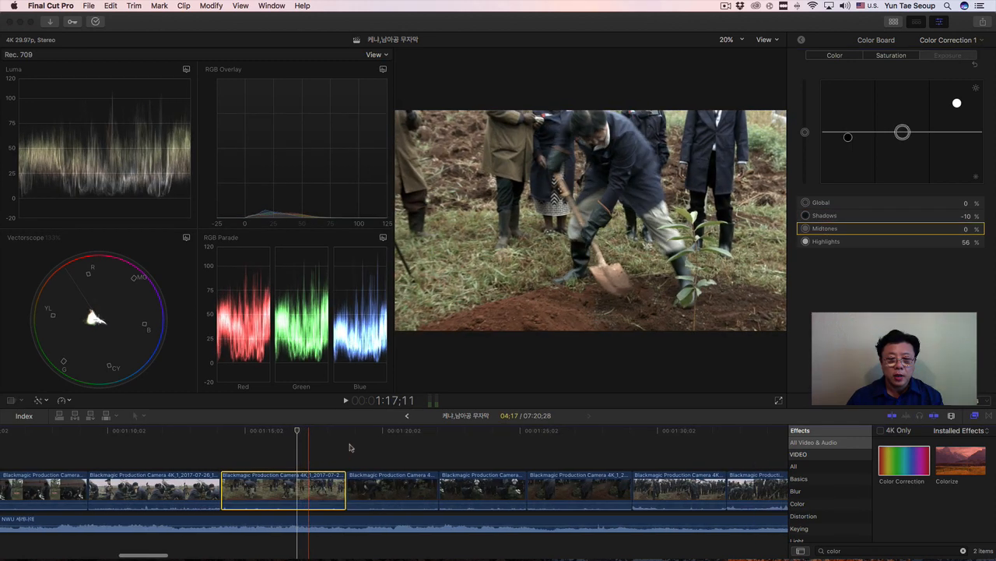
pyautogui.hscroll(5, 349, 447)
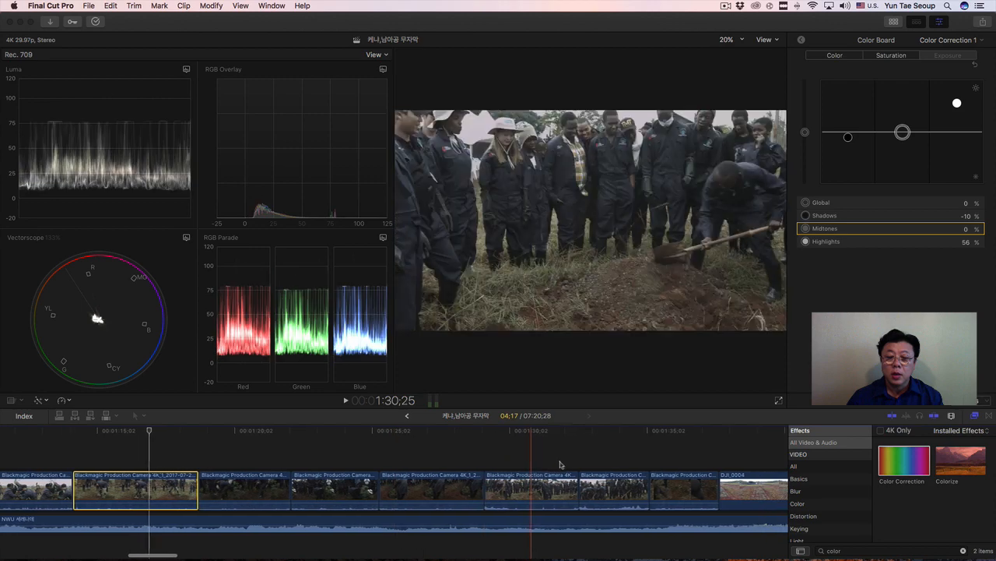
pyautogui.click(550, 489)
pyautogui.click(635, 492)
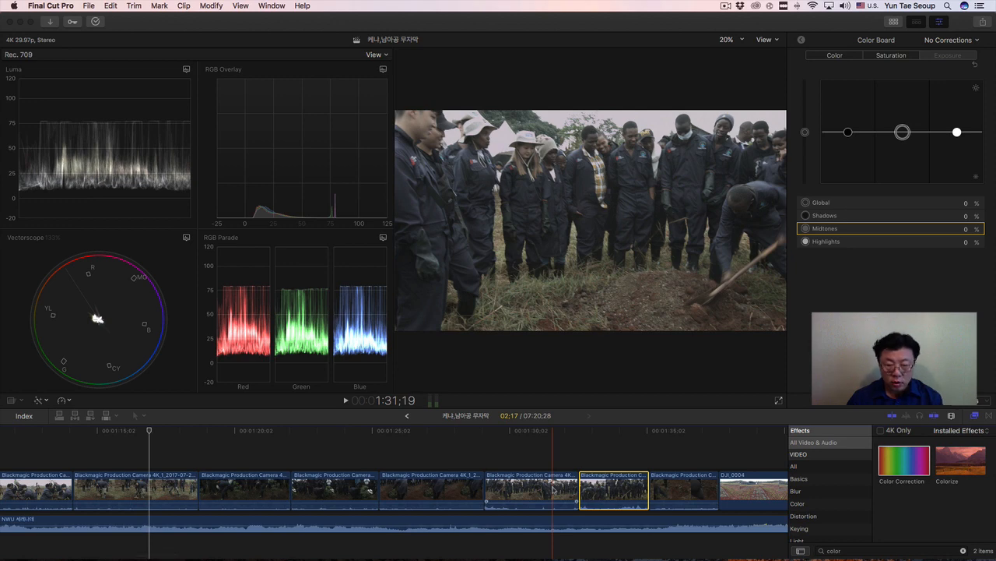
pyautogui.keyDown('super'); pyautogui.click(552, 489); pyautogui.keyUp('super')
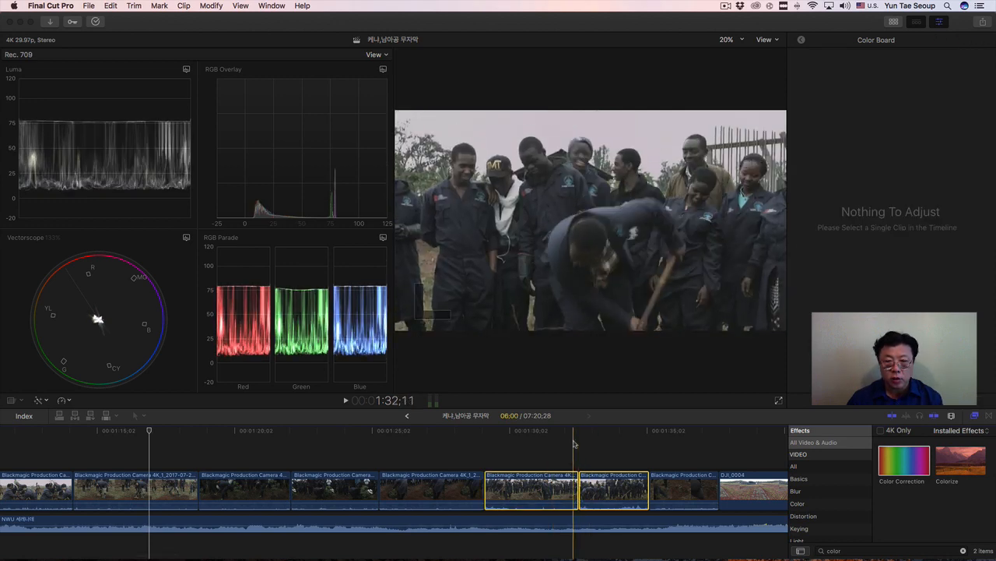
pyautogui.click(572, 433)
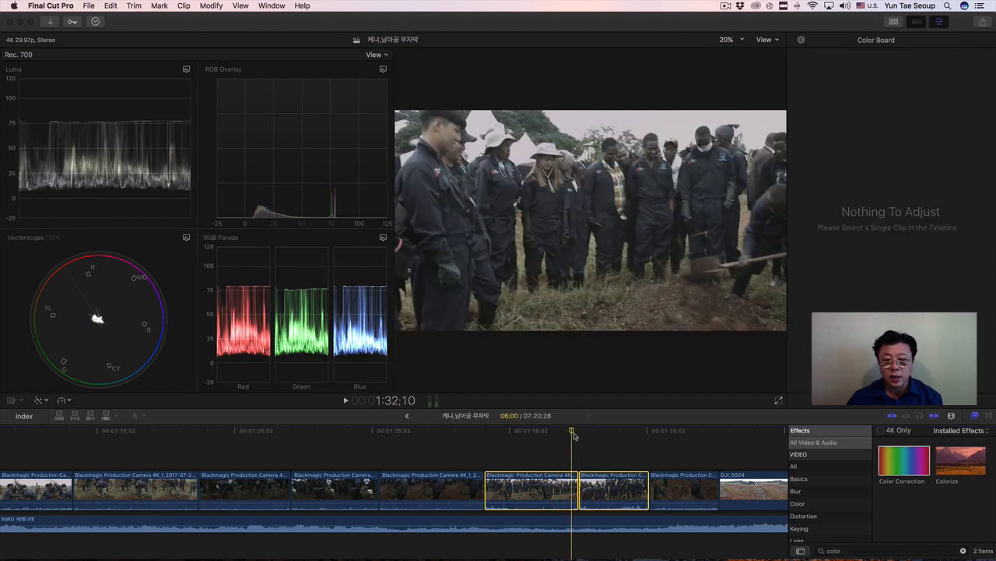
# Apply Match Color to the two selected clips, using a frame of the corrected tree-planting clip near 1:17 as reference, and review the match.
pyautogui.click(211, 5)
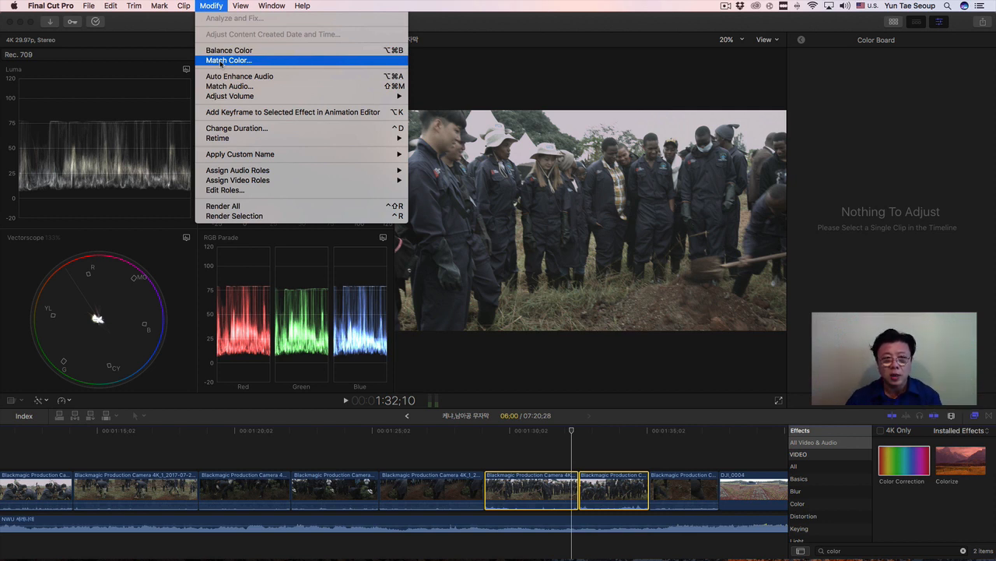
pyautogui.click(221, 61)
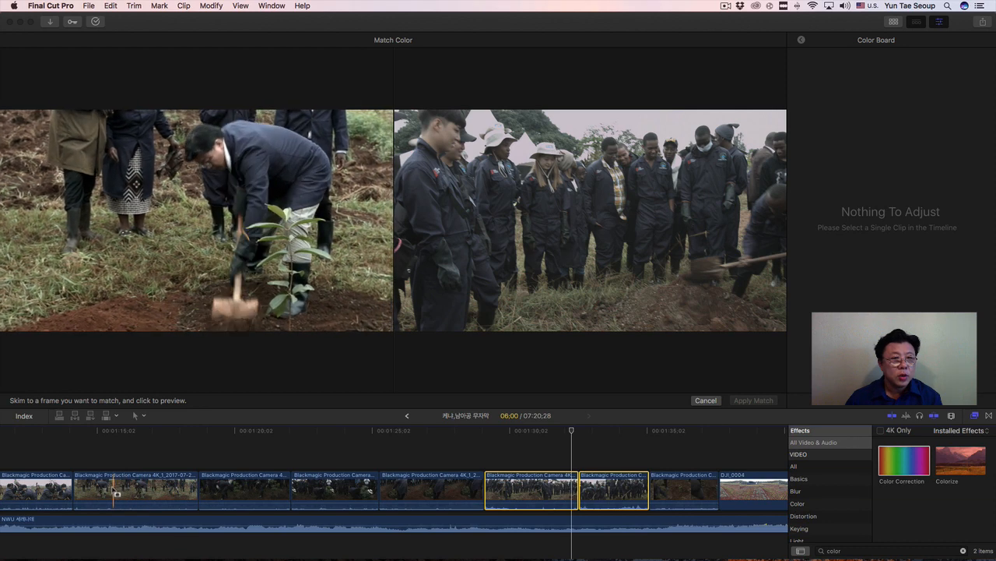
pyautogui.click(155, 494)
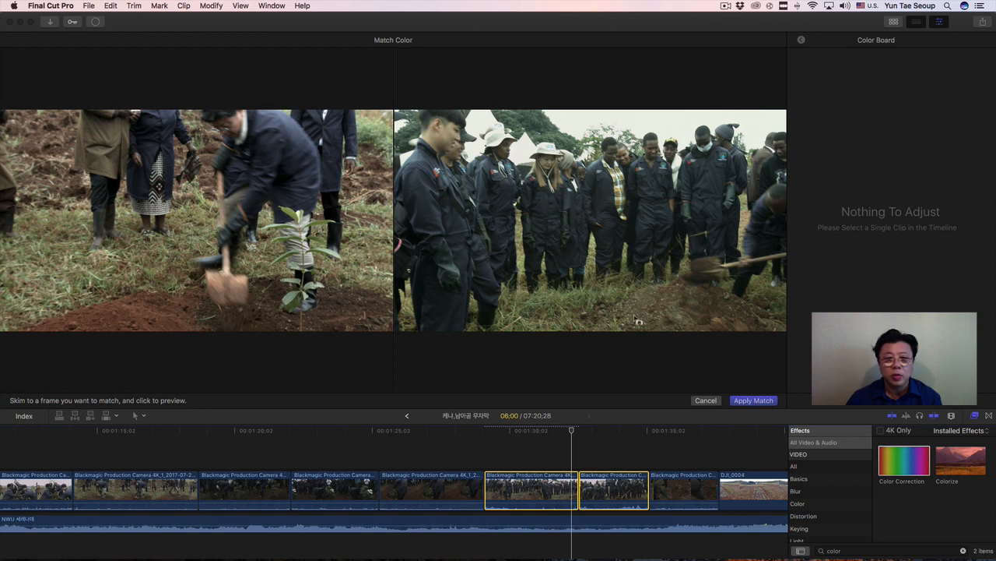
pyautogui.click(754, 401)
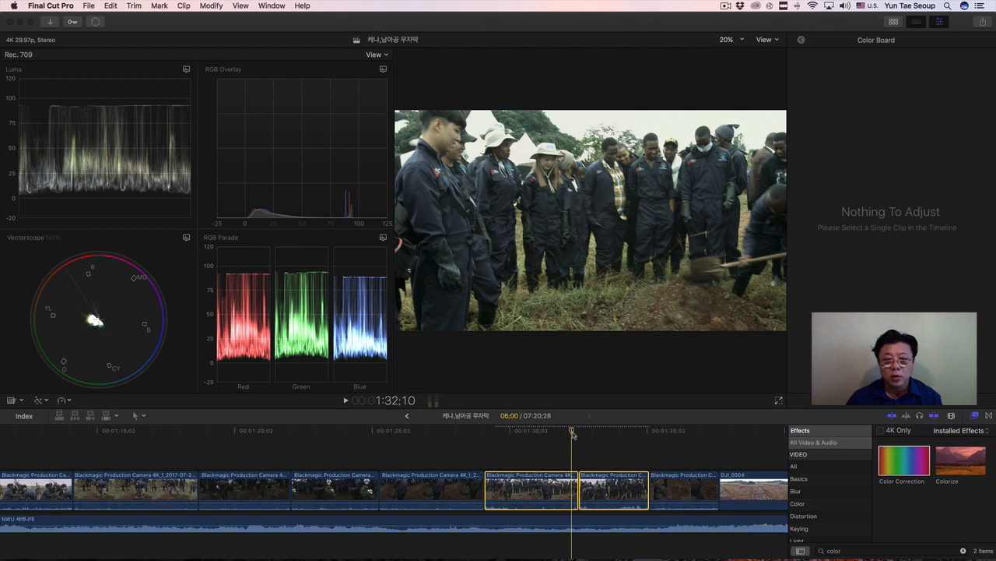
pyautogui.moveTo(572, 435); pyautogui.dragTo(520, 442)
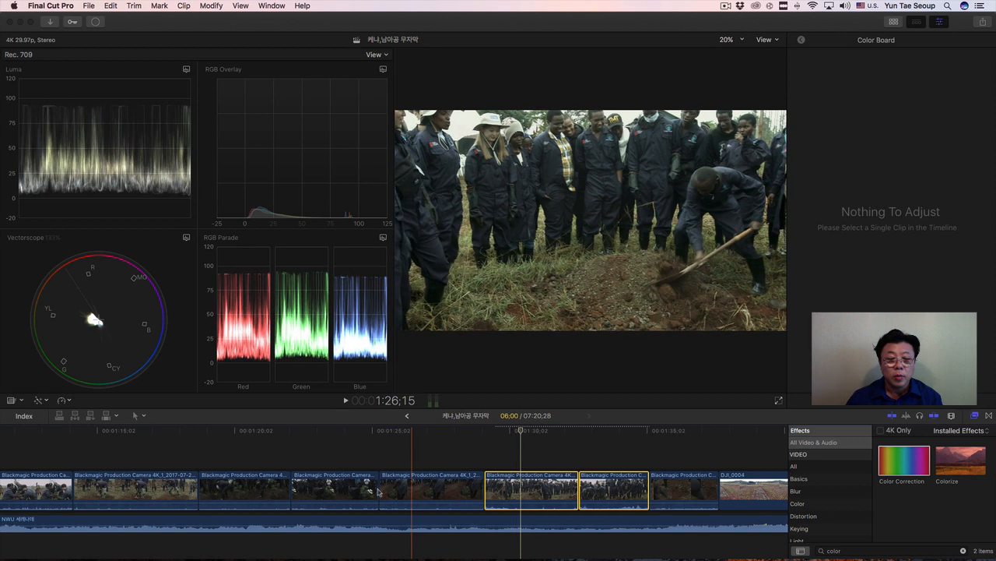
# Select the dark shovelling clip at 1:20;17, set its exposure Highlights to 51%, Shadows to -7% and Midtones to 23%, and skim through it.
pyautogui.click(265, 492)
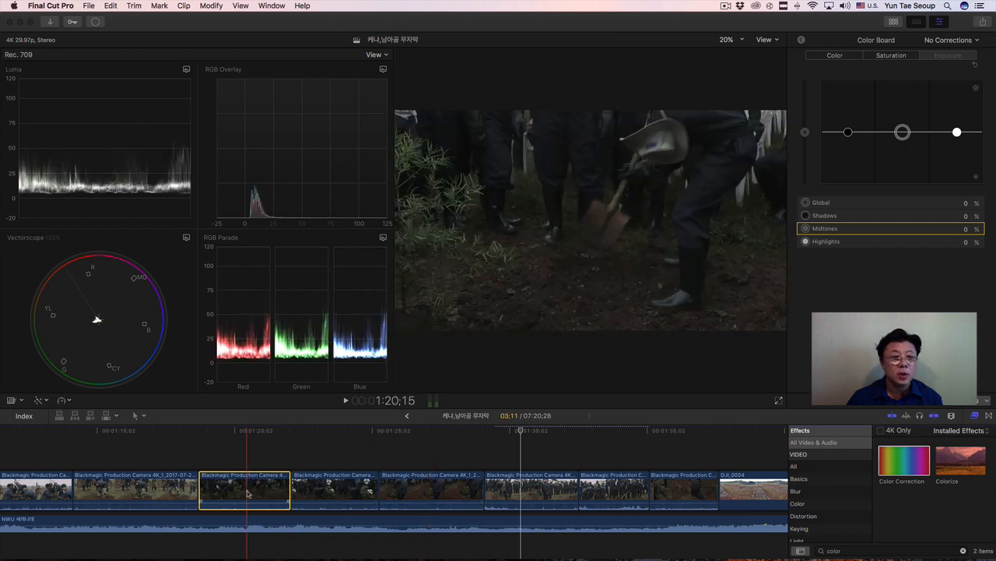
pyautogui.click(249, 436)
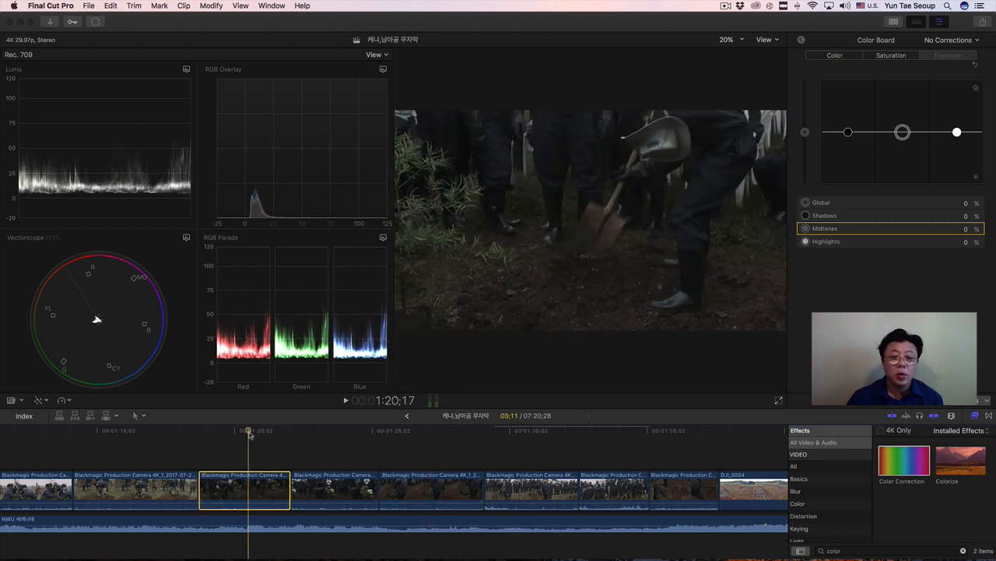
pyautogui.click(950, 56)
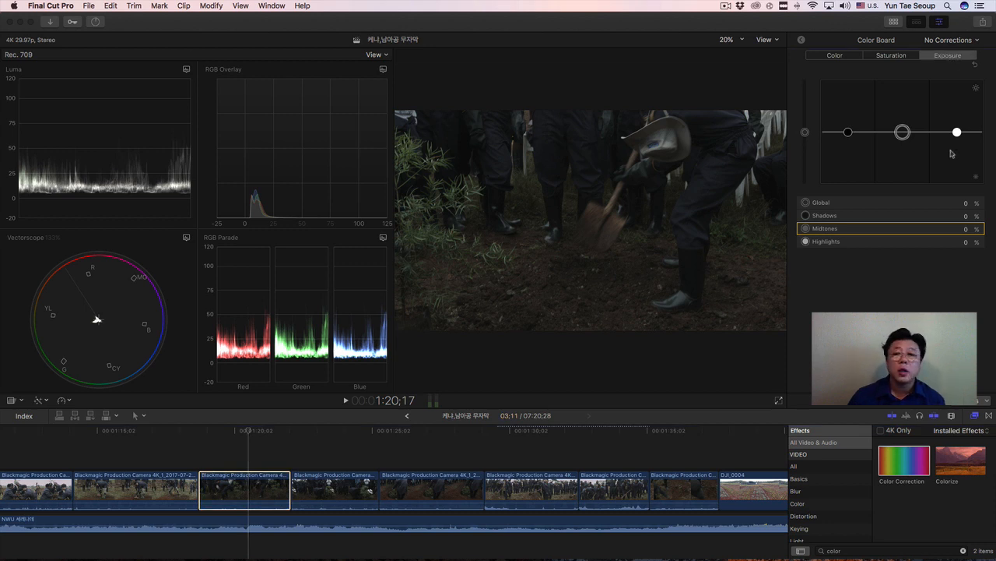
pyautogui.moveTo(958, 134); pyautogui.dragTo(957, 104)
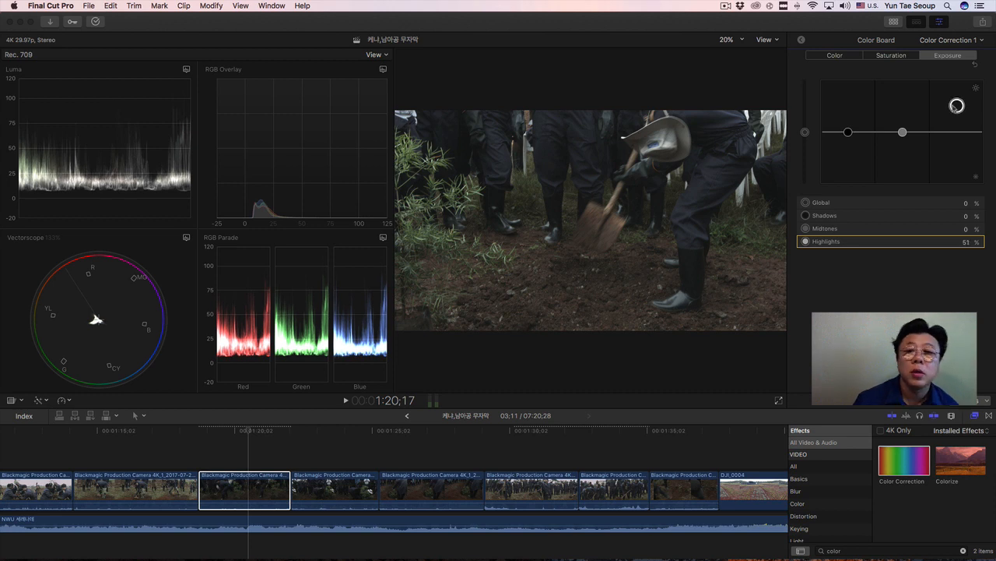
pyautogui.moveTo(847, 136)
pyautogui.mouseDown()
pyautogui.moveTo(902, 133)
pyautogui.moveTo(903, 121)
pyautogui.moveTo(849, 139)
pyautogui.mouseUp()
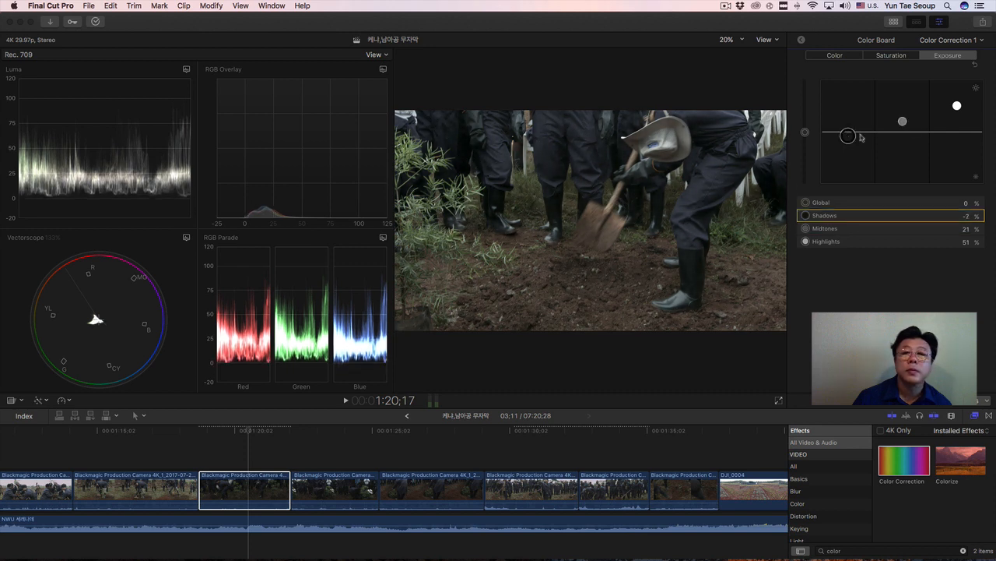
pyautogui.moveTo(903, 122); pyautogui.dragTo(903, 121)
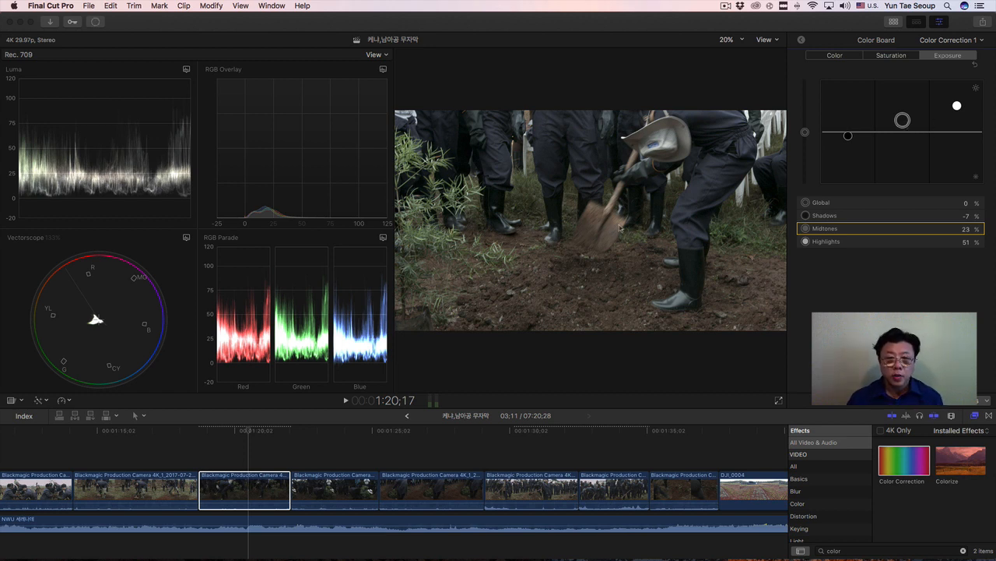
pyautogui.moveTo(247, 431)
pyautogui.mouseDown()
pyautogui.moveTo(219, 436)
pyautogui.moveTo(282, 438)
pyautogui.moveTo(259, 442)
pyautogui.mouseUp()
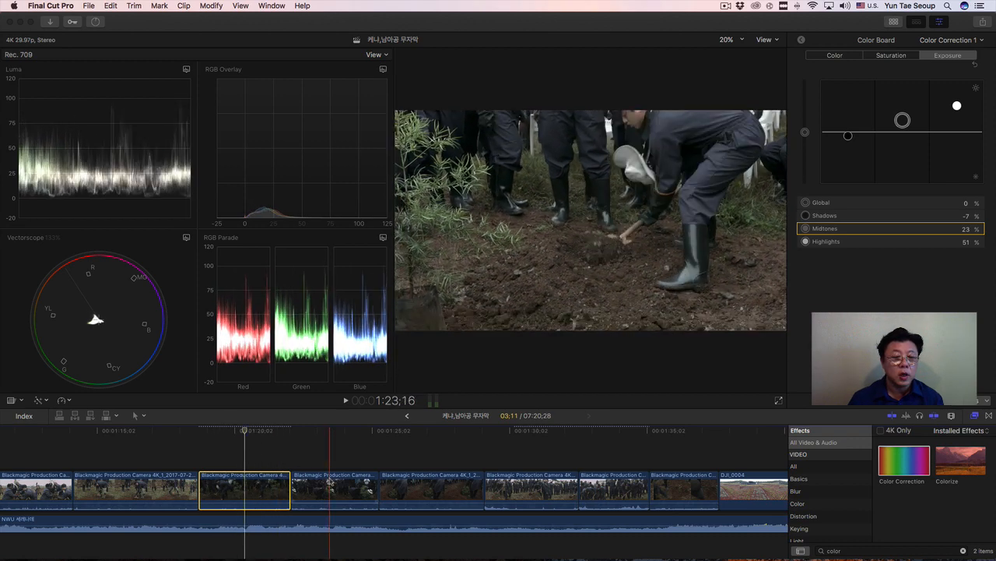
# Select three dark Blackmagic clips together: the two adjacent ones right after the corrected shovelling clip and the one just before DJI_0004.
pyautogui.click(327, 489)
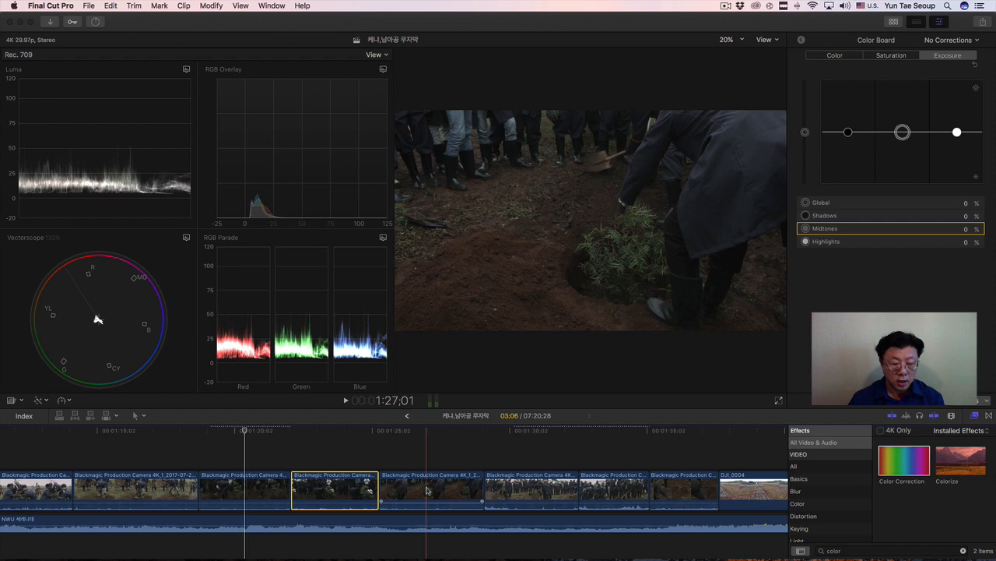
pyautogui.keyDown('super'); pyautogui.click(427, 490); pyautogui.keyUp('super')
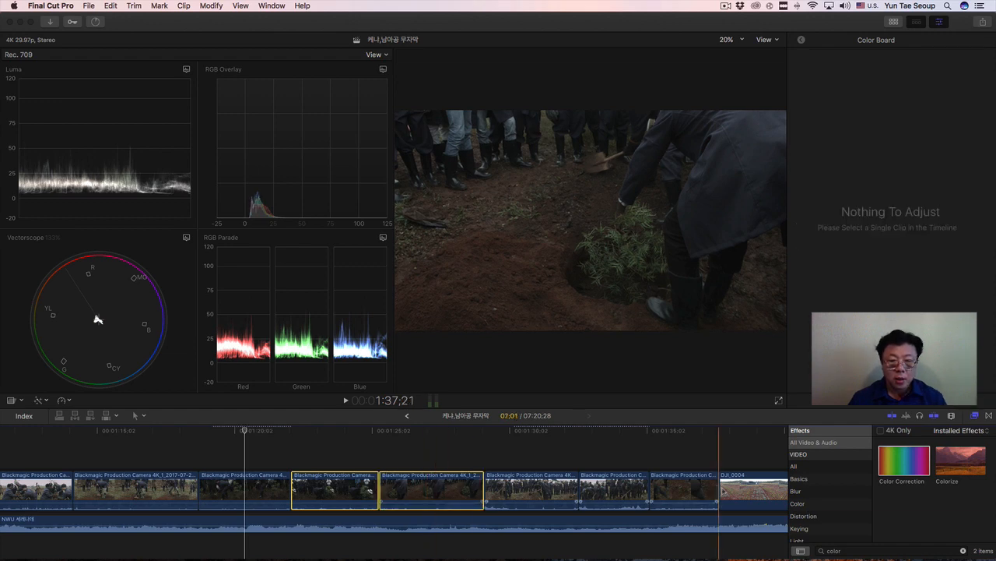
pyautogui.keyDown('super'); pyautogui.click(694, 490); pyautogui.keyUp('super')
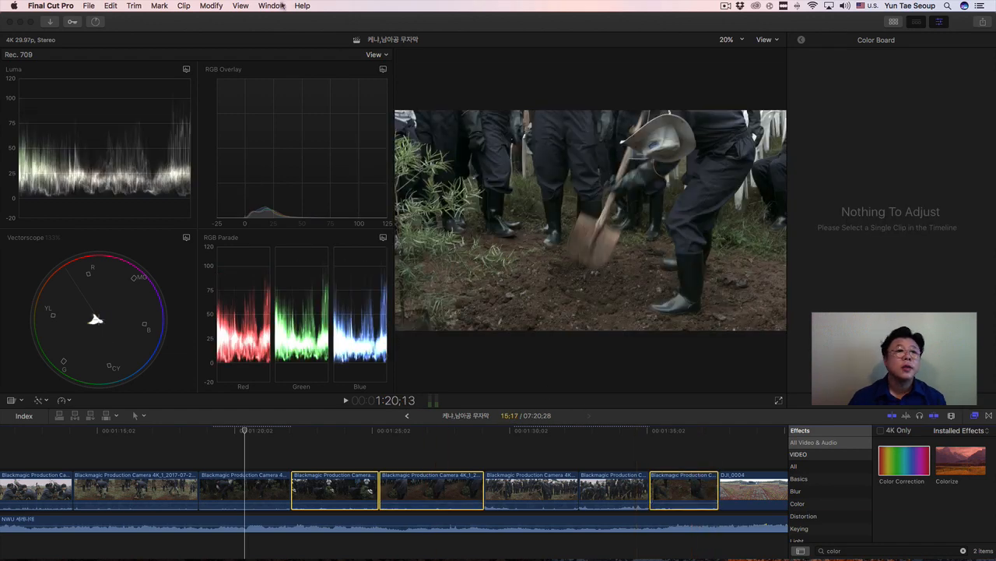
pyautogui.click(211, 6)
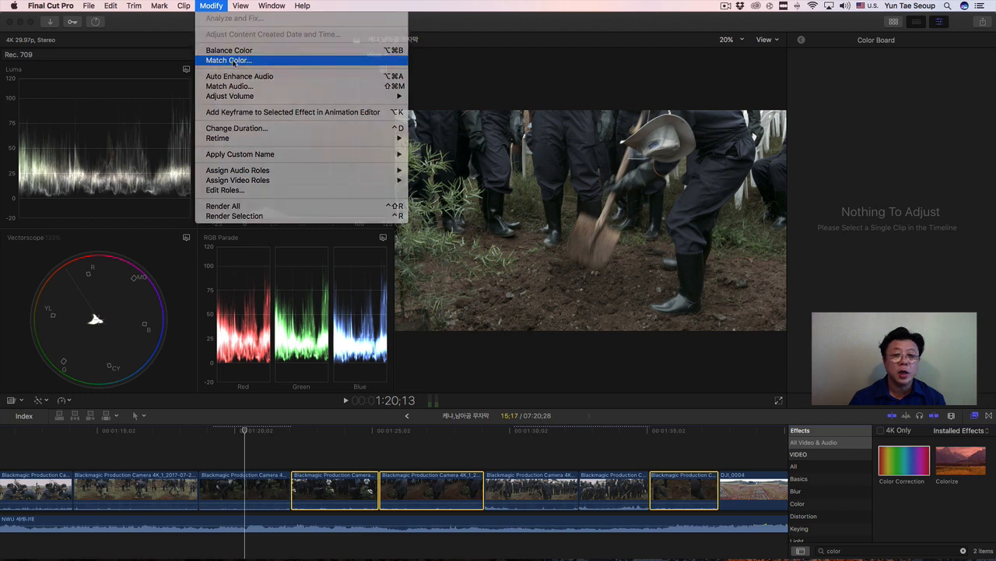
pyautogui.click(231, 60)
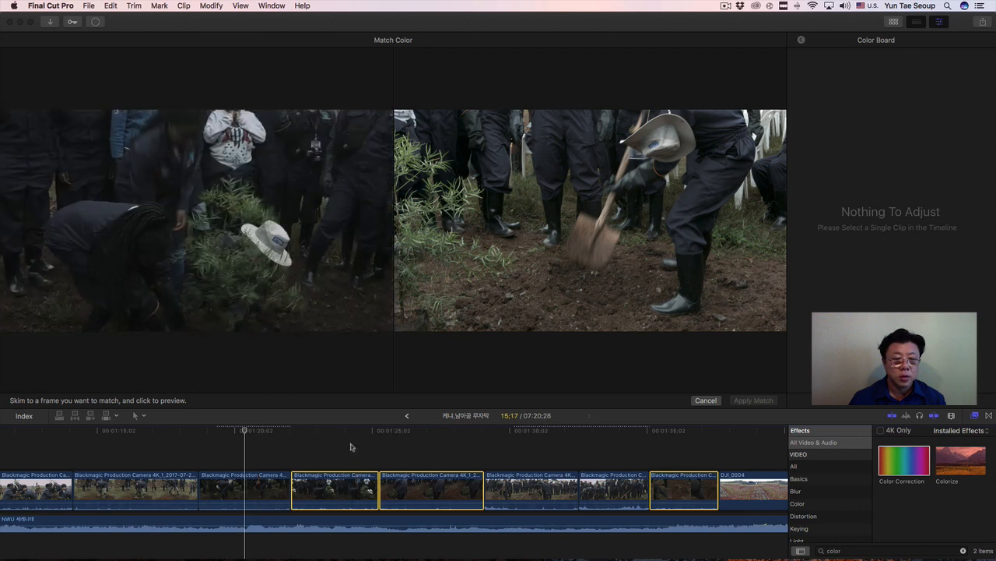
pyautogui.click(706, 400)
# With the playhead at 1:23;29, apply Match Color to the three selected clips using a frame of the corrected shovelling clip, and review the match.
pyautogui.click(342, 433)
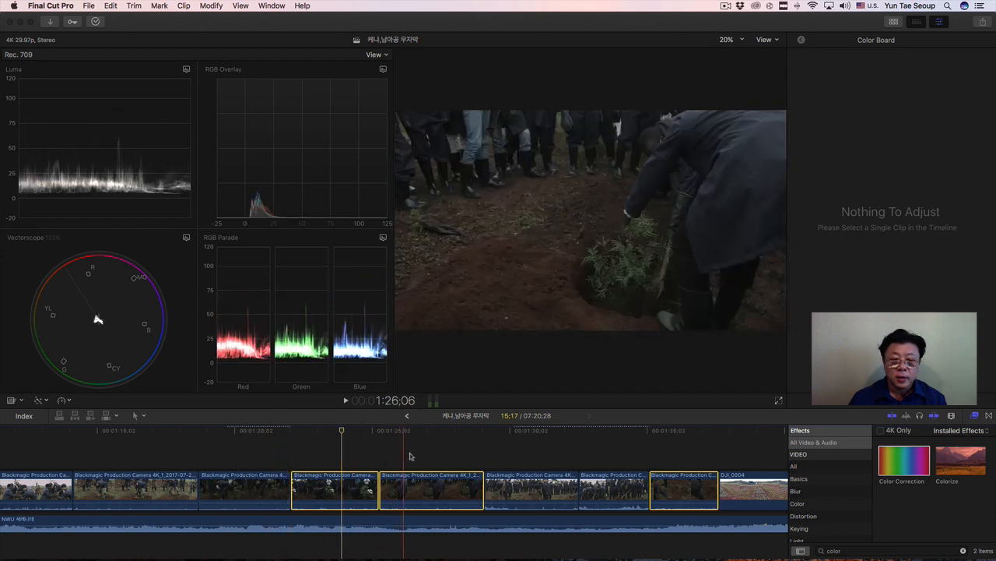
pyautogui.click(225, 6)
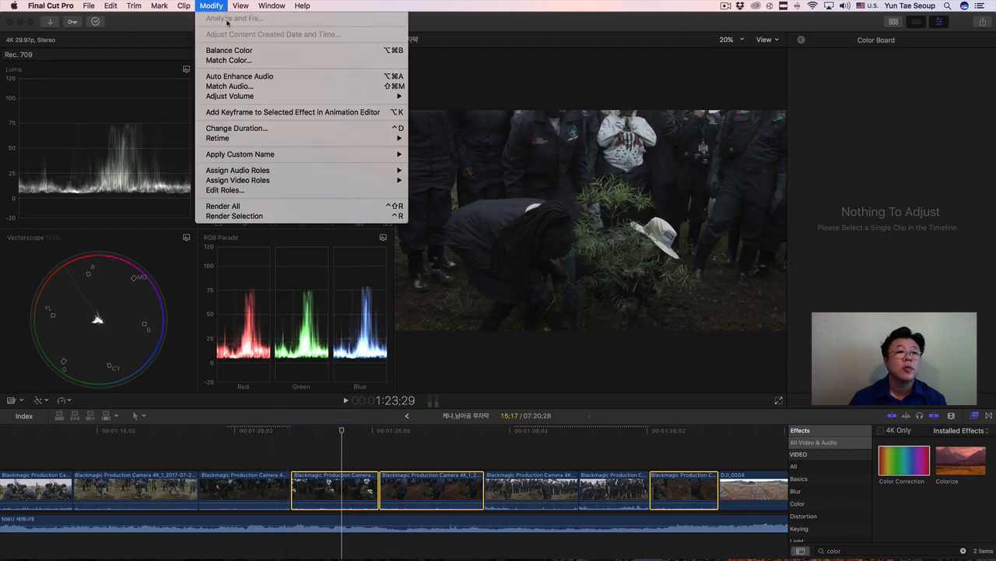
pyautogui.click(241, 68)
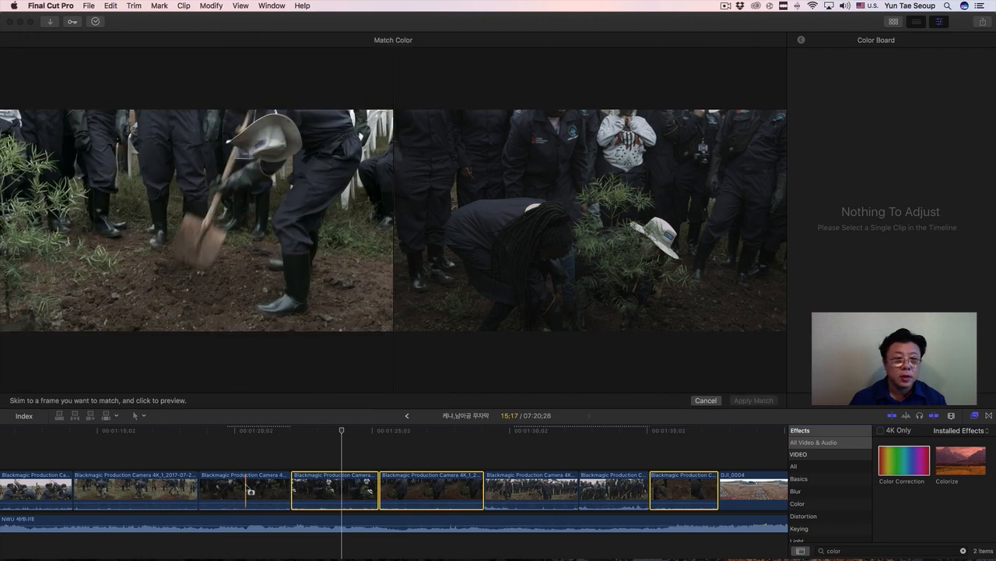
pyautogui.click(251, 491)
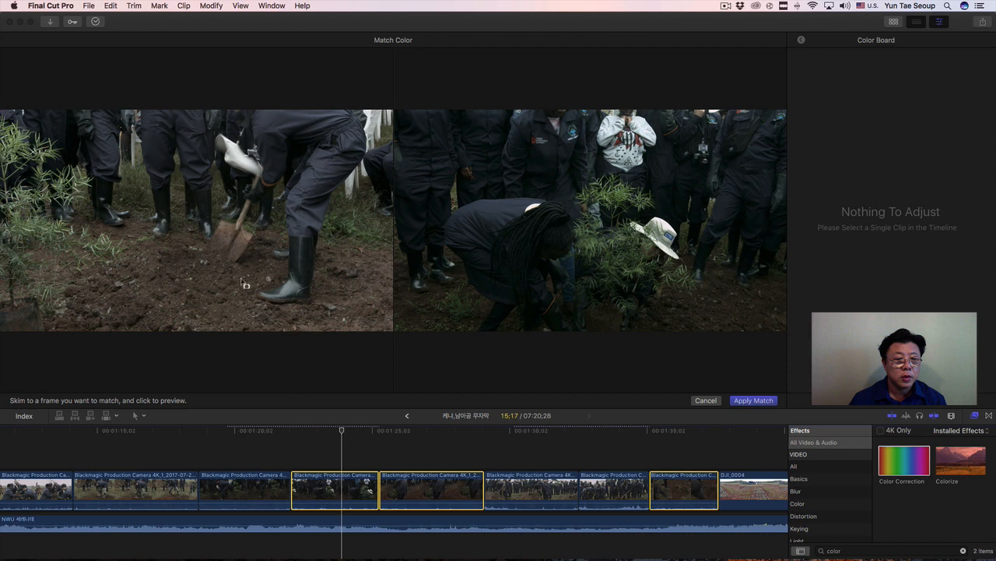
pyautogui.click(343, 475)
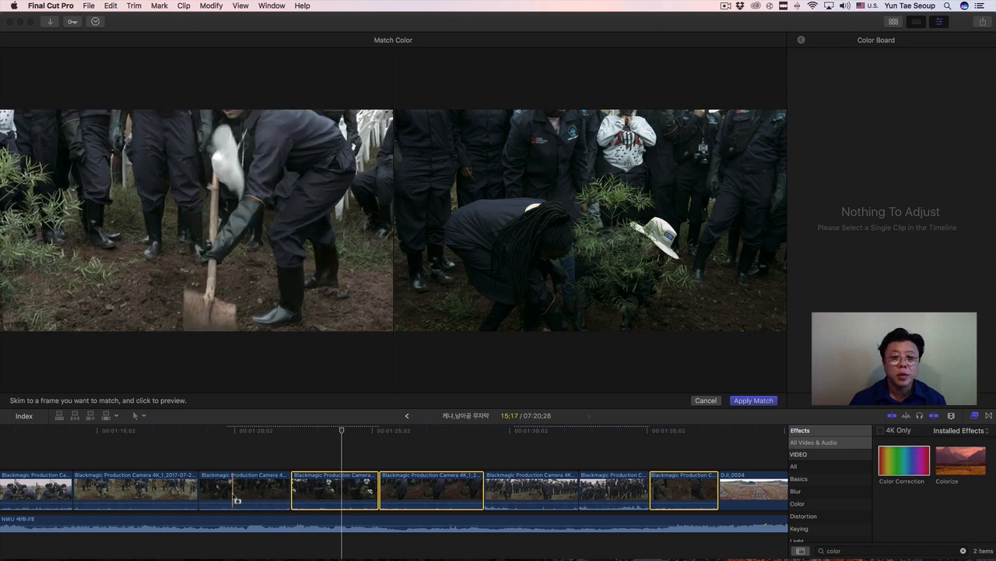
pyautogui.click(752, 400)
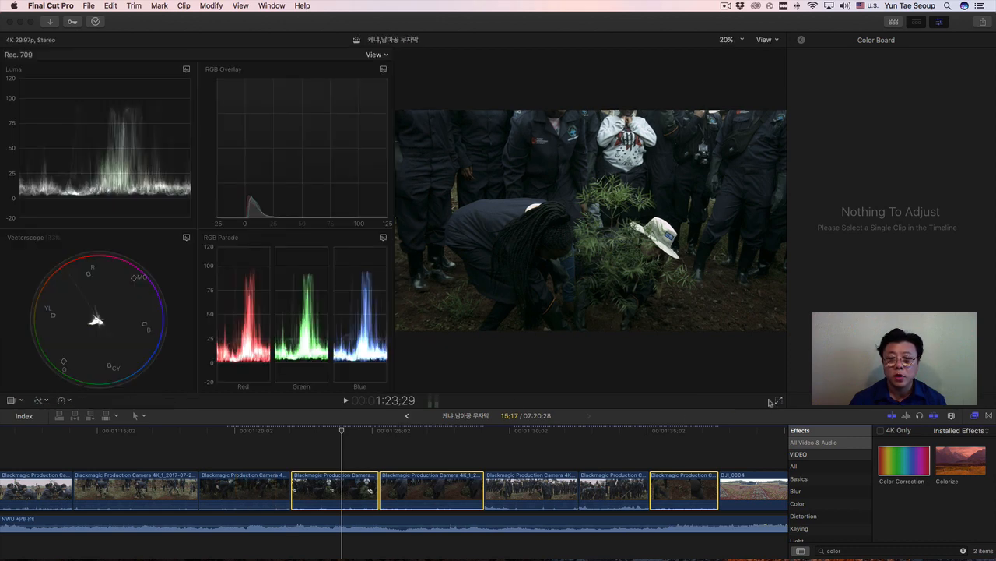
pyautogui.moveTo(345, 432); pyautogui.dragTo(133, 463)
pyautogui.hscroll(3, 289, 463)
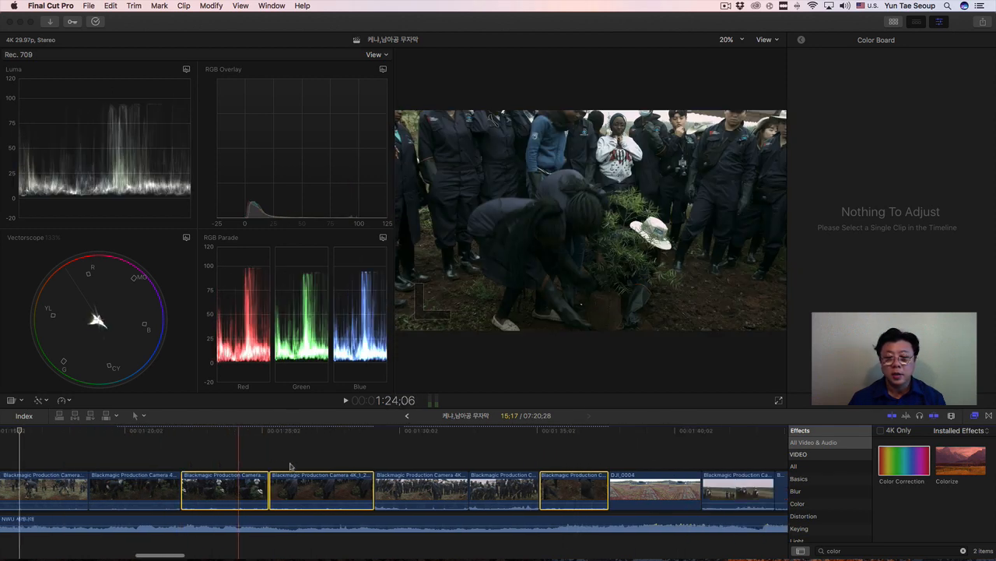